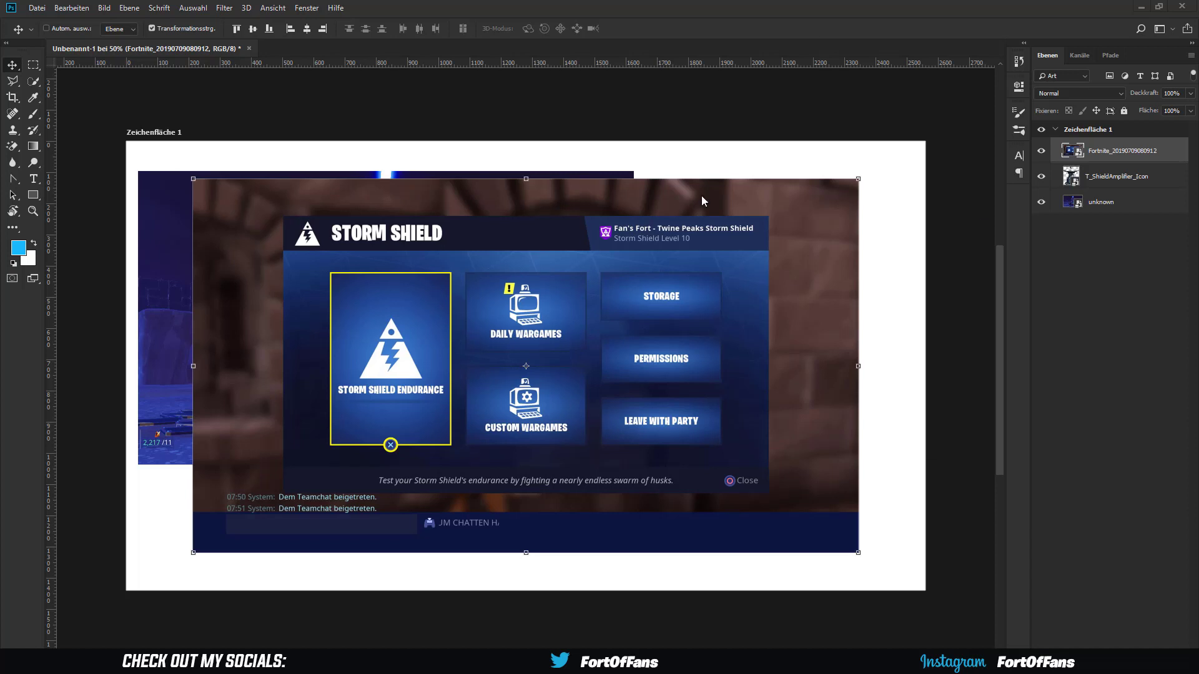
- Zoom in and draw a rectangle over the Storm Shield header band
{"action": "key", "text": "ctrl+plus"}
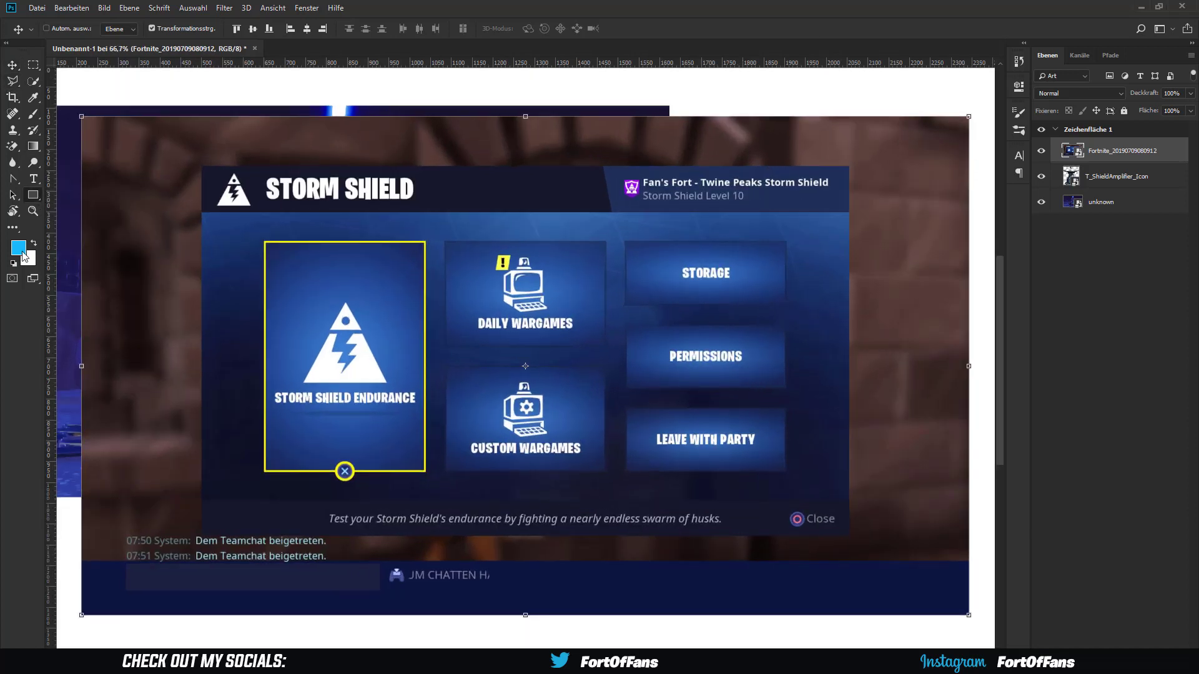
{"action": "key", "text": "u"}
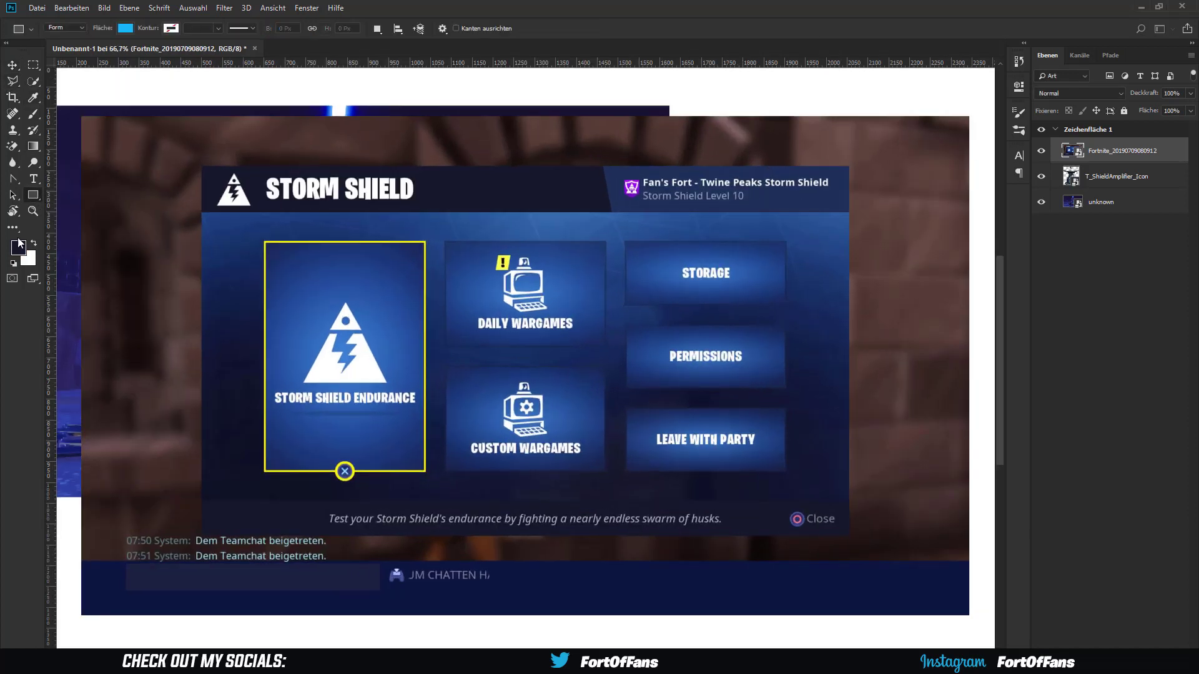
{"action": "left_click_drag", "start_coordinate": [201, 166], "coordinate": [849, 212]}
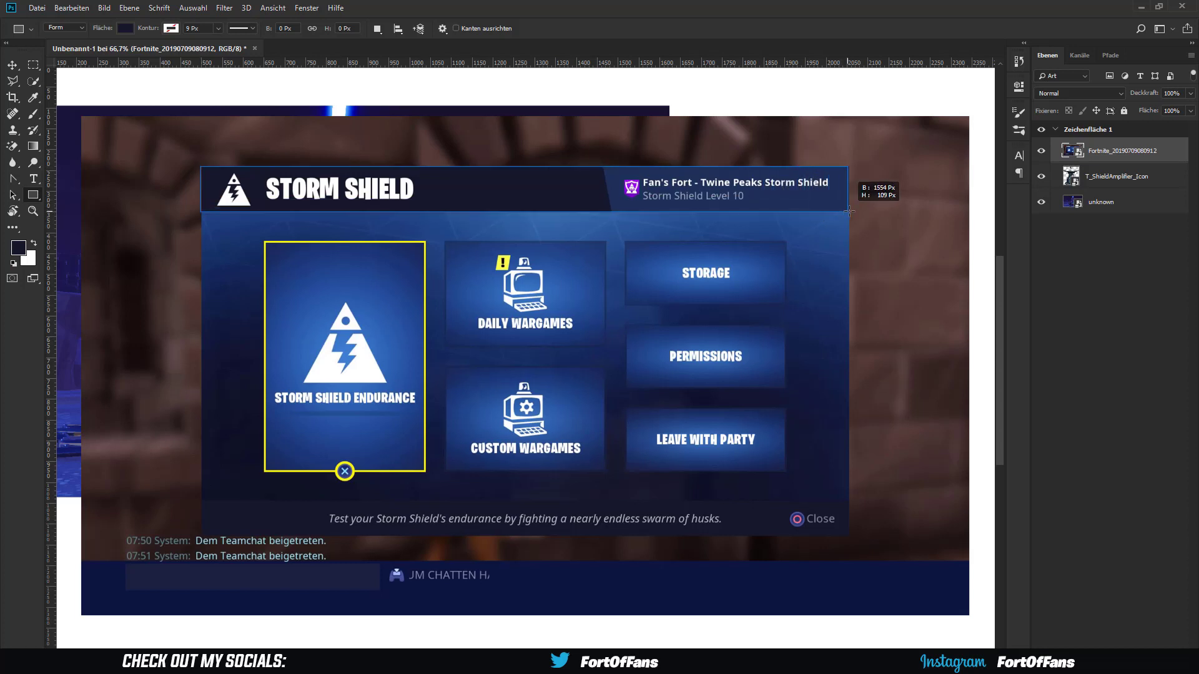
{"action": "left_click", "coordinate": [981, 82]}
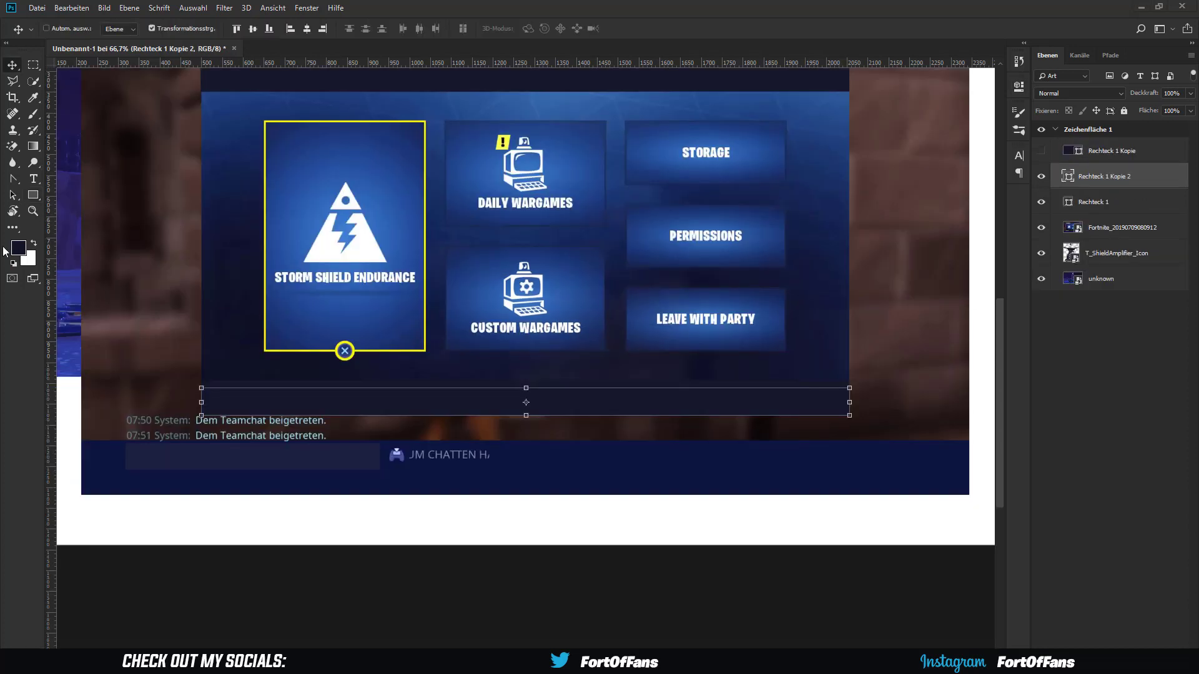
- Build a dark-navy-to-blue gradient in the gradient editor
{"action": "key", "text": "i"}
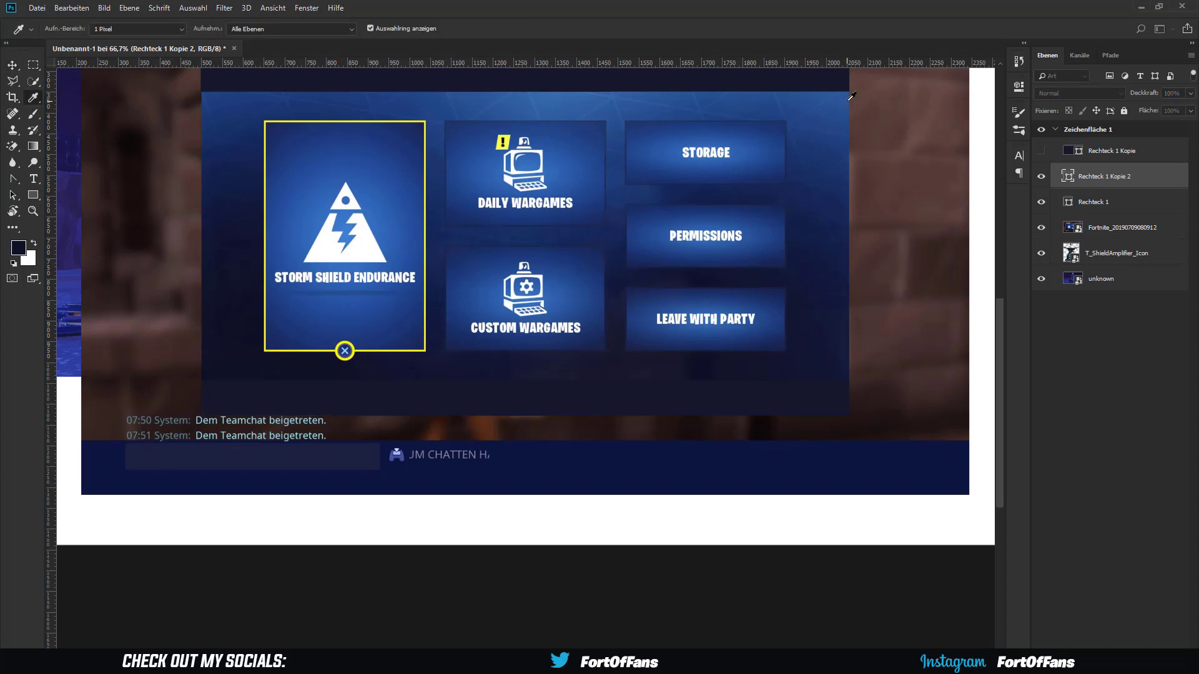
{"action": "key", "text": "g"}
{"action": "left_click", "coordinate": [69, 29]}
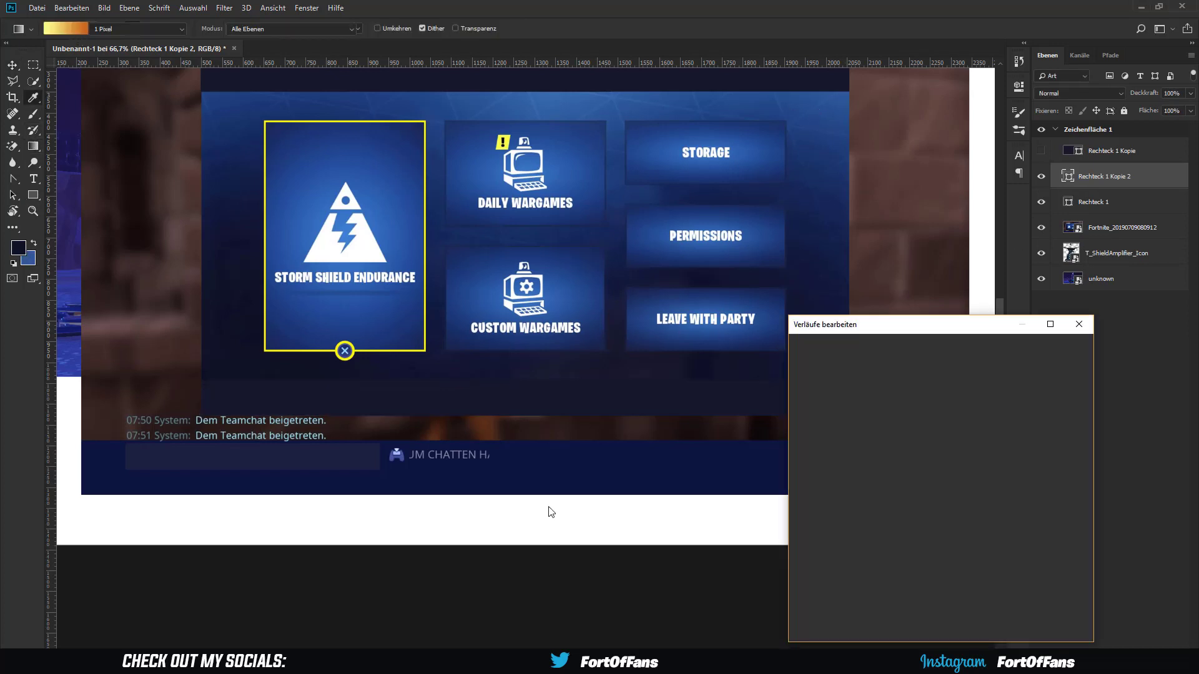
{"action": "left_click", "coordinate": [806, 555]}
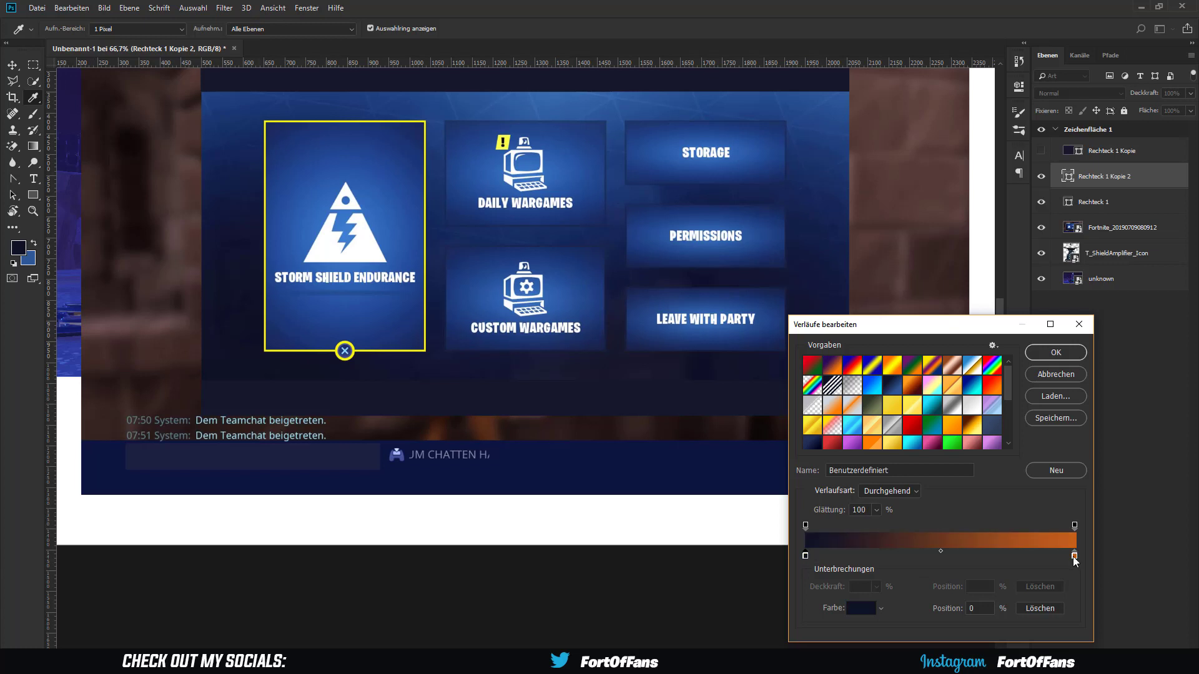
{"action": "left_click", "coordinate": [1075, 556]}
{"action": "left_click", "coordinate": [1056, 470]}
{"action": "key", "text": "Return"}
- Show Rechteck 1 Kopie and fill it with the navy-to-blue gradient
{"action": "left_click", "coordinate": [1041, 151]}
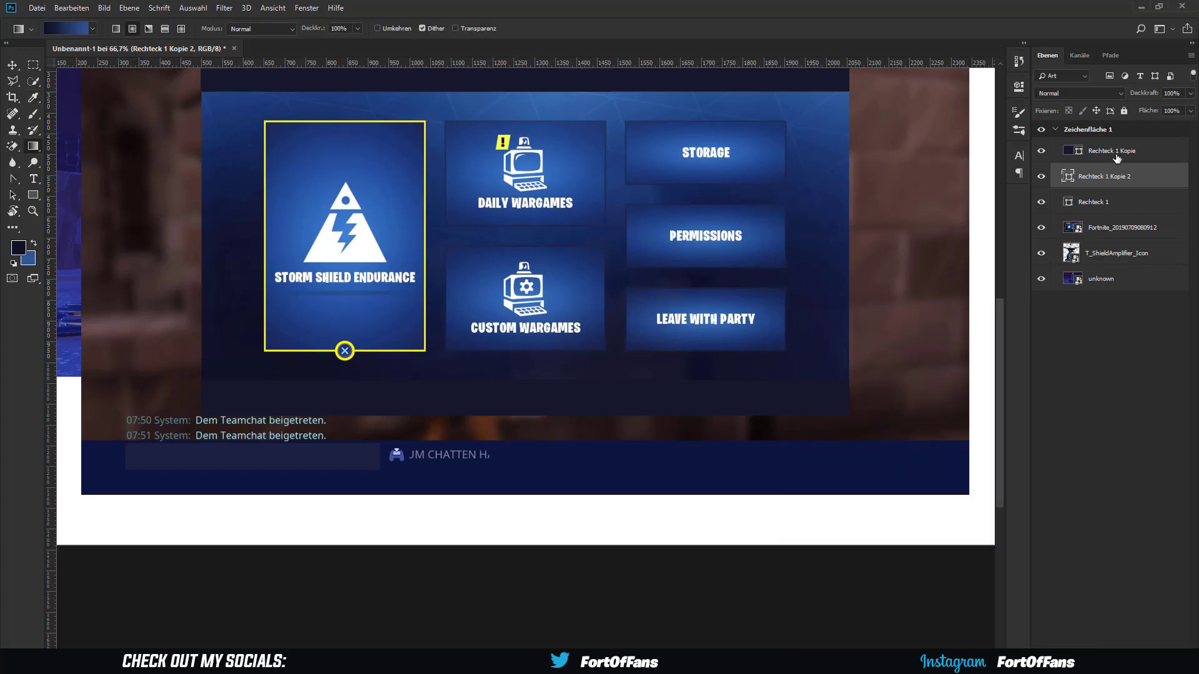
{"action": "left_click", "coordinate": [1112, 151]}
{"action": "key", "text": "u"}
{"action": "left_click", "coordinate": [125, 28]}
{"action": "left_click", "coordinate": [112, 52]}
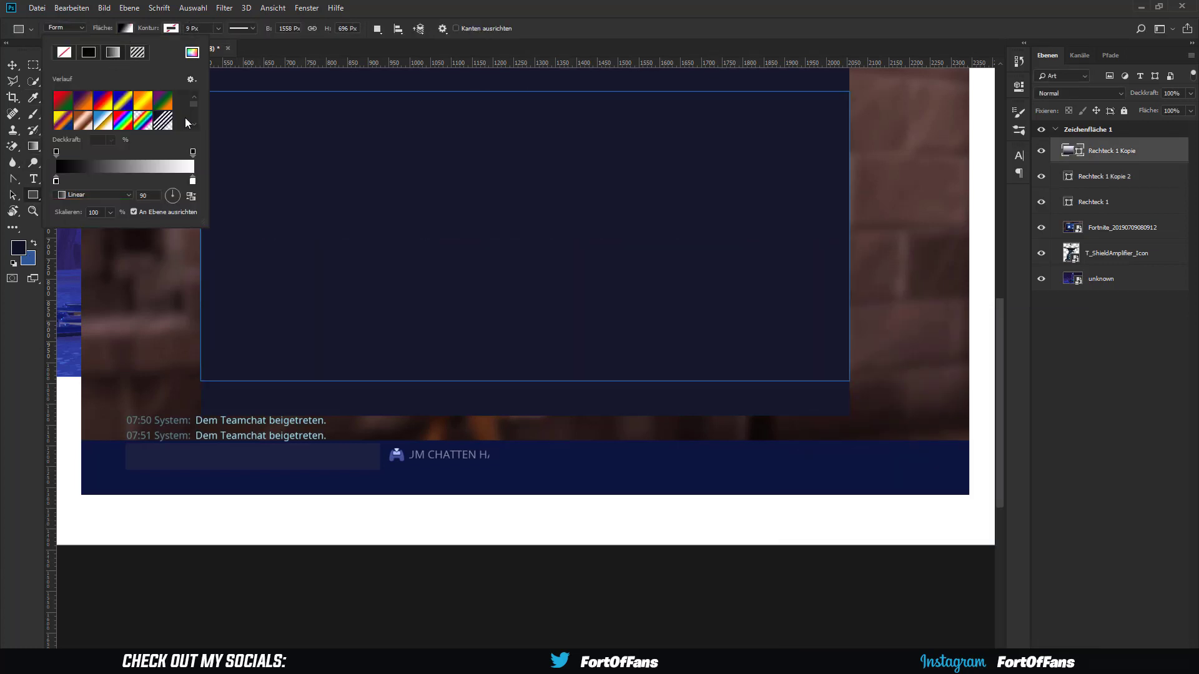
{"action": "scroll", "coordinate": [188, 122], "scroll_direction": "down", "scroll_amount": 3}
{"action": "scroll", "coordinate": [187, 122], "scroll_direction": "down", "scroll_amount": 3}
{"action": "left_click", "coordinate": [143, 121]}
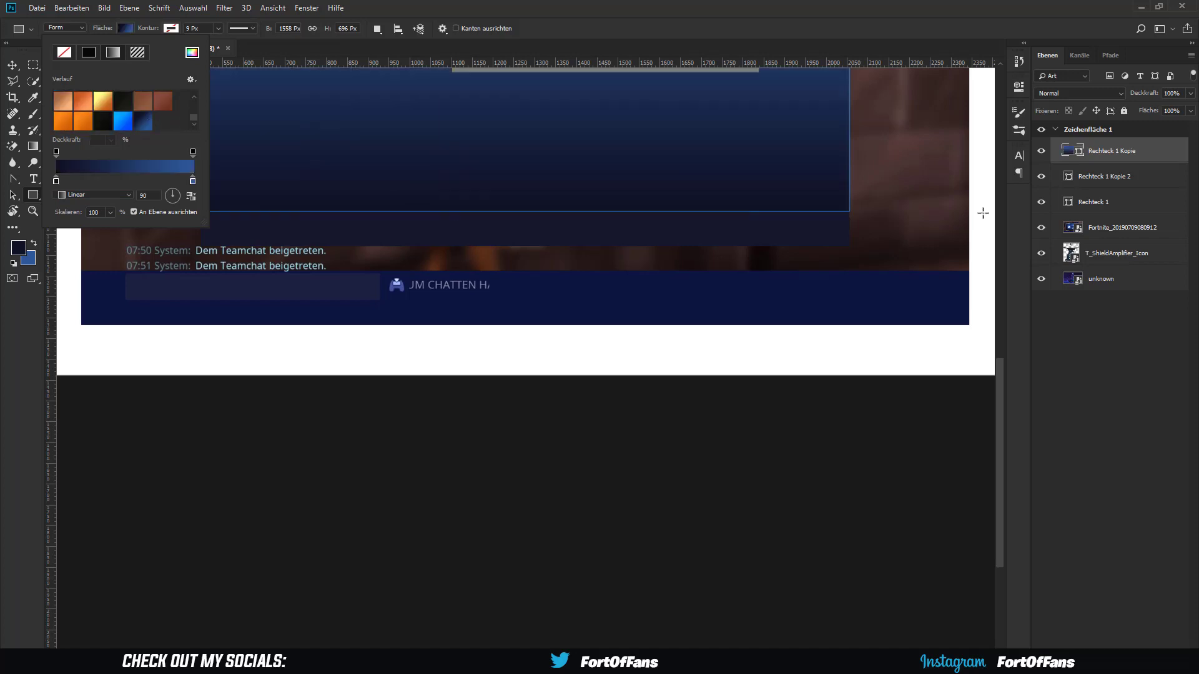
- Angle the fill gradient to 51° and shift its midpoint toward the dark end
{"action": "left_click_drag", "start_coordinate": [175, 192], "coordinate": [178, 197]}
{"action": "scroll", "coordinate": [437, 312], "scroll_direction": "up", "scroll_amount": 5}
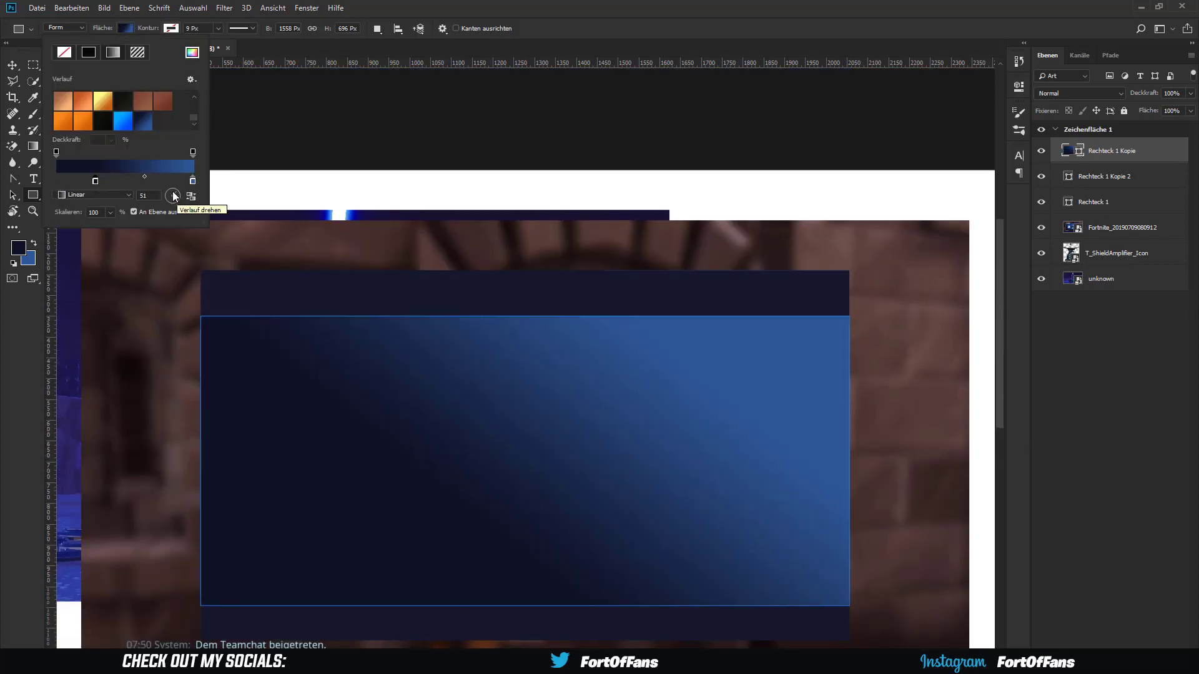
{"action": "mouse_move", "coordinate": [145, 177]}
{"action": "left_mouse_down"}
{"action": "mouse_move", "coordinate": [131, 177]}
{"action": "mouse_move", "coordinate": [191, 178]}
{"action": "left_mouse_up"}
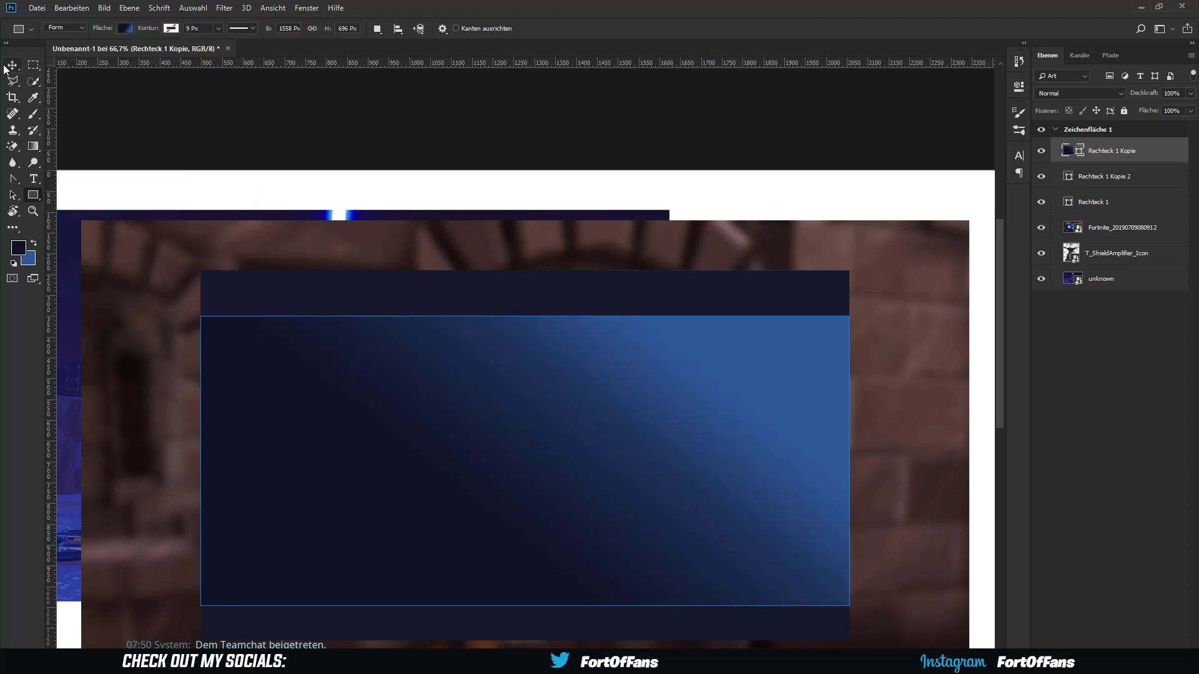
{"action": "key", "text": "Return"}
{"action": "key", "text": "v"}
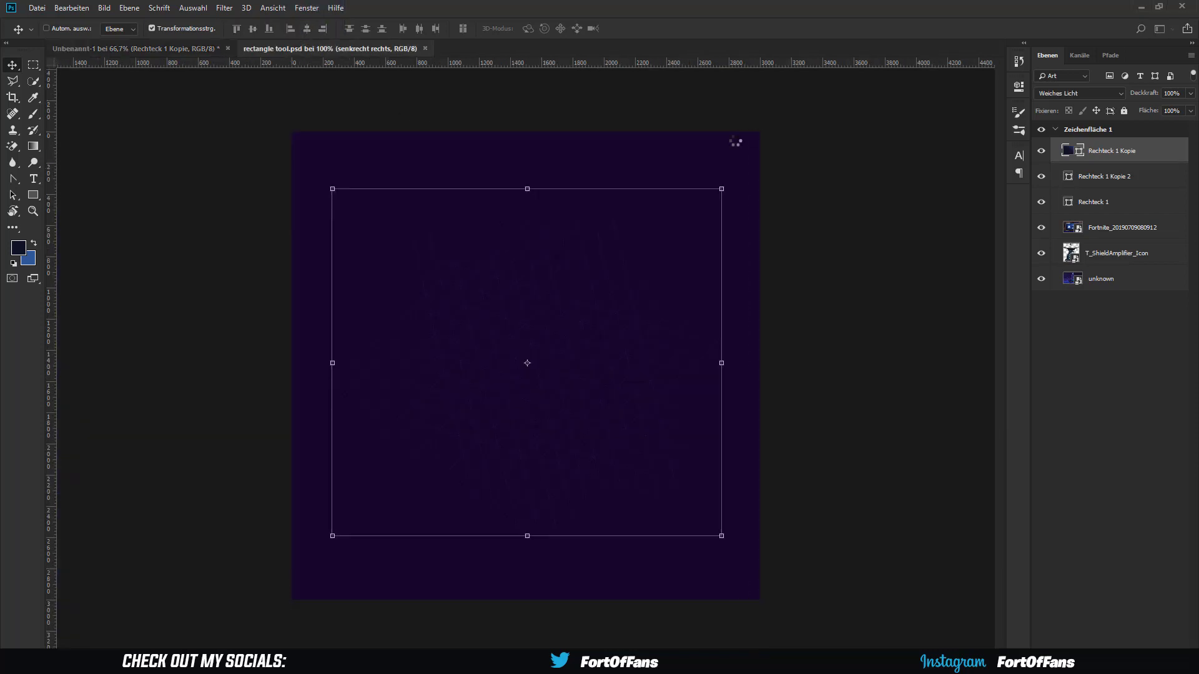
- Bring the 'senkrecht rechts' pattern in and clip it to Rechteck 1 Kopie
{"action": "left_click_drag", "start_coordinate": [113, 18], "coordinate": [481, 521]}
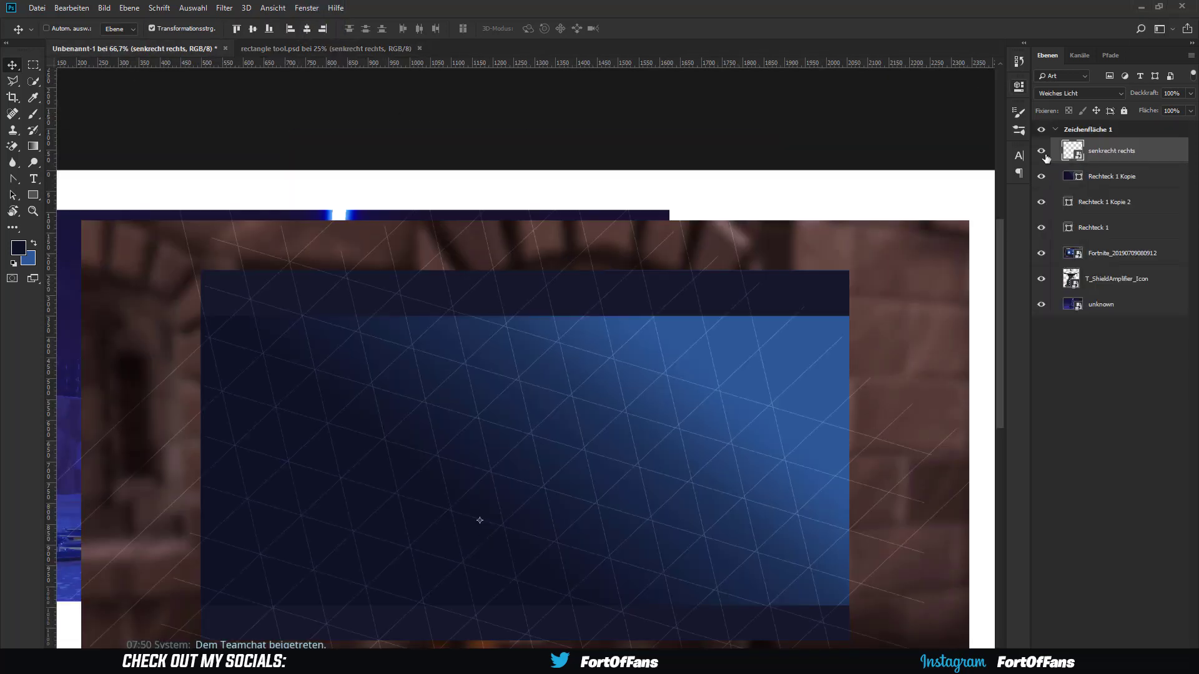
{"action": "left_click", "coordinate": [1089, 158], "text": "alt"}
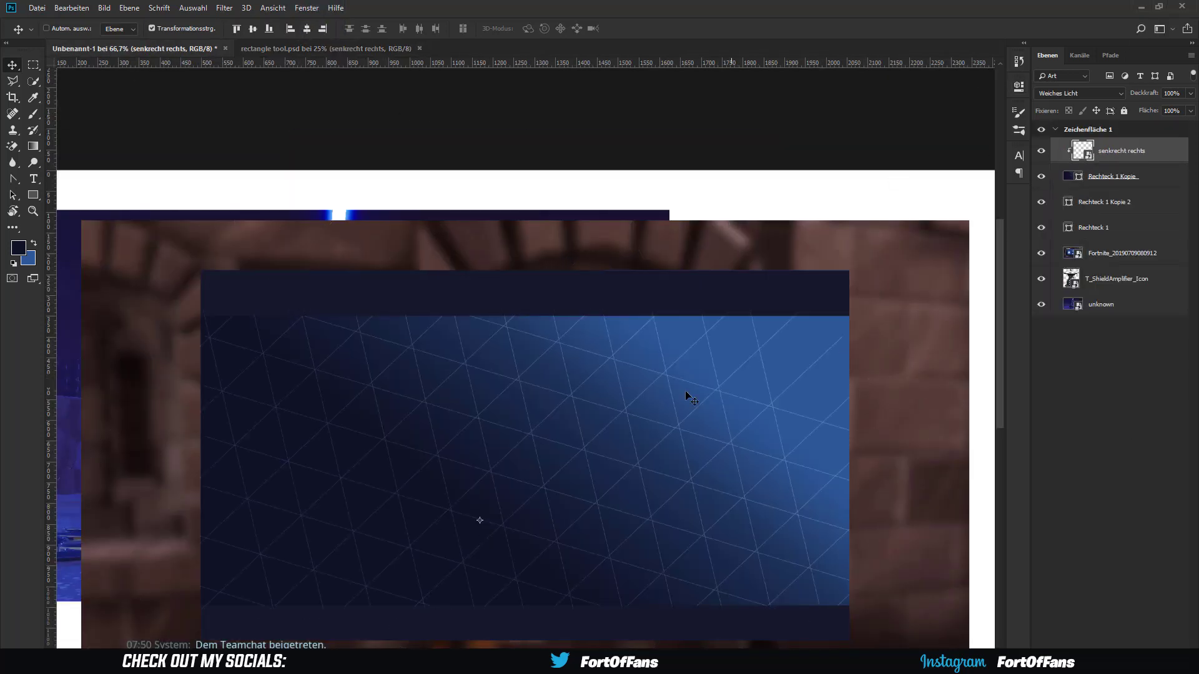
{"action": "left_click_drag", "start_coordinate": [432, 556], "coordinate": [469, 520]}
{"action": "key", "text": "ctrl+minus"}
{"action": "key", "text": "ctrl+minus"}
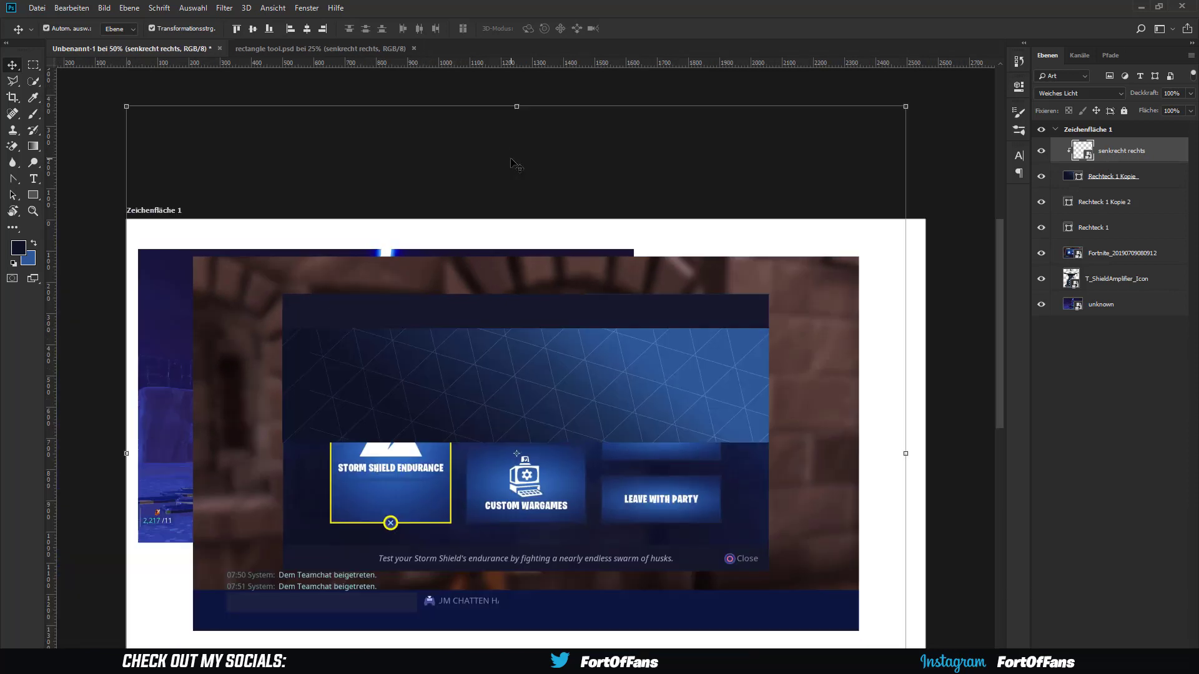
- Scale the clipped pattern proportionally to about 132%
{"action": "key", "text": "ctrl+t"}
{"action": "left_click", "coordinate": [225, 28]}
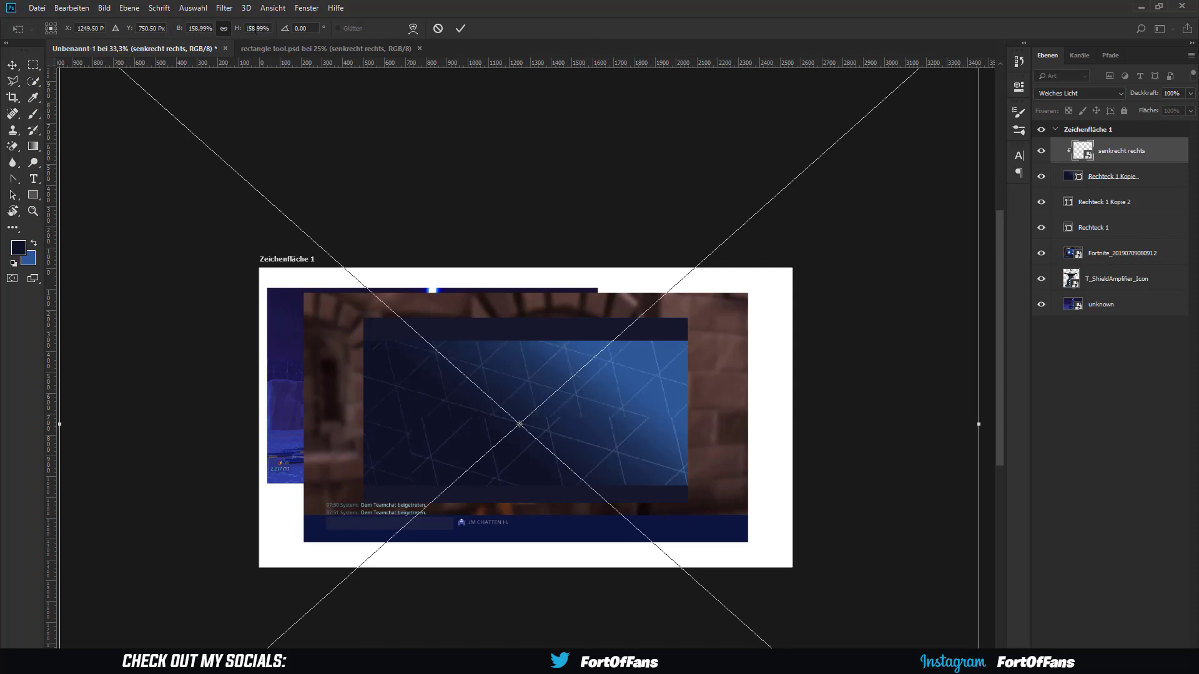
{"action": "key", "text": "shift+Down"}
{"action": "key", "text": "shift+Down"}
{"action": "key", "text": "shift+Down"}
{"action": "key", "text": "Down"}
{"action": "key", "text": "Down"}
{"action": "key", "text": "Return"}
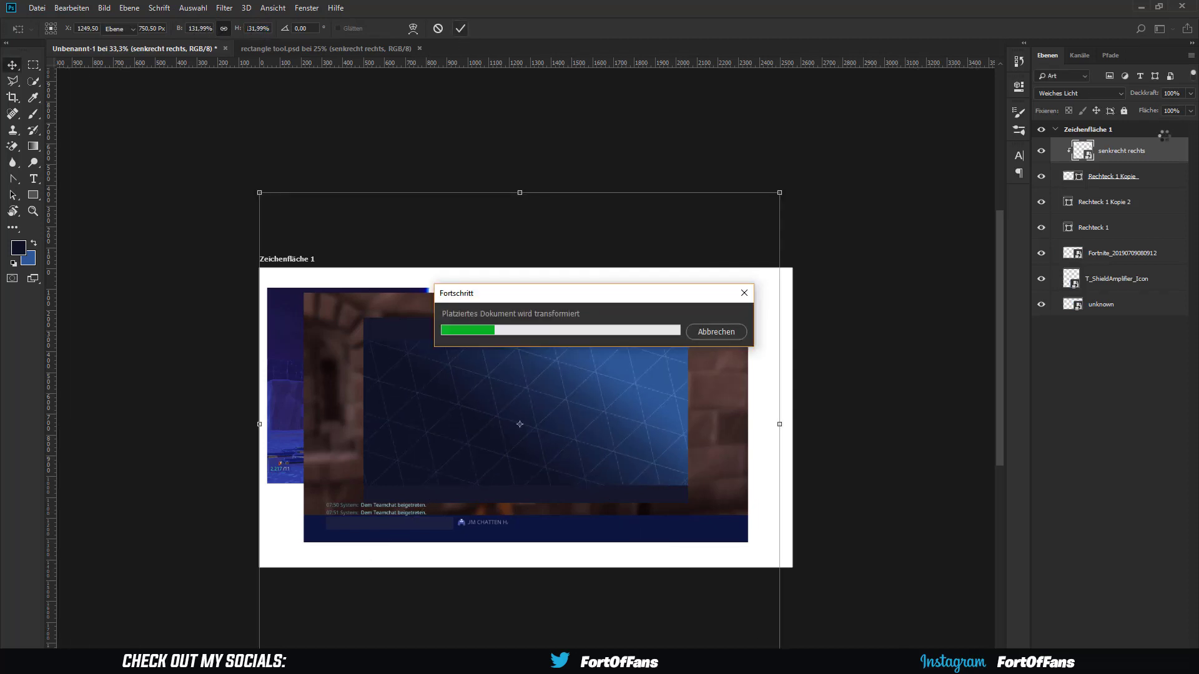
{"action": "left_click", "coordinate": [1167, 408]}
- Hide Rechteck 1 Kopie and transform the pattern to a height of 100
{"action": "left_click", "coordinate": [1040, 176]}
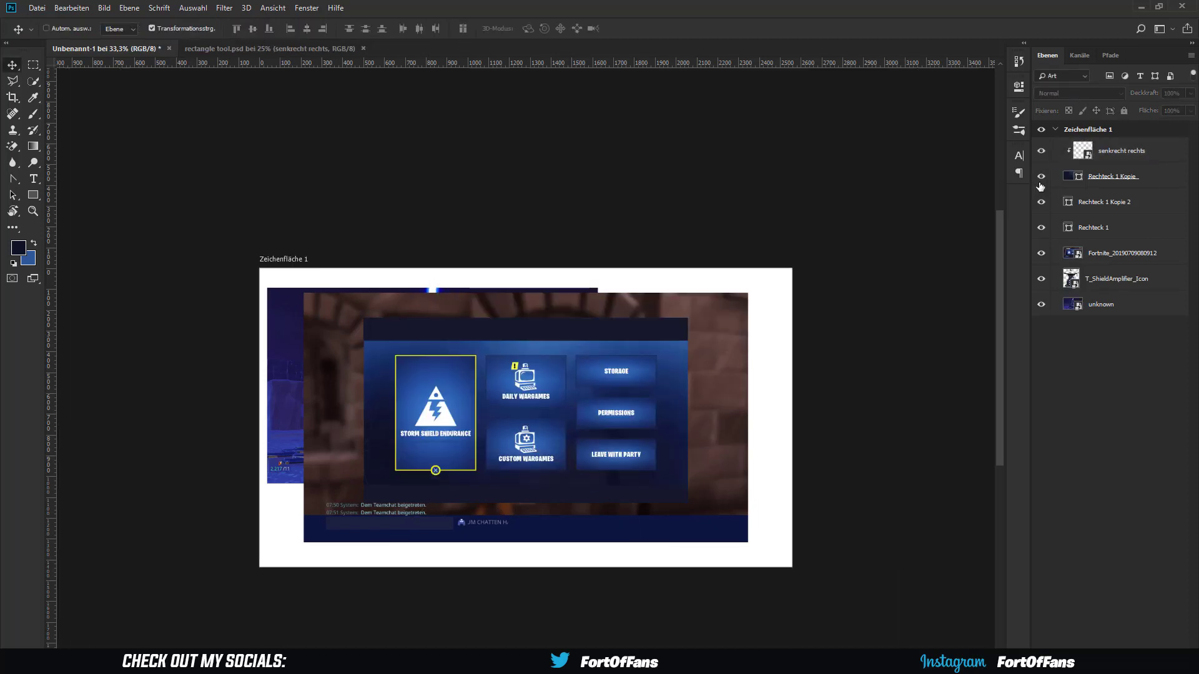
{"action": "left_click", "coordinate": [1121, 150]}
{"action": "key", "text": "ctrl+t"}
{"action": "type", "text": "100"}
{"action": "key", "text": "Return"}
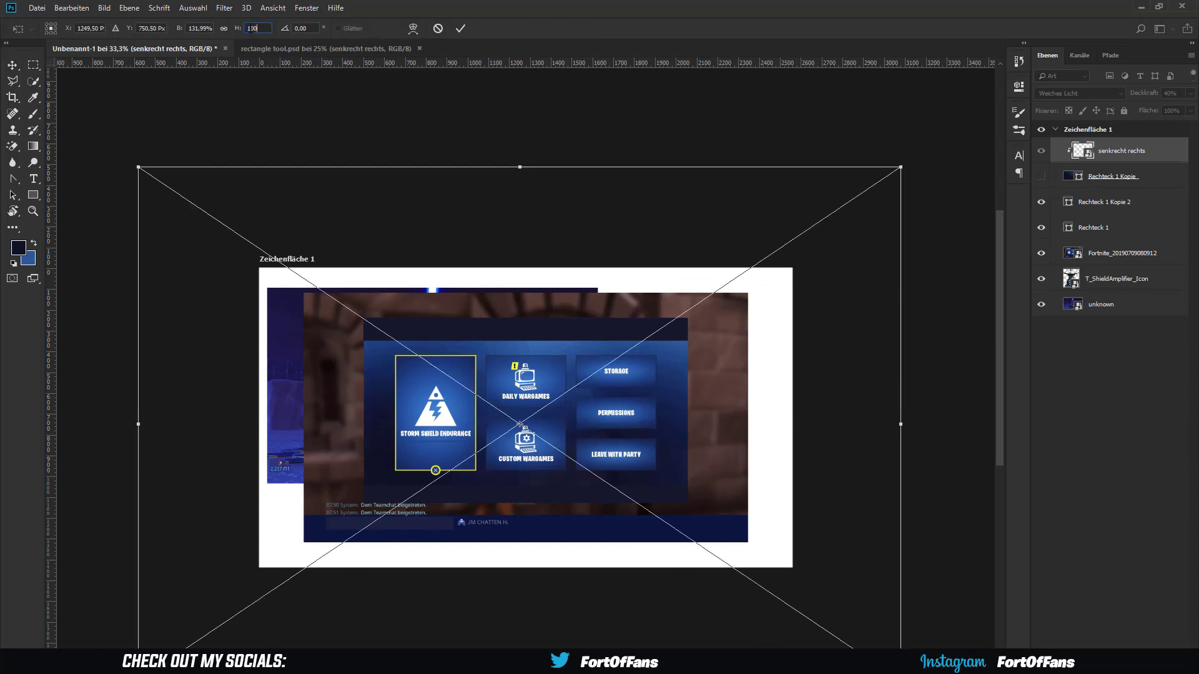
{"action": "key", "text": "Return"}
- Compare with and without Rechteck 1 Kopie at 50% zoom, leaving it hidden
{"action": "left_click", "coordinate": [1041, 176]}
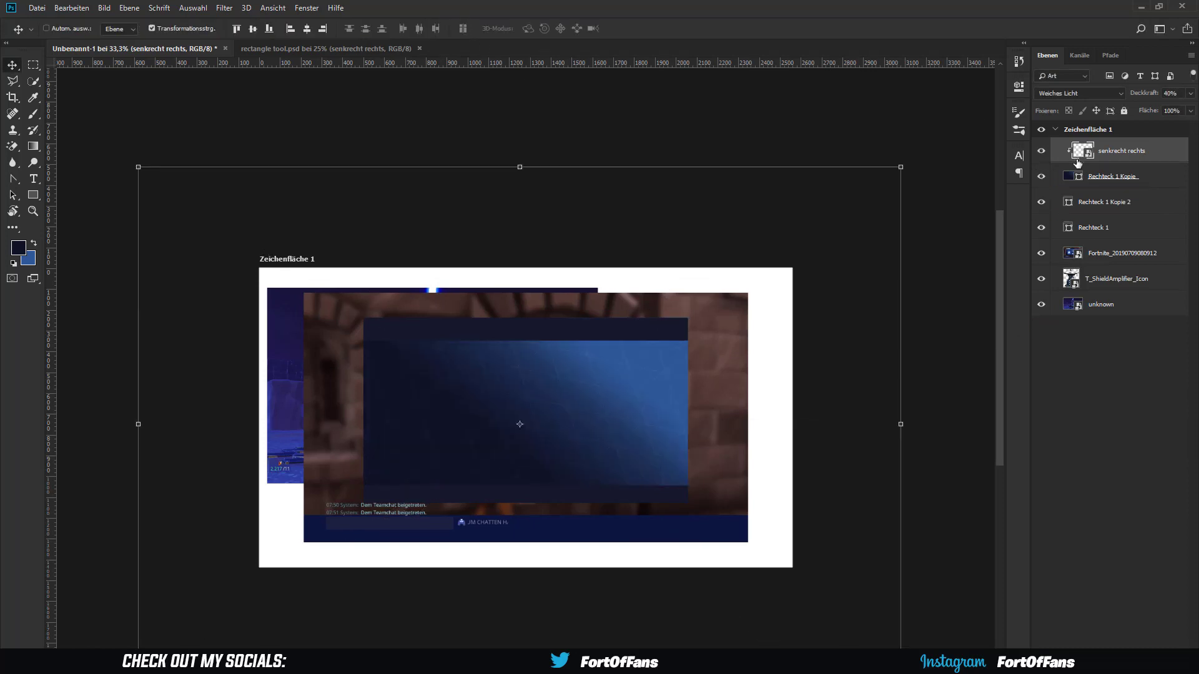
{"action": "left_click", "coordinate": [1041, 176]}
{"action": "key", "text": "ctrl+plus"}
{"action": "left_click", "coordinate": [1042, 178]}
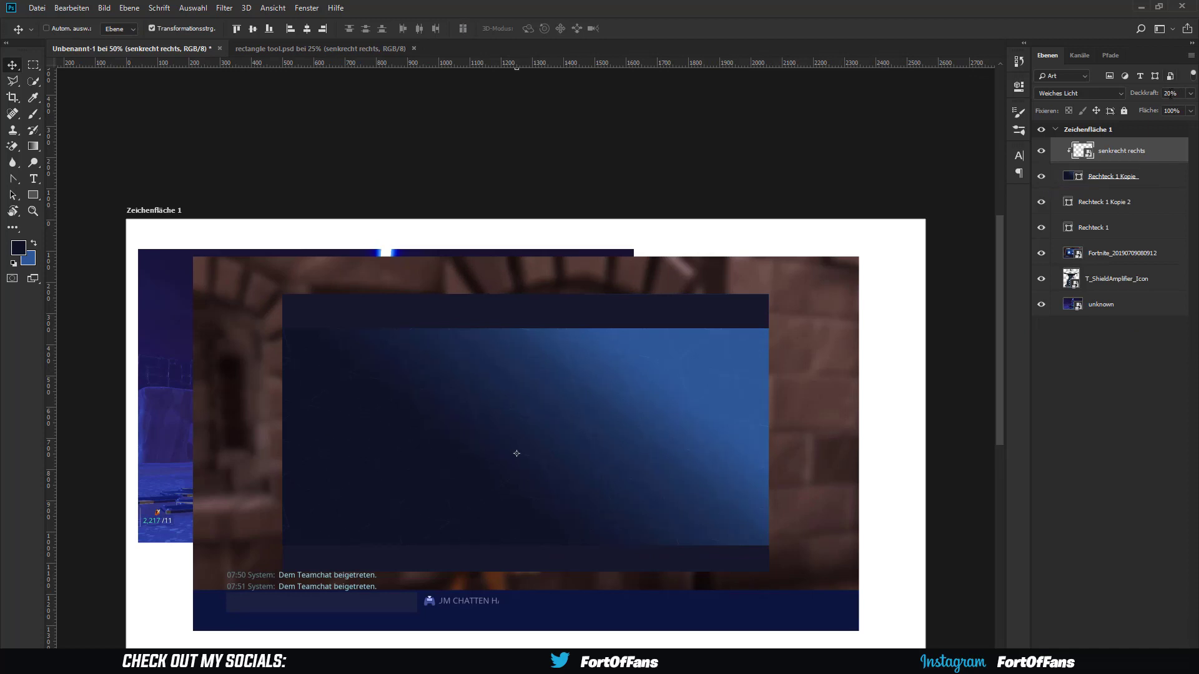
{"action": "left_click", "coordinate": [1112, 350]}
{"action": "left_click", "coordinate": [1041, 176]}
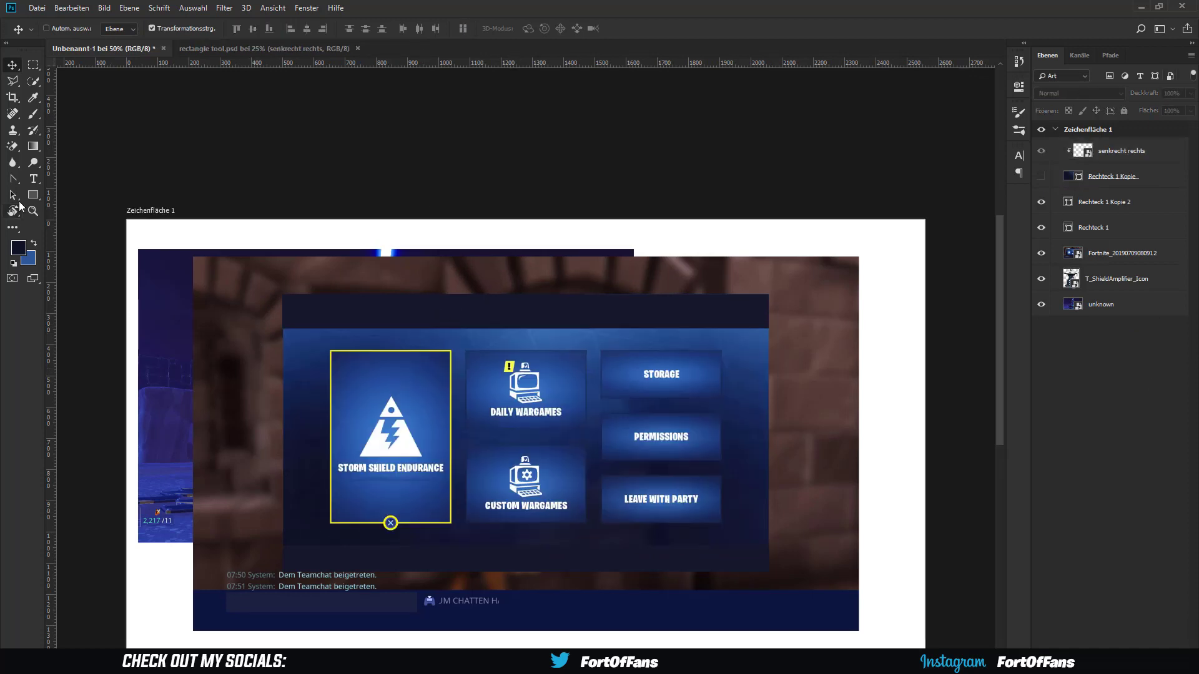
- Sample the menu's medium blue and make it the gradient colour
{"action": "key", "text": "g"}
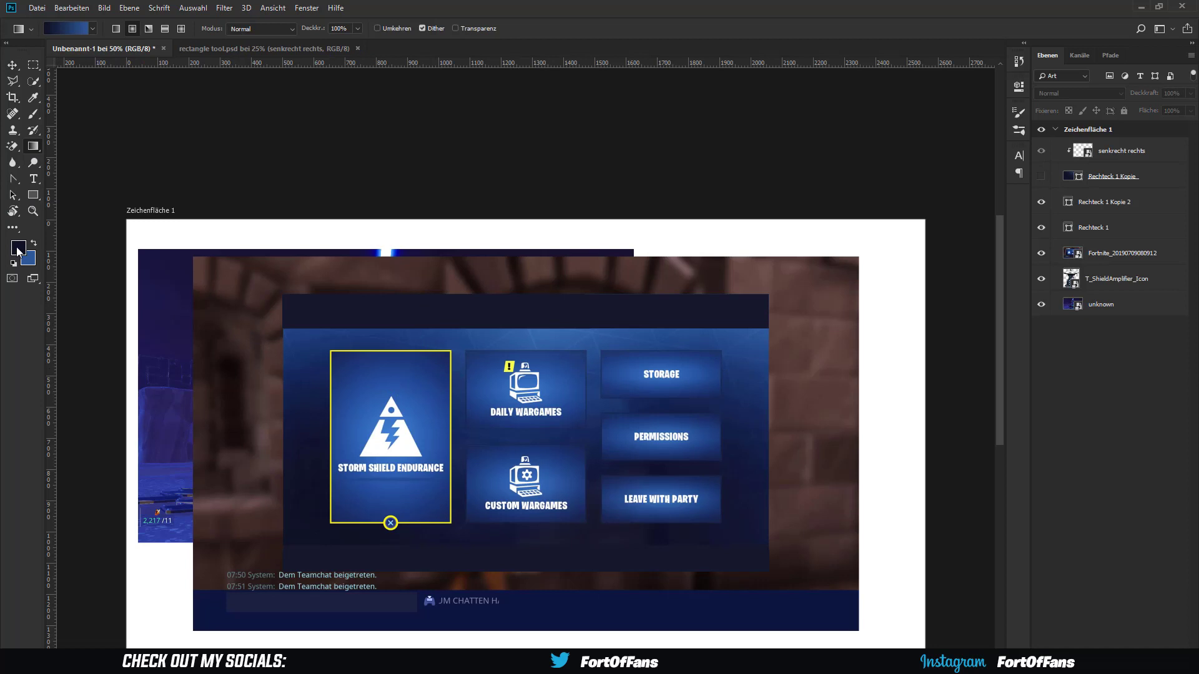
{"action": "key", "text": "ctrl+1"}
{"action": "key", "text": "i"}
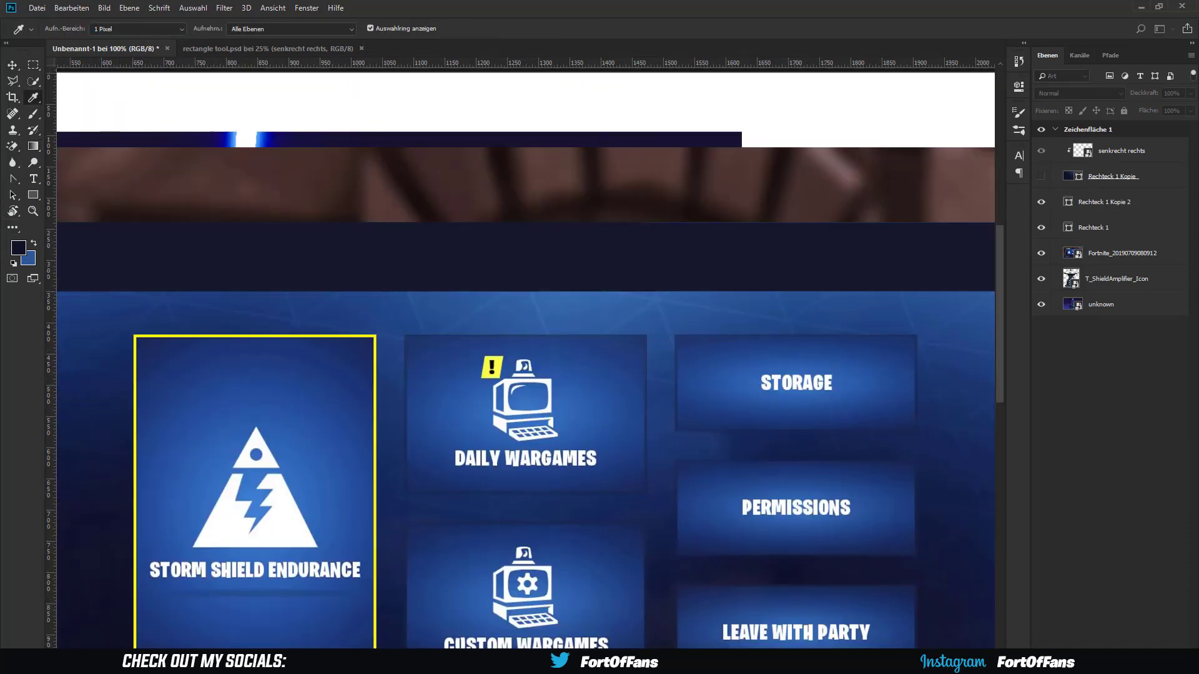
{"action": "left_click", "coordinate": [645, 338]}
{"action": "key", "text": "g"}
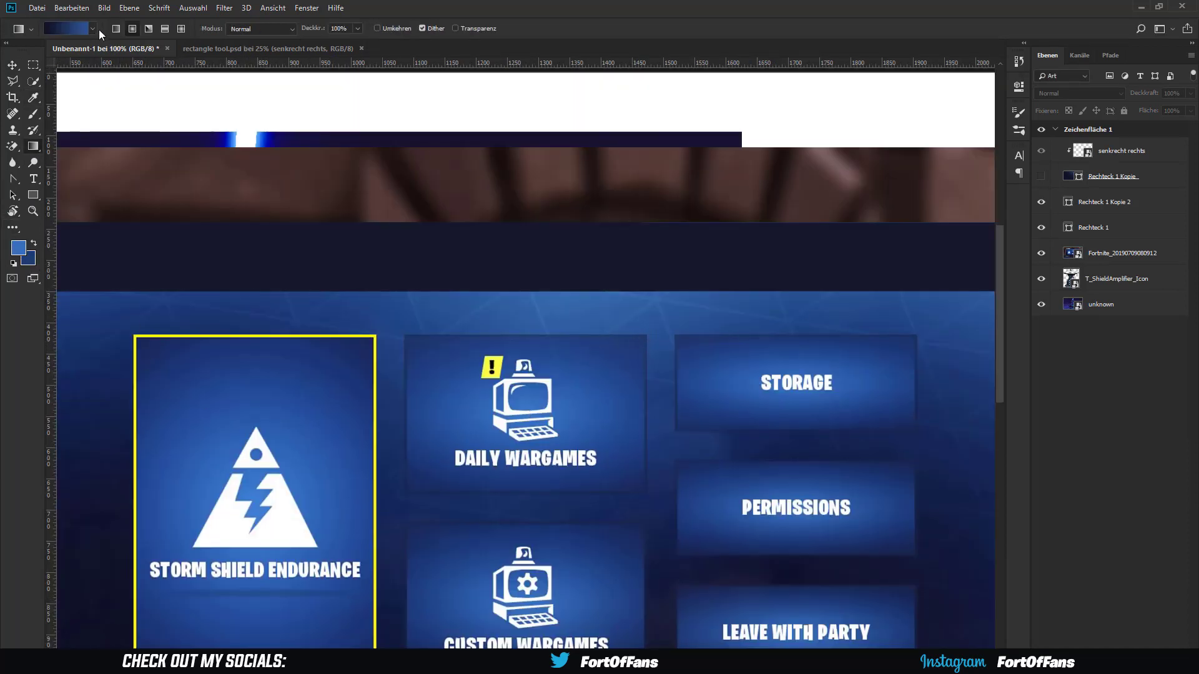
{"action": "left_click", "coordinate": [99, 29]}
{"action": "left_click", "coordinate": [1074, 555]}
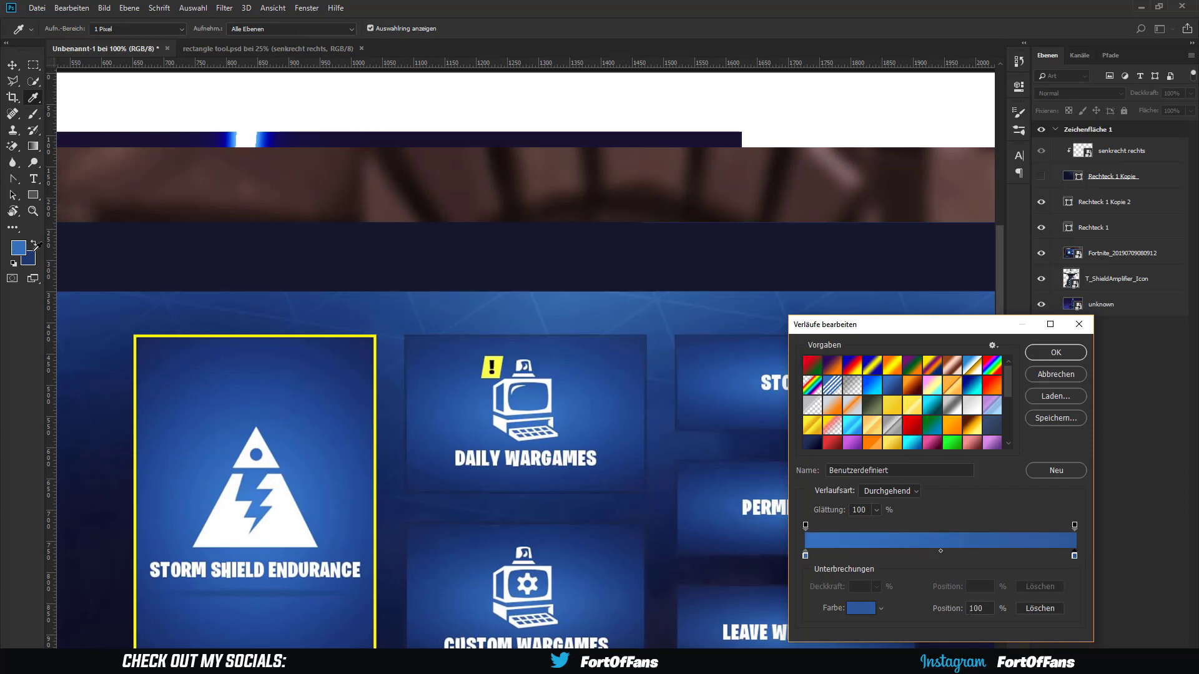
{"action": "left_click", "coordinate": [1038, 352]}
- Draw a radial-gradient rectangle at 440% scale over the Daily Wargames tile
{"action": "key", "text": "u"}
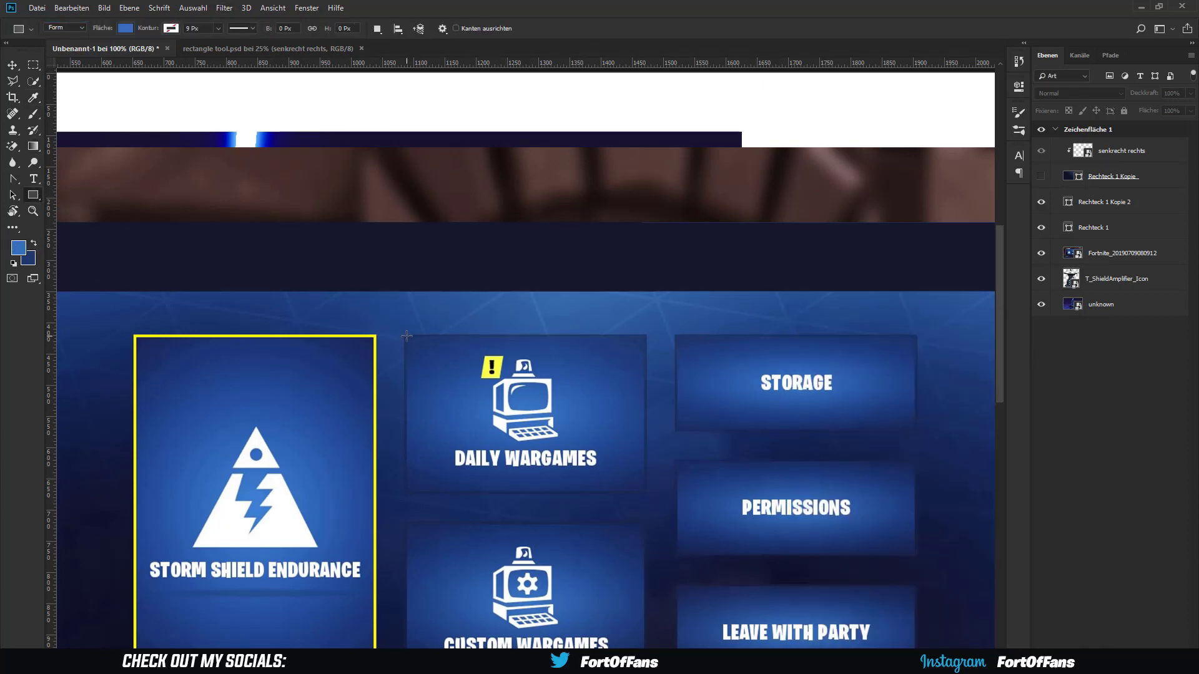
{"action": "left_click", "coordinate": [125, 29]}
{"action": "left_click", "coordinate": [112, 52]}
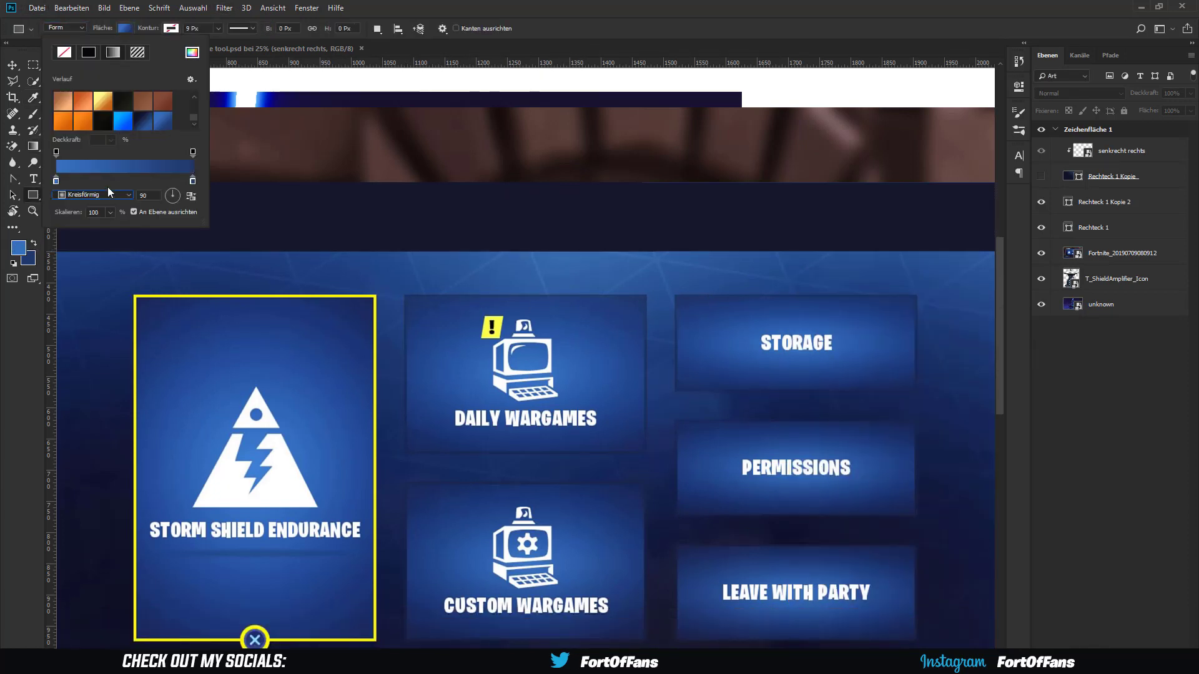
{"action": "left_click", "coordinate": [108, 194]}
{"action": "left_click", "coordinate": [81, 235]}
{"action": "left_click_drag", "start_coordinate": [110, 212], "coordinate": [130, 229]}
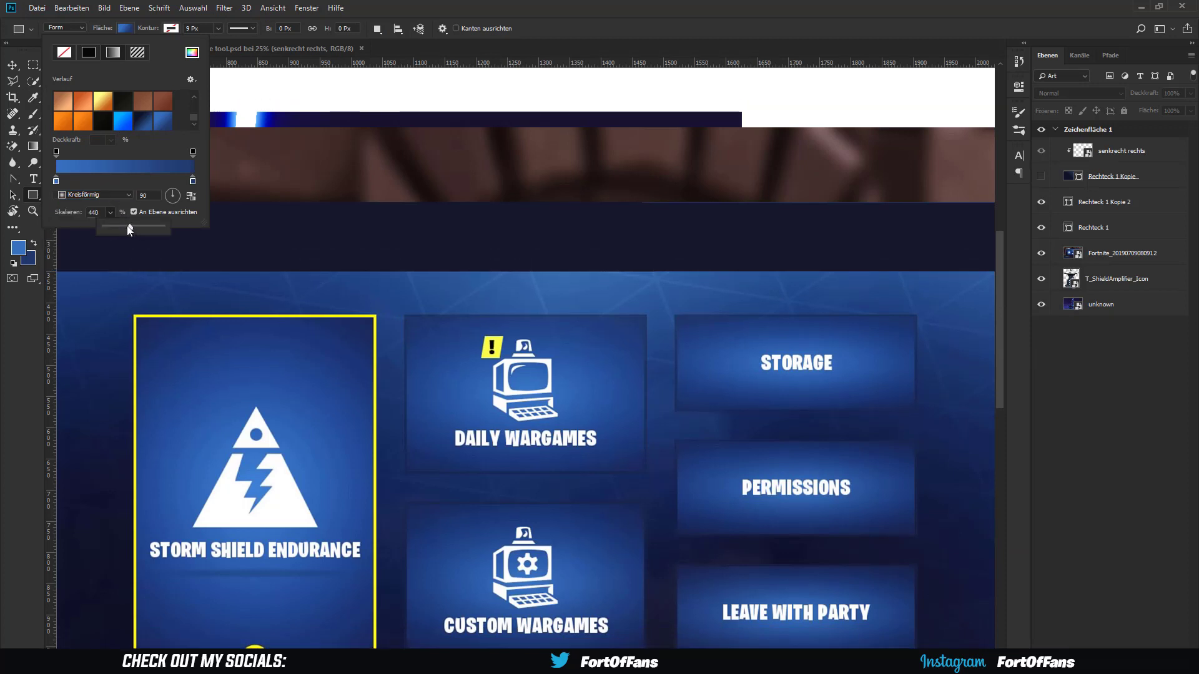
{"action": "left_click_drag", "start_coordinate": [404, 316], "coordinate": [646, 469]}
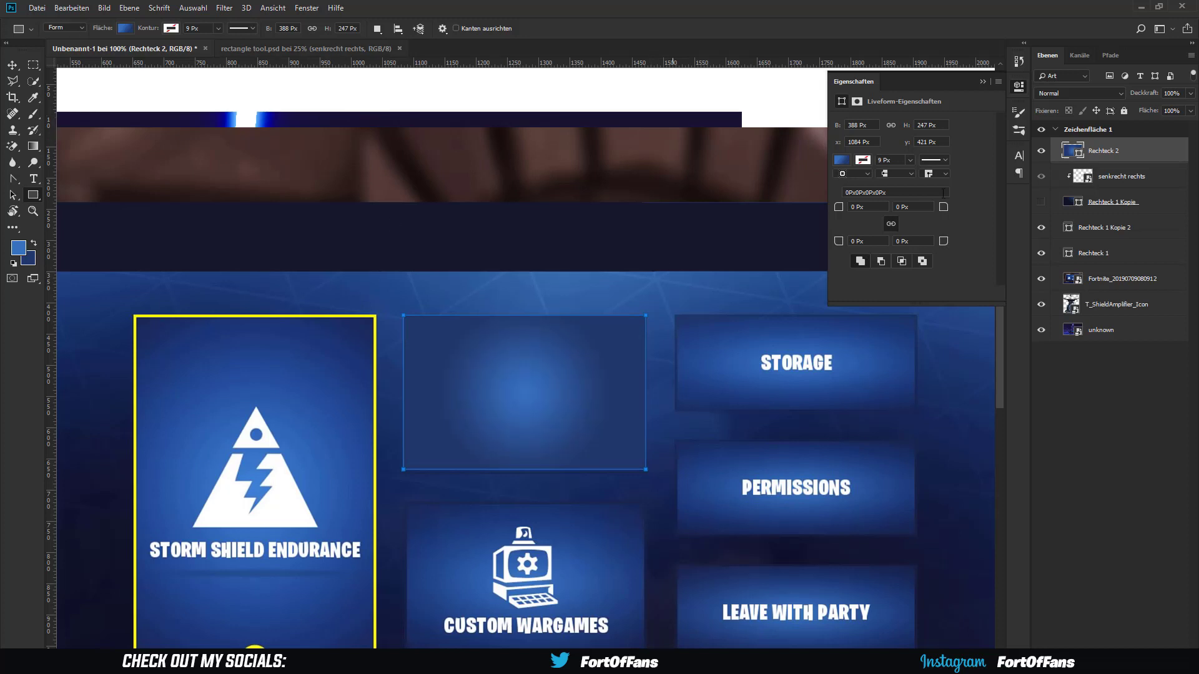
{"action": "left_click", "coordinate": [125, 27]}
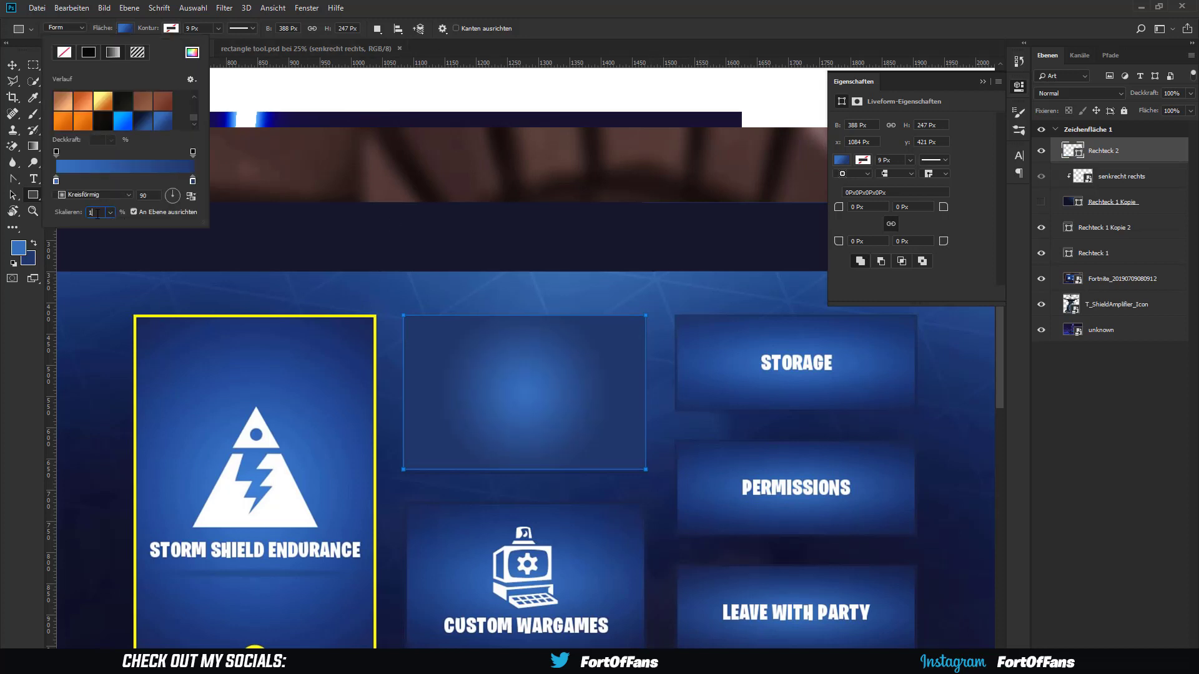
{"action": "key", "text": "Return"}
- Show Rechteck 1 and place the T_ShieldAmplifier_Icon layer above it on the top bar
{"action": "key", "text": "v"}
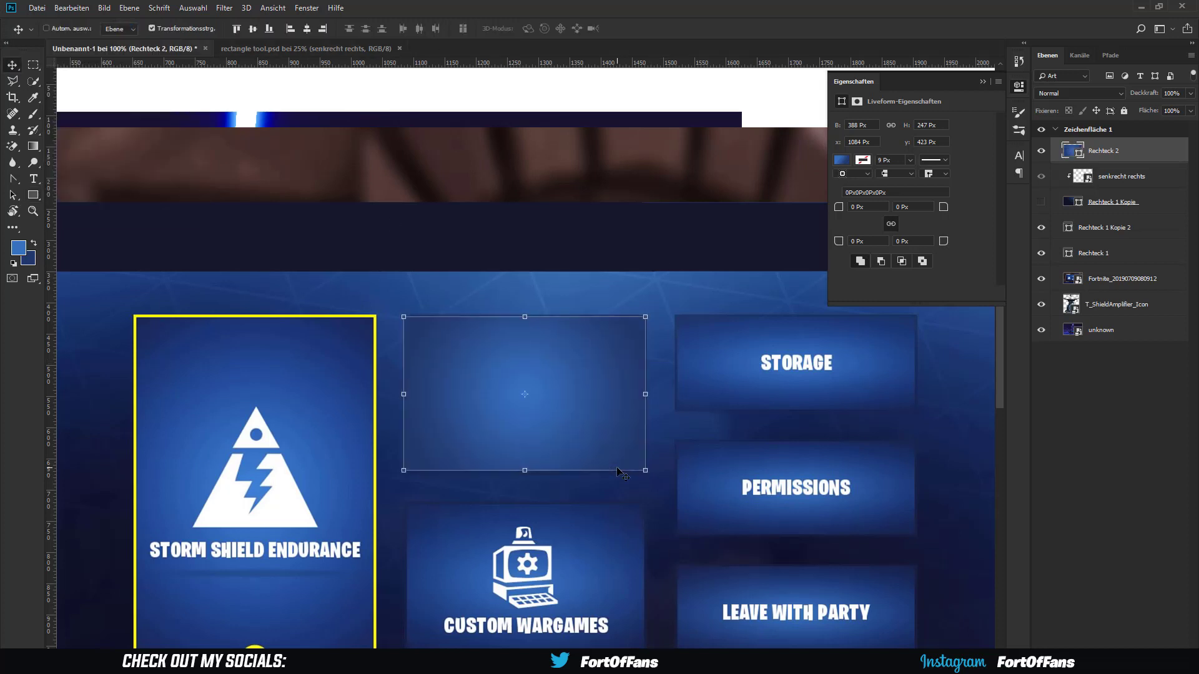
{"action": "key", "text": "ctrl+minus"}
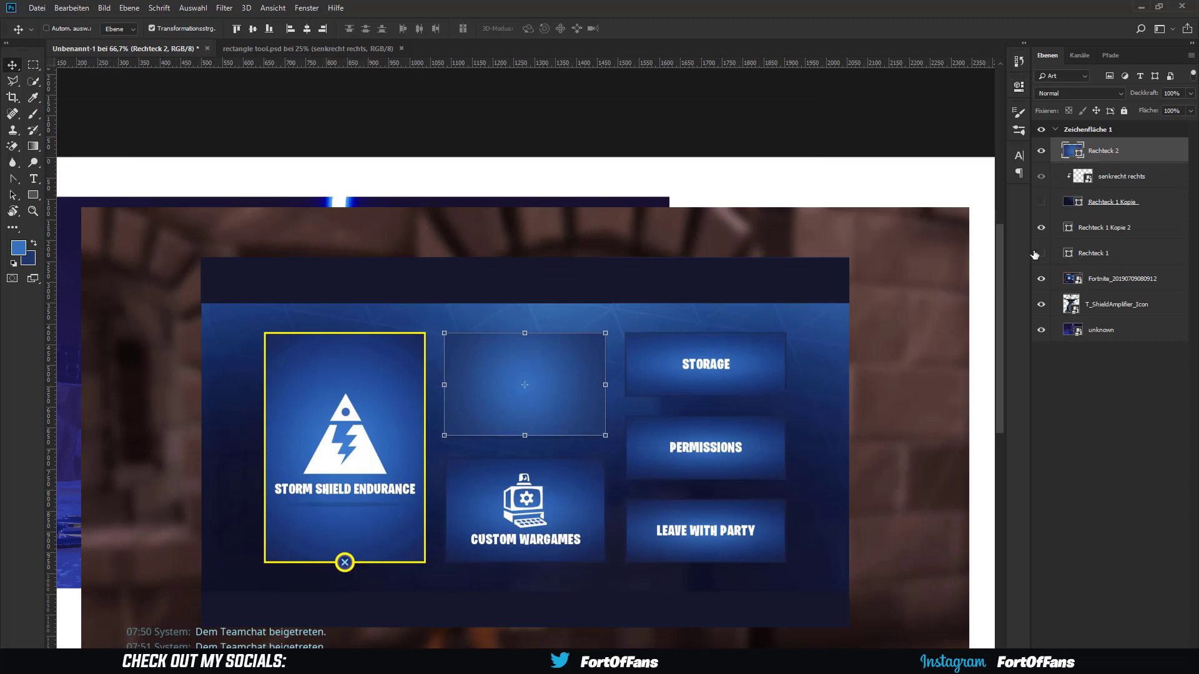
{"action": "left_click", "coordinate": [1041, 253]}
{"action": "left_click_drag", "start_coordinate": [1118, 304], "coordinate": [1118, 241]}
{"action": "mouse_move", "coordinate": [497, 436]}
{"action": "left_mouse_down"}
{"action": "mouse_move", "coordinate": [272, 290]}
{"action": "mouse_move", "coordinate": [188, 267]}
{"action": "left_mouse_up"}
- Clip the amplifier icon to Rechteck 1 and type the title 'AMPLIFIER SIMULATION'
{"action": "left_click", "coordinate": [1132, 264], "text": "alt"}
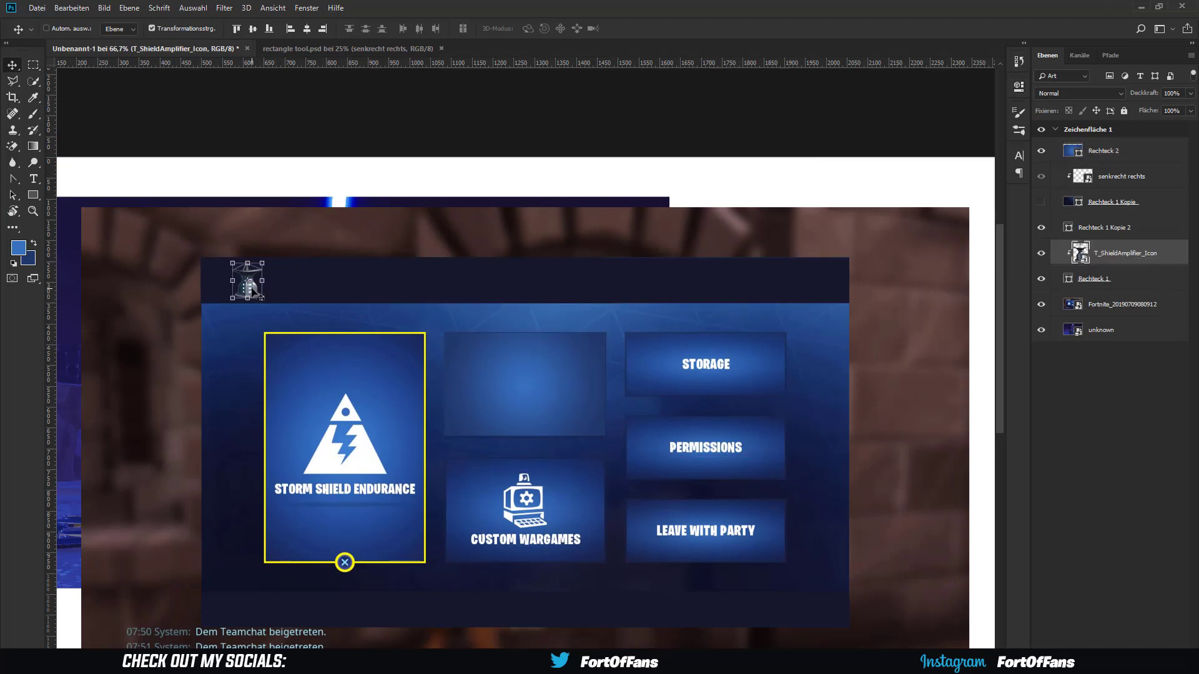
{"action": "key", "text": "t"}
{"action": "left_click", "coordinate": [304, 318]}
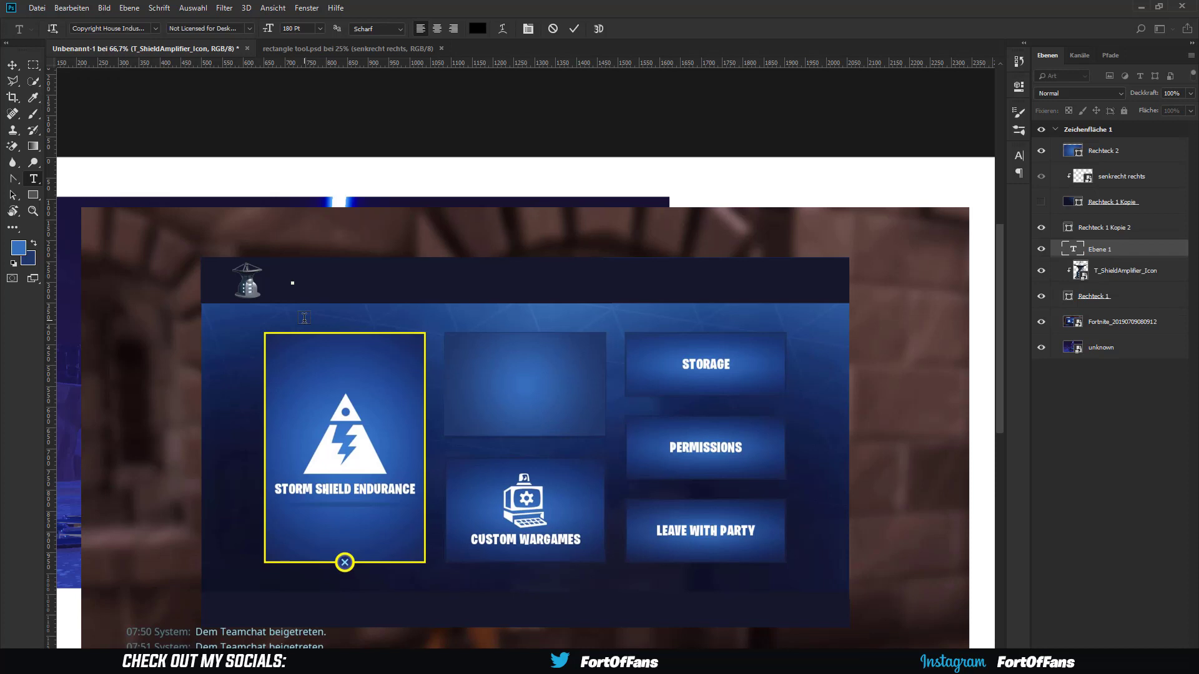
{"action": "type", "text": "AMPLIFIER SIMULATION"}
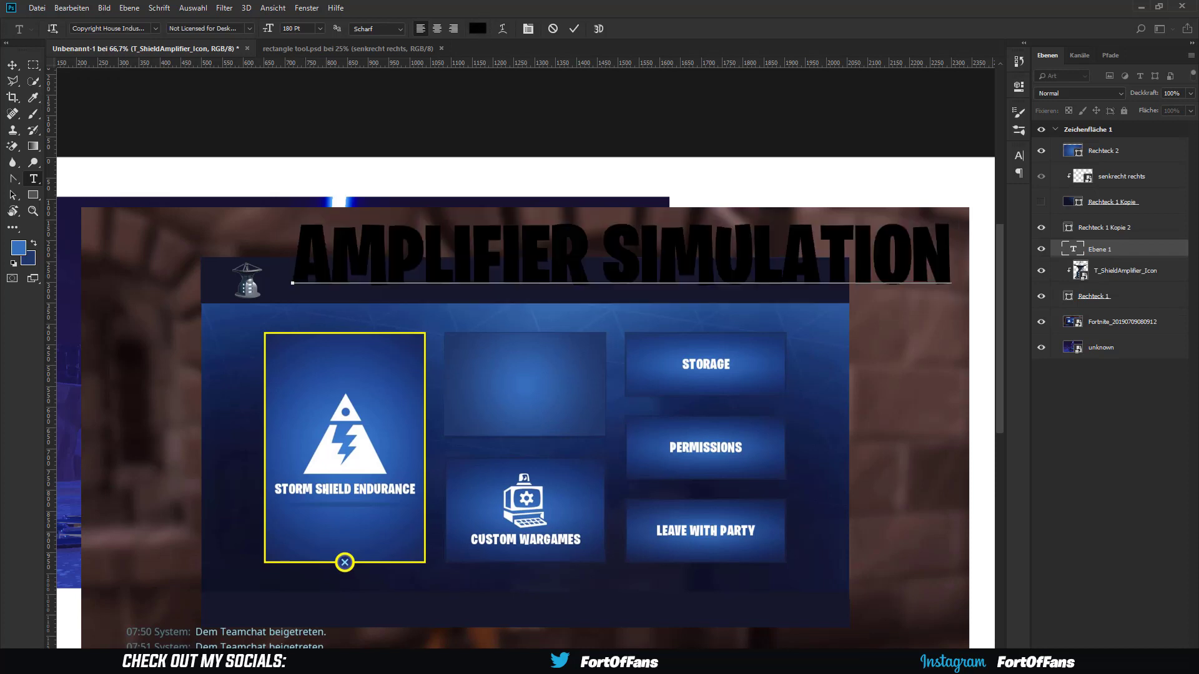
{"action": "key", "text": "ctrl+a"}
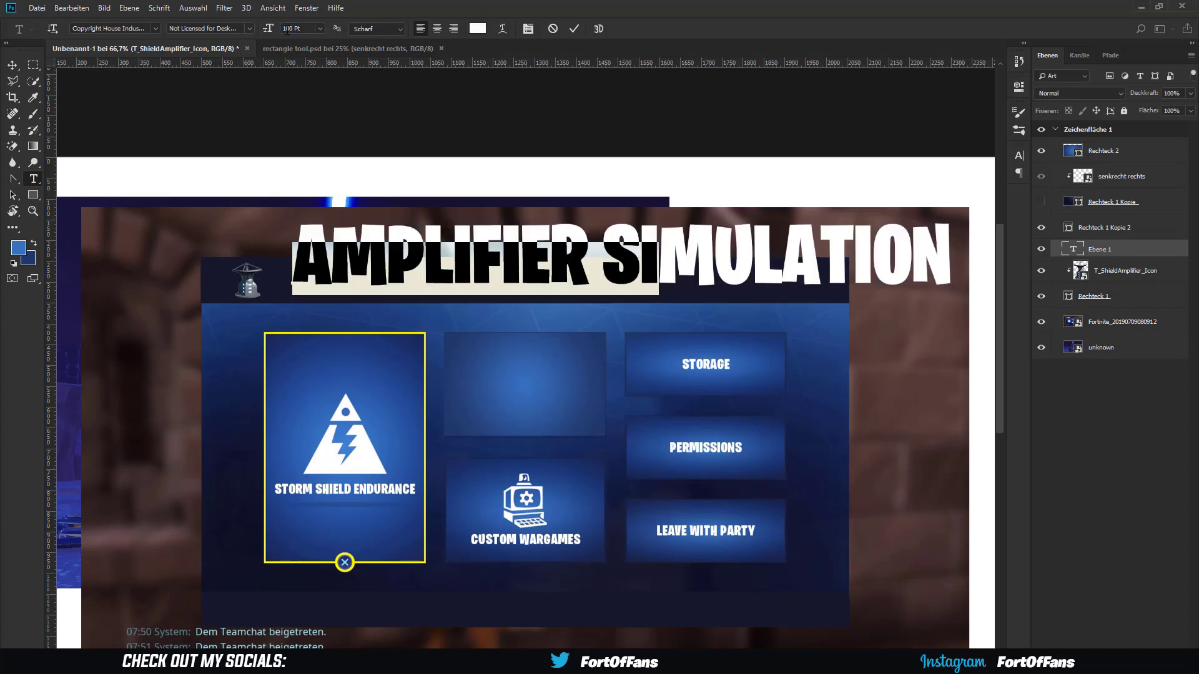
- Make the title white at 91 pt and move it beside the icon
{"action": "scroll", "coordinate": [297, 28], "scroll_direction": "down", "scroll_amount": 3}
{"action": "scroll", "coordinate": [300, 29], "scroll_direction": "down", "scroll_amount": 4}
{"action": "scroll", "coordinate": [306, 31], "scroll_direction": "down", "scroll_amount": 2}
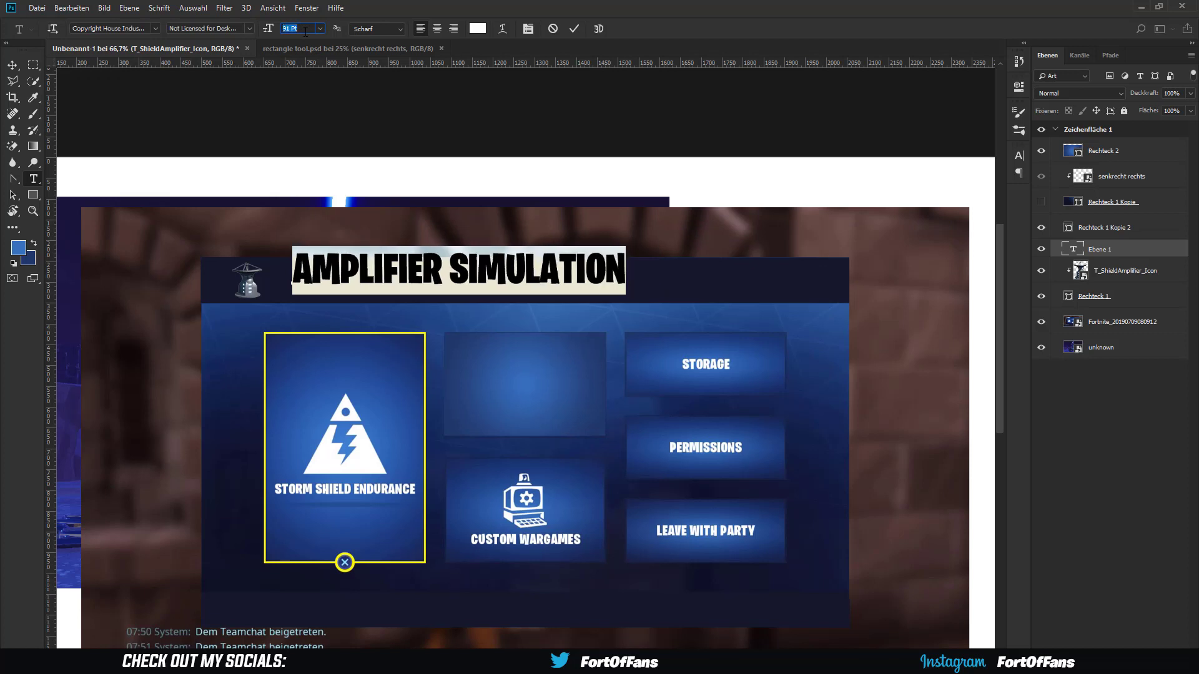
{"action": "left_click", "coordinate": [574, 29]}
{"action": "key", "text": "v"}
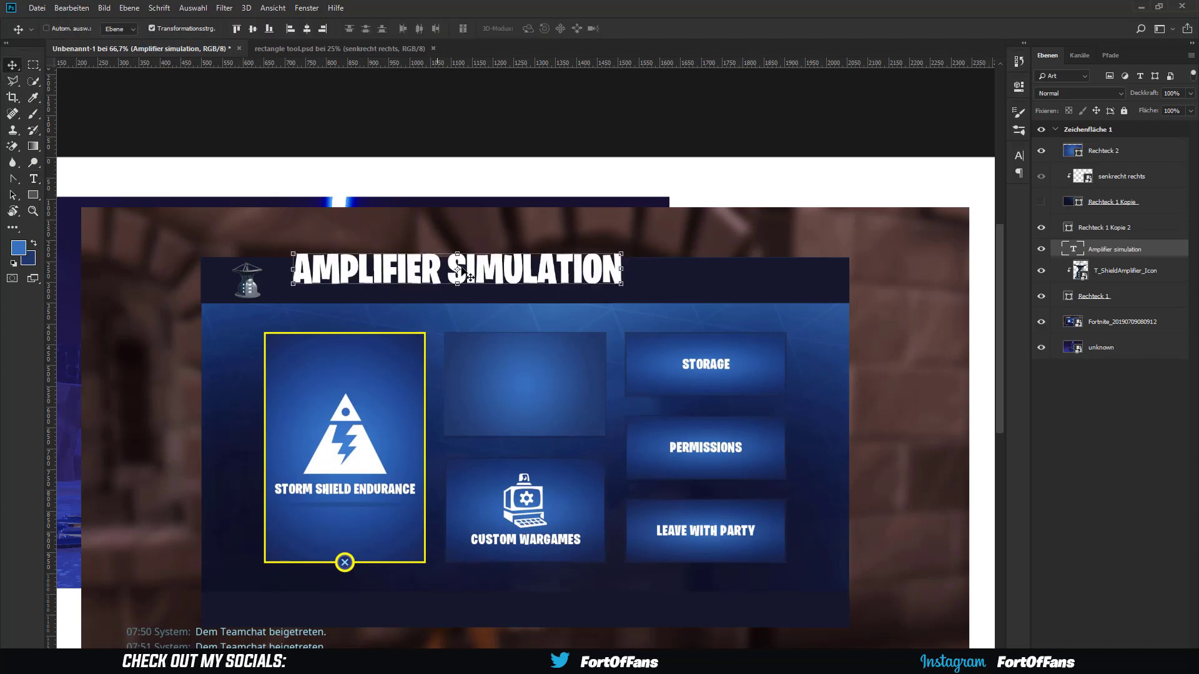
{"action": "left_click_drag", "start_coordinate": [466, 274], "coordinate": [440, 288]}
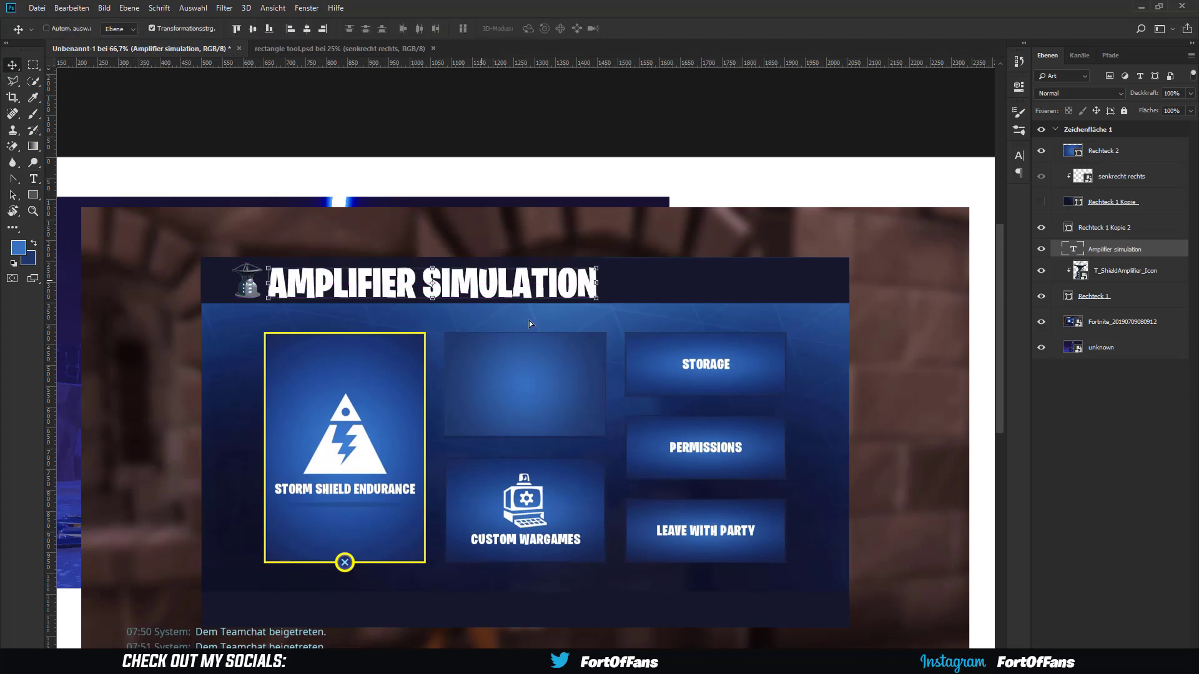
- Give Rechteck 2 a drop shadow with distance 0, opacity 48% and size 5 px
{"action": "left_click", "coordinate": [1105, 150]}
{"action": "left_click", "coordinate": [1070, 663]}
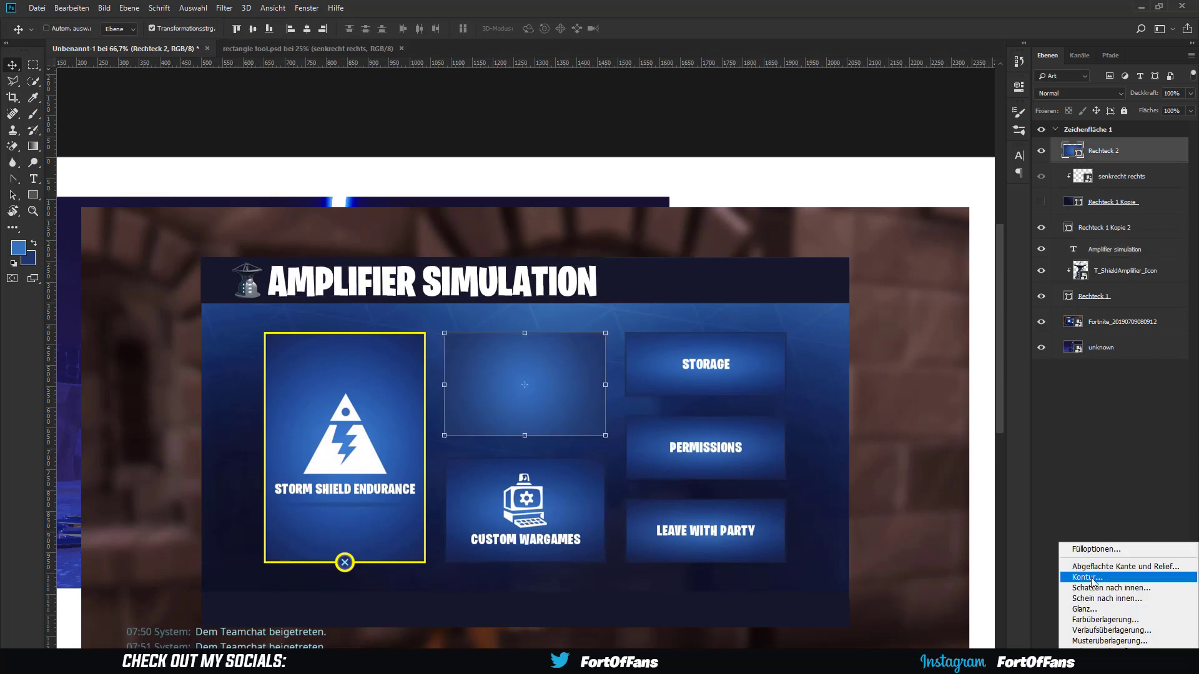
{"action": "left_click", "coordinate": [1090, 578]}
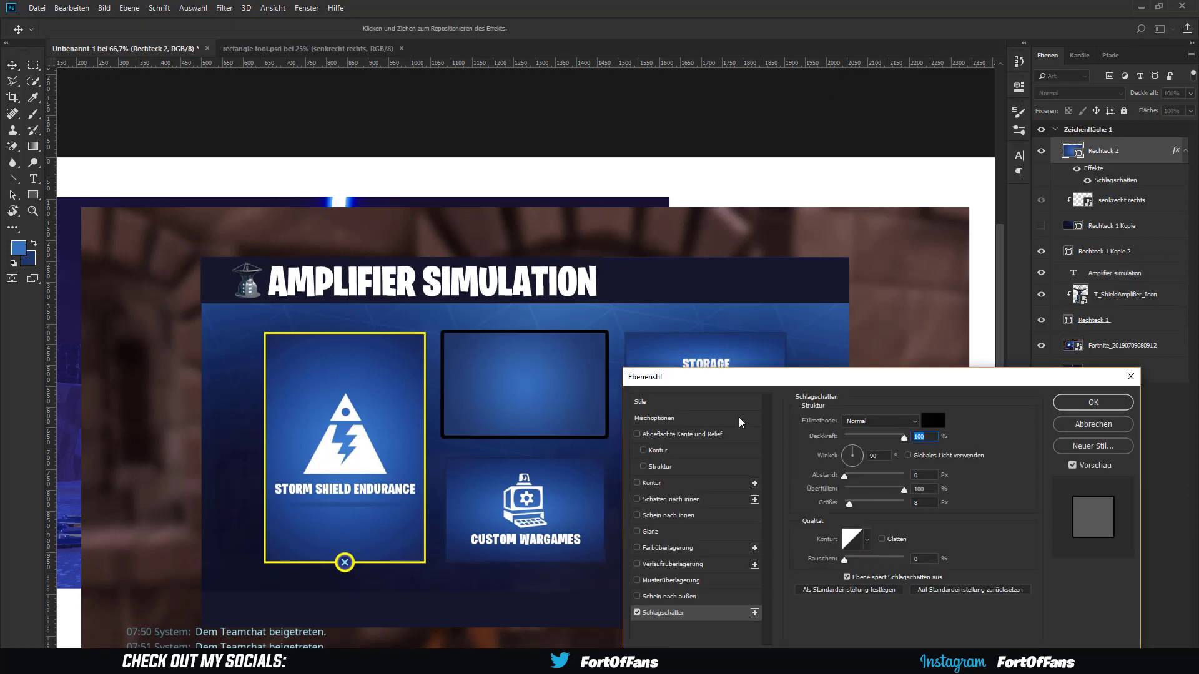
{"action": "double_click", "coordinate": [924, 475]}
{"action": "type", "text": "0"}
{"action": "type", "text": "0"}
{"action": "left_click_drag", "start_coordinate": [903, 438], "coordinate": [873, 438]}
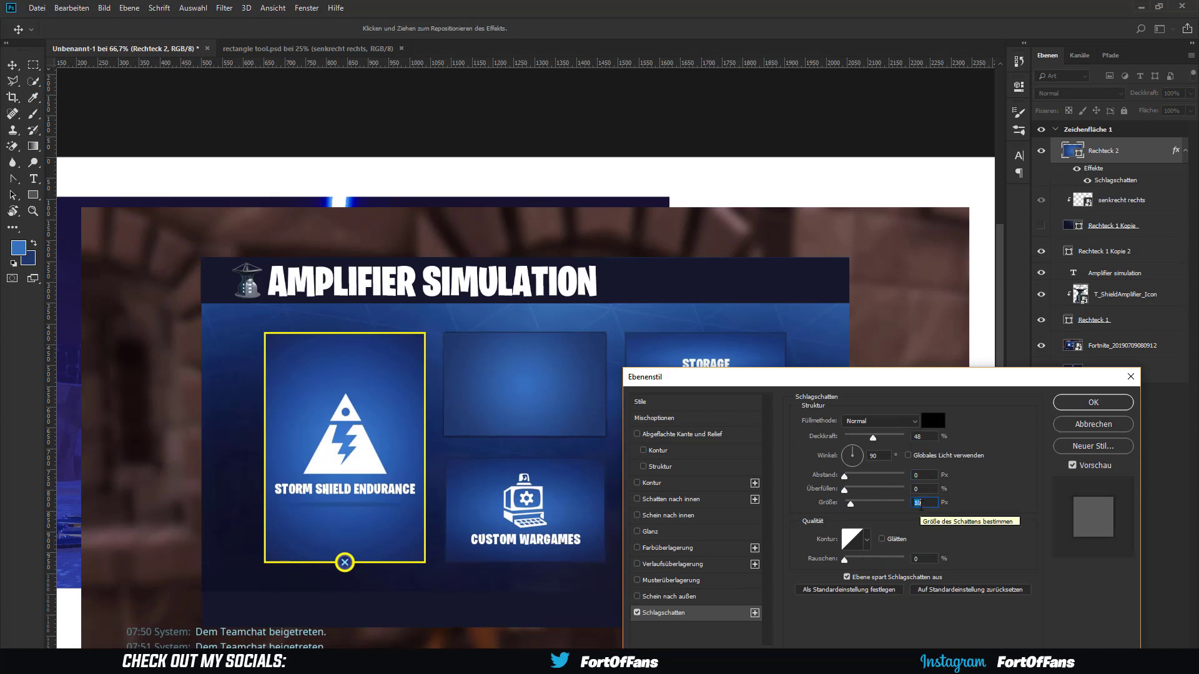
{"action": "left_click_drag", "start_coordinate": [850, 505], "coordinate": [848, 507]}
{"action": "left_click", "coordinate": [1093, 402]}
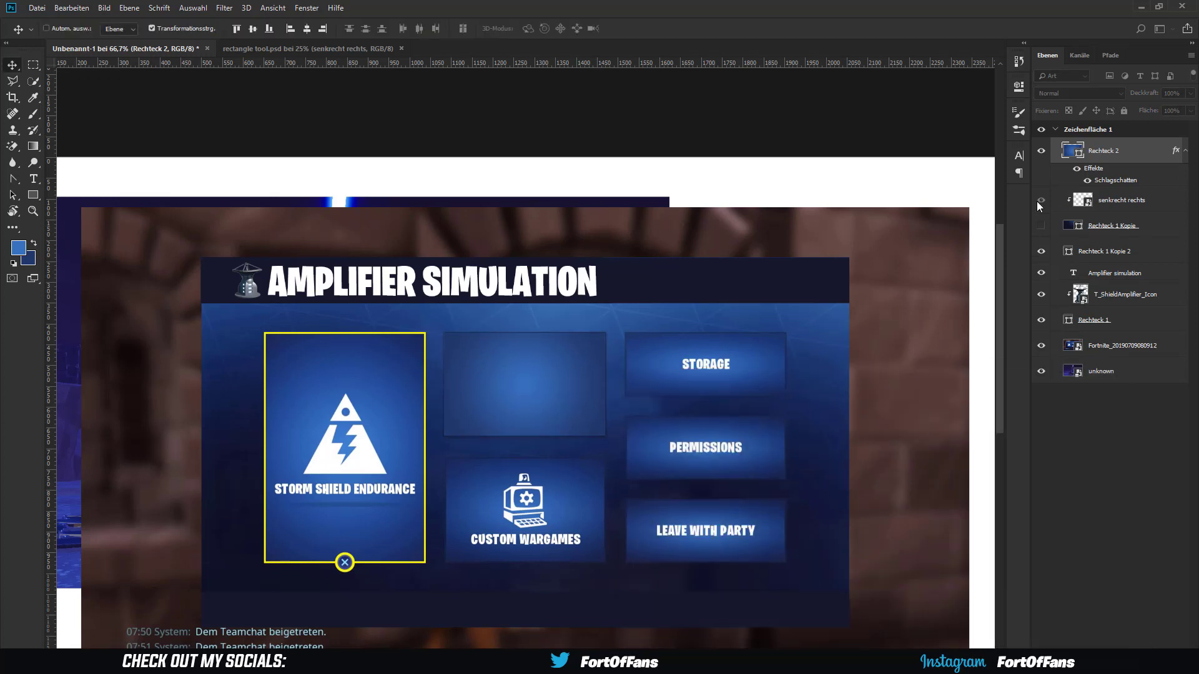
- Shift the Rechteck 1 Kopie gradient midpoint to brighten the panel
{"action": "left_click", "coordinate": [1041, 200]}
{"action": "left_click", "coordinate": [1041, 226]}
{"action": "left_click", "coordinate": [1111, 225]}
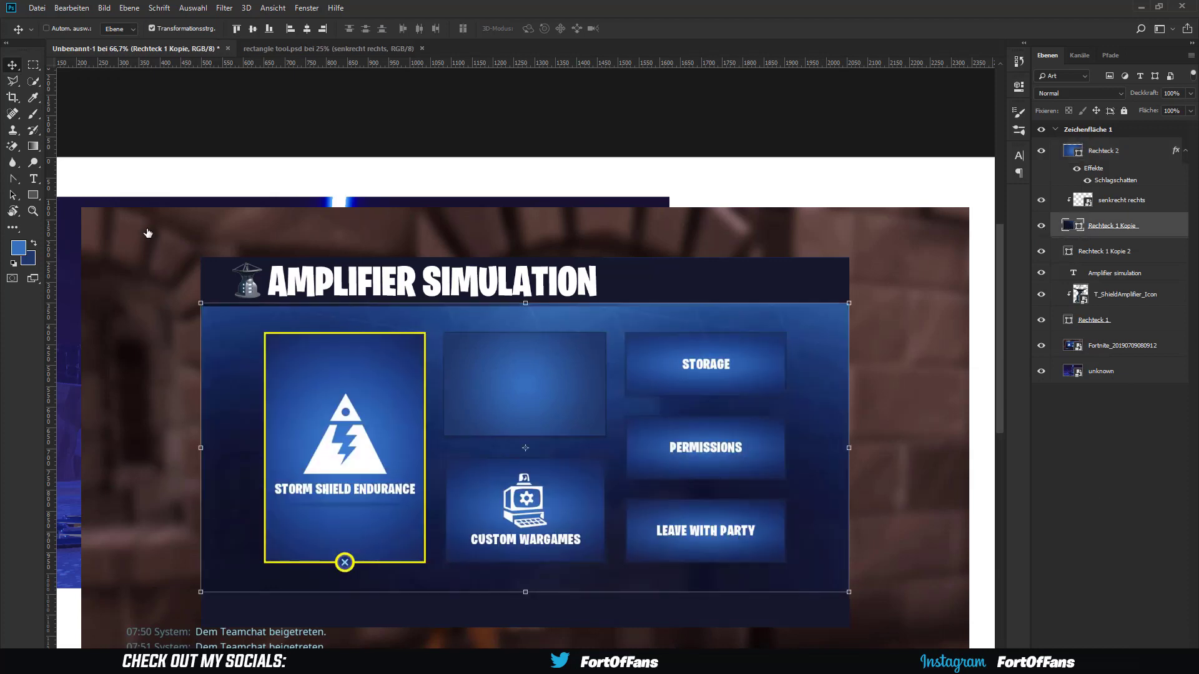
{"action": "key", "text": "u"}
{"action": "left_click", "coordinate": [127, 28]}
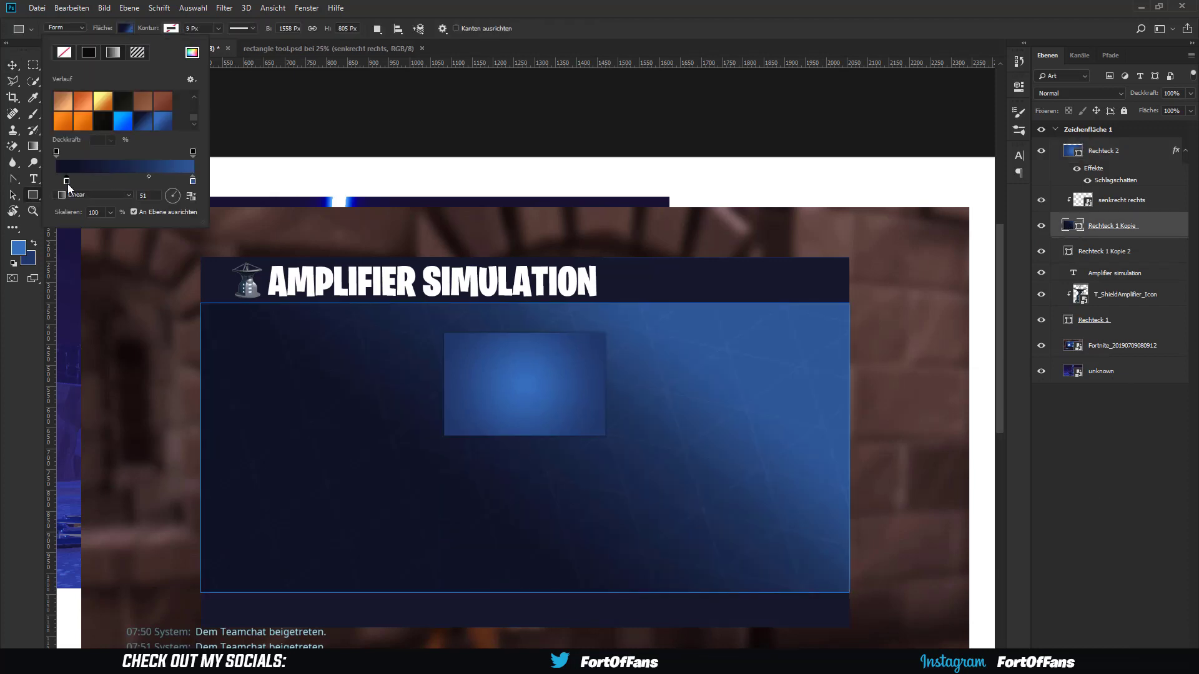
{"action": "left_click_drag", "start_coordinate": [160, 180], "coordinate": [143, 178]}
{"action": "left_click", "coordinate": [1024, 418]}
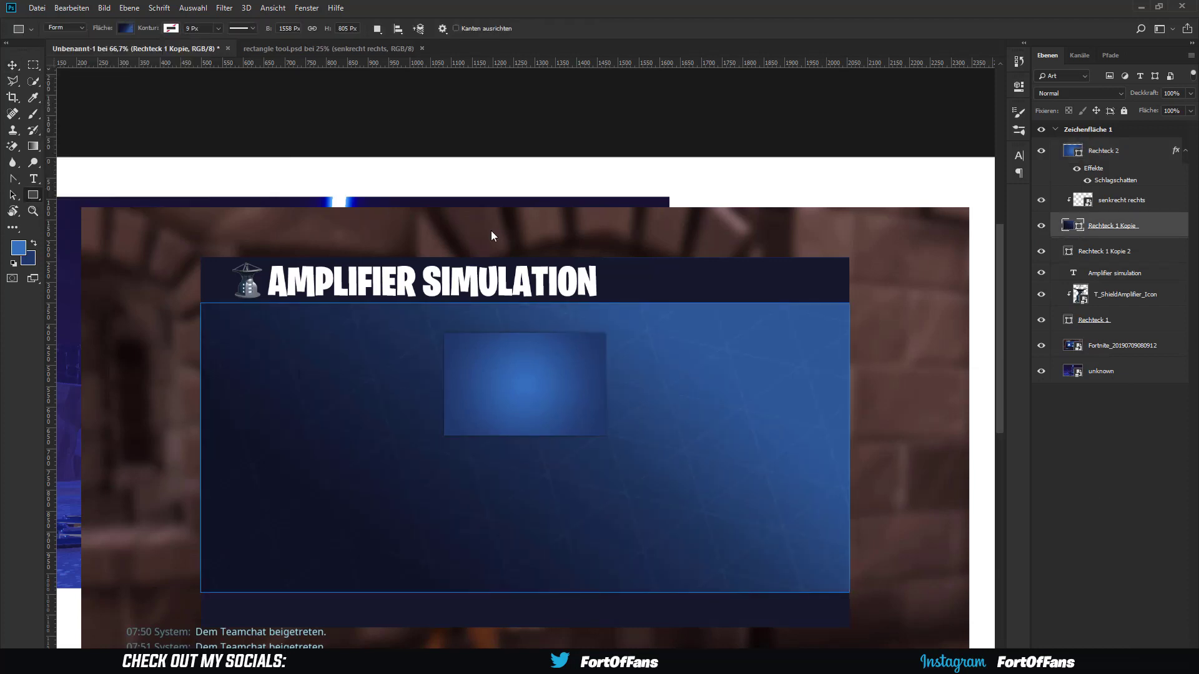
- Hide the unknown layer, then duplicate Rechteck 2 and stretch the copy taller
{"action": "key", "text": "v"}
{"action": "left_click", "coordinate": [1041, 370]}
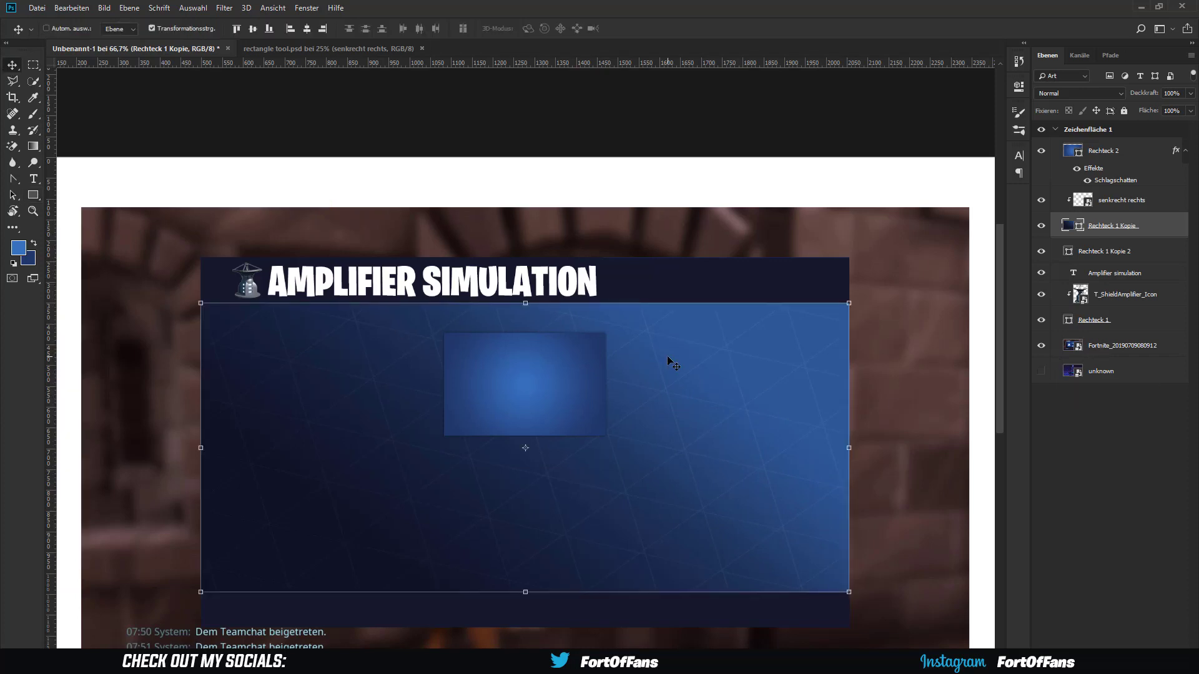
{"action": "left_click", "coordinate": [1118, 150]}
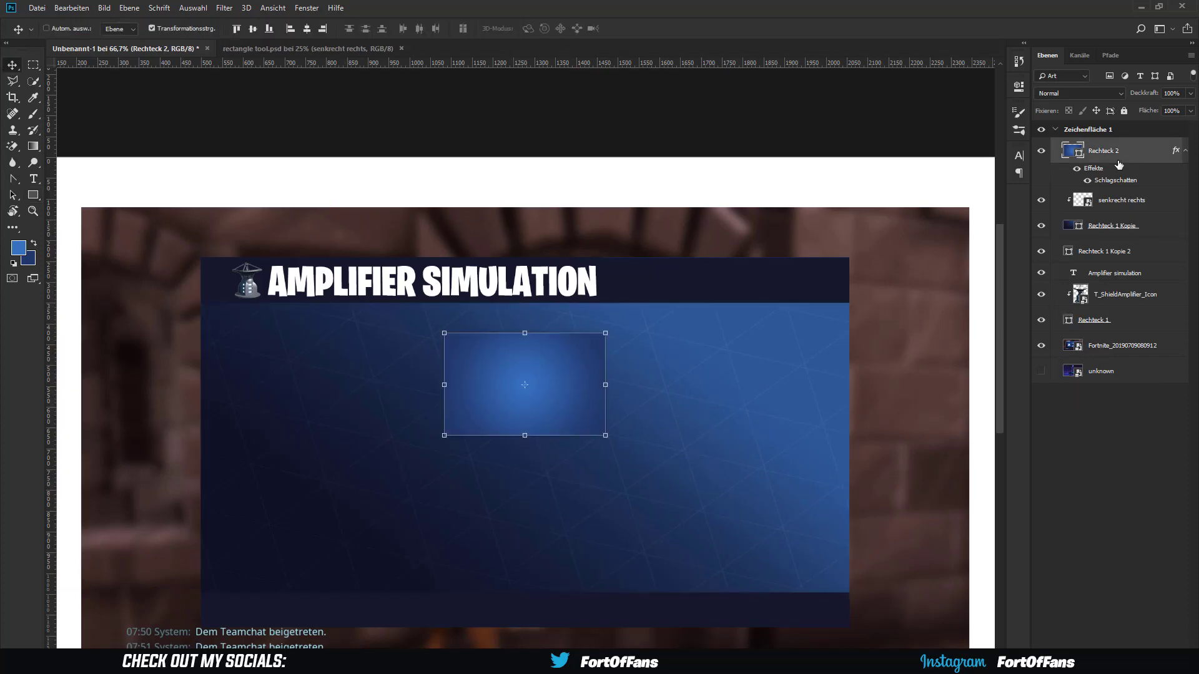
{"action": "key", "text": "ctrl+j"}
{"action": "key", "text": "ctrl+t"}
{"action": "left_click_drag", "start_coordinate": [524, 436], "coordinate": [526, 578]}
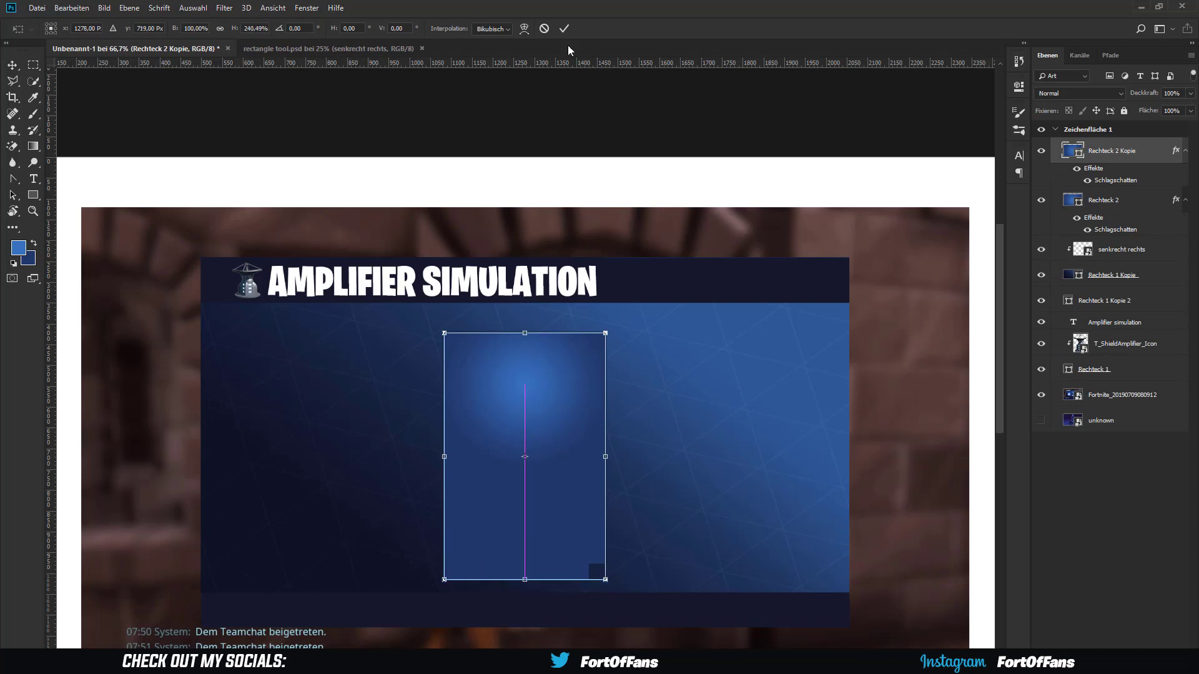
{"action": "key", "text": "Return"}
- Move the tall card copy into the left column and shorten it to fit
{"action": "left_click_drag", "start_coordinate": [488, 523], "coordinate": [363, 522]}
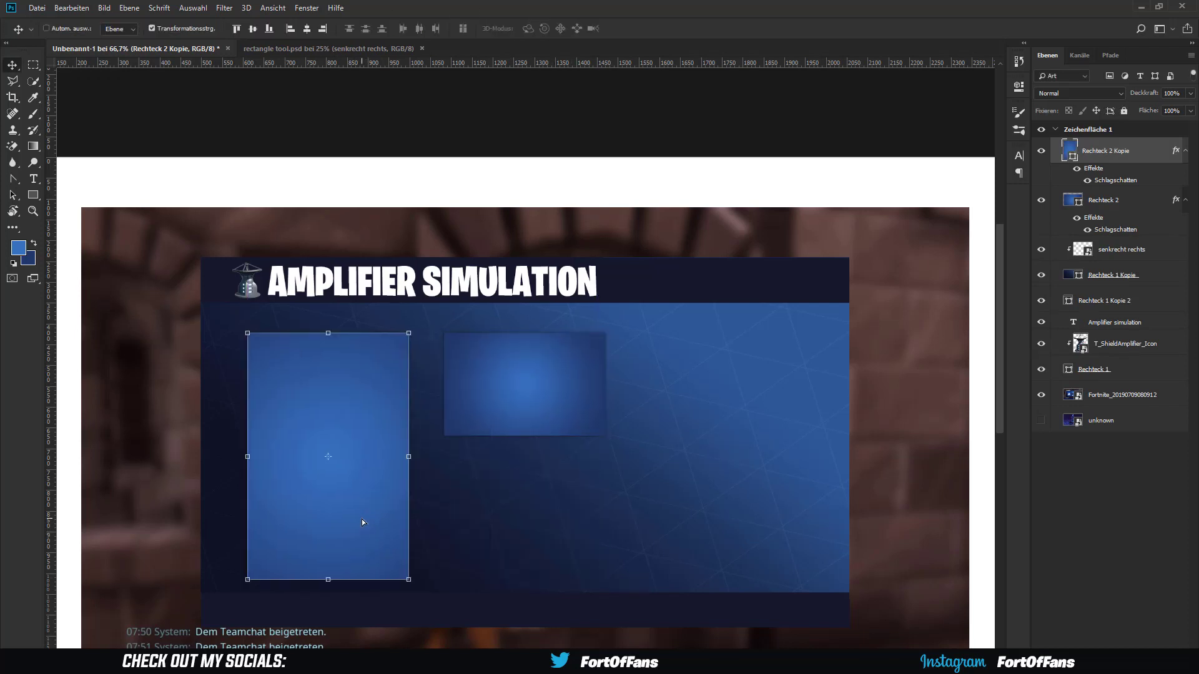
{"action": "left_click", "coordinate": [1041, 274]}
{"action": "left_click", "coordinate": [1041, 151]}
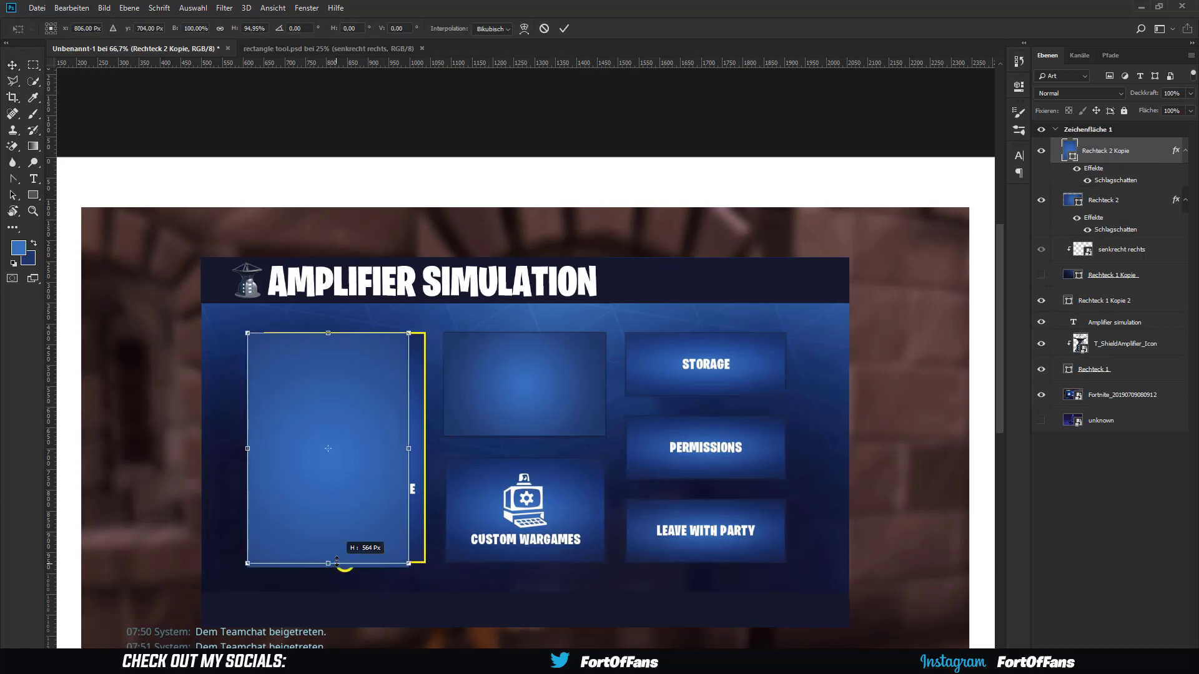
{"action": "left_click_drag", "start_coordinate": [335, 580], "coordinate": [342, 558]}
{"action": "key", "text": "ctrl+plus"}
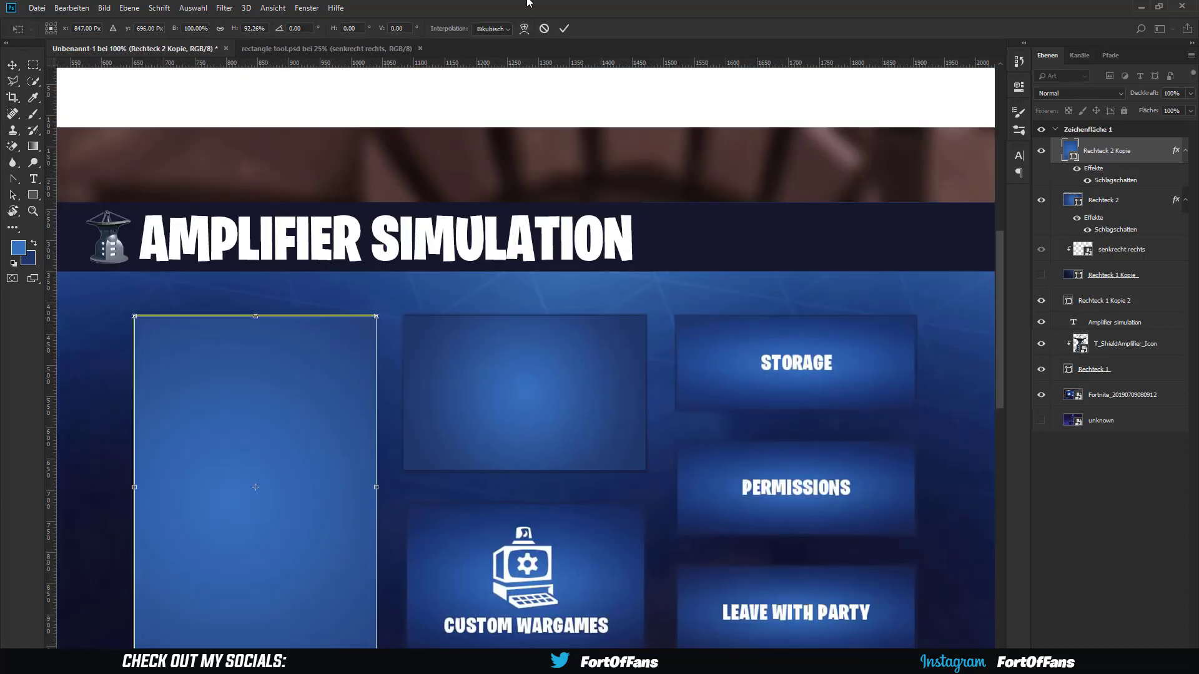
{"action": "left_click", "coordinate": [564, 28]}
{"action": "left_click", "coordinate": [34, 179]}
- Paste 'START SIMULATION' as 35 pt text at the bottom of the left card
{"action": "left_click", "coordinate": [553, 422]}
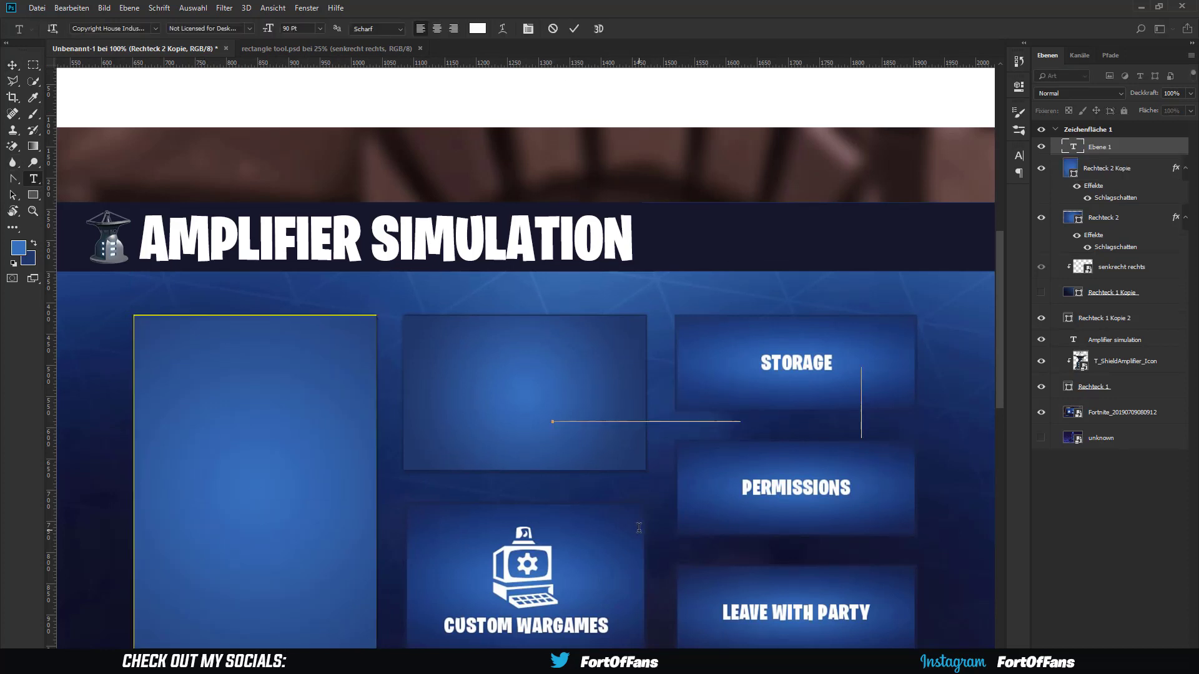
{"action": "type", "text": "START SIMULATION"}
{"action": "key", "text": "ctrl+a"}
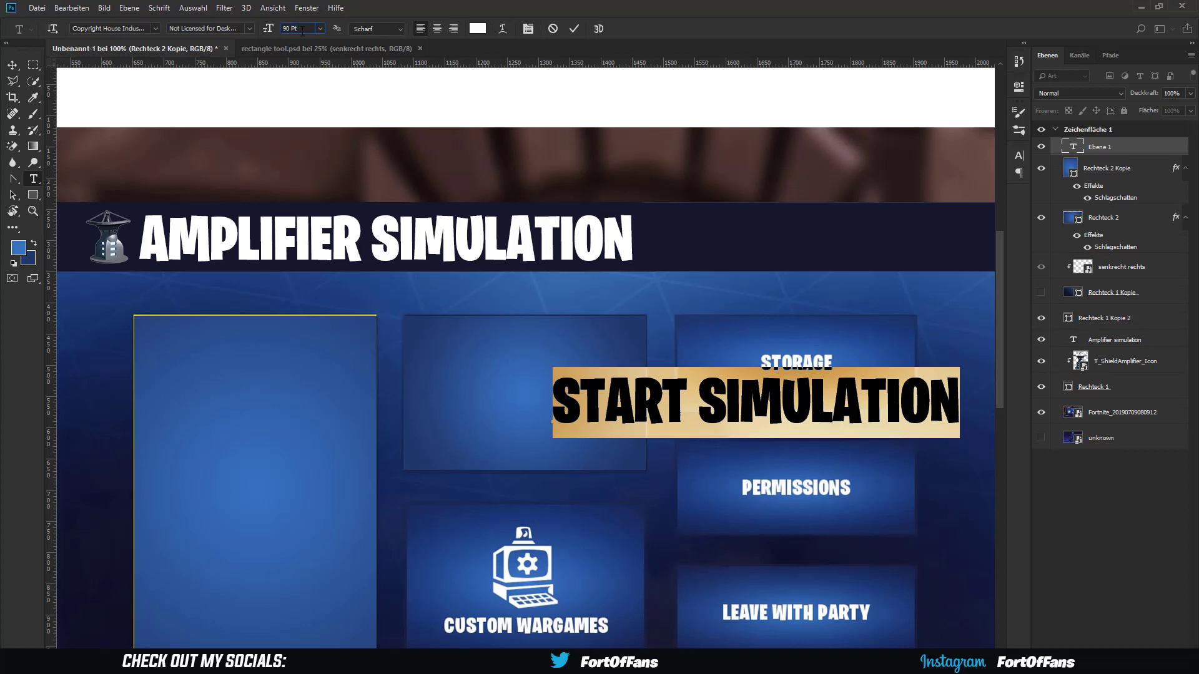
{"action": "type", "text": "35"}
{"action": "key", "text": "Return"}
{"action": "mouse_move", "coordinate": [571, 388]}
{"action": "left_mouse_down"}
{"action": "mouse_move", "coordinate": [252, 597]}
{"action": "mouse_move", "coordinate": [229, 591]}
{"action": "left_mouse_up"}
{"action": "left_click", "coordinate": [574, 29]}
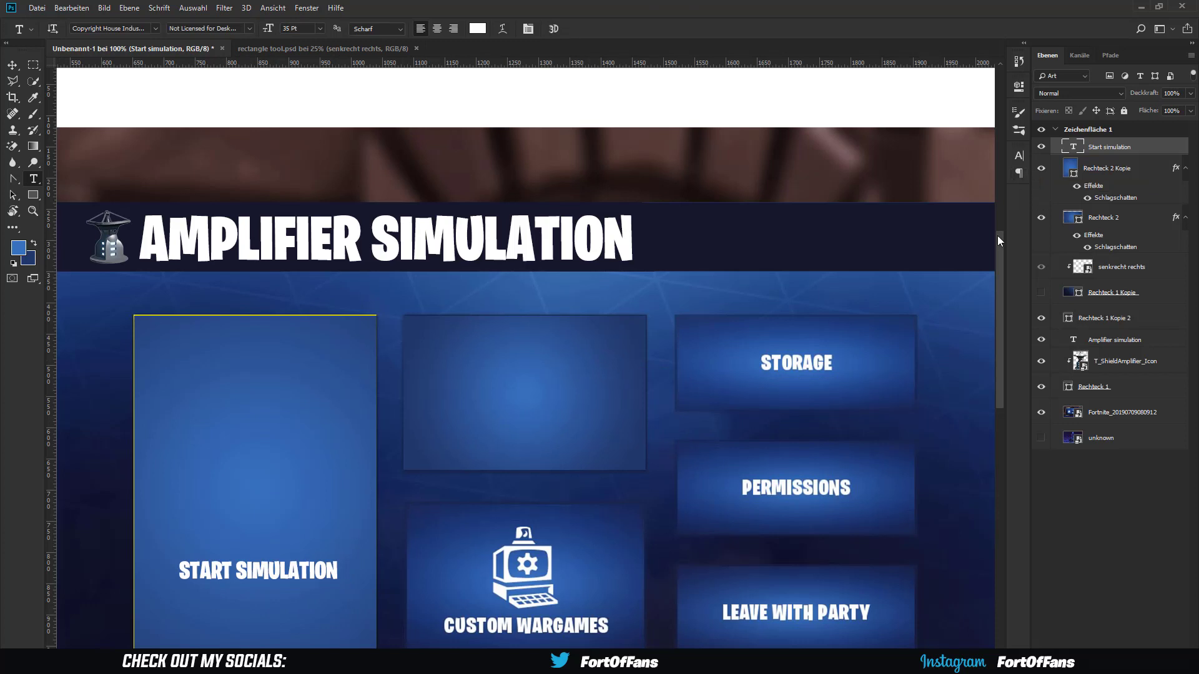
- Duplicate the label into the middle card, reword it 'LEVEL RANGE' and centre it
{"action": "left_click", "coordinate": [1185, 168]}
{"action": "left_click", "coordinate": [15, 66]}
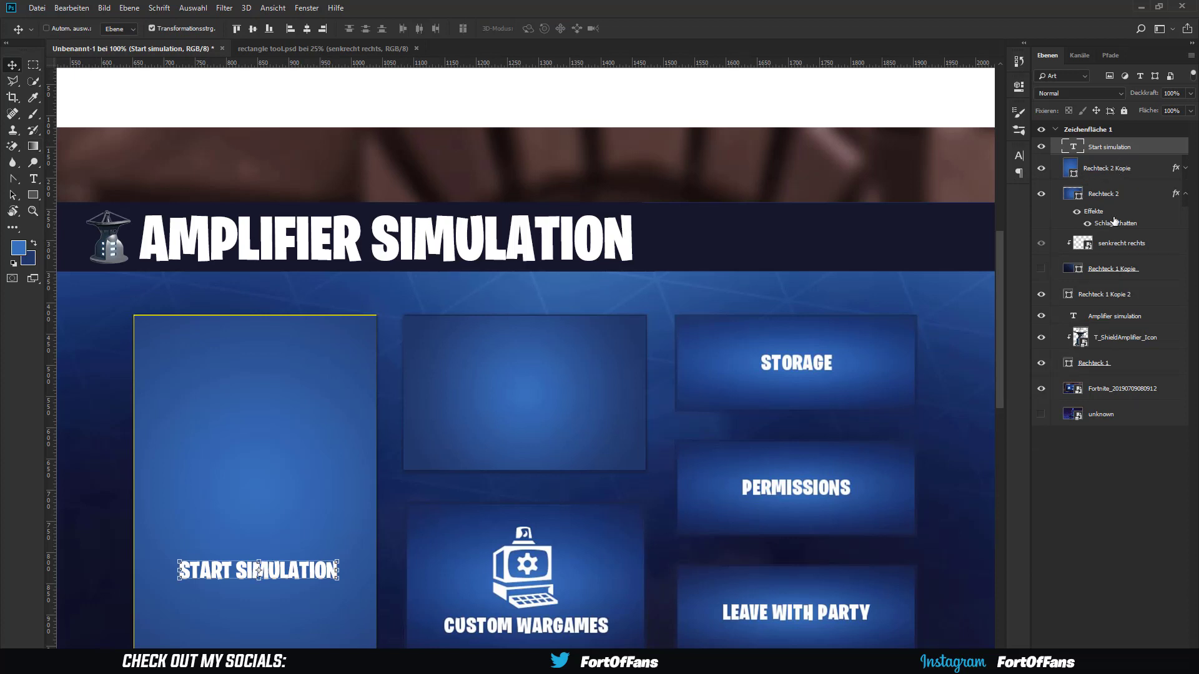
{"action": "key", "text": "ctrl+j"}
{"action": "left_click_drag", "start_coordinate": [292, 574], "coordinate": [559, 350]}
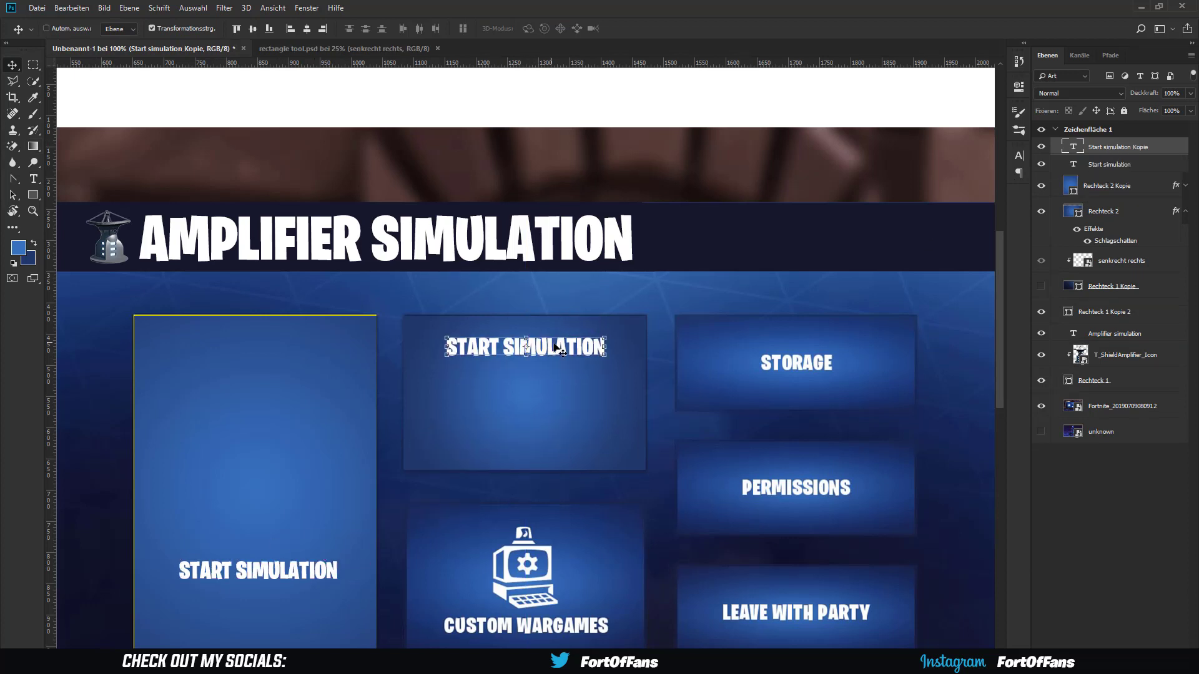
{"action": "double_click", "coordinate": [1073, 147]}
{"action": "type", "text": "LEVEL"}
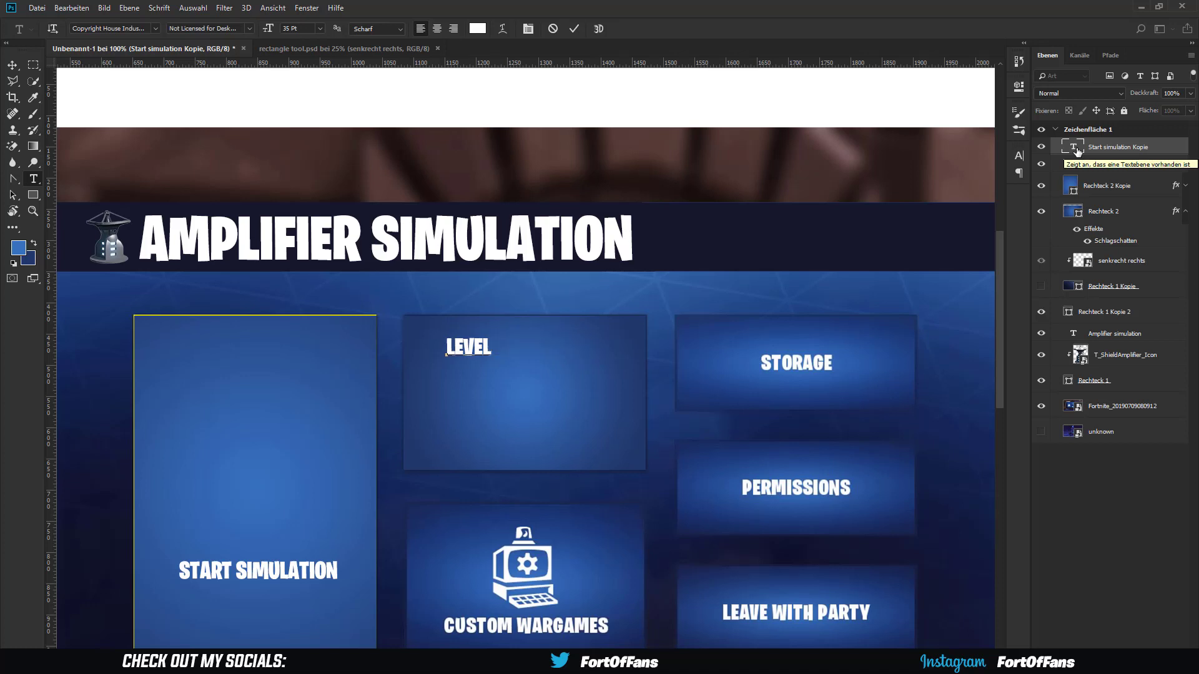
{"action": "type", "text": " RANGE"}
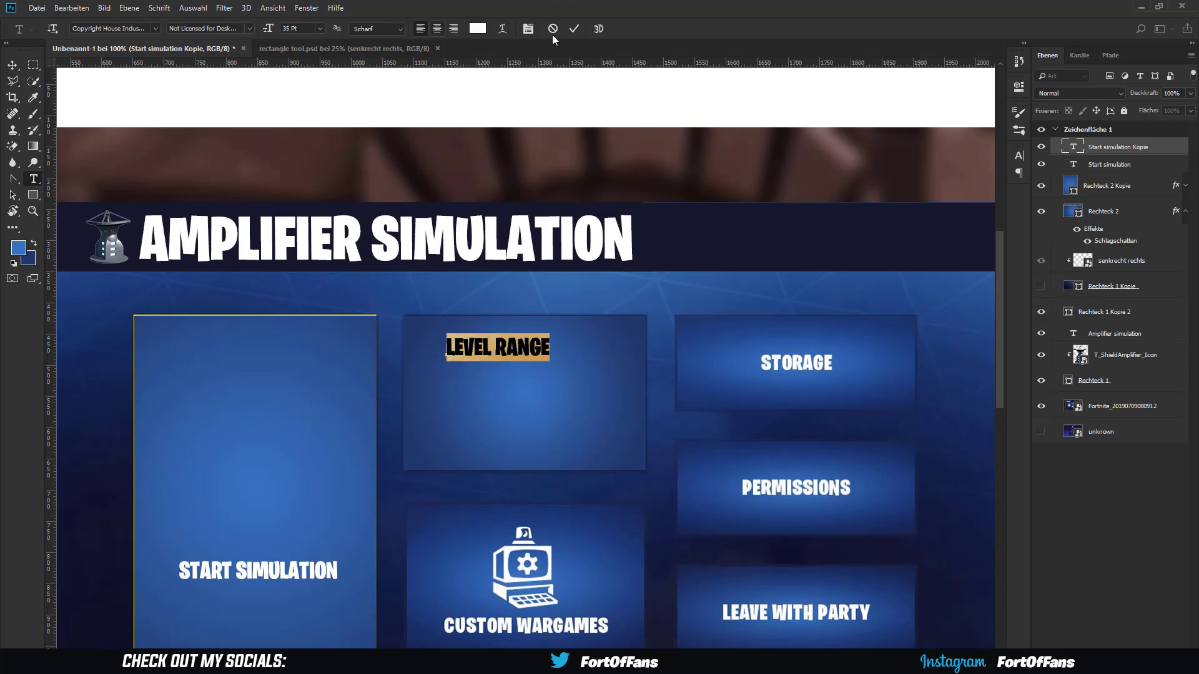
{"action": "key", "text": "ctrl+Return"}
{"action": "key", "text": "v"}
{"action": "left_click_drag", "start_coordinate": [513, 363], "coordinate": [557, 346]}
- Type '200 - 300' on a new text line below the LEVEL RANGE heading
{"action": "key", "text": "t"}
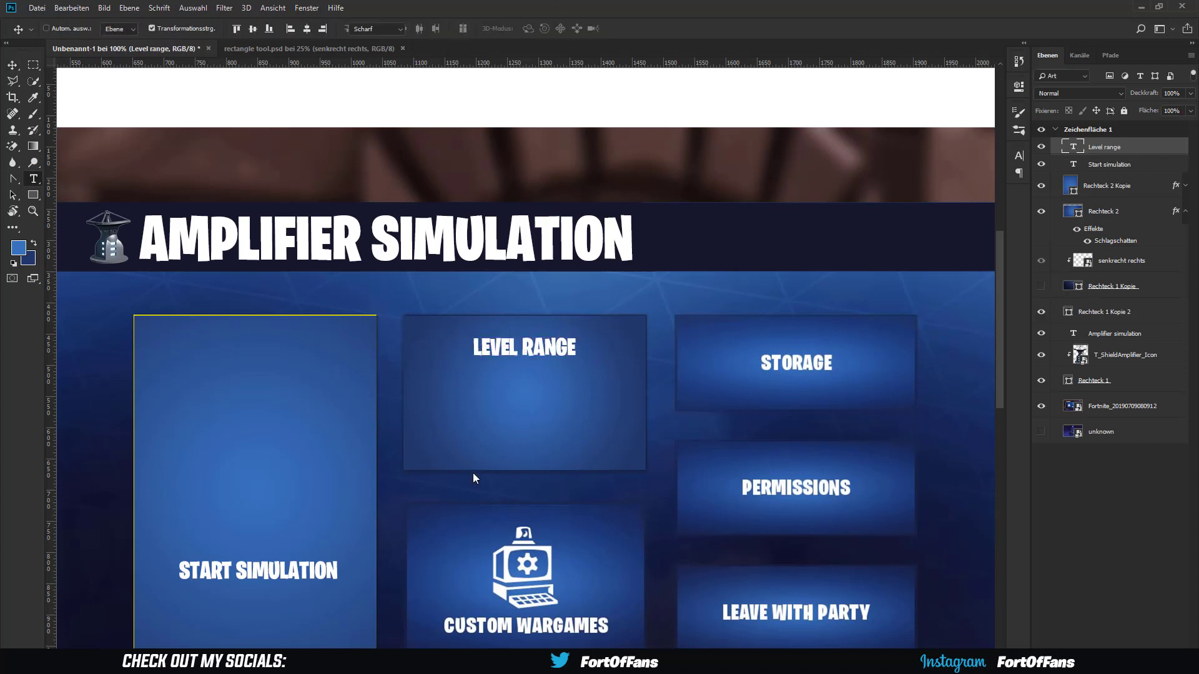
{"action": "left_click", "coordinate": [477, 427]}
{"action": "type", "text": "200-"}
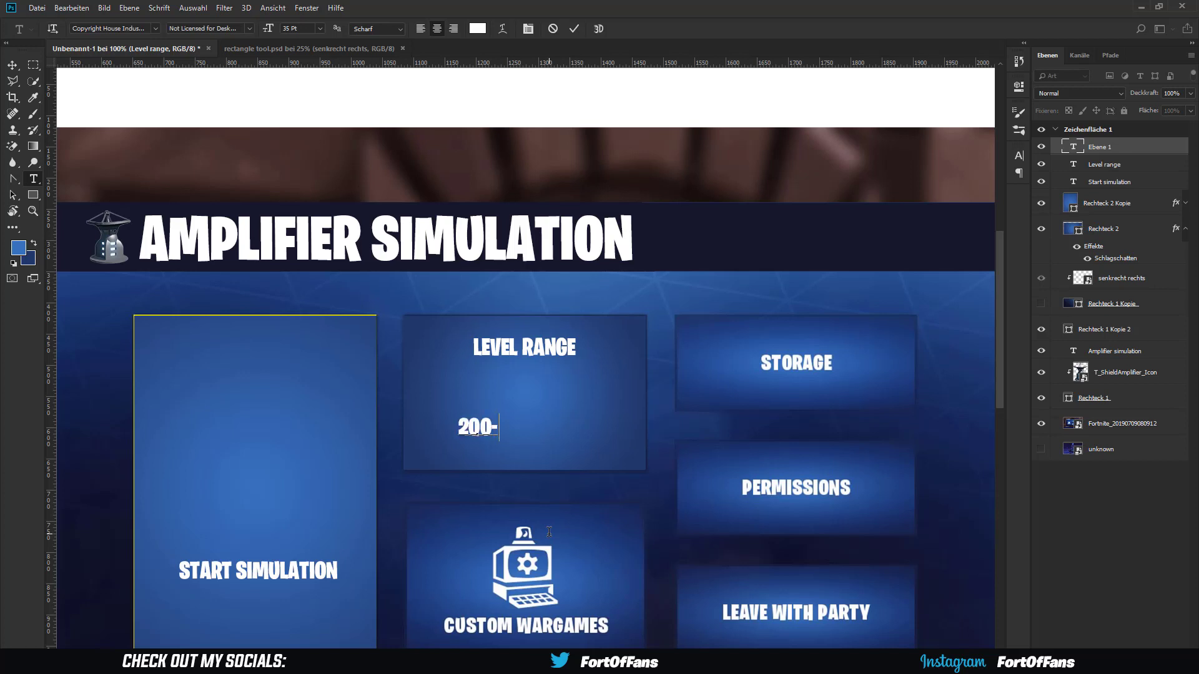
{"action": "key", "text": "BackSpace"}
{"action": "type", "text": "- 3000"}
{"action": "key", "text": "BackSpace"}
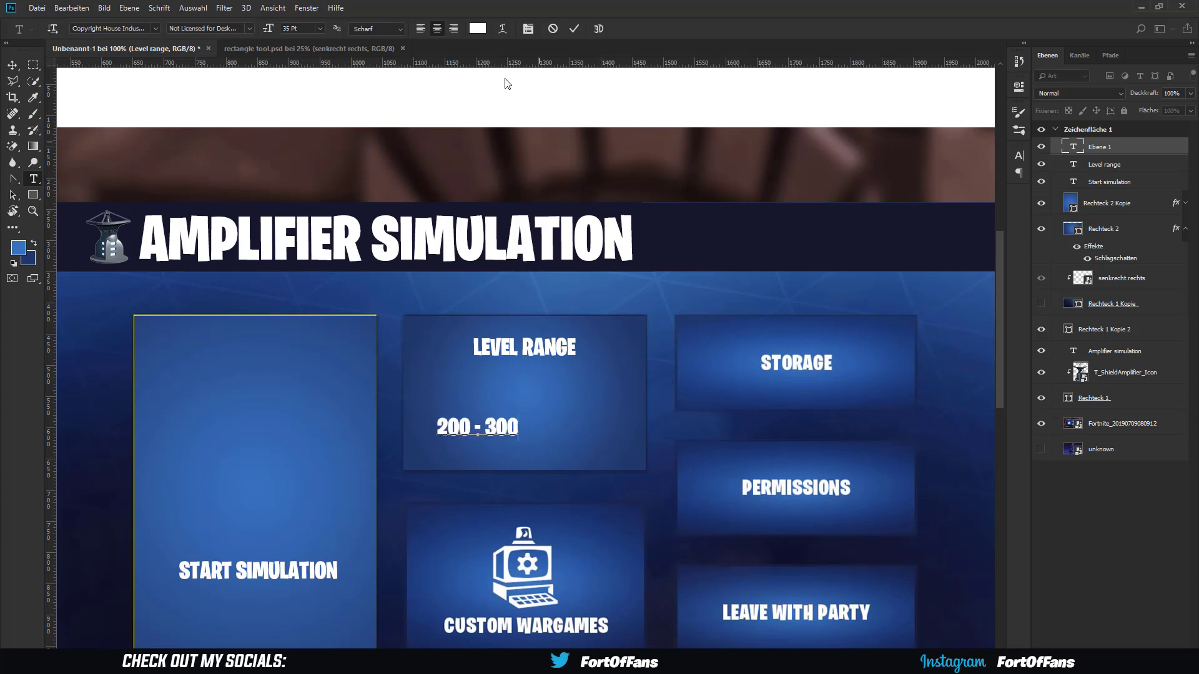
{"action": "key", "text": "ctrl+a"}
{"action": "left_click", "coordinate": [1019, 155]}
- Switch the 200 - 300 text to Burbank Small Bold and drag it under LEVEL RANGE
{"action": "left_click", "coordinate": [943, 172]}
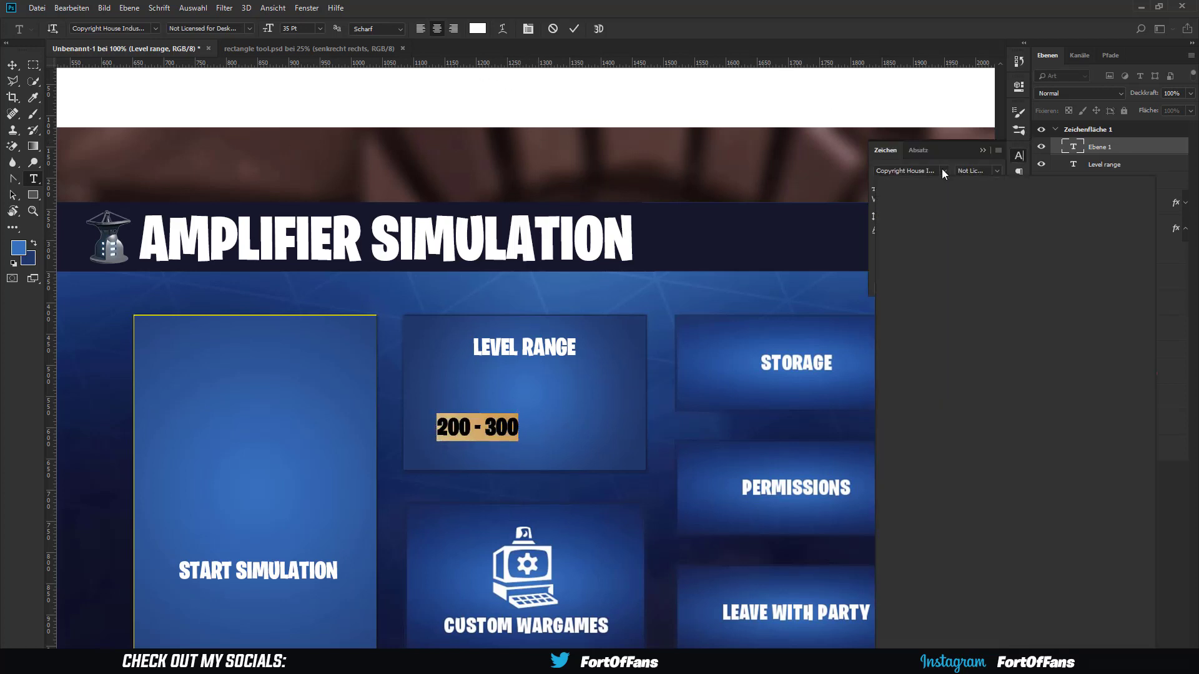
{"action": "left_click", "coordinate": [925, 209]}
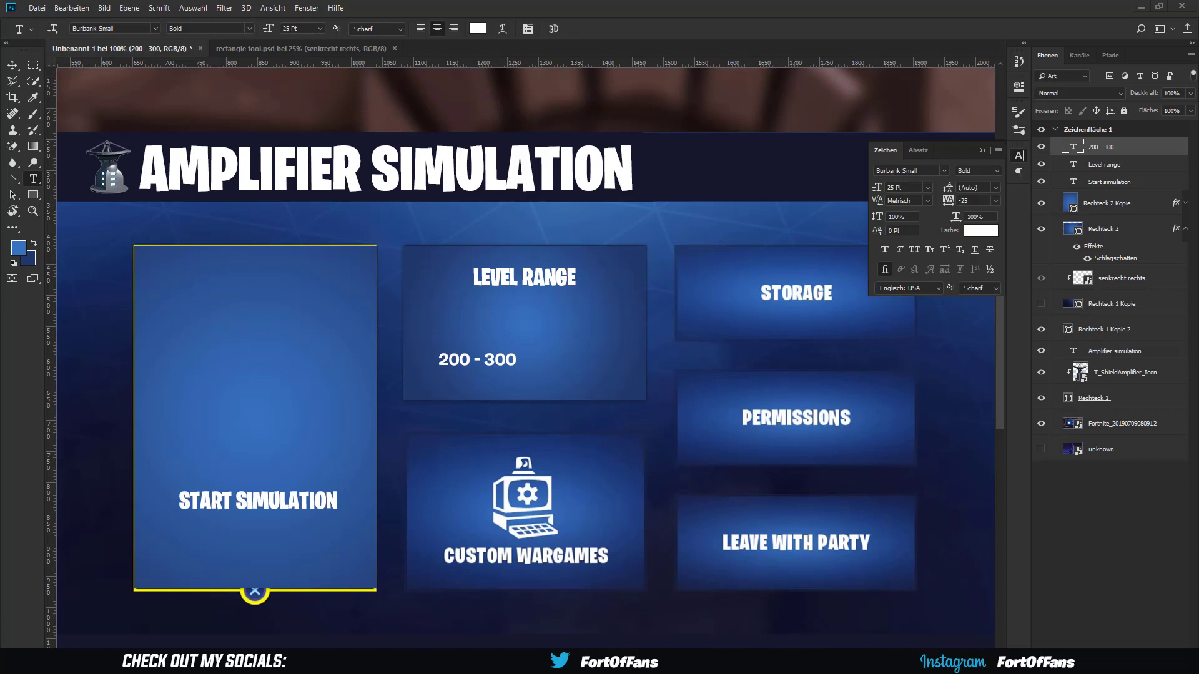
{"action": "left_click", "coordinate": [1143, 164]}
{"action": "left_click", "coordinate": [972, 200]}
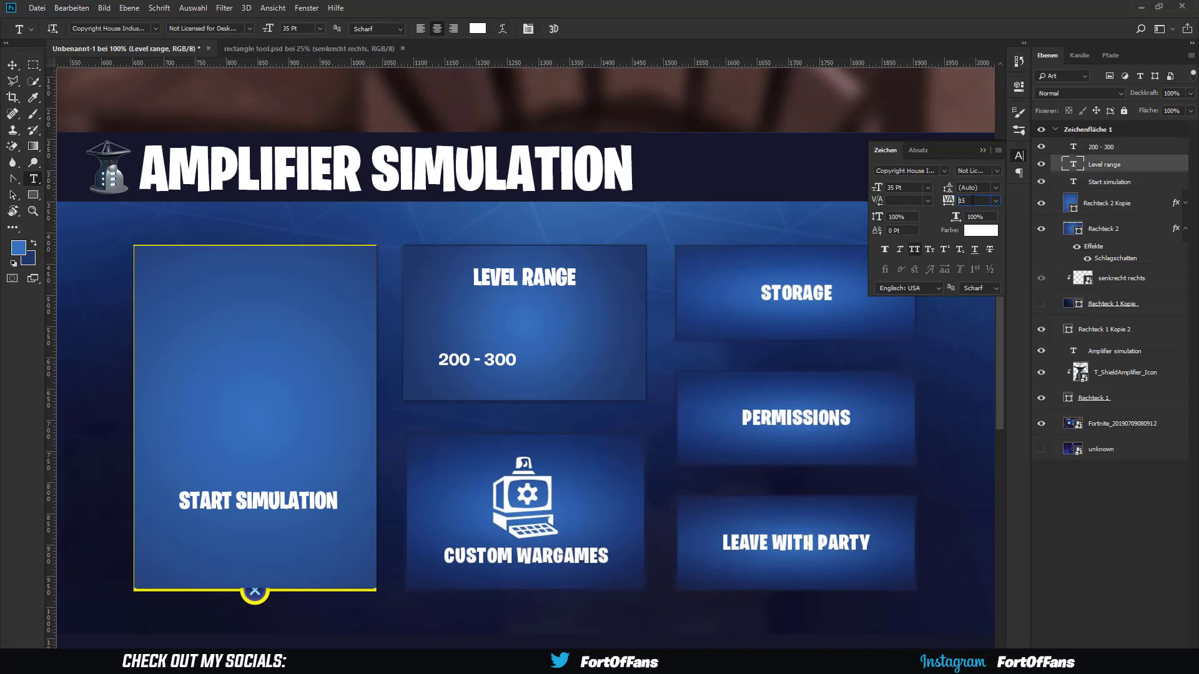
{"action": "left_click", "coordinate": [12, 64]}
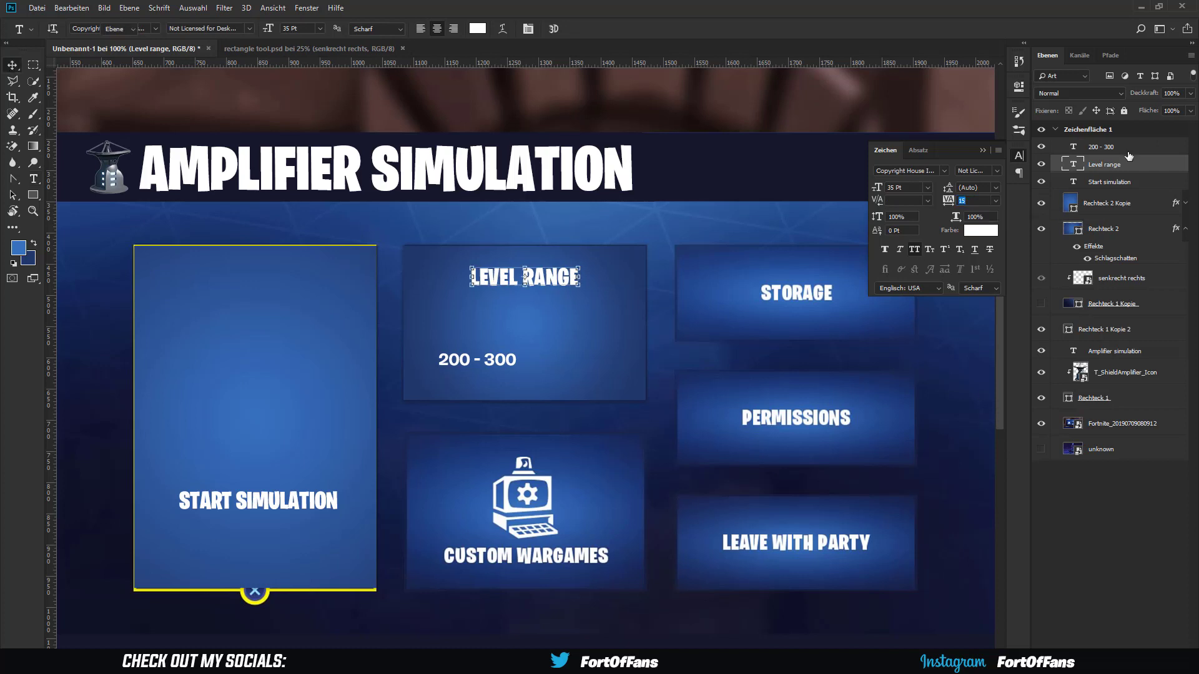
{"action": "left_click_drag", "start_coordinate": [558, 369], "coordinate": [608, 369]}
- Draw a white-filled chevron custom shape above the 200 - 300 text
{"action": "right_click", "coordinate": [34, 195]}
{"action": "left_click", "coordinate": [94, 255]}
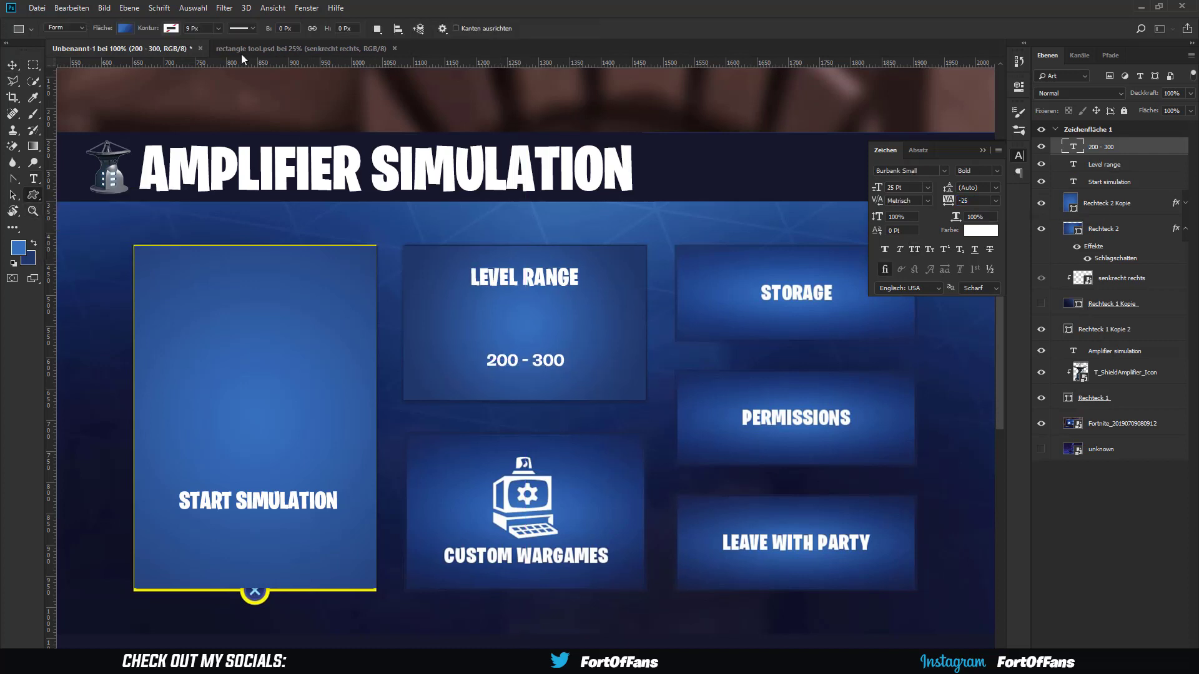
{"action": "left_click", "coordinate": [495, 29]}
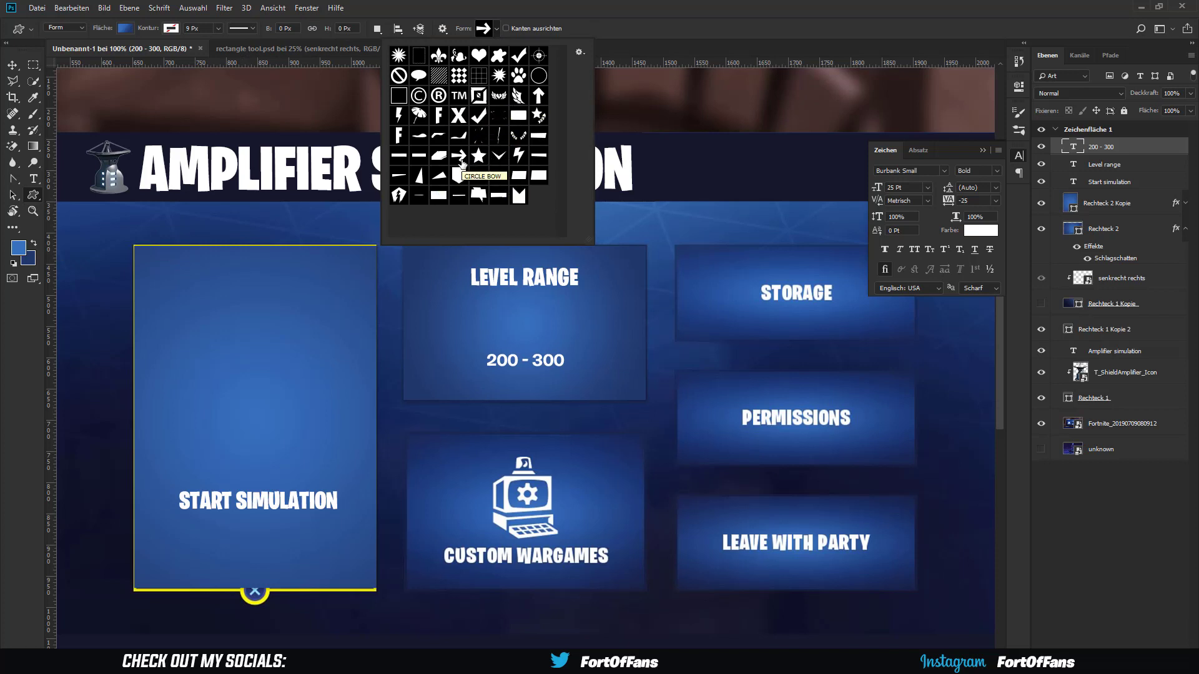
{"action": "left_click", "coordinate": [499, 155]}
{"action": "left_click_drag", "start_coordinate": [521, 319], "coordinate": [583, 354]}
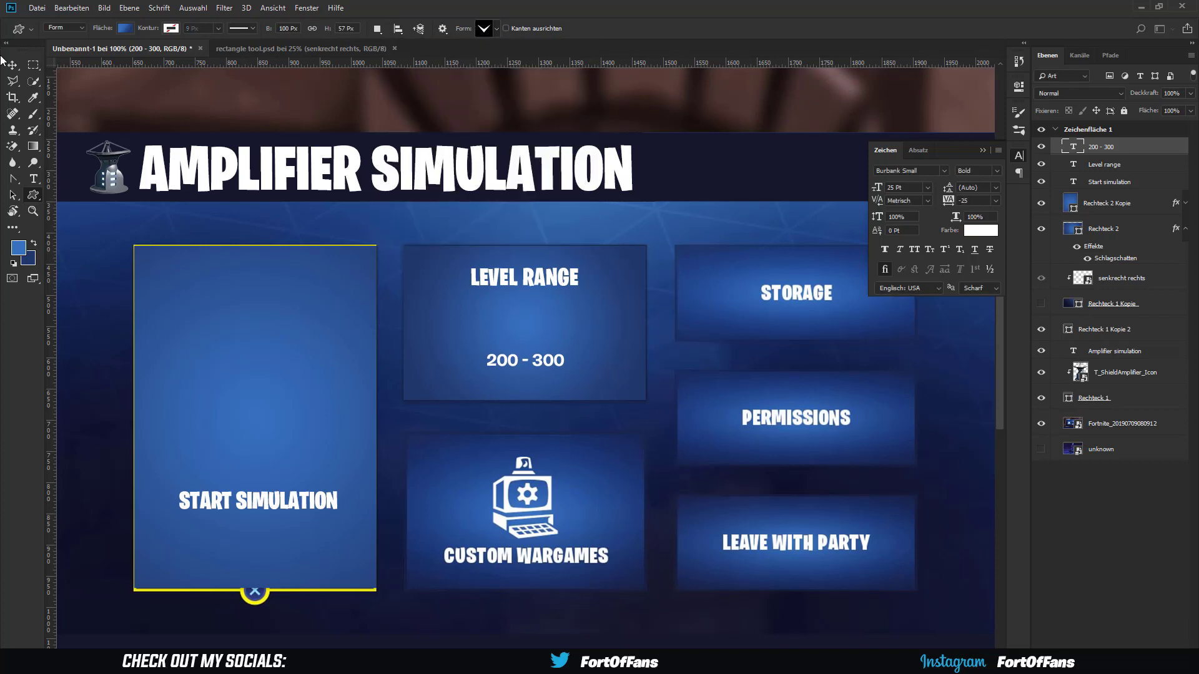
{"action": "left_click", "coordinate": [126, 29]}
{"action": "left_click", "coordinate": [88, 52]}
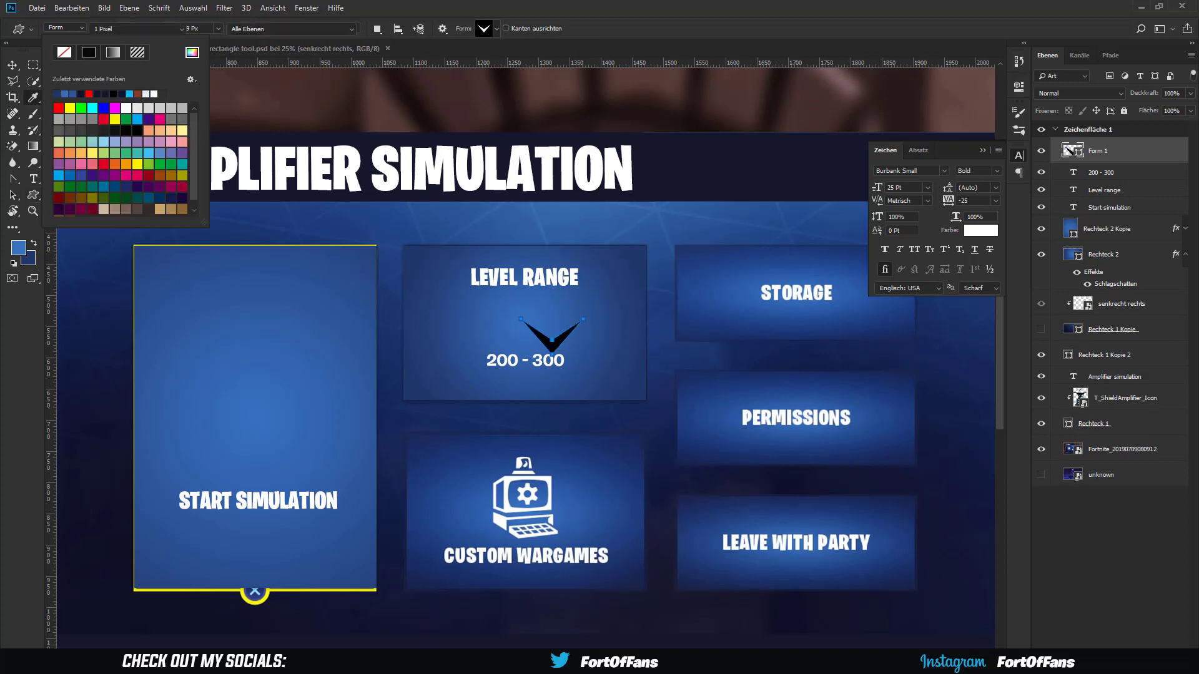
- Rotate the chevron 90°, scale it to 60%, and place it left of 200 - 300
{"action": "key", "text": "ctrl+t"}
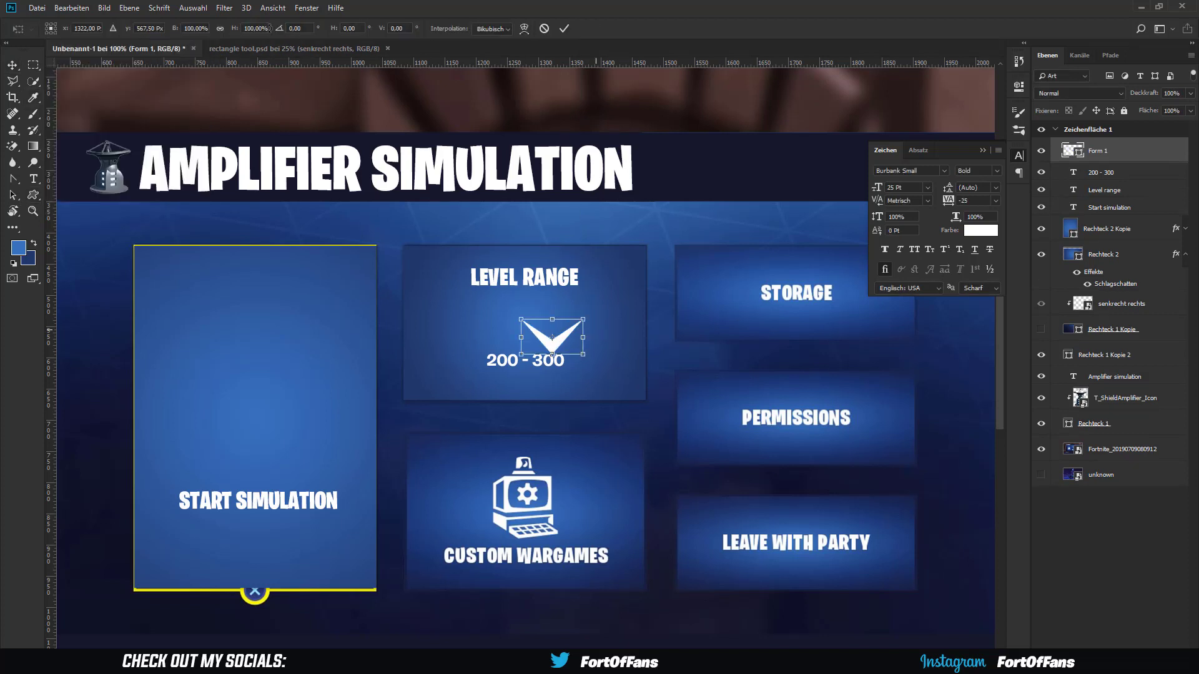
{"action": "left_click", "coordinate": [296, 28]}
{"action": "type", "text": "90"}
{"action": "key", "text": "Return"}
{"action": "left_click", "coordinate": [220, 28]}
{"action": "left_click", "coordinate": [254, 28]}
{"action": "key", "text": "shift+Down"}
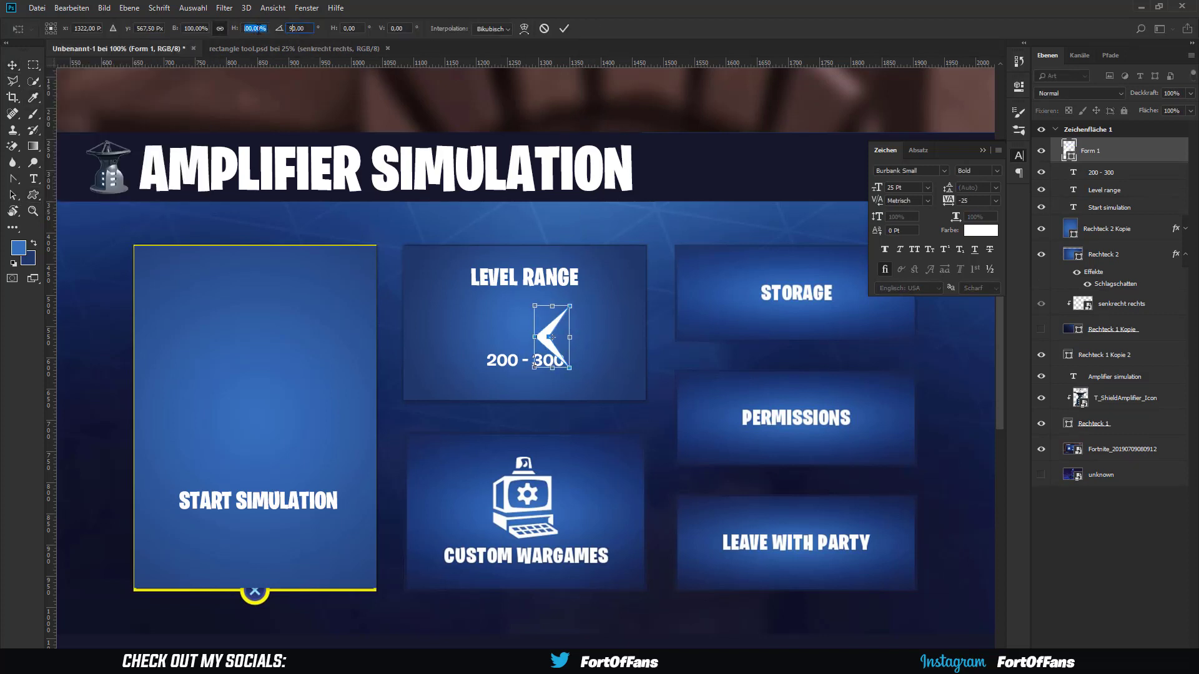
{"action": "key", "text": "shift+Down"}
{"action": "key", "text": "shift+Down"}
{"action": "key", "text": "shift+Down"}
{"action": "left_click_drag", "start_coordinate": [550, 343], "coordinate": [464, 367]}
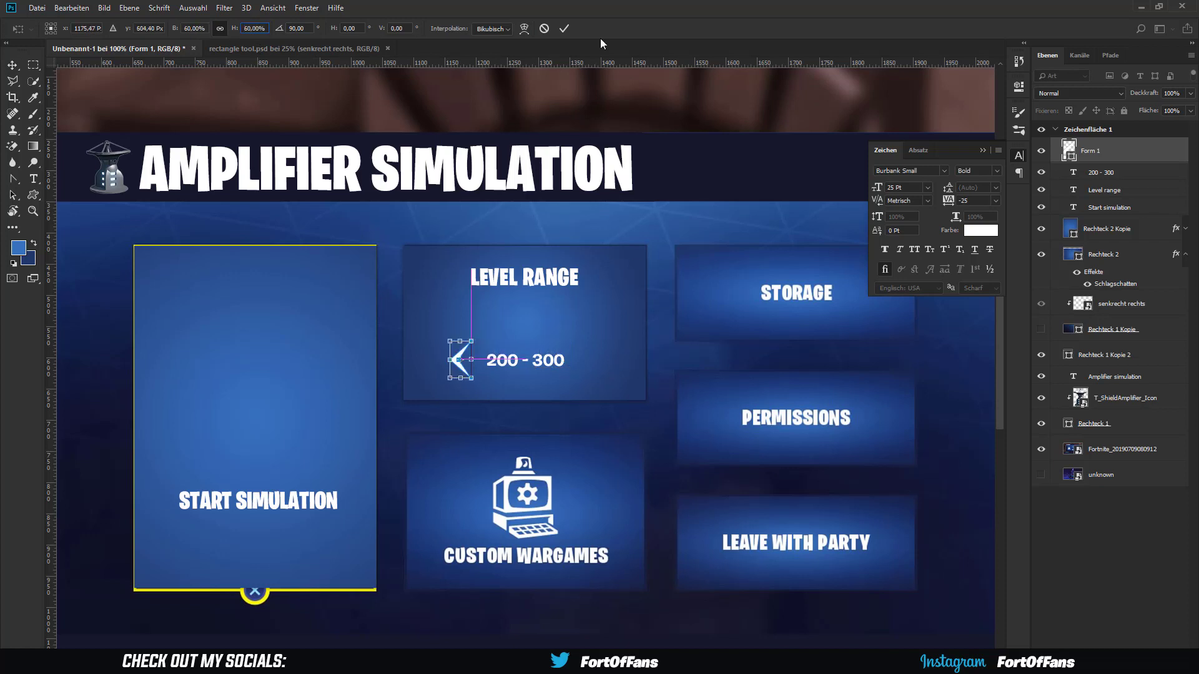
{"action": "left_click", "coordinate": [564, 30]}
- Duplicate the chevron, flip it to -100% width, and place it right of 200 - 300
{"action": "key", "text": "ctrl+j"}
{"action": "key", "text": "ctrl+t"}
{"action": "left_click", "coordinate": [196, 28]}
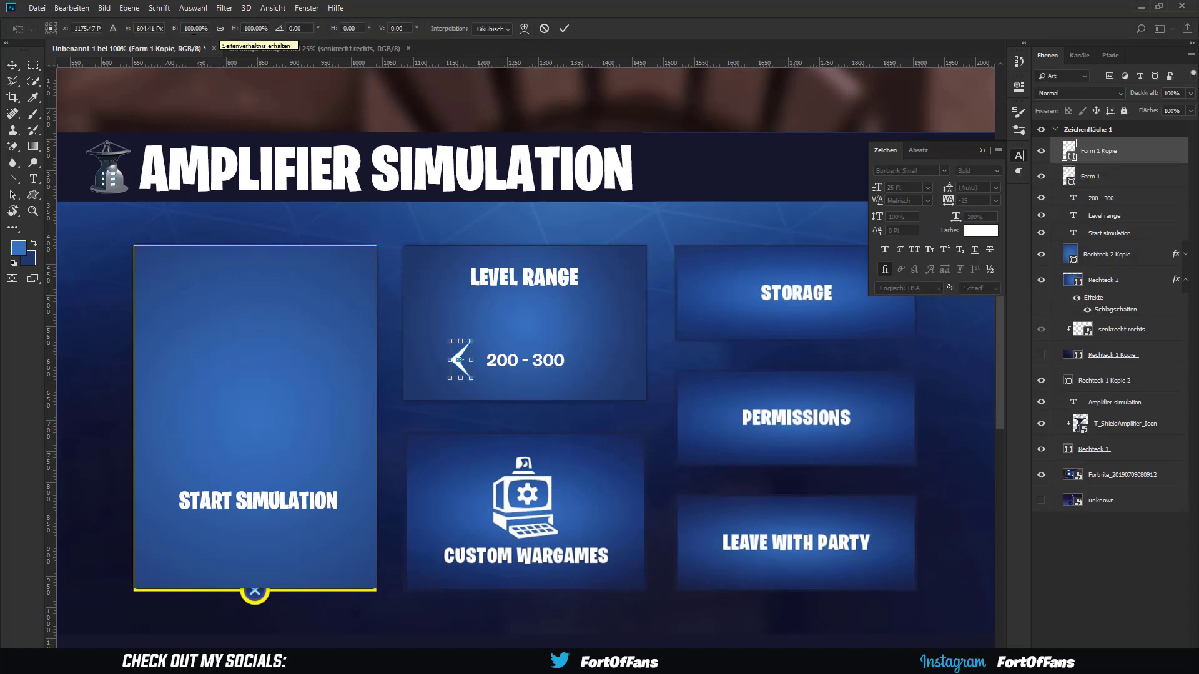
{"action": "type", "text": "-100"}
{"action": "key", "text": "Return"}
{"action": "key", "text": "Return"}
{"action": "left_click_drag", "start_coordinate": [565, 368], "coordinate": [658, 369]}
{"action": "key", "text": "shift+Right"}
{"action": "key", "text": "shift+Right"}
{"action": "key", "text": "shift+Right"}
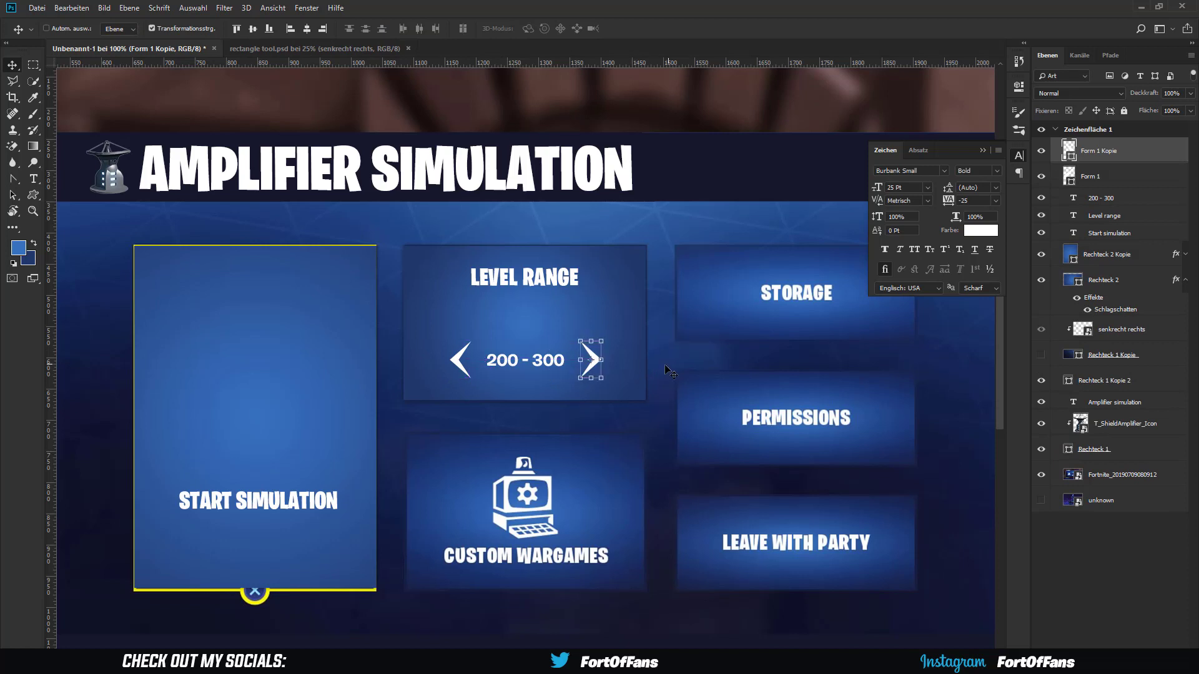
- Draw a lightning-bolt custom shape above 200 - 300
{"action": "key", "text": "u"}
{"action": "left_click", "coordinate": [484, 28]}
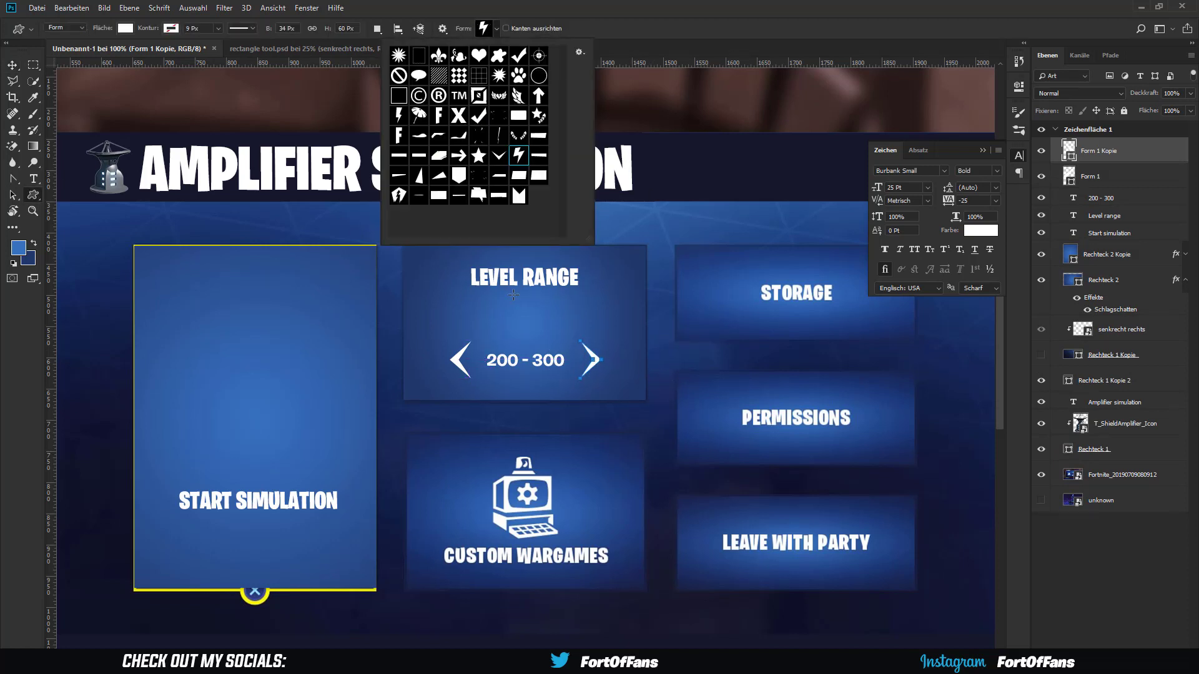
{"action": "left_click_drag", "start_coordinate": [511, 294], "coordinate": [536, 326]}
- Duplicate the Level Range heading and box layers and move the copies to the top
{"action": "key", "text": "v"}
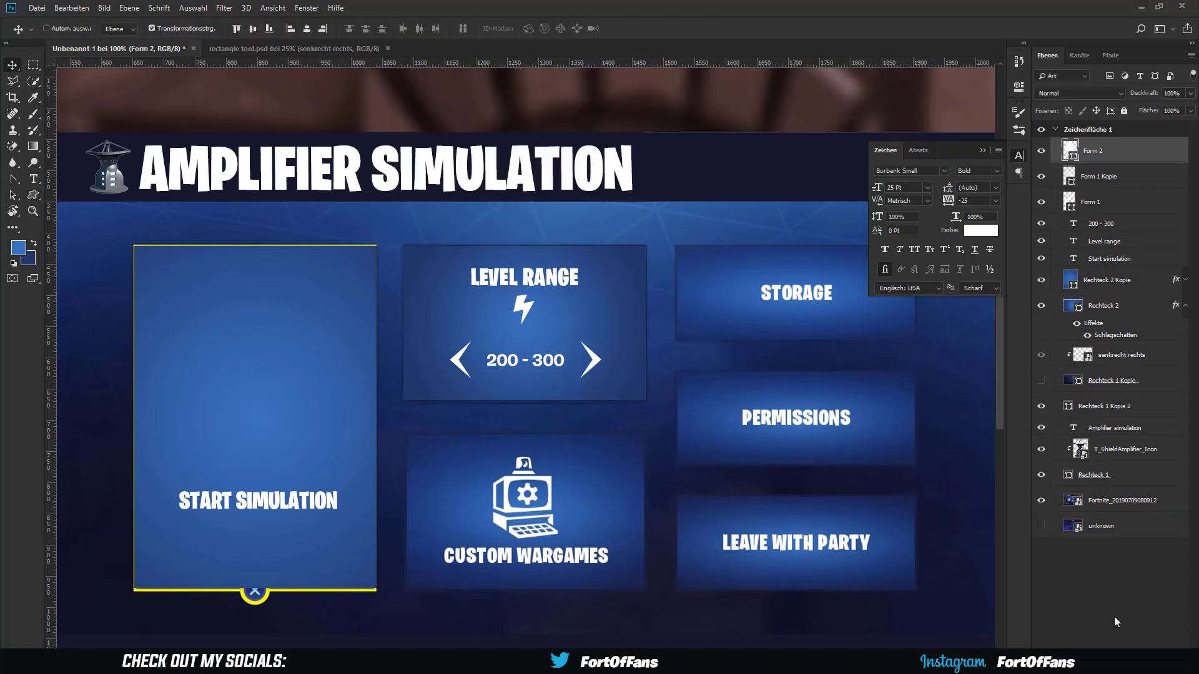
{"action": "left_click", "coordinate": [1111, 622]}
{"action": "left_click", "coordinate": [980, 153]}
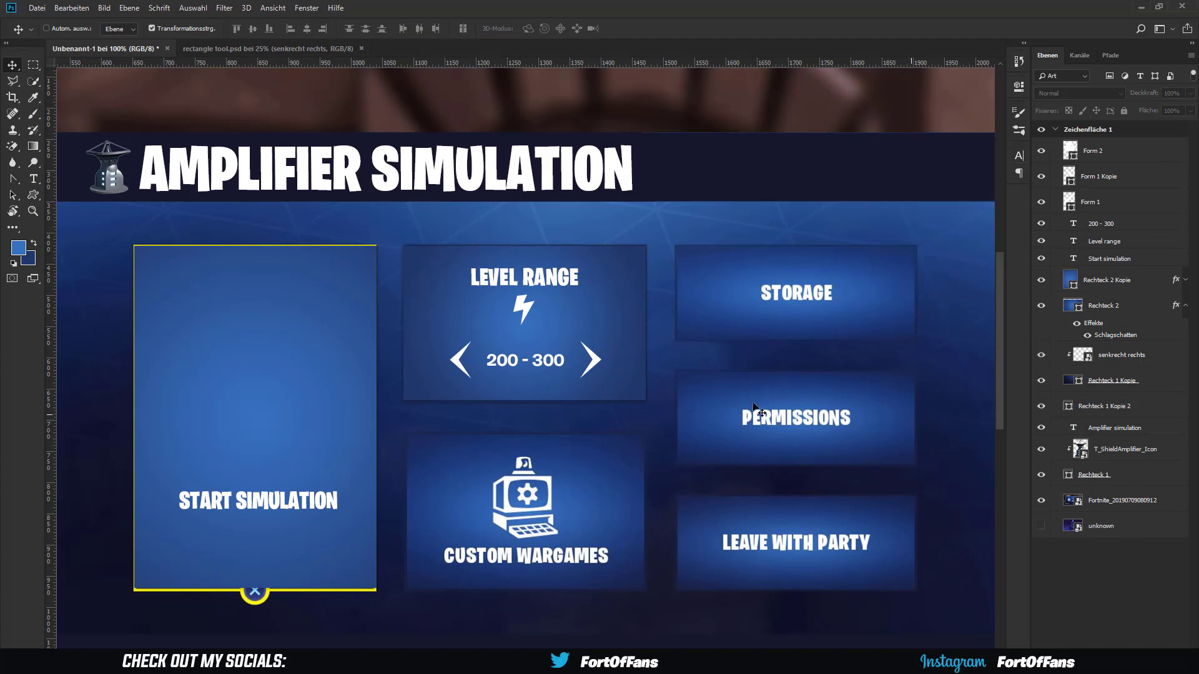
{"action": "left_click", "coordinate": [1100, 307]}
{"action": "left_click", "coordinate": [1110, 243], "text": "ctrl"}
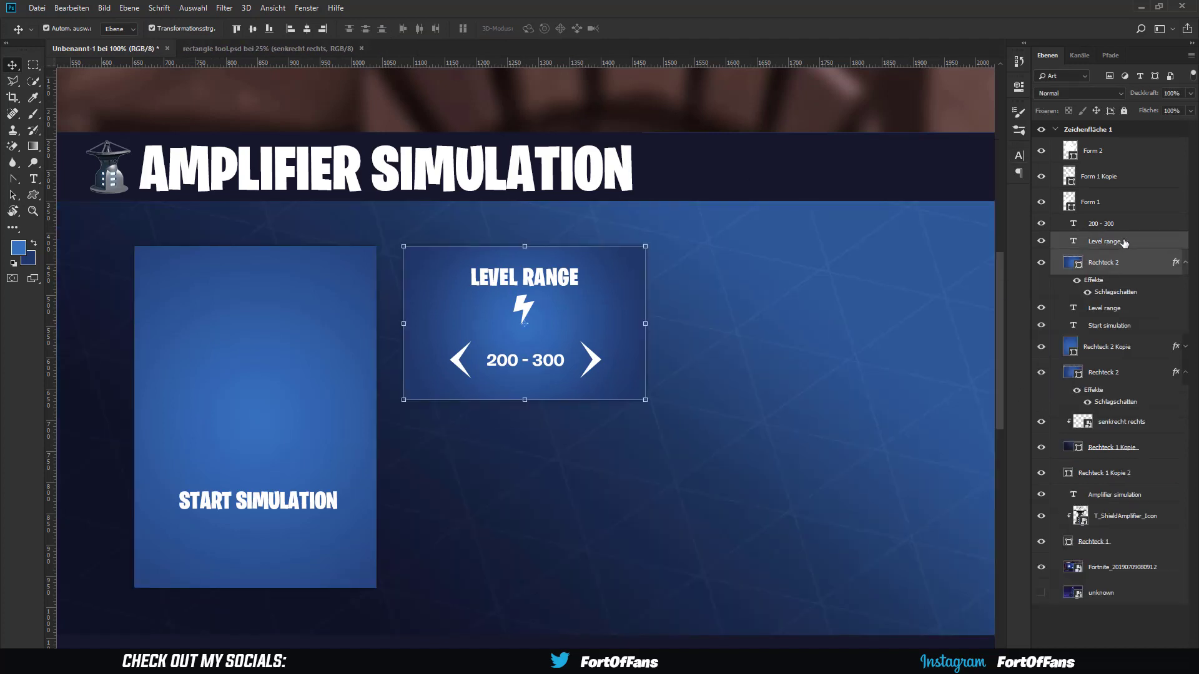
{"action": "left_click_drag", "start_coordinate": [1110, 243], "coordinate": [1109, 141]}
- Group the level range layers into a group named Level Range
{"action": "left_click", "coordinate": [1115, 325], "text": "shift"}
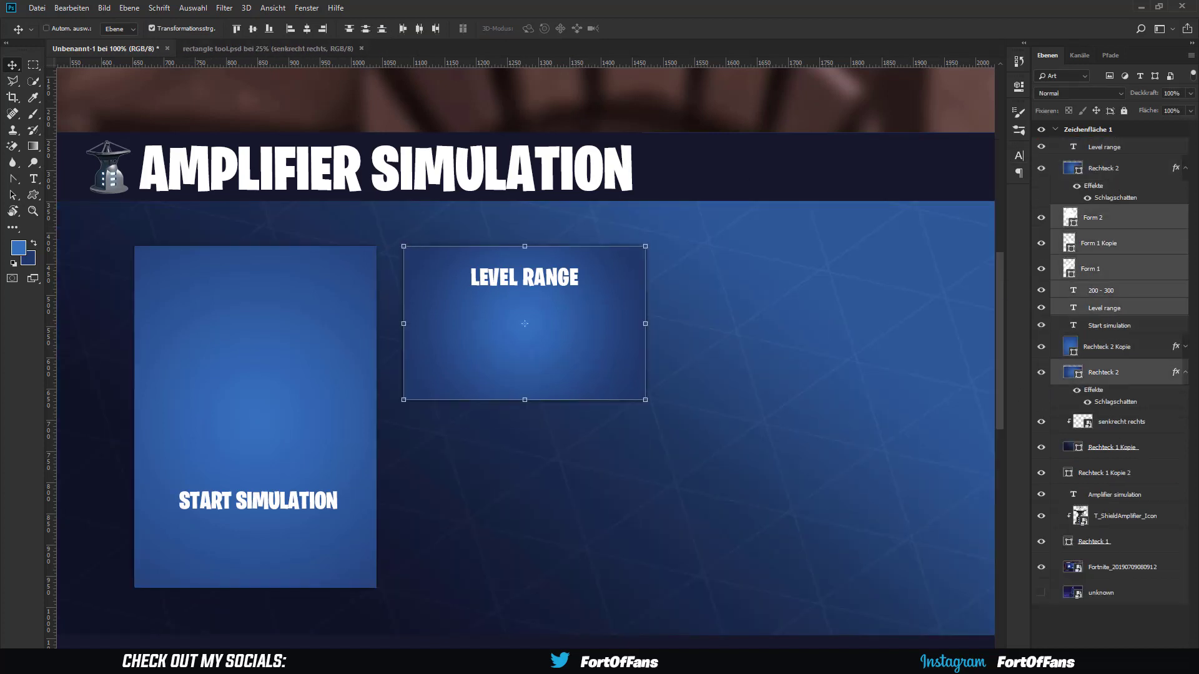
{"action": "key", "text": "ctrl+g"}
{"action": "double_click", "coordinate": [1099, 213]}
{"action": "type", "text": "Level range"}
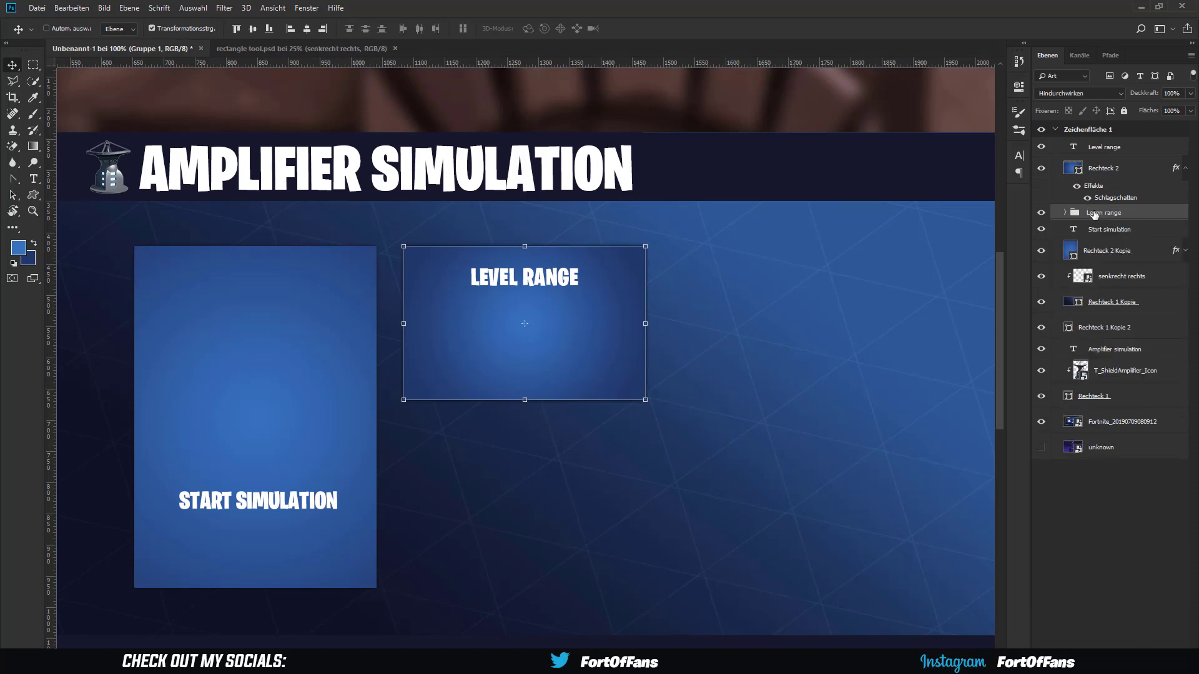
{"action": "key", "text": "Return"}
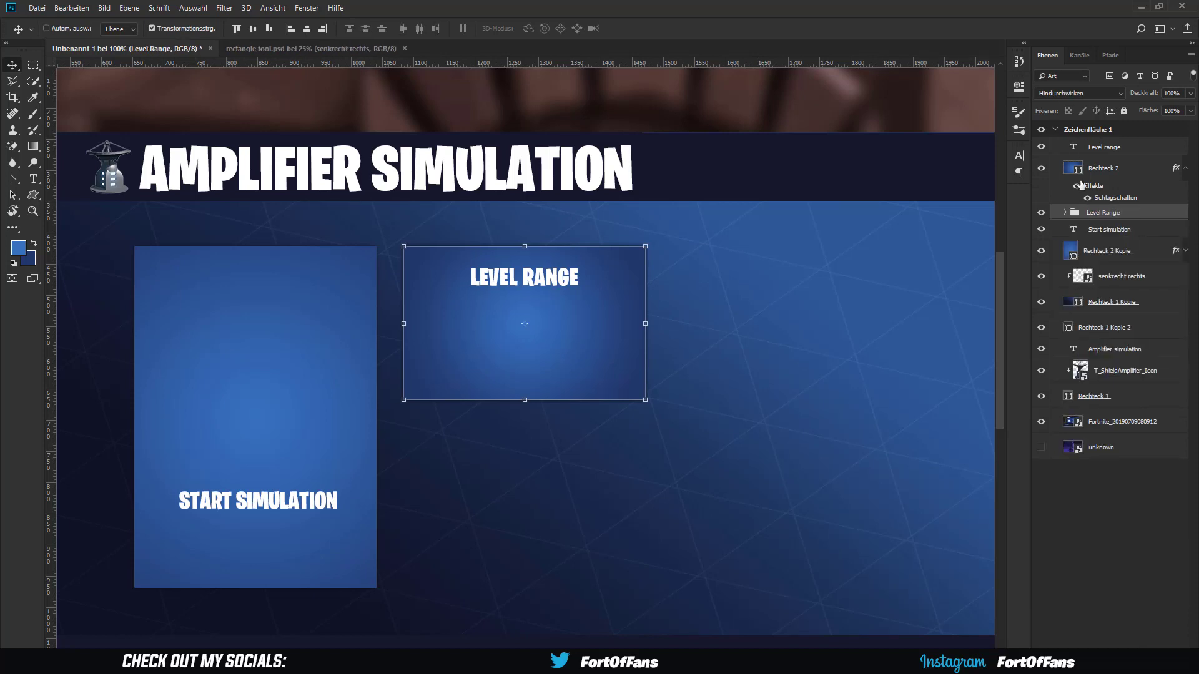
- Move the copied heading and box to the right of the Level Range card
{"action": "left_click", "coordinate": [1104, 146]}
{"action": "left_click", "coordinate": [1122, 167], "text": "shift"}
{"action": "left_click_drag", "start_coordinate": [625, 347], "coordinate": [838, 347]}
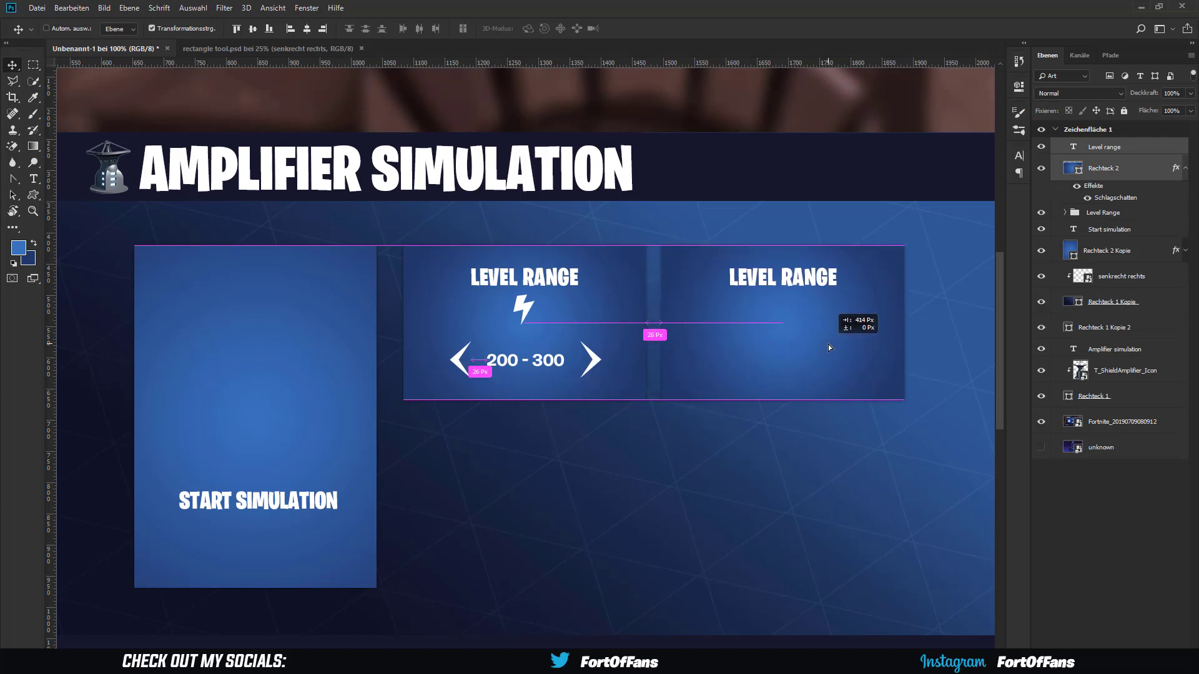
- Change the copied panel's heading to MODIFIER
{"action": "double_click", "coordinate": [1073, 147]}
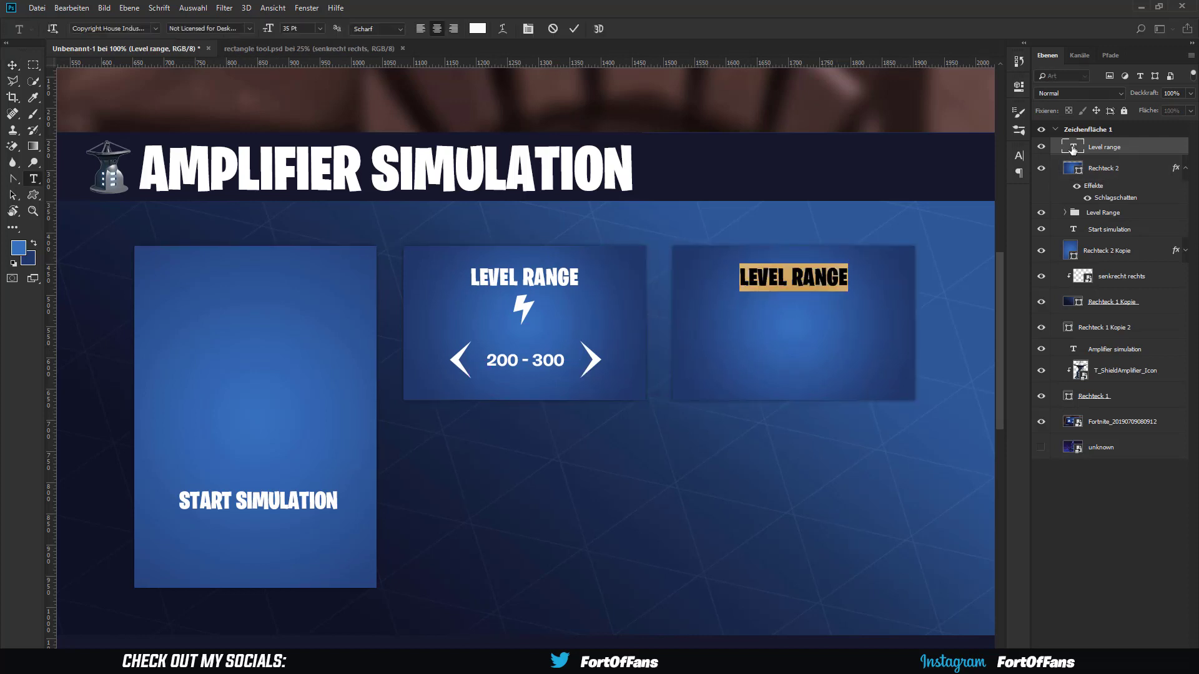
{"action": "type", "text": "modifier"}
{"action": "key", "text": "ctrl+Return"}
{"action": "key", "text": "v"}
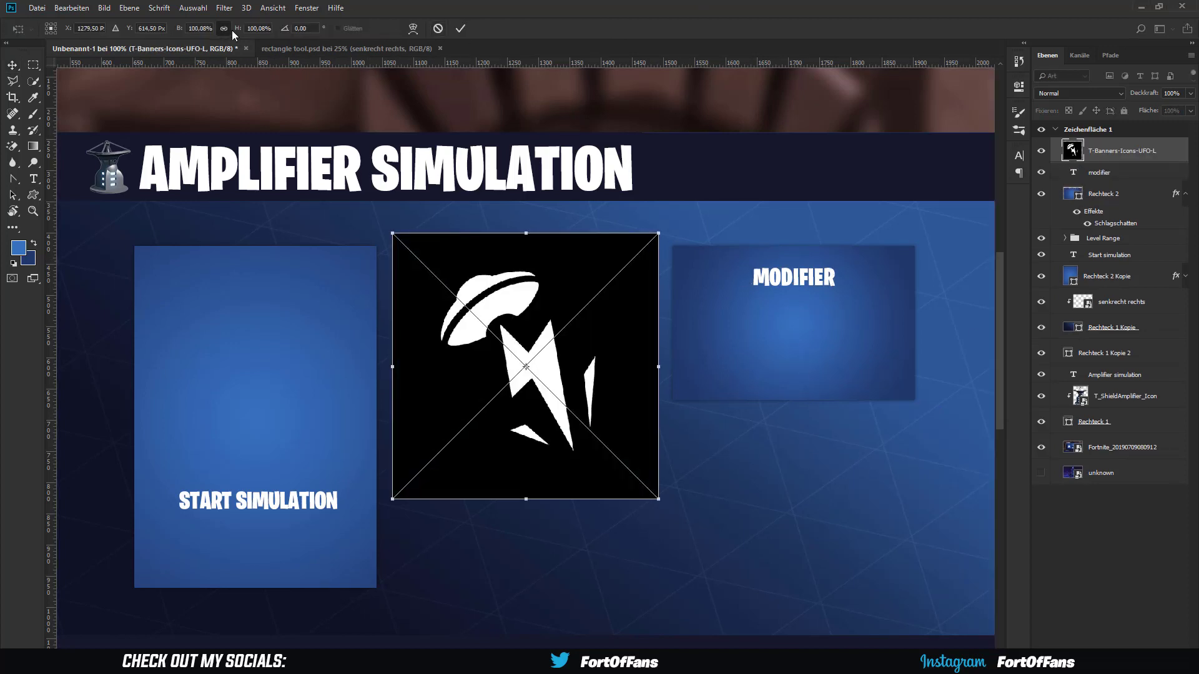
- Scale the placed UFO image to 25%, move it into the MODIFIER panel, and blend it with Screen
{"action": "left_click_drag", "start_coordinate": [238, 28], "coordinate": [204, 28]}
{"action": "type", "text": "25"}
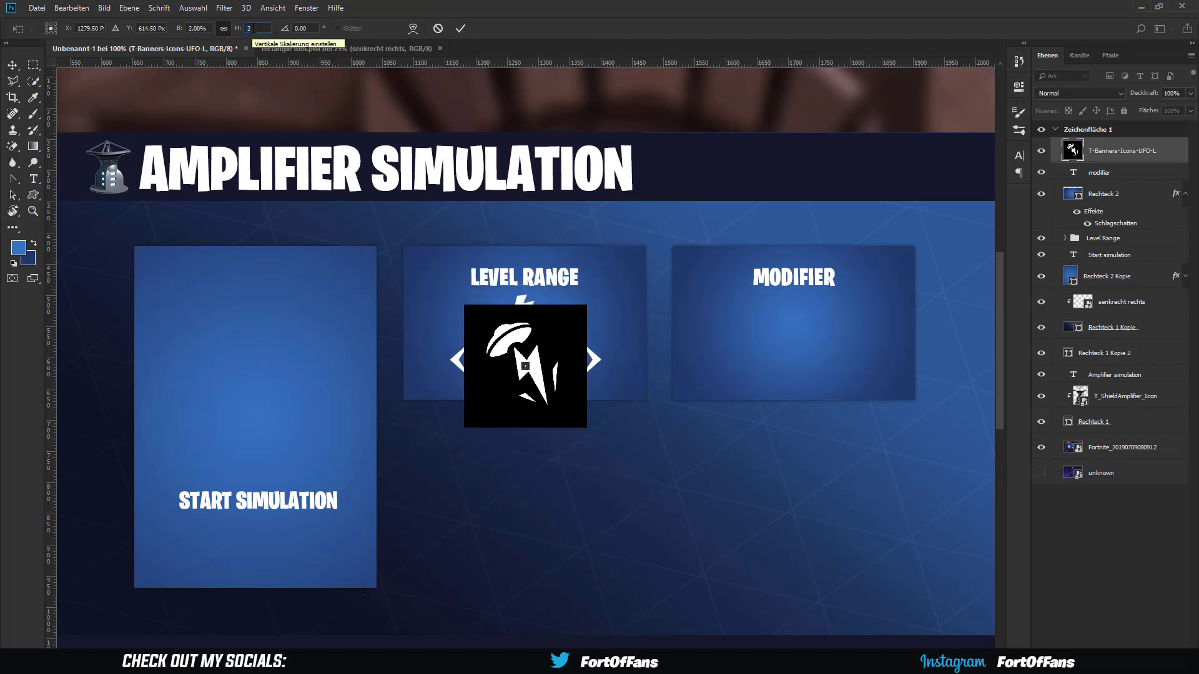
{"action": "key", "text": "Return"}
{"action": "left_click_drag", "start_coordinate": [526, 366], "coordinate": [799, 335]}
{"action": "key", "text": "Return"}
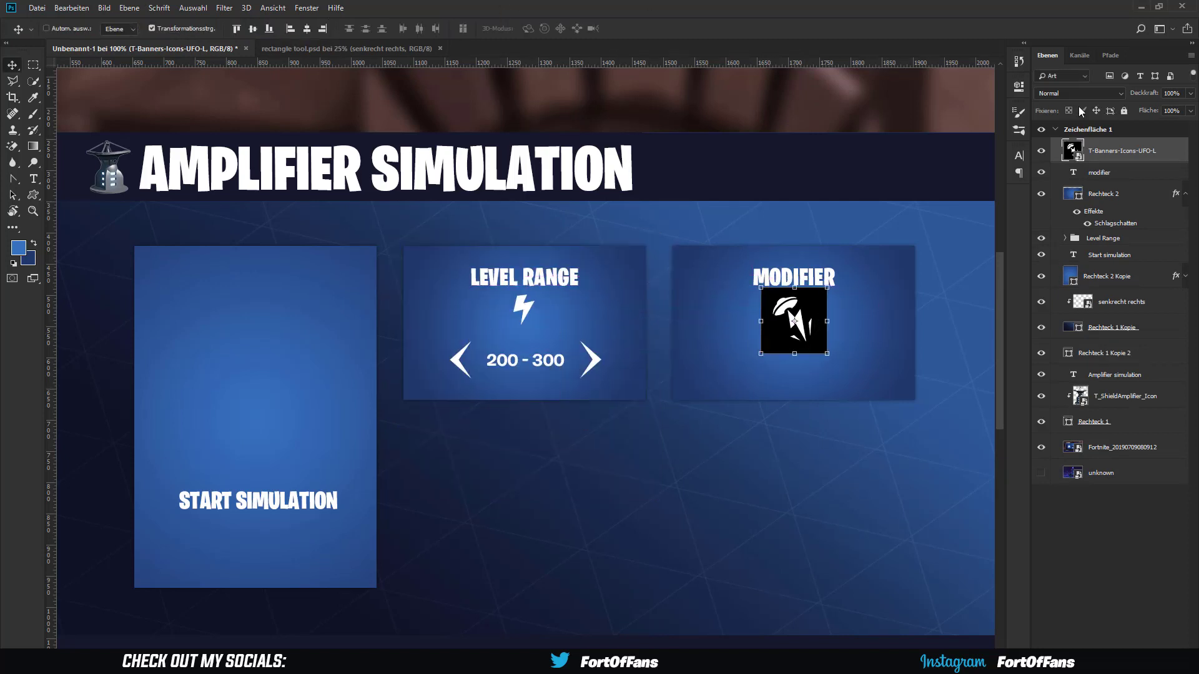
{"action": "left_click", "coordinate": [1079, 93]}
{"action": "left_click", "coordinate": [1080, 249]}
- Copy the 200 - 300 value and its two arrows into the MODIFIER panel
{"action": "left_click", "coordinate": [1082, 548]}
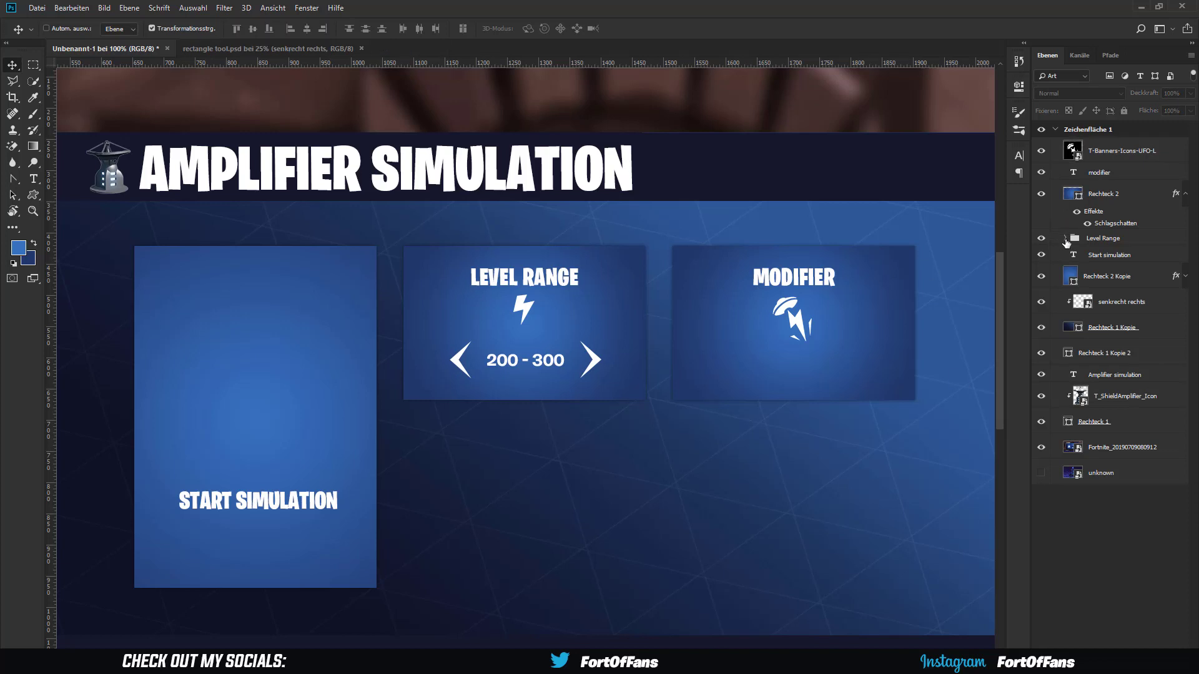
{"action": "left_click", "coordinate": [1064, 238]}
{"action": "left_click", "coordinate": [1111, 331]}
{"action": "left_click", "coordinate": [1107, 286], "text": "shift"}
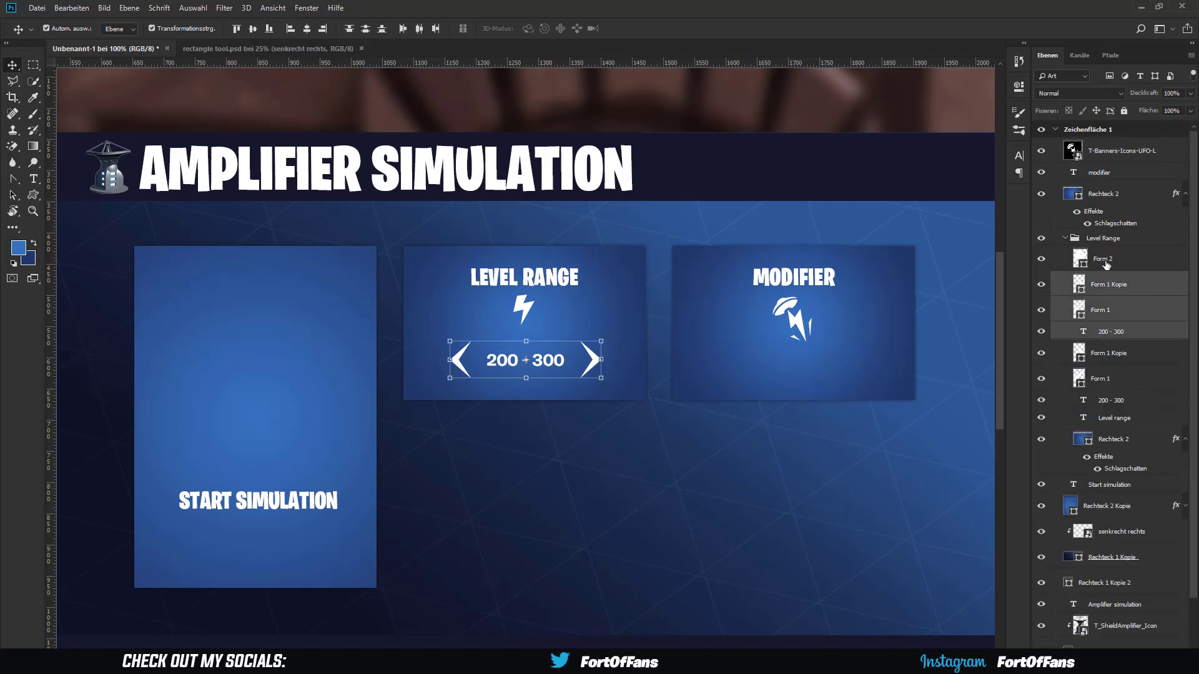
{"action": "left_click_drag", "start_coordinate": [1107, 285], "coordinate": [1105, 139]}
{"action": "left_click", "coordinate": [1065, 307]}
{"action": "mouse_move", "coordinate": [577, 369]}
{"action": "left_mouse_down"}
{"action": "mouse_move", "coordinate": [862, 369]}
{"action": "mouse_move", "coordinate": [845, 369]}
{"action": "left_mouse_up"}
- Retype the copied value as UFO in capitals, with tighter tracking at 39 pt
{"action": "double_click", "coordinate": [1072, 198]}
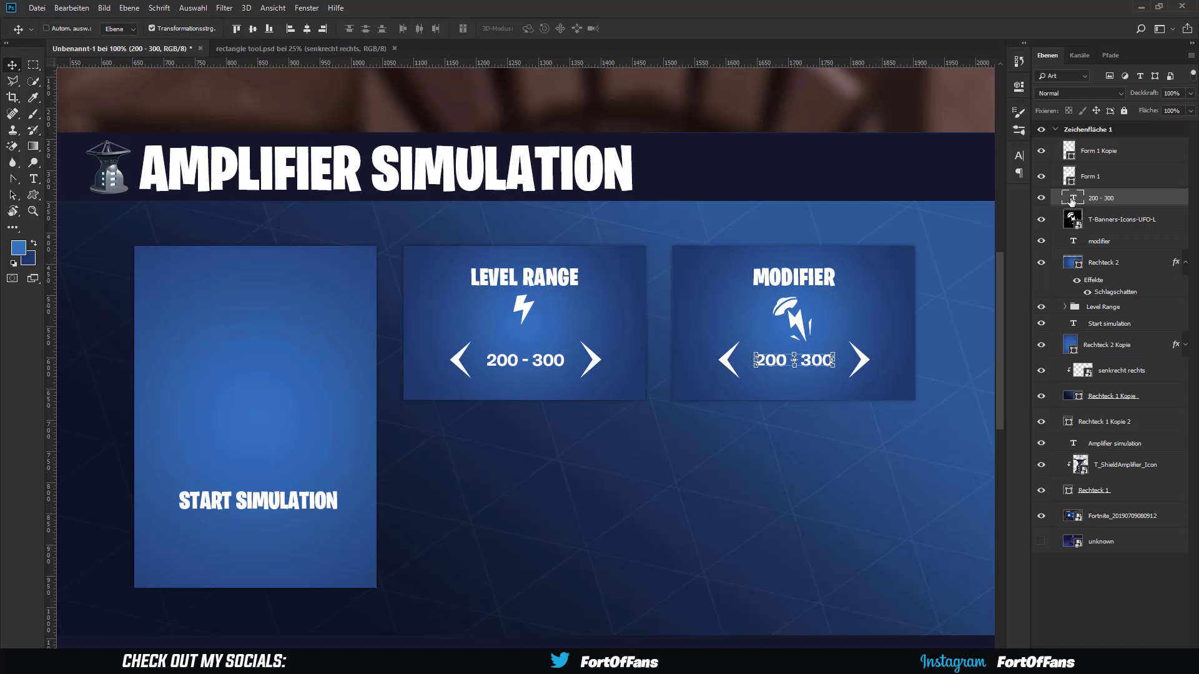
{"action": "type", "text": "Ufo"}
{"action": "left_click", "coordinate": [1019, 155]}
{"action": "left_click", "coordinate": [944, 171]}
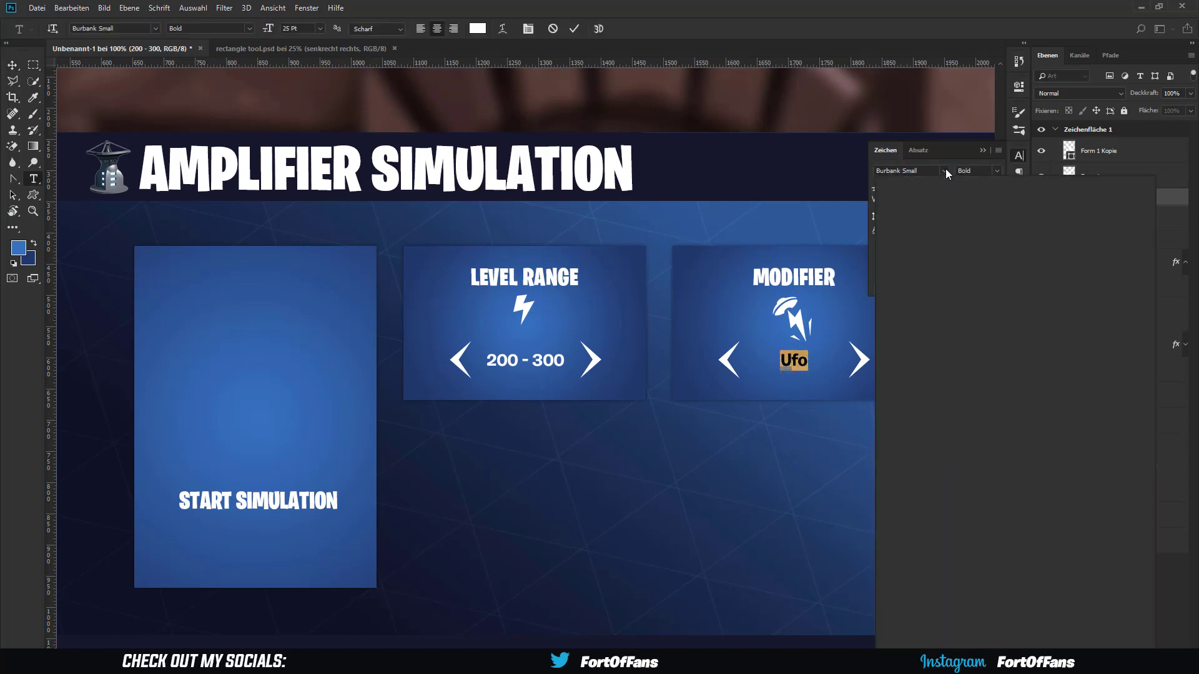
{"action": "left_click", "coordinate": [924, 312]}
{"action": "left_click", "coordinate": [914, 249]}
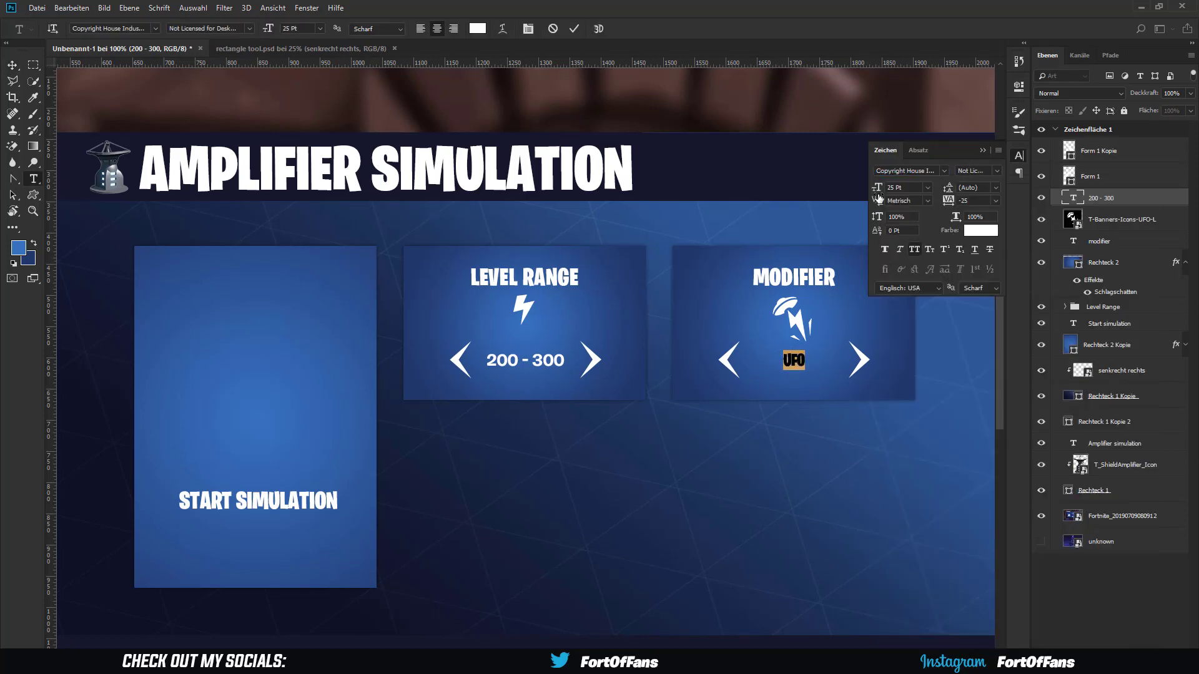
{"action": "key", "text": "Down"}
{"action": "key", "text": "Down"}
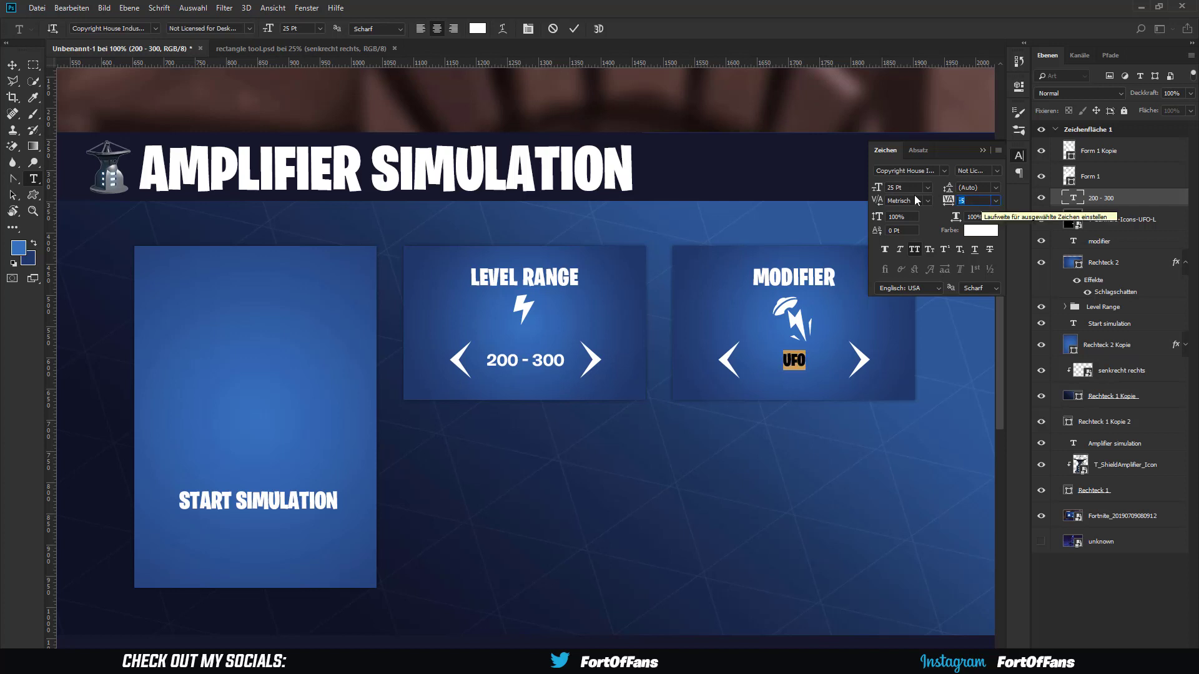
{"action": "key", "text": "ctrl+shift+period"}
{"action": "key", "text": "ctrl+shift+period"}
{"action": "key", "text": "ctrl+shift+period"}
{"action": "left_click", "coordinate": [579, 33]}
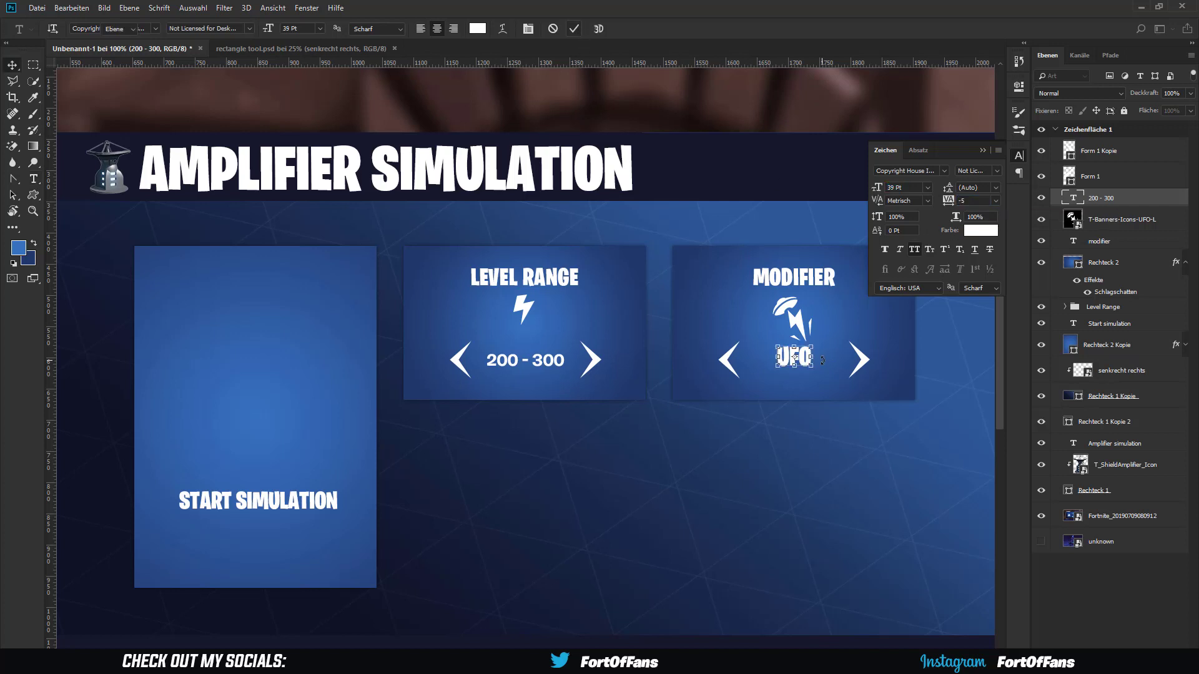
{"action": "key", "text": "v"}
- Group the Modifier card's layers into a group named Modifier
{"action": "left_click", "coordinate": [1099, 151], "text": "shift"}
{"action": "left_click", "coordinate": [1064, 306]}
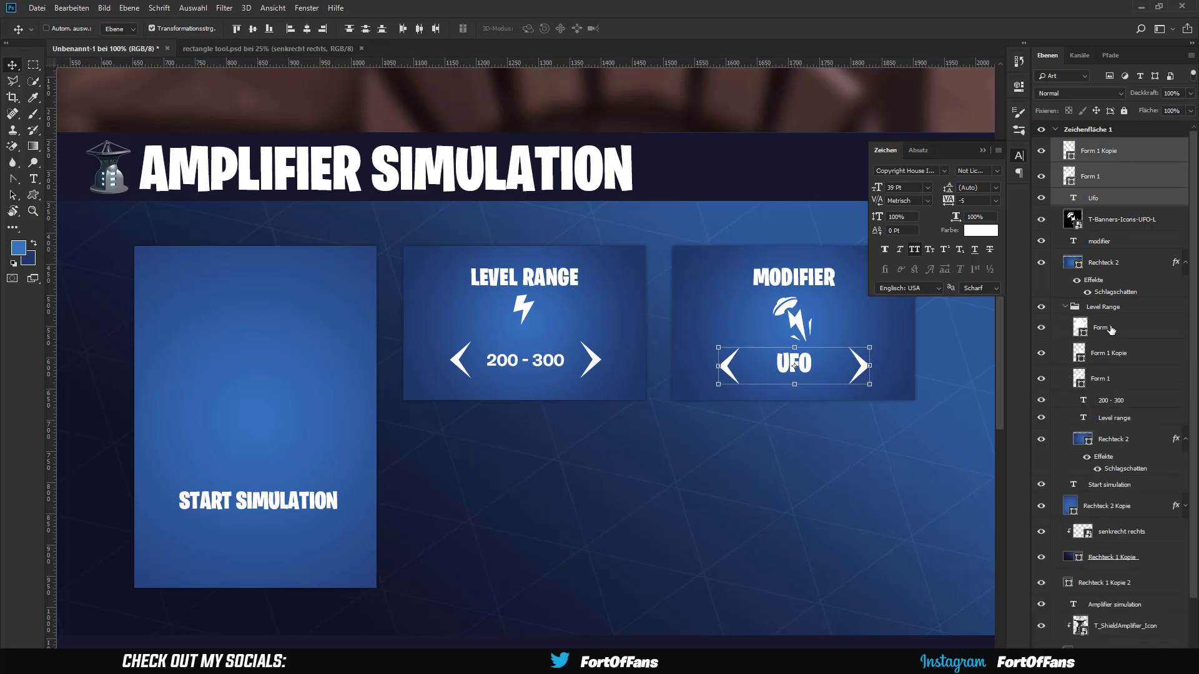
{"action": "left_click", "coordinate": [1105, 353]}
{"action": "left_click", "coordinate": [1111, 400], "text": "shift"}
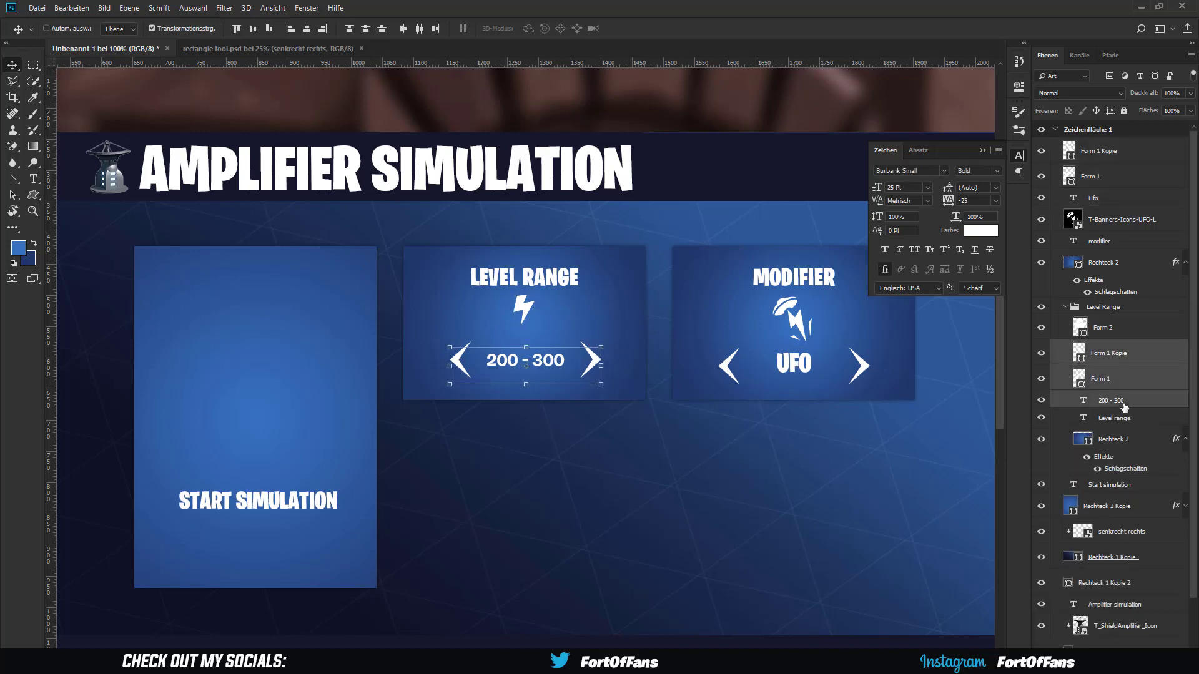
{"action": "left_click", "coordinate": [1064, 306]}
{"action": "left_click", "coordinate": [1099, 151]}
{"action": "left_click", "coordinate": [1099, 262], "text": "shift"}
{"action": "key", "text": "ctrl+g"}
{"action": "double_click", "coordinate": [1099, 145]}
{"action": "type", "text": "Modifier"}
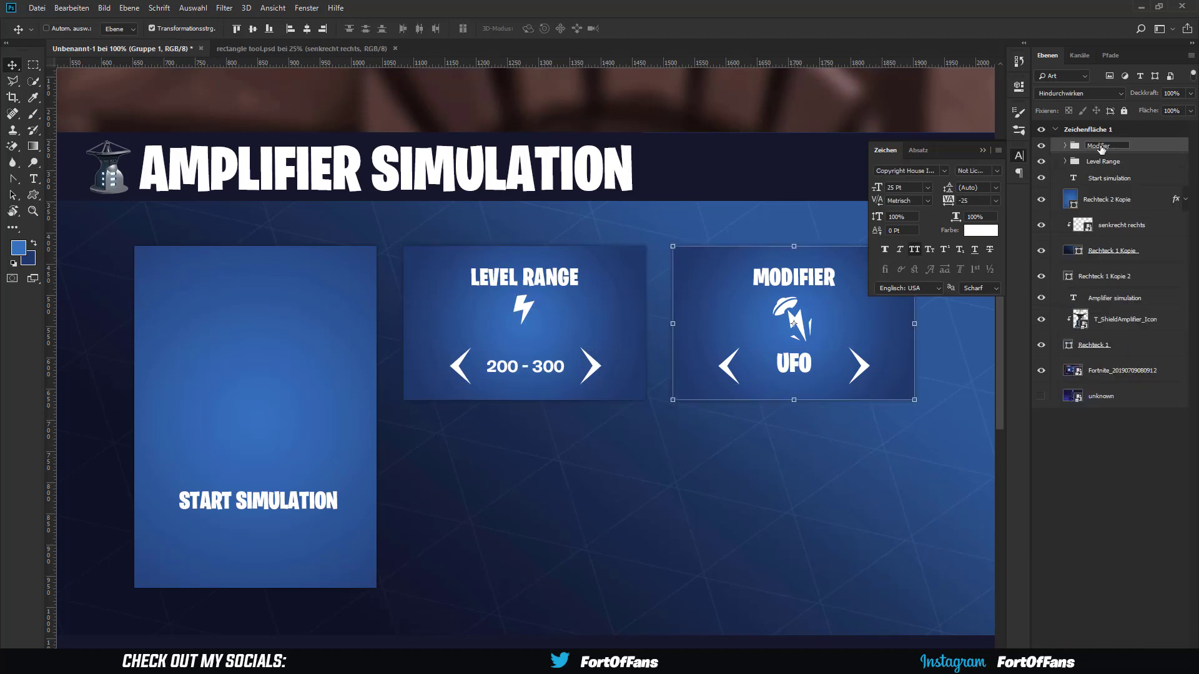
{"action": "key", "text": "Return"}
- Duplicate the Modifier group as Bosses and place it below the Level Range card
{"action": "key", "text": "ctrl+j"}
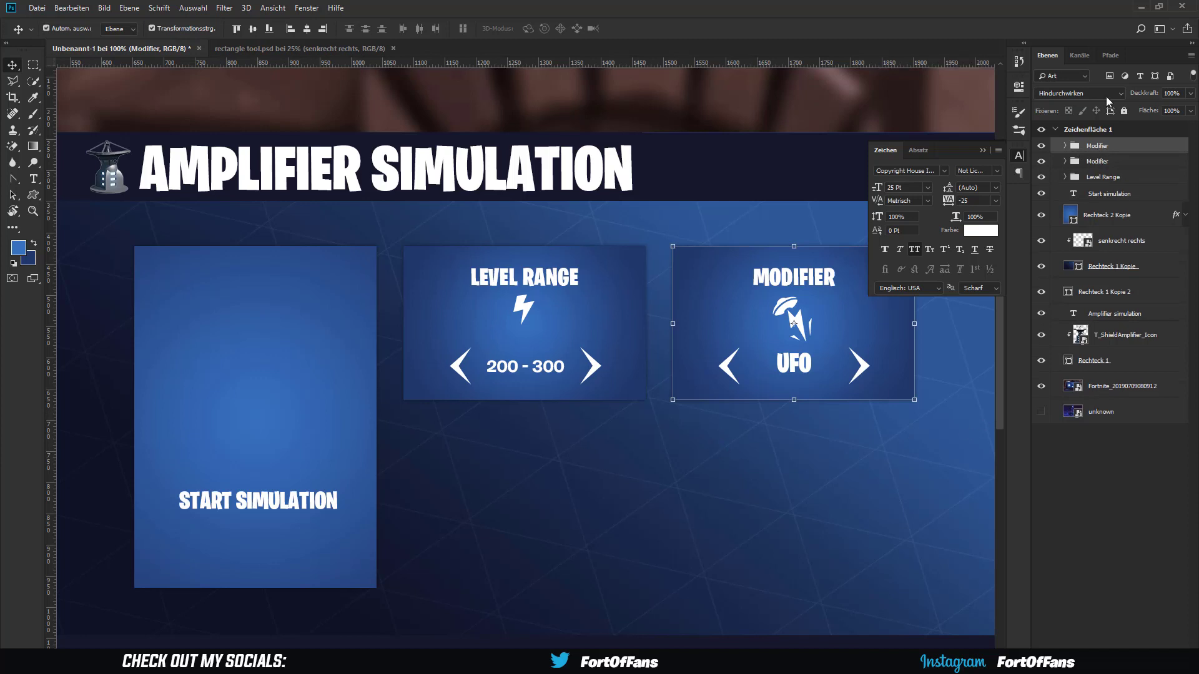
{"action": "type", "text": "Bosses"}
{"action": "key", "text": "Return"}
{"action": "mouse_move", "coordinate": [853, 343]}
{"action": "left_mouse_down"}
{"action": "mouse_move", "coordinate": [572, 528]}
{"action": "mouse_move", "coordinate": [580, 553]}
{"action": "left_mouse_up"}
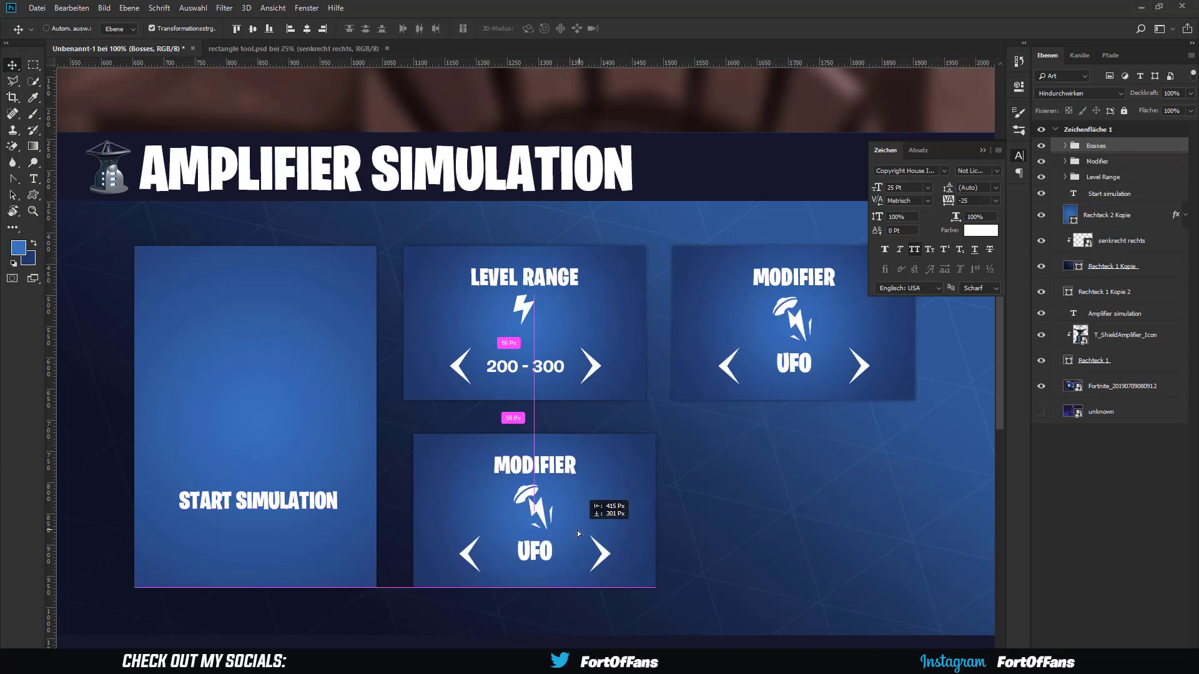
- Change the lower card's heading to MINI - BOSSES
{"action": "left_click", "coordinate": [1065, 146]}
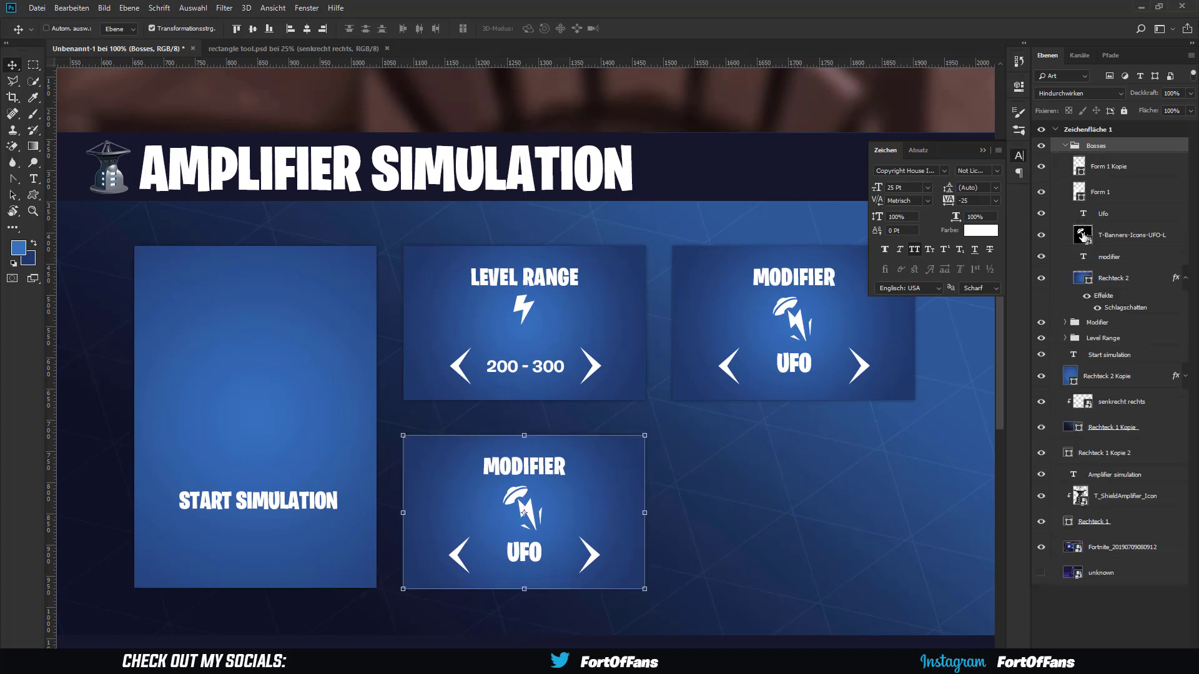
{"action": "double_click", "coordinate": [1083, 257]}
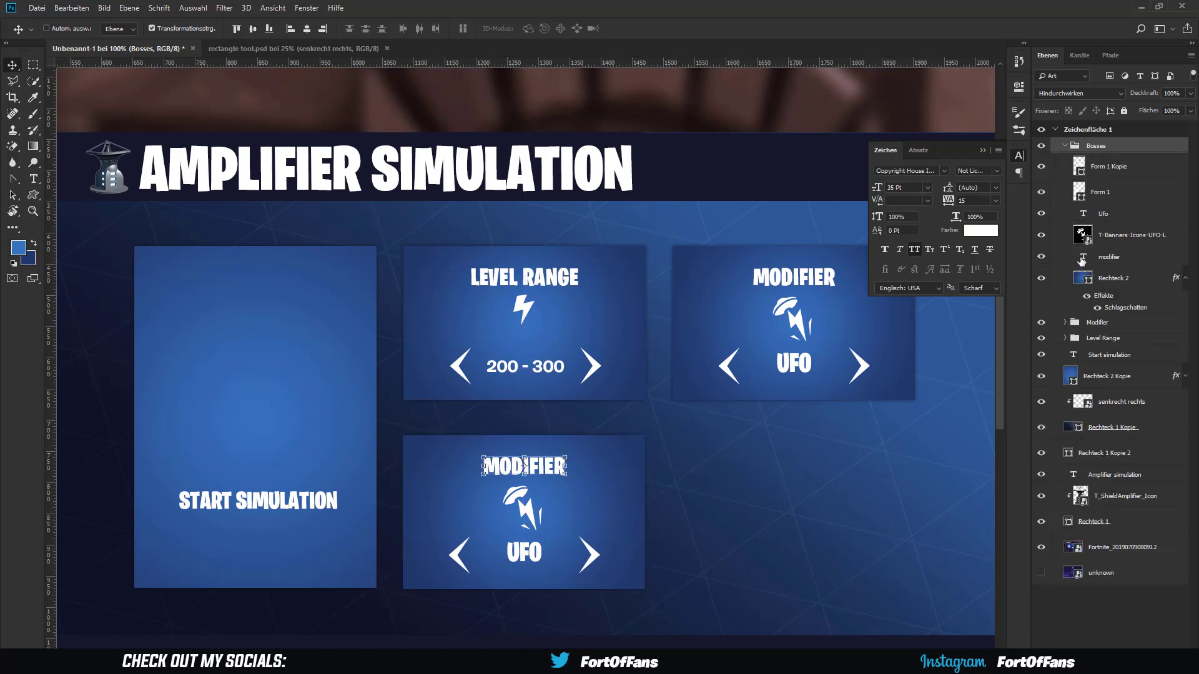
{"action": "double_click", "coordinate": [517, 467]}
{"action": "type", "text": "Bossesmini -"}
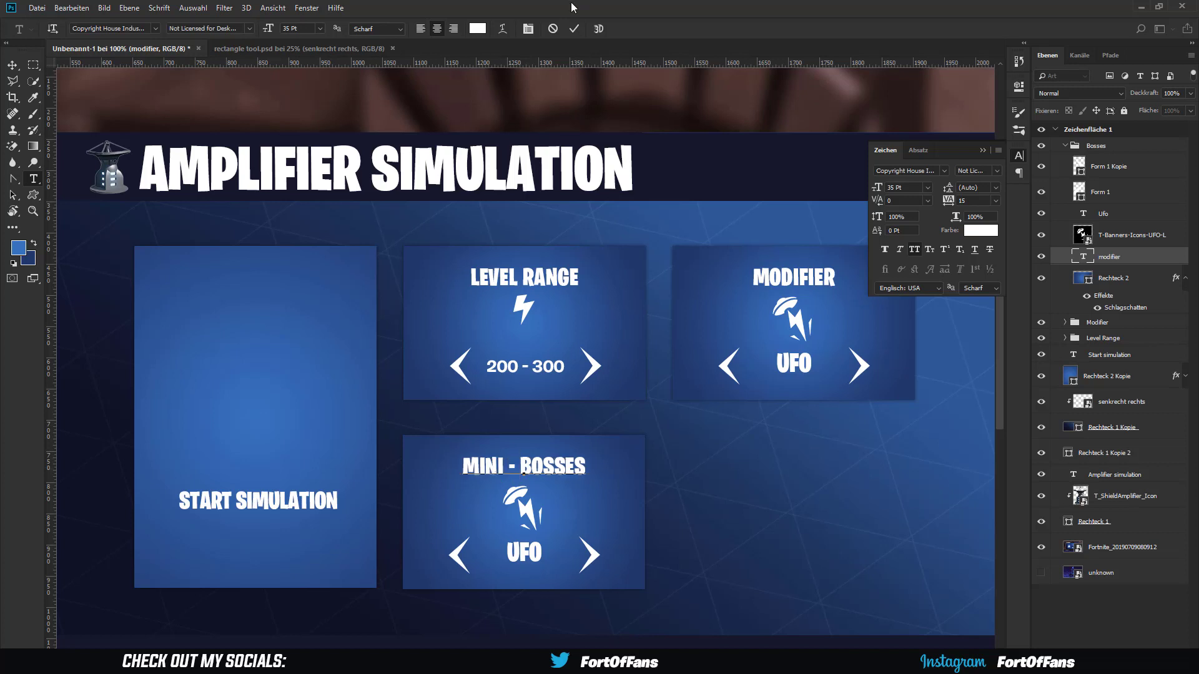
{"action": "left_click", "coordinate": [12, 64]}
- Replace the UFO label with 4 in Burbank Small Bold at 24 pt
{"action": "double_click", "coordinate": [1084, 214]}
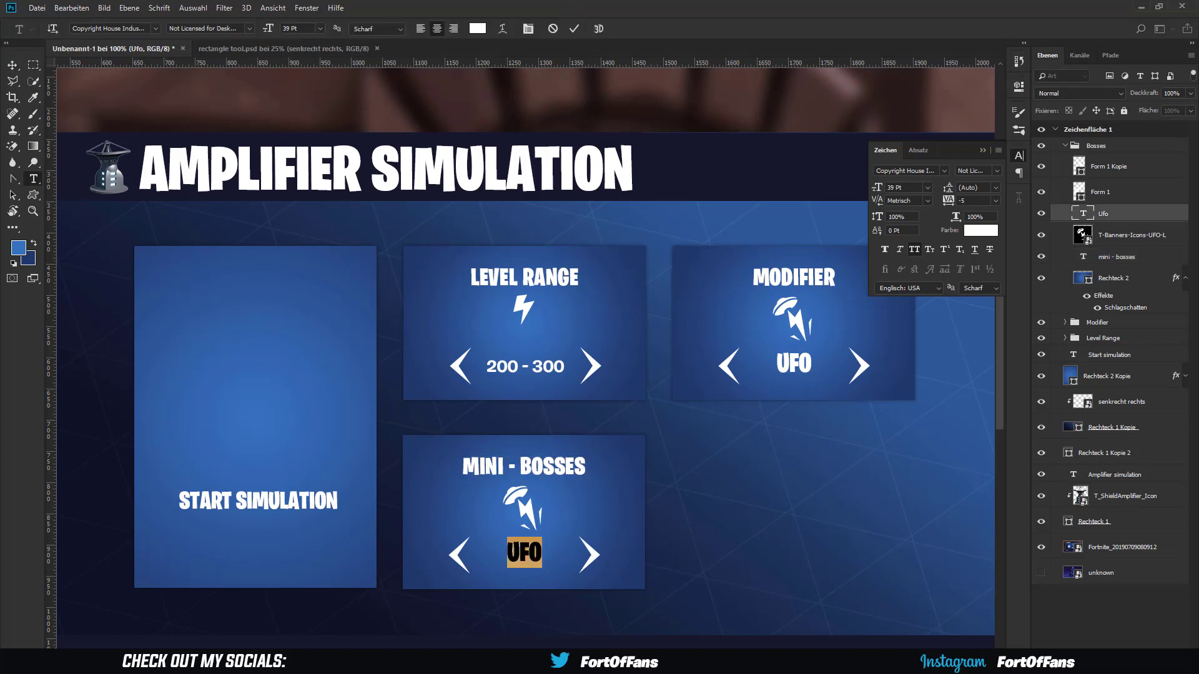
{"action": "type", "text": "4"}
{"action": "left_click", "coordinate": [928, 187]}
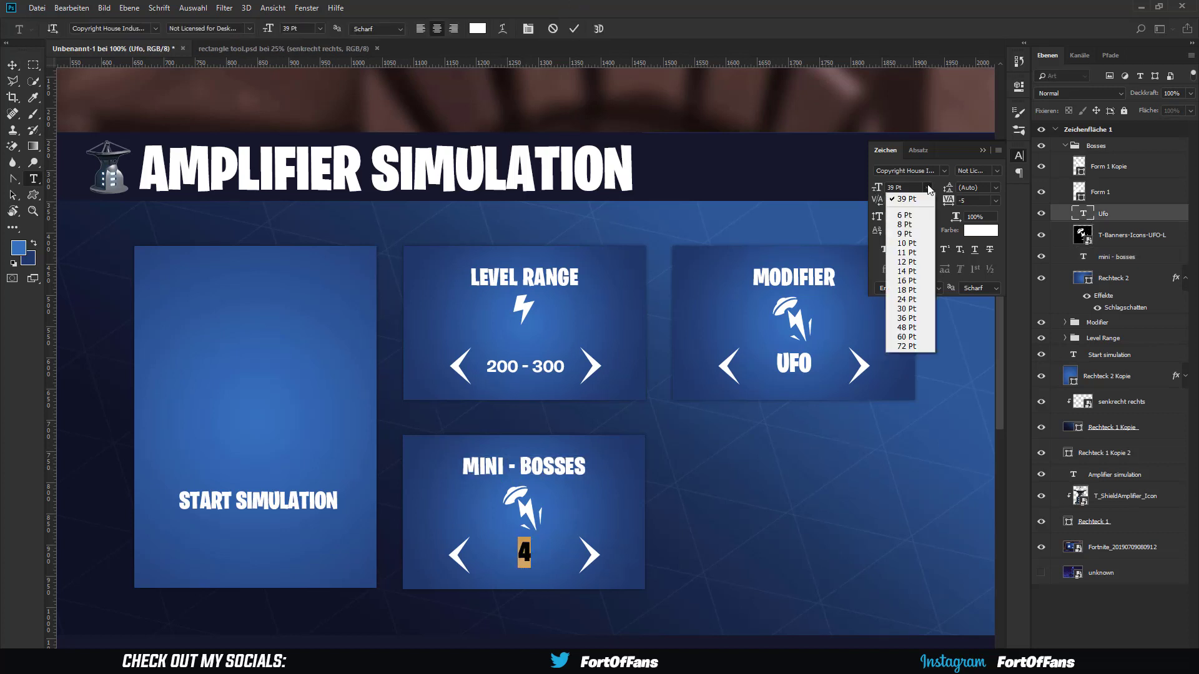
{"action": "left_click", "coordinate": [907, 299]}
{"action": "left_click", "coordinate": [944, 170]}
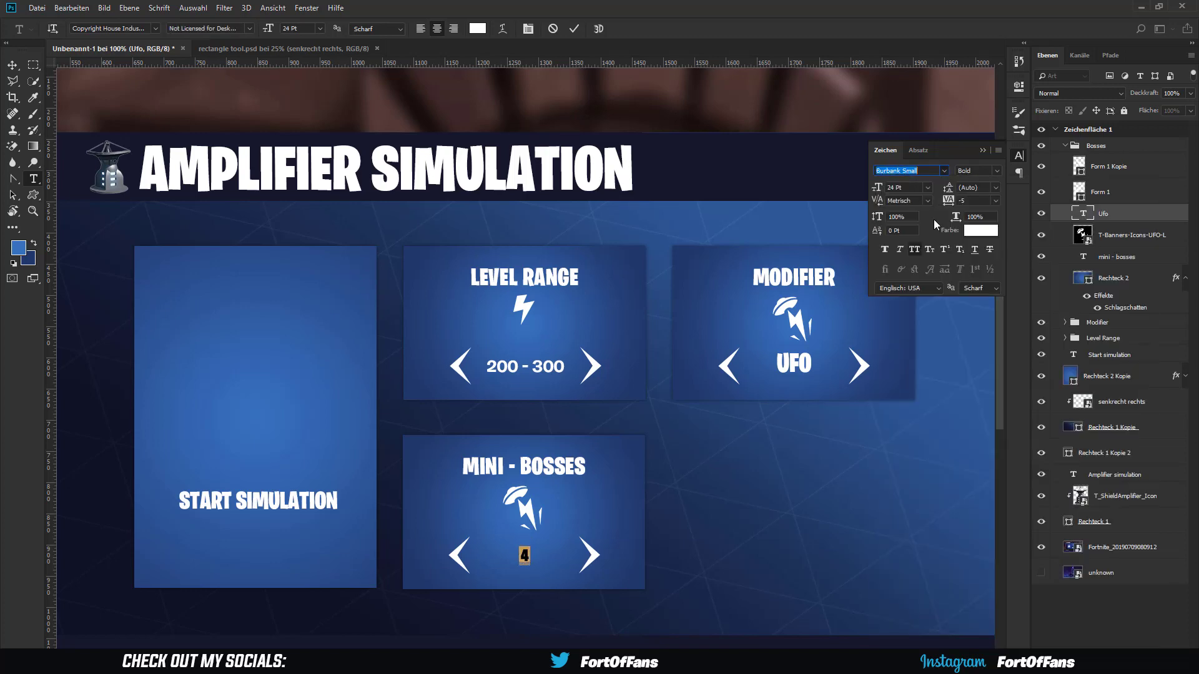
{"action": "left_click", "coordinate": [934, 219]}
{"action": "left_click", "coordinate": [576, 28]}
{"action": "key", "text": "v"}
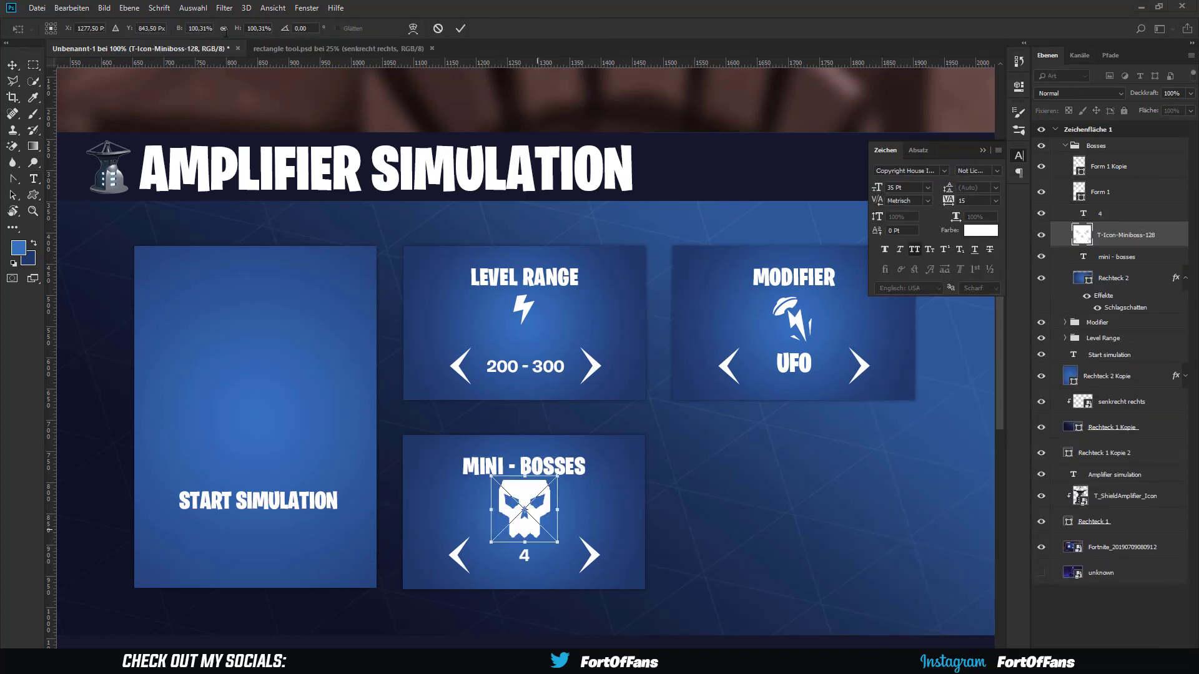
- Shrink the skull icon proportionally to 60%
{"action": "key", "text": "Down"}
{"action": "key", "text": "Down"}
{"action": "key", "text": "Down"}
{"action": "left_click", "coordinate": [224, 28]}
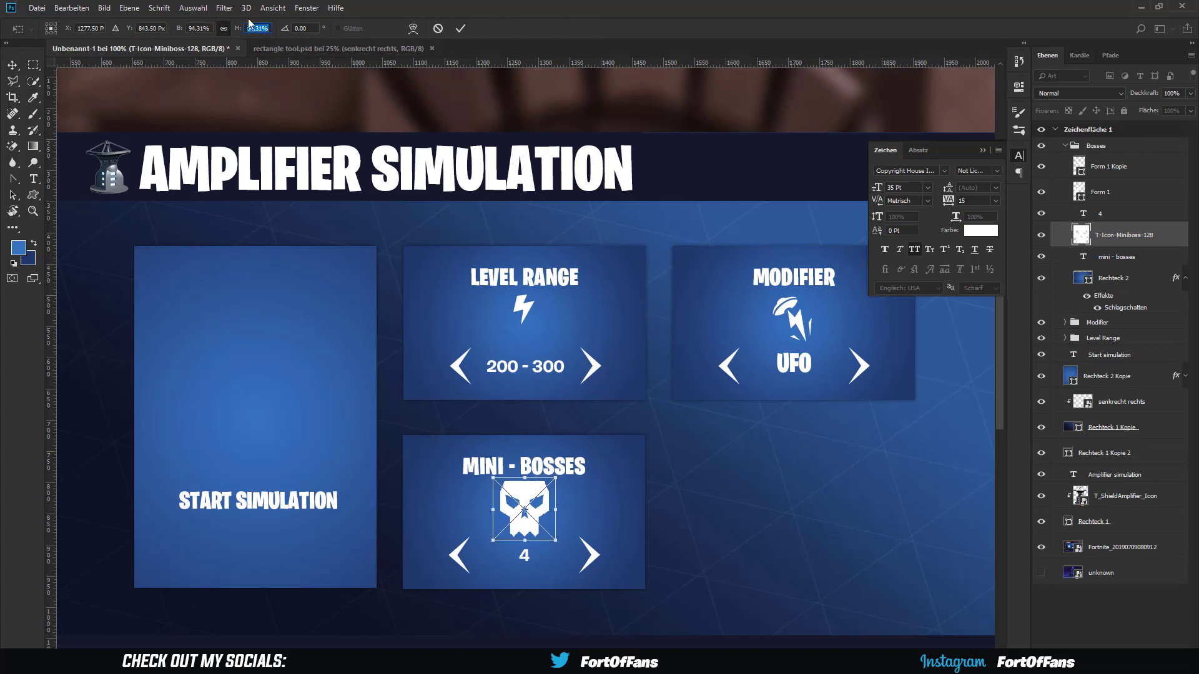
{"action": "type", "text": "60"}
{"action": "key", "text": "Return"}
{"action": "left_click", "coordinate": [461, 28]}
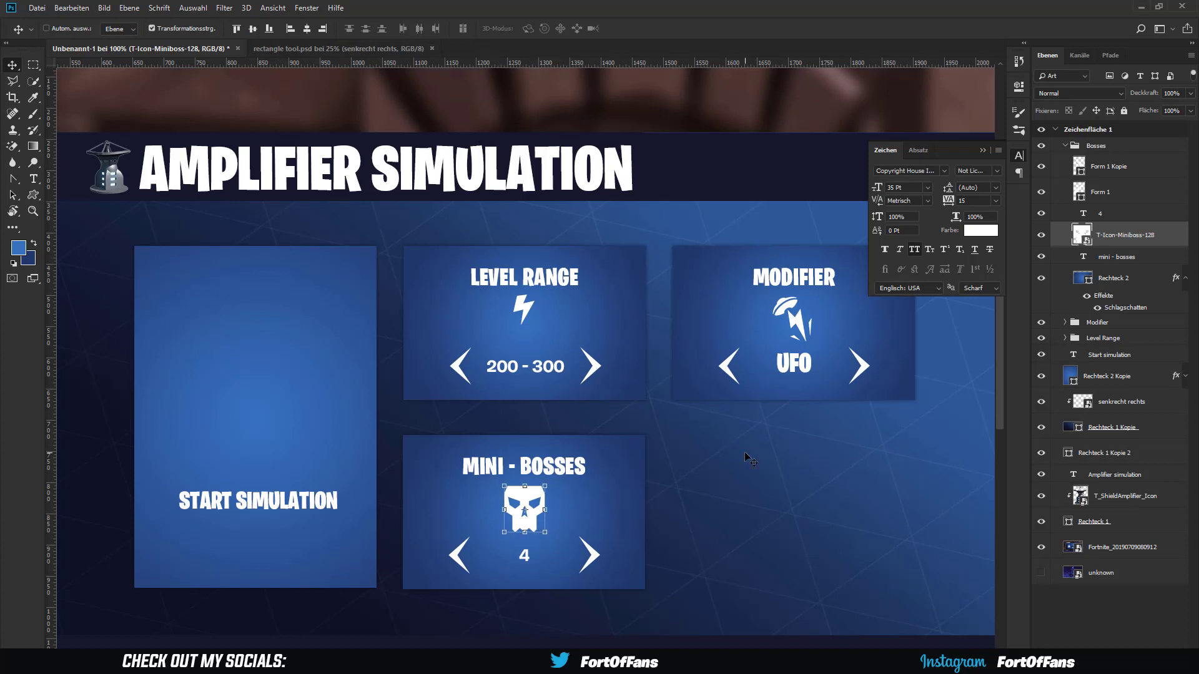
{"action": "scroll", "coordinate": [554, 358], "scroll_direction": "down", "scroll_amount": 2}
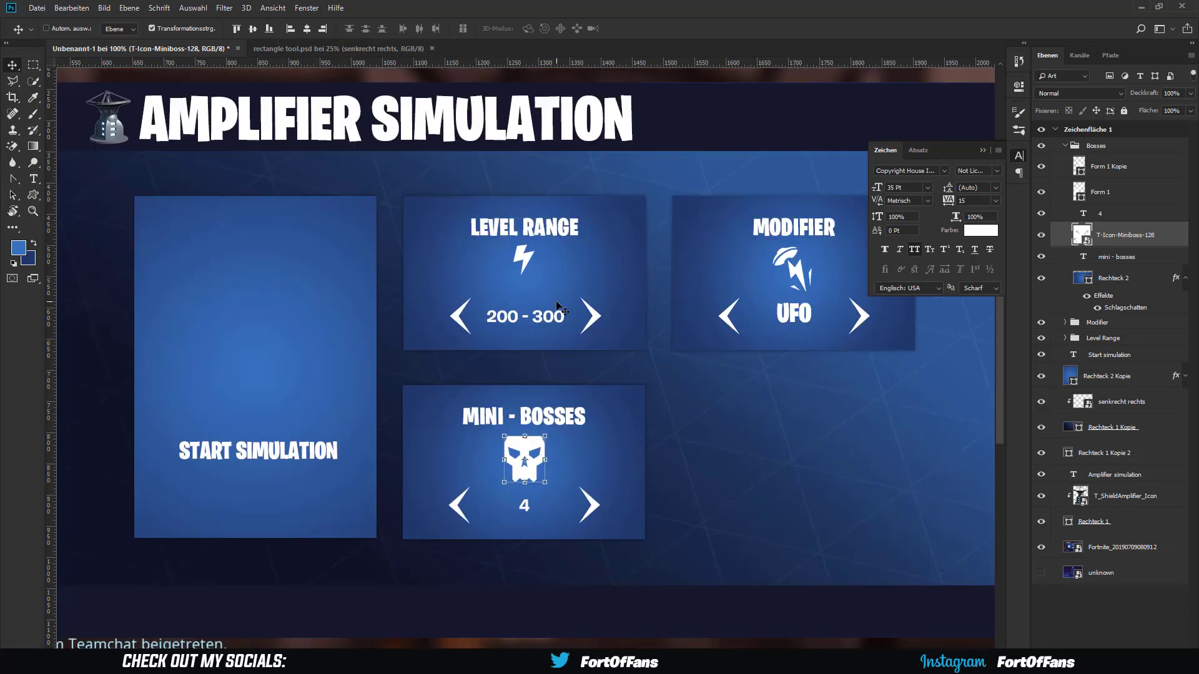
- Scale the AMPLIFIER SIMULATION title to 74% and move it left toward the amplifier icon
{"action": "left_click", "coordinate": [1124, 476]}
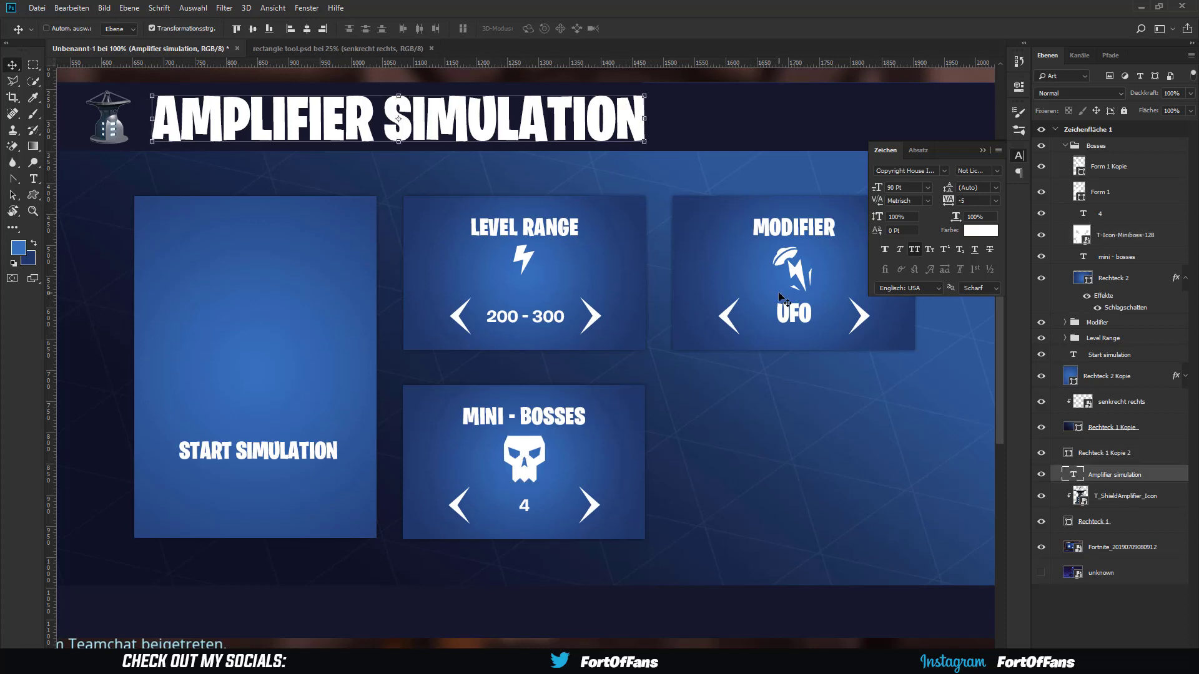
{"action": "key", "text": "ctrl+t"}
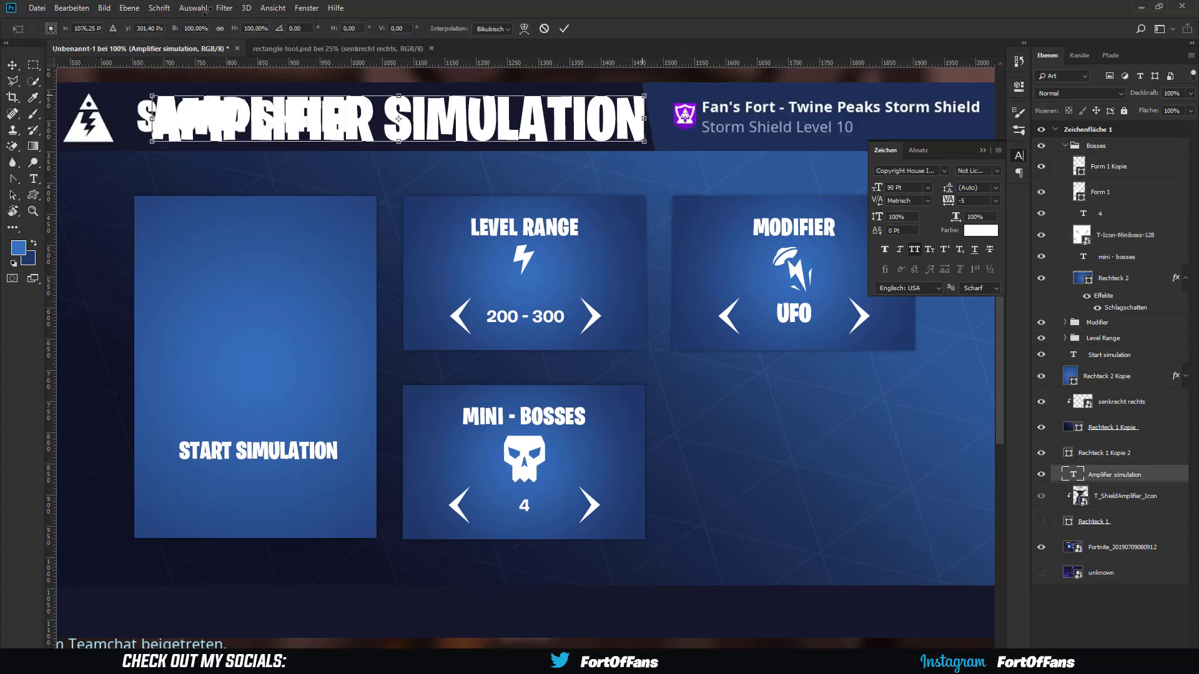
{"action": "left_click_drag", "start_coordinate": [235, 28], "coordinate": [258, 28]}
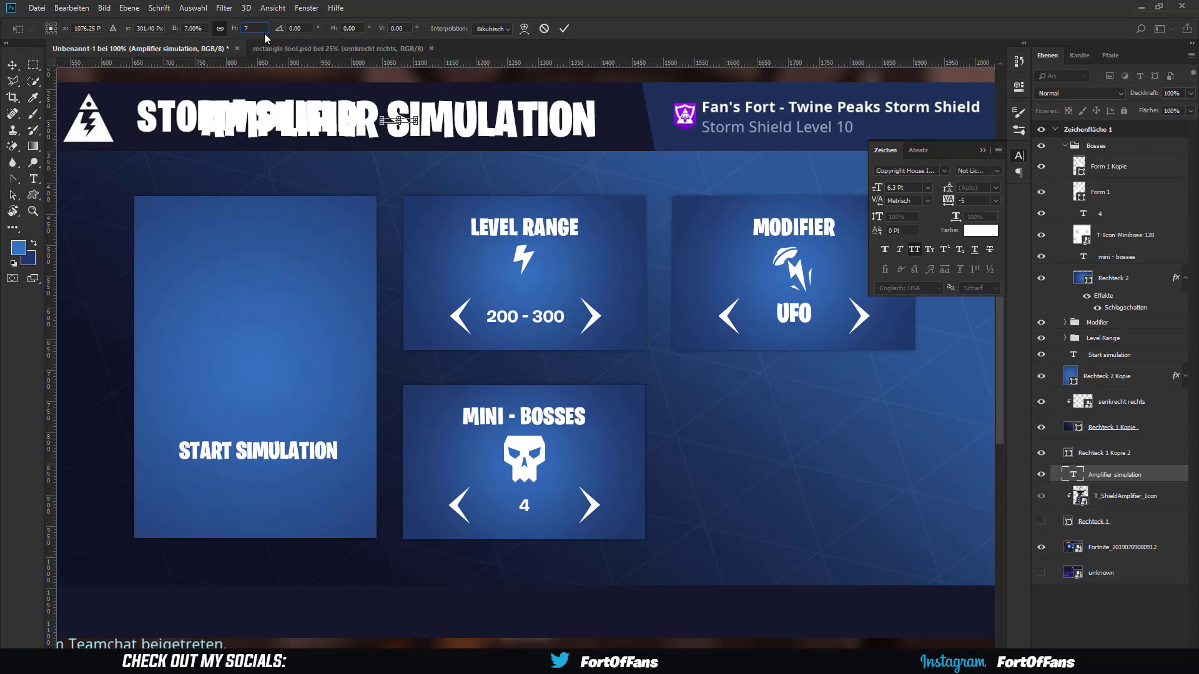
{"action": "type", "text": "74"}
{"action": "key", "text": "Return"}
{"action": "left_click", "coordinate": [564, 28]}
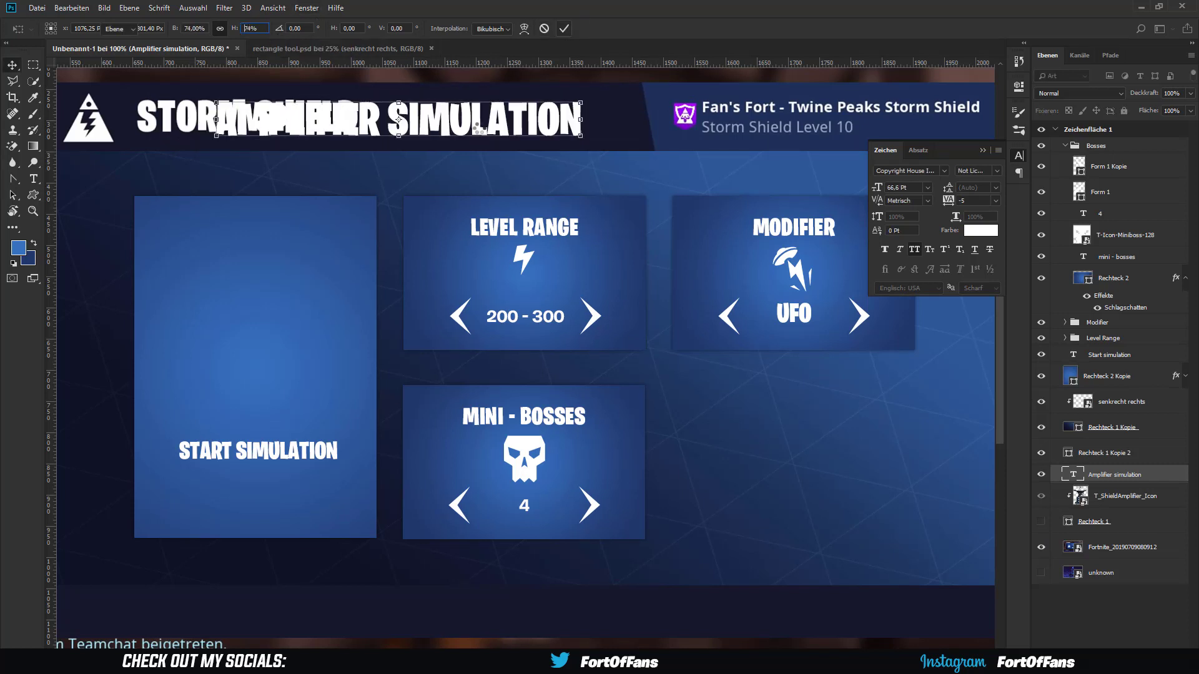
{"action": "left_click_drag", "start_coordinate": [475, 123], "coordinate": [394, 131]}
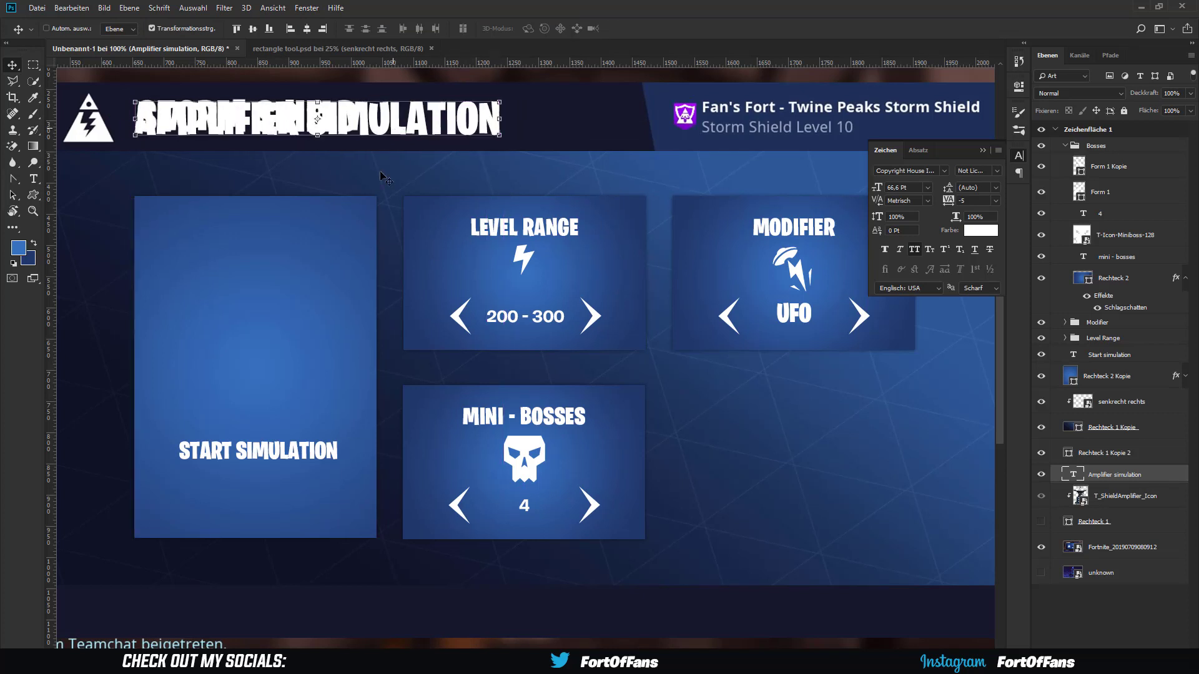
- Make the dark header bar (Rechteck 1) visible again and add an empty clipped layer
{"action": "left_click", "coordinate": [1104, 496]}
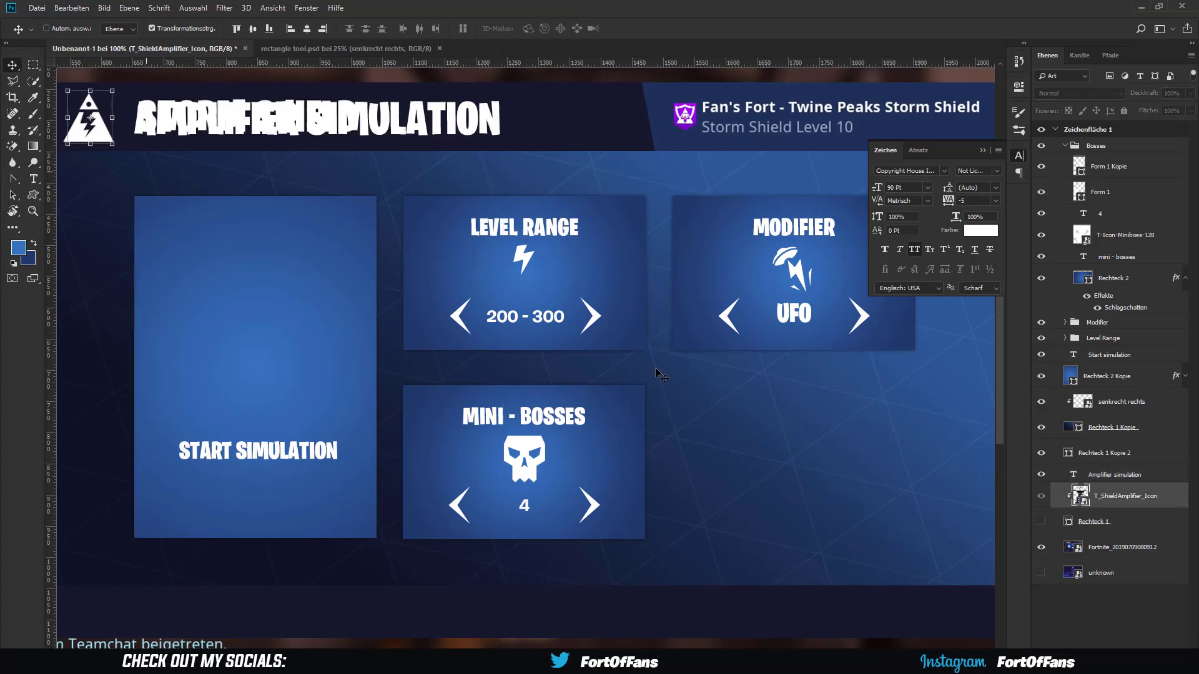
{"action": "left_click", "coordinate": [1041, 522]}
{"action": "left_click", "coordinate": [1088, 524]}
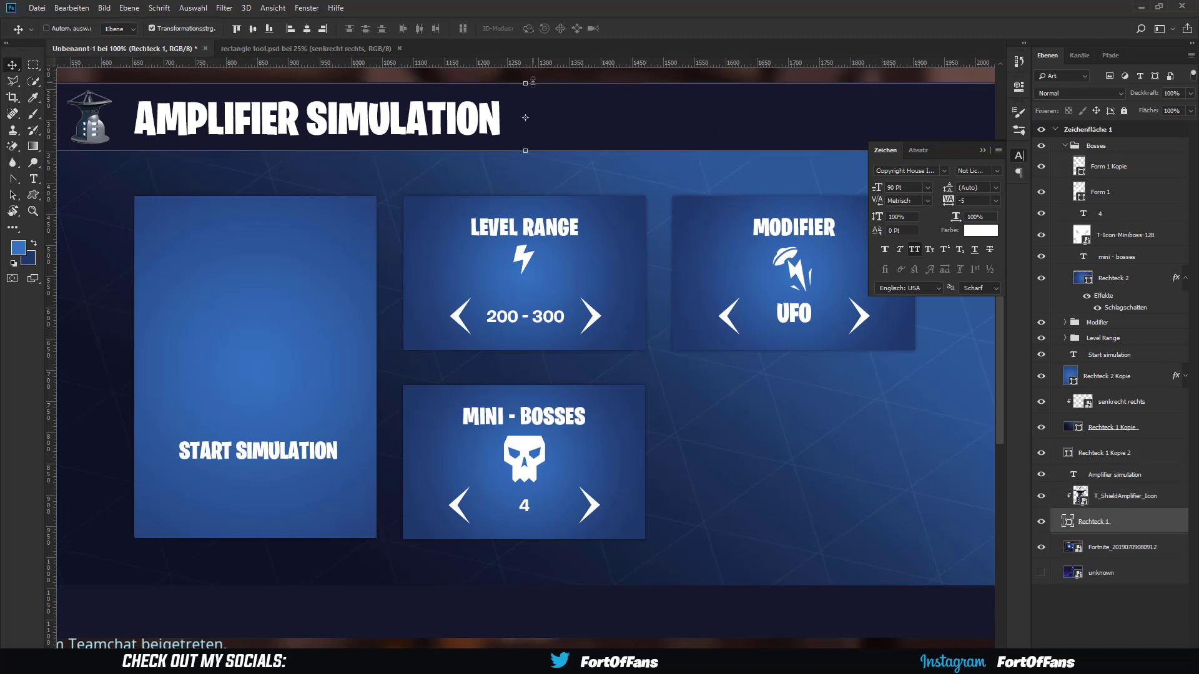
{"action": "key", "text": "ctrl+t"}
{"action": "key", "text": "Return"}
{"action": "key", "text": "ctrl+shift+alt+n"}
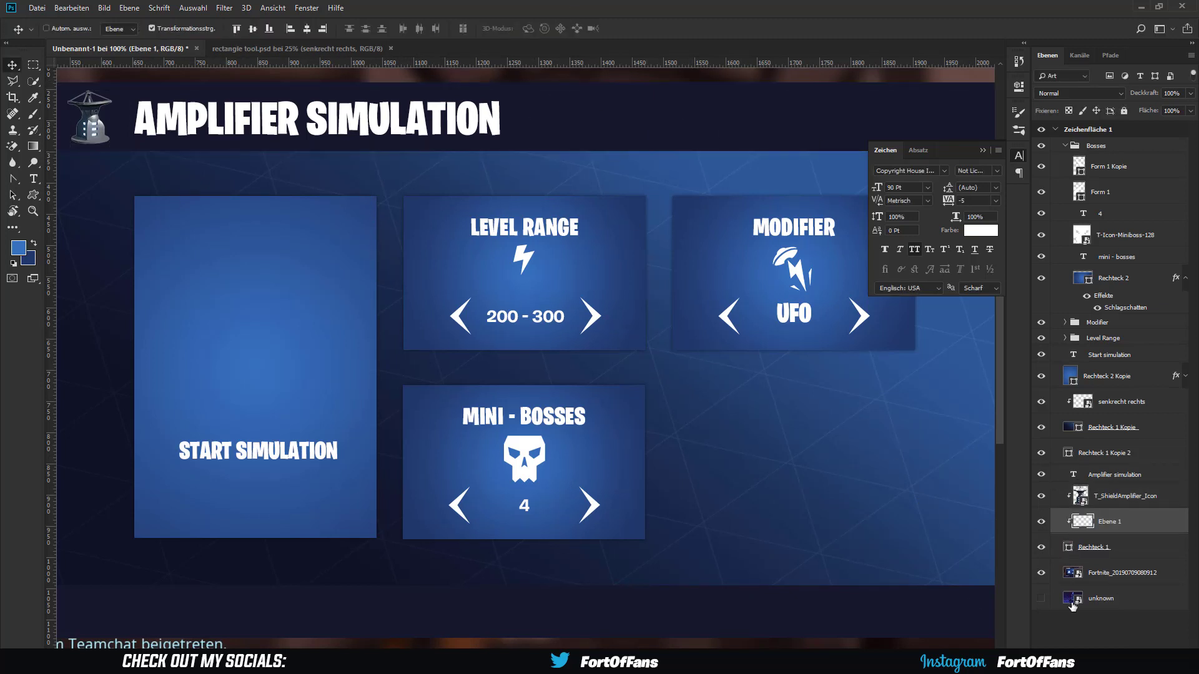
- Select a slanted area over the header's right side on a new clipped layer
{"action": "key", "text": "ctrl+z"}
{"action": "scroll", "coordinate": [278, 269], "scroll_direction": "up", "scroll_amount": 2}
{"action": "scroll", "coordinate": [282, 275], "scroll_direction": "down", "scroll_amount": 4}
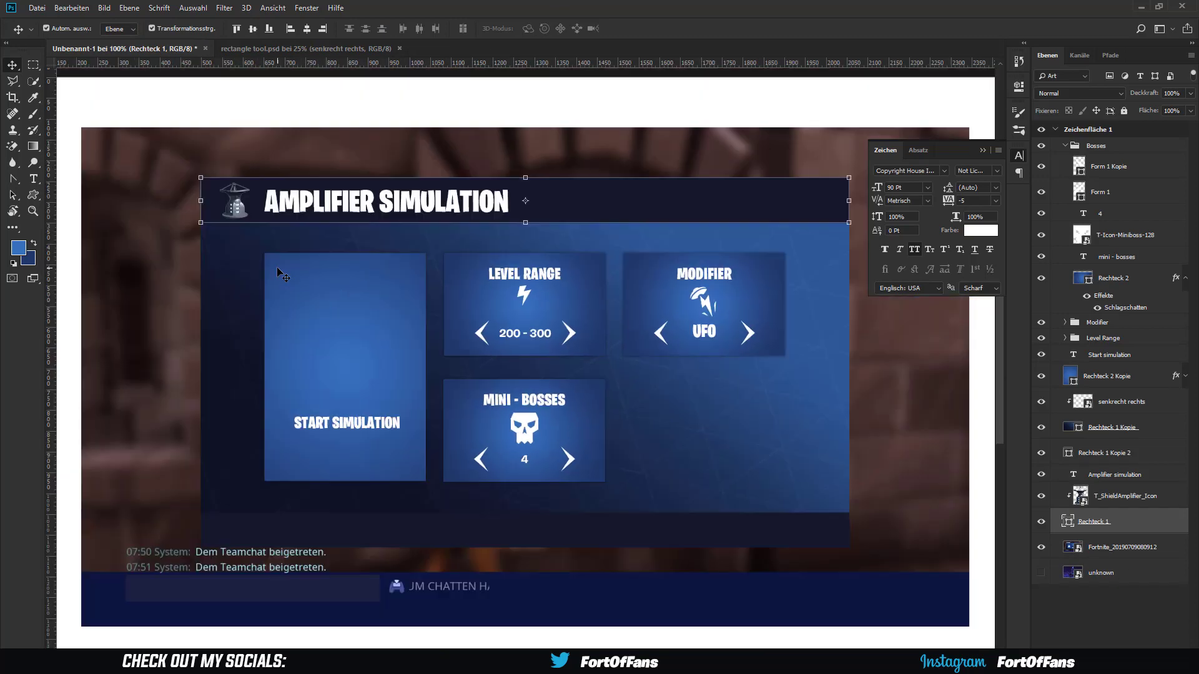
{"action": "key", "text": "l"}
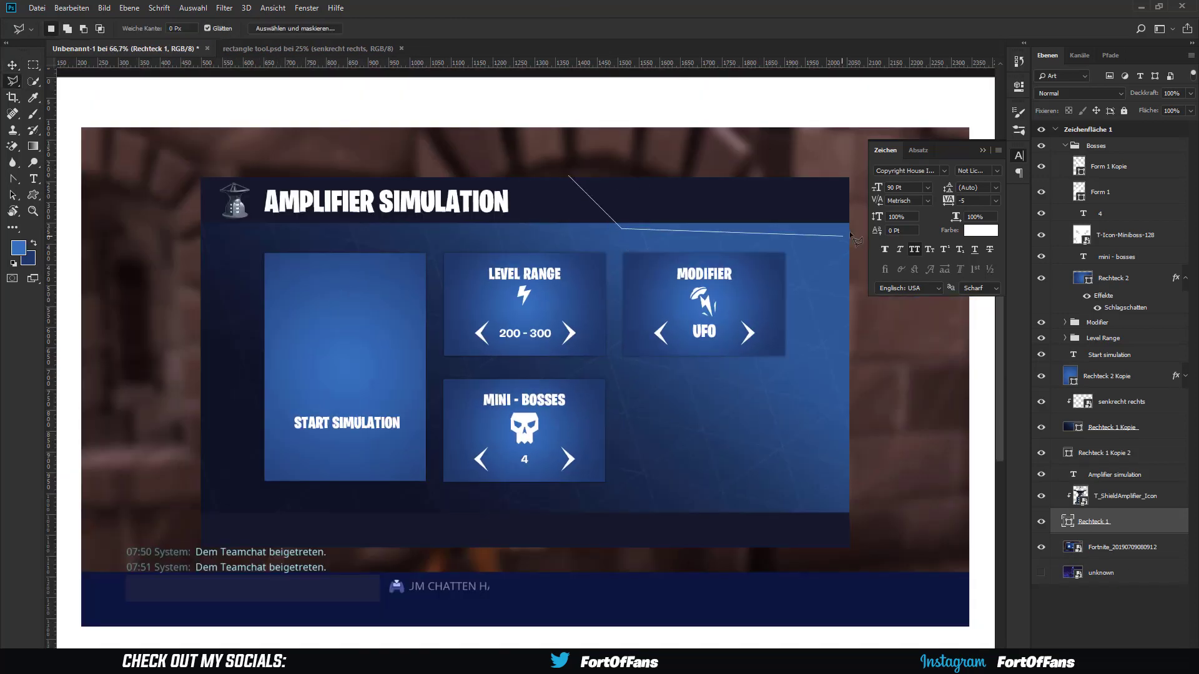
{"action": "left_click", "coordinate": [570, 178]}
{"action": "right_click", "coordinate": [33, 146]}
{"action": "left_click", "coordinate": [75, 164]}
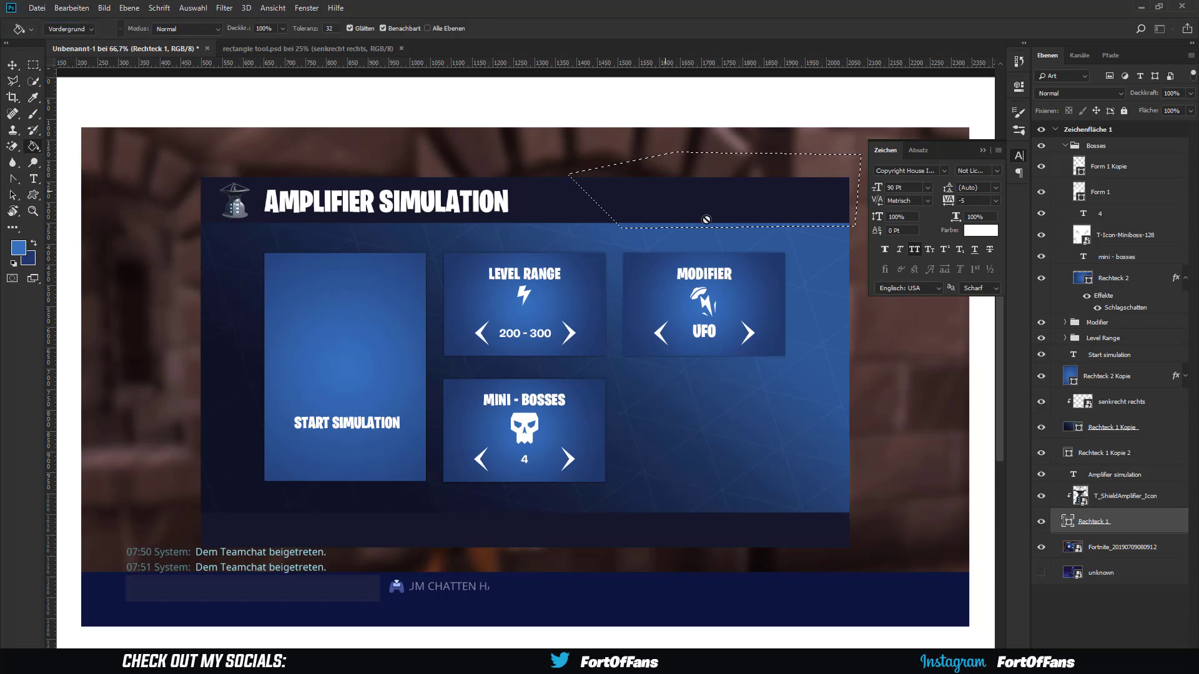
- Fill the slanted selection with blue at 33% opacity and start a new text layer
{"action": "key", "text": "ctrl+shift+z"}
{"action": "key", "text": "alt+BackSpace"}
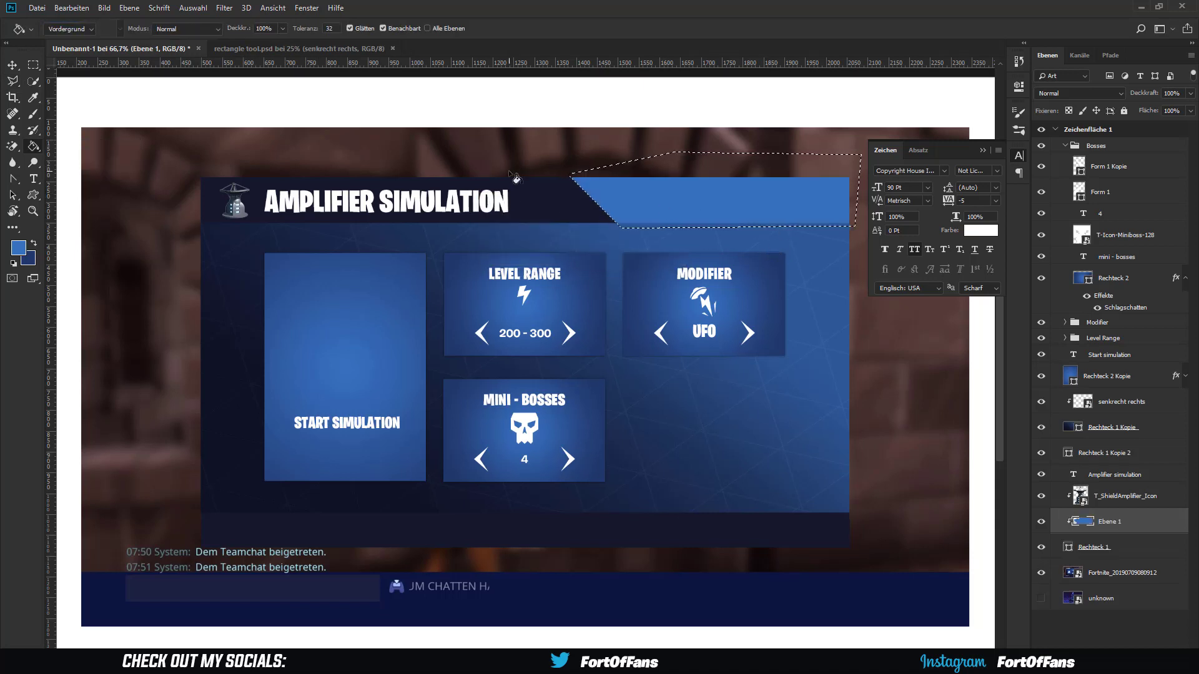
{"action": "left_click_drag", "start_coordinate": [1152, 100], "coordinate": [1117, 101]}
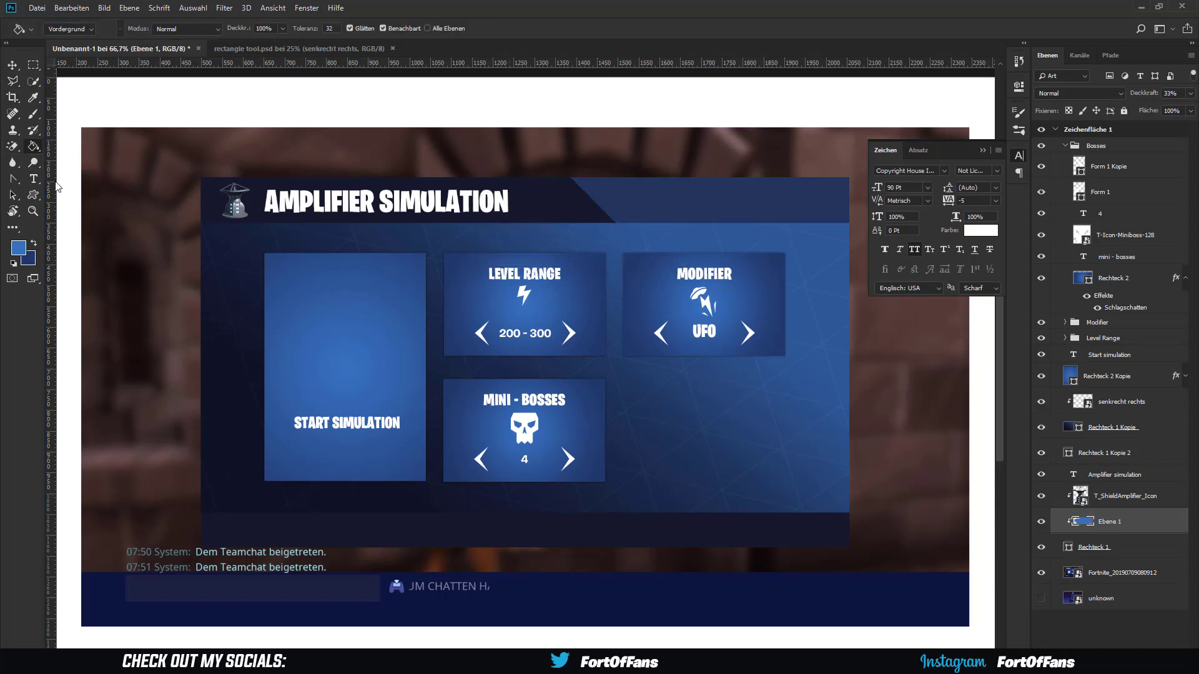
{"action": "key", "text": "t"}
{"action": "left_click", "coordinate": [618, 186]}
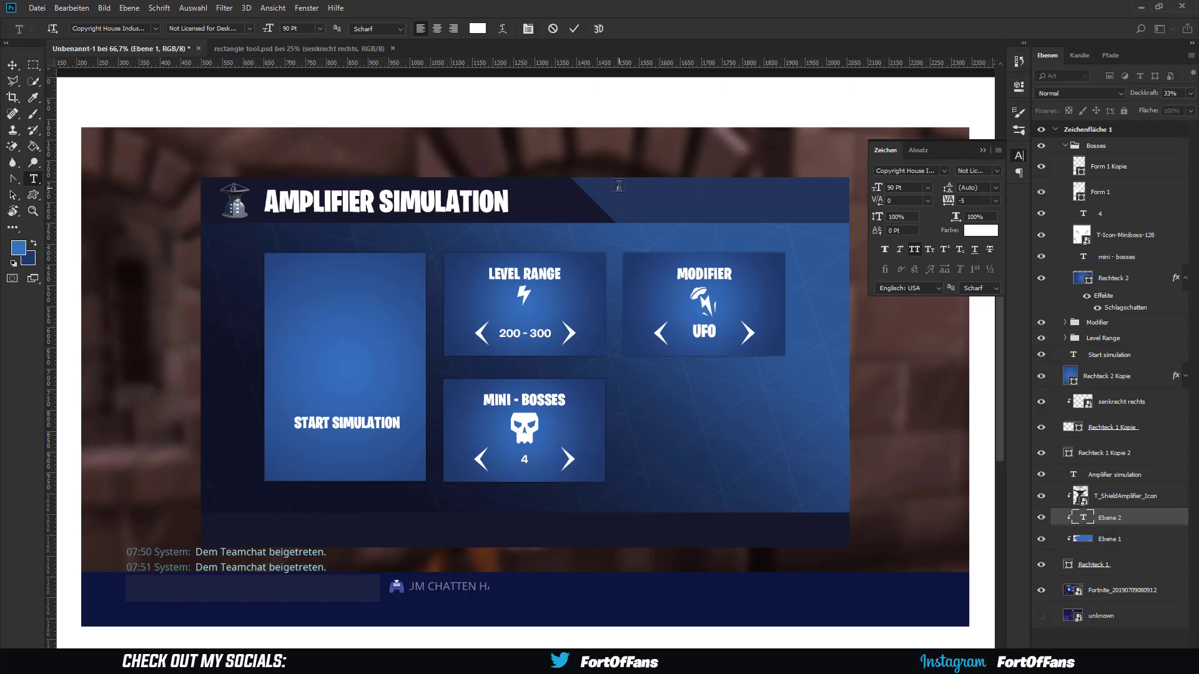
- Set the credit text to size 5 and move it to the header's right end beside the badge
{"action": "left_click", "coordinate": [899, 187]}
{"action": "type", "text": "5"}
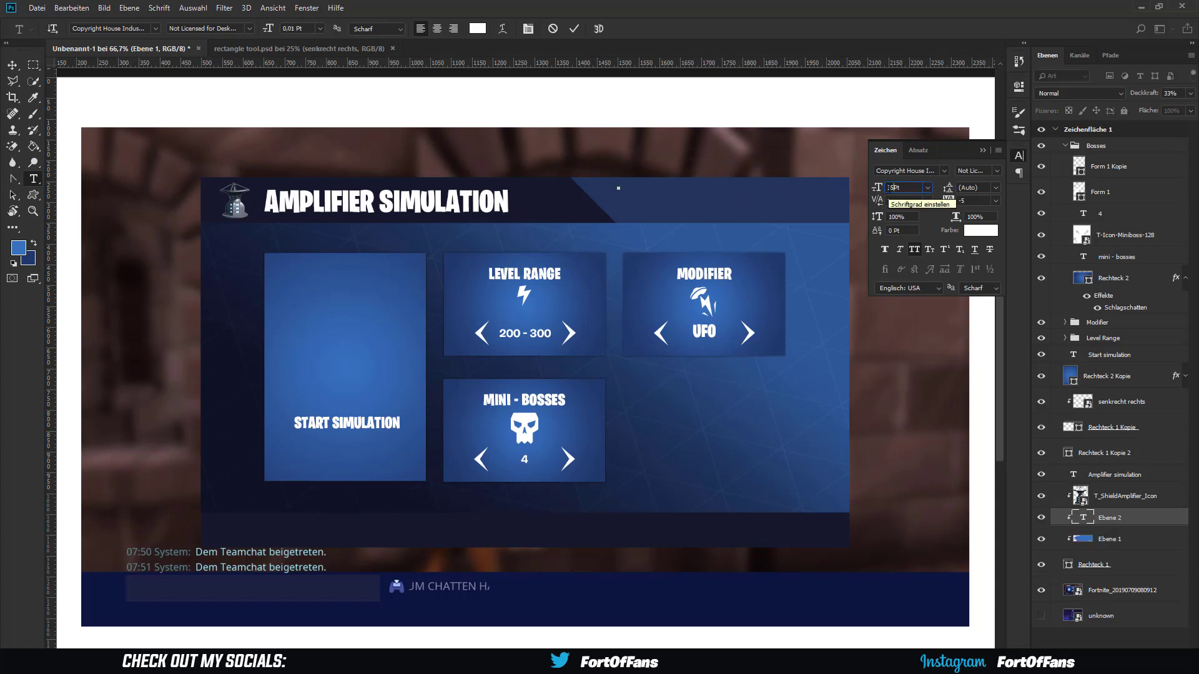
{"action": "key", "text": "Return"}
{"action": "key", "text": "ctrl+Return"}
{"action": "key", "text": "v"}
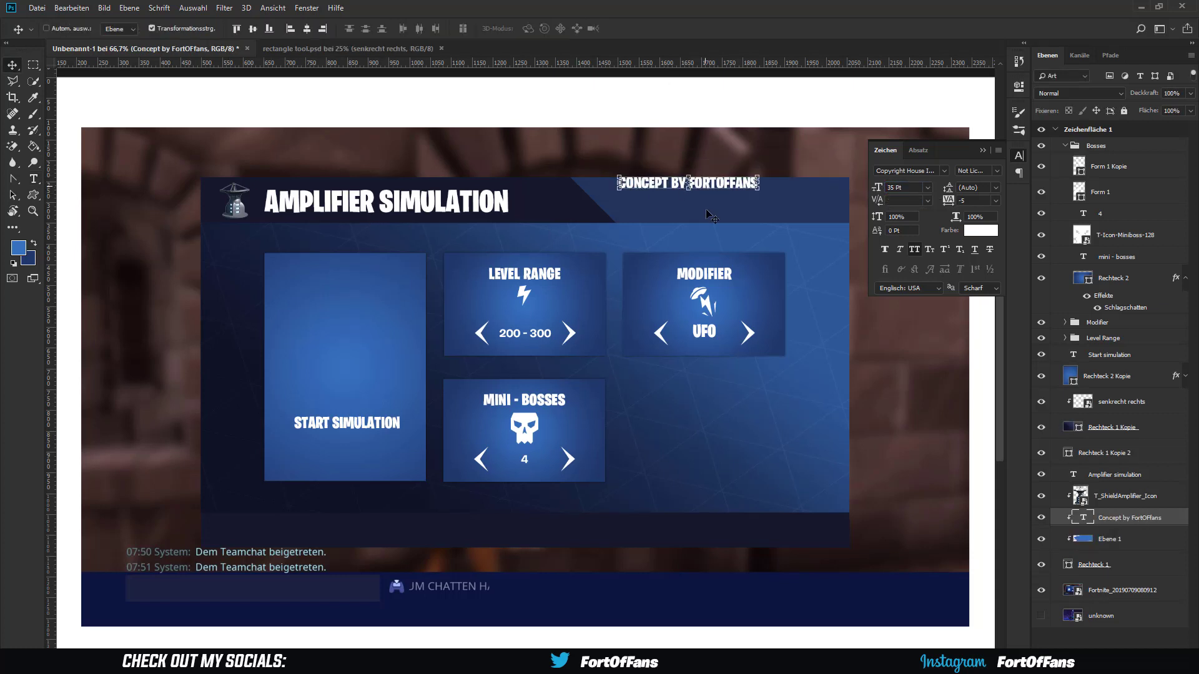
{"action": "left_click_drag", "start_coordinate": [709, 182], "coordinate": [782, 201]}
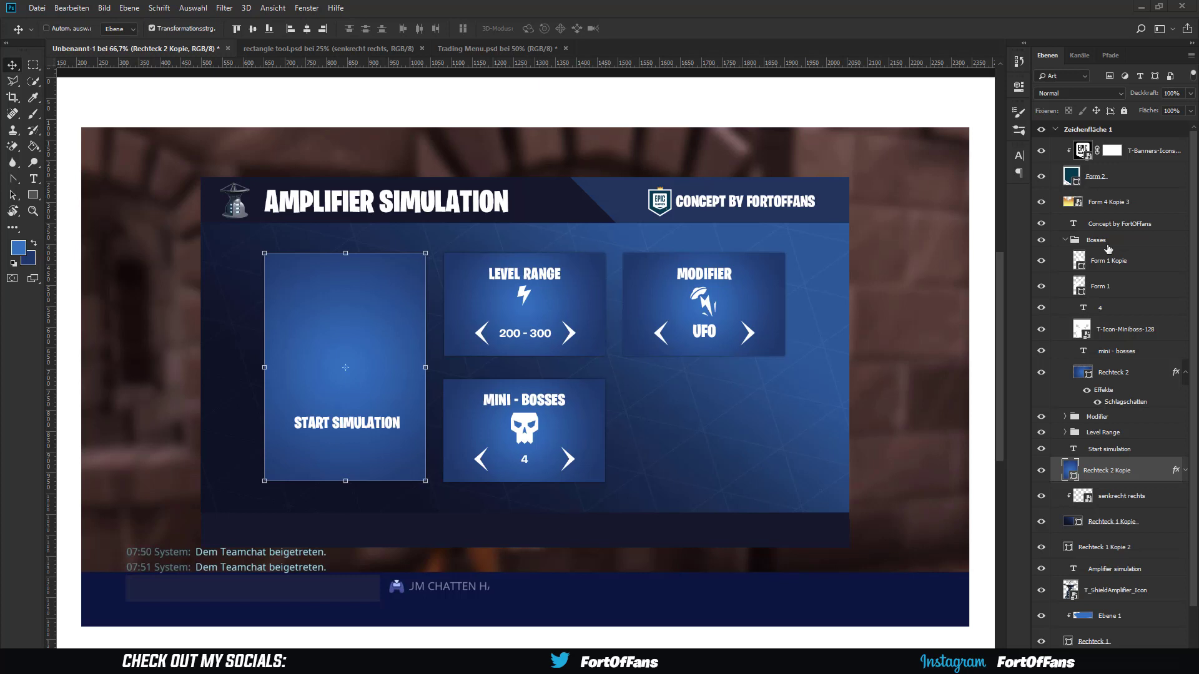
- Alt-drag the Bosses group to duplicate the MINI - BOSSES box to its right
{"action": "left_click", "coordinate": [1064, 241]}
{"action": "left_click", "coordinate": [1126, 274]}
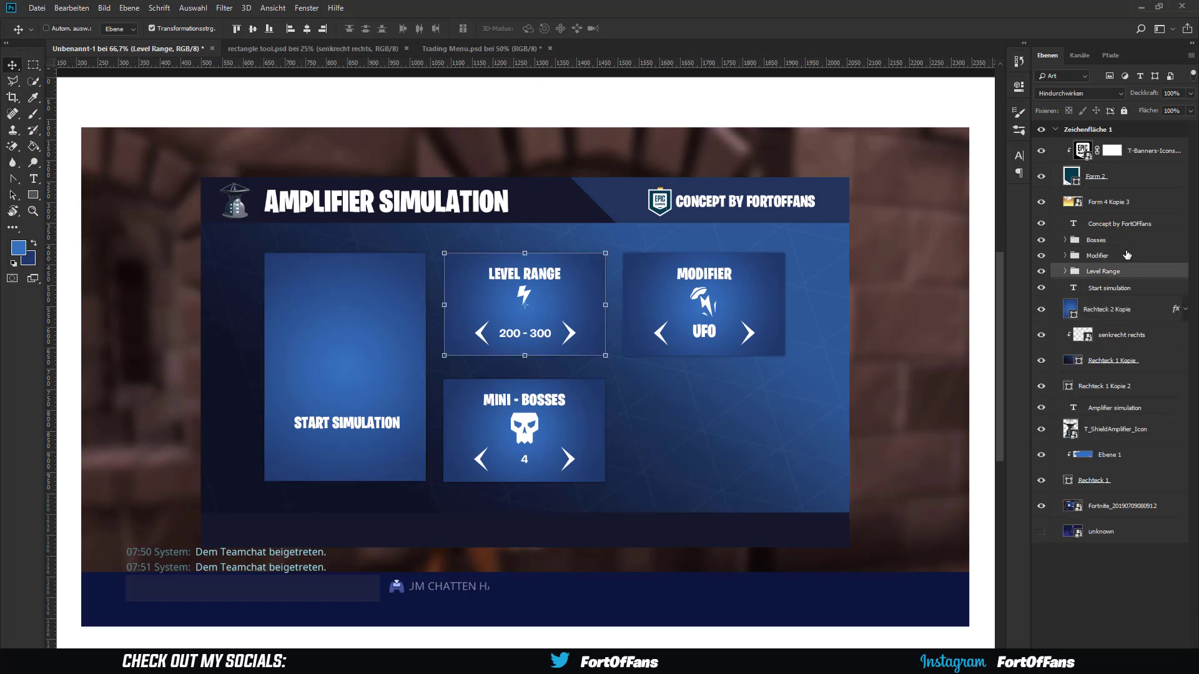
{"action": "left_click", "coordinate": [1096, 240]}
{"action": "left_click_drag", "start_coordinate": [640, 428], "coordinate": [776, 427]}
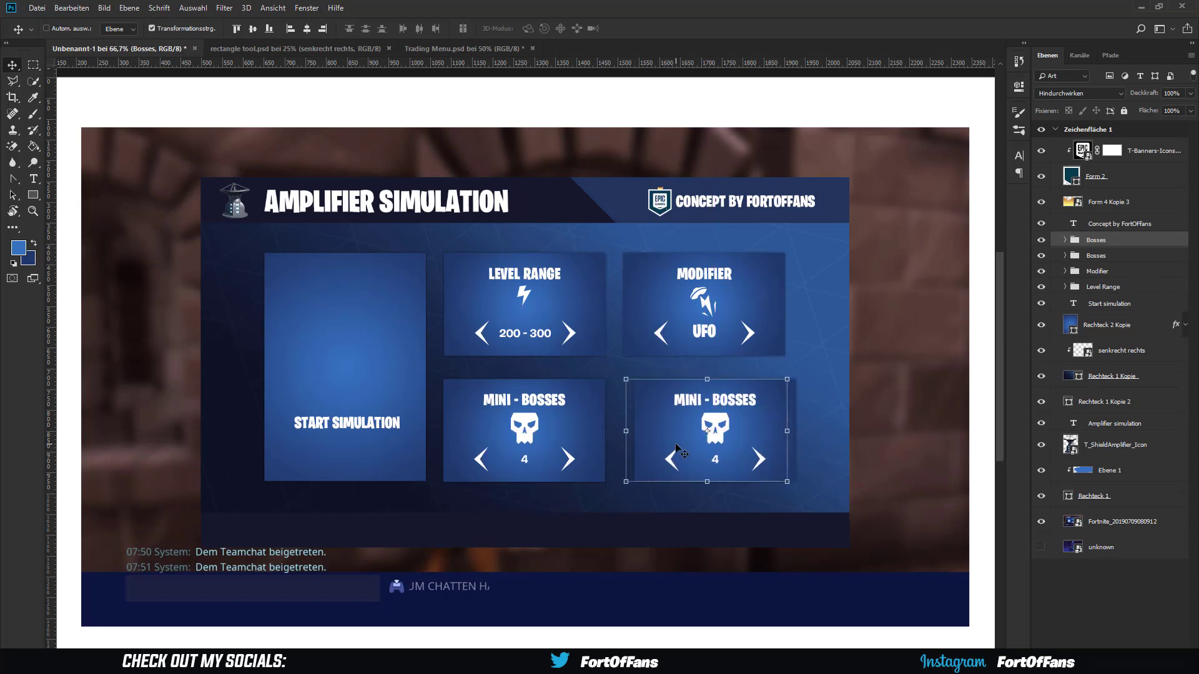
{"action": "key", "text": "ctrl+plus"}
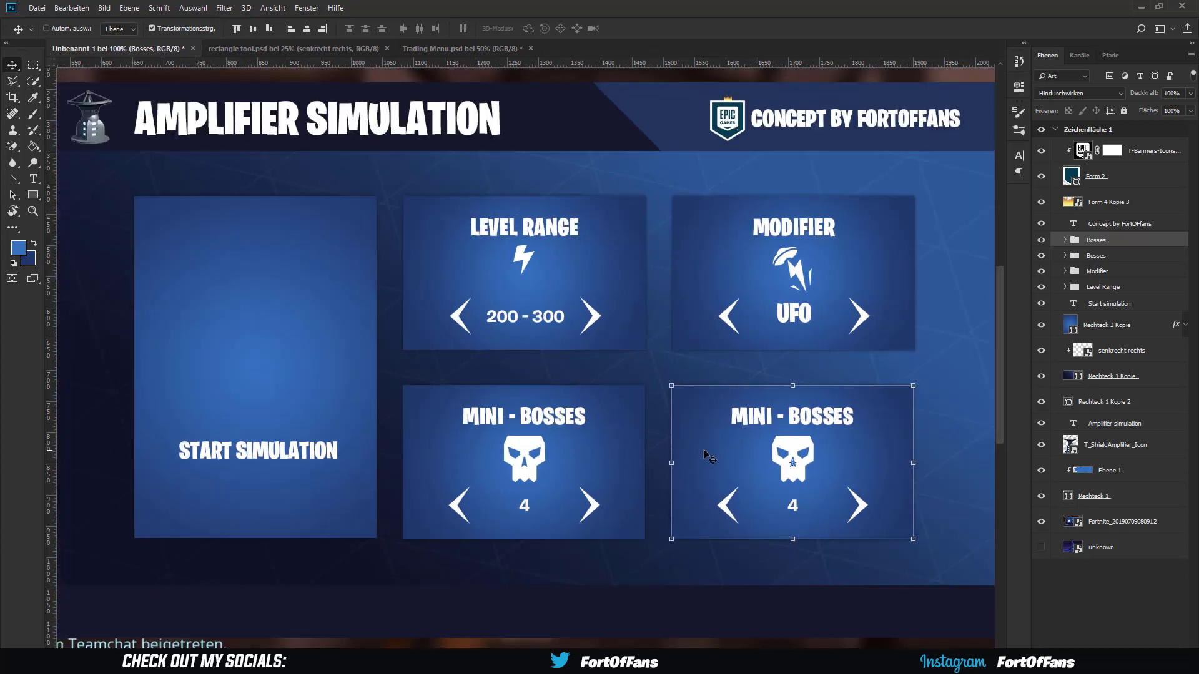
- Retitle the copied box TIME
{"action": "left_click", "coordinate": [1065, 240]}
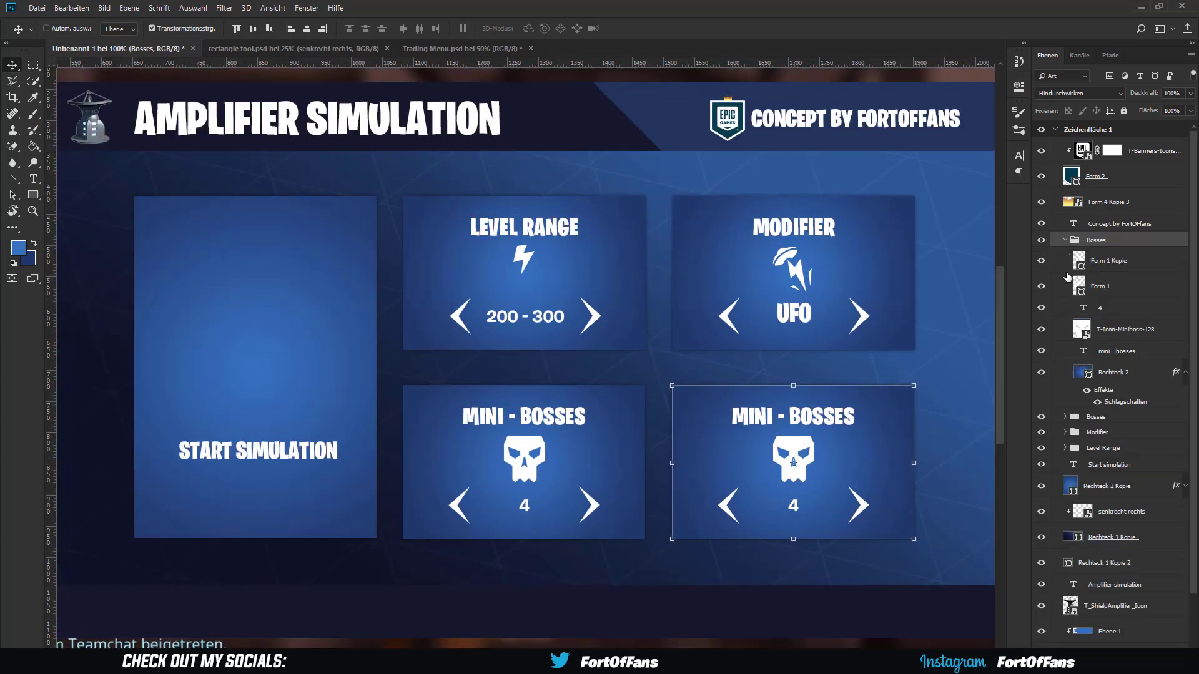
{"action": "double_click", "coordinate": [1084, 352]}
{"action": "type", "text": "time"}
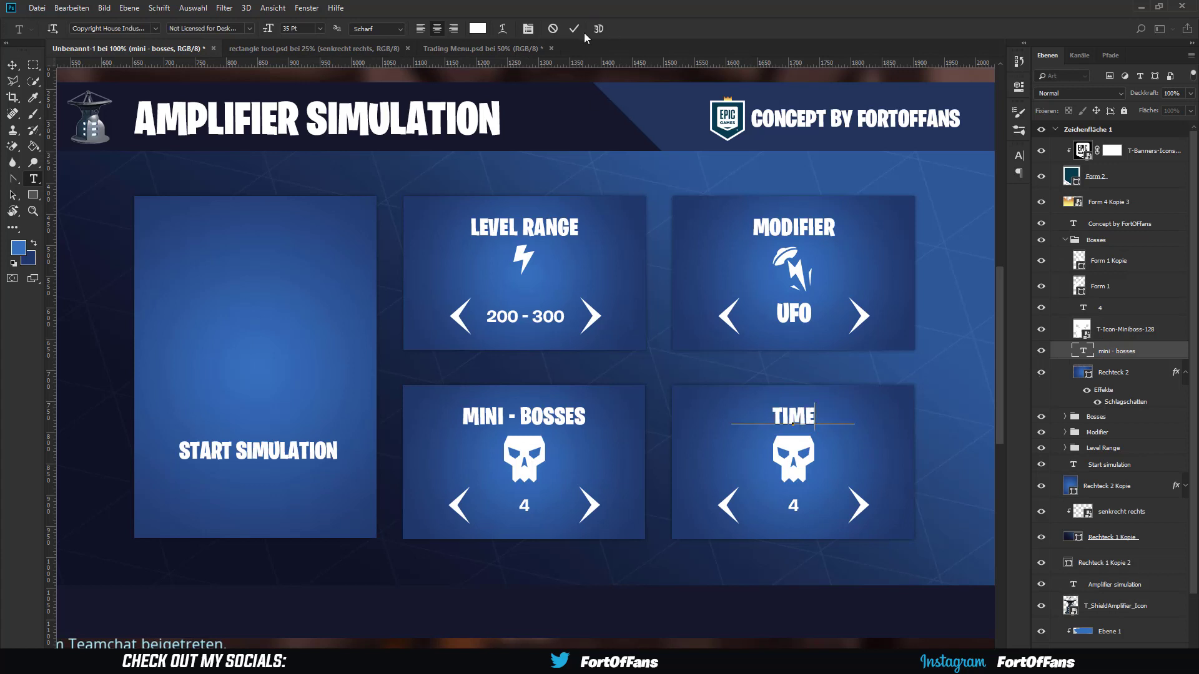
{"action": "left_click", "coordinate": [574, 29]}
- Change the TIME box's value from 4 to 12m
{"action": "left_click", "coordinate": [800, 503], "text": "ctrl"}
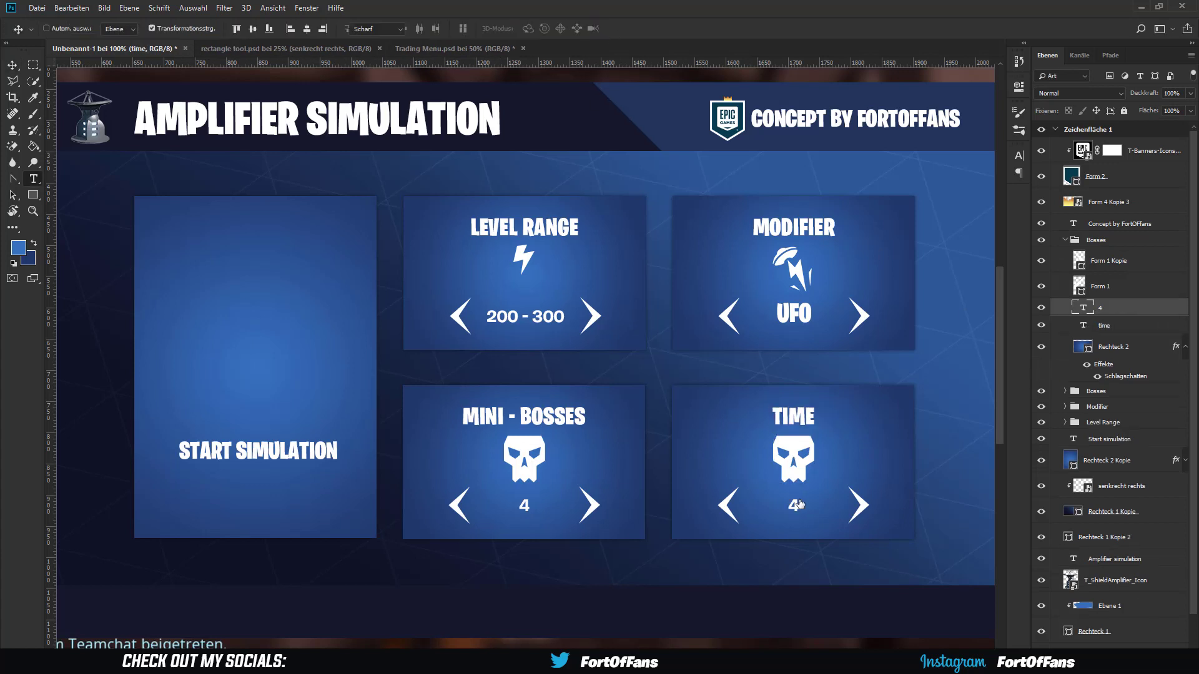
{"action": "double_click", "coordinate": [799, 503]}
{"action": "type", "text": "12M"}
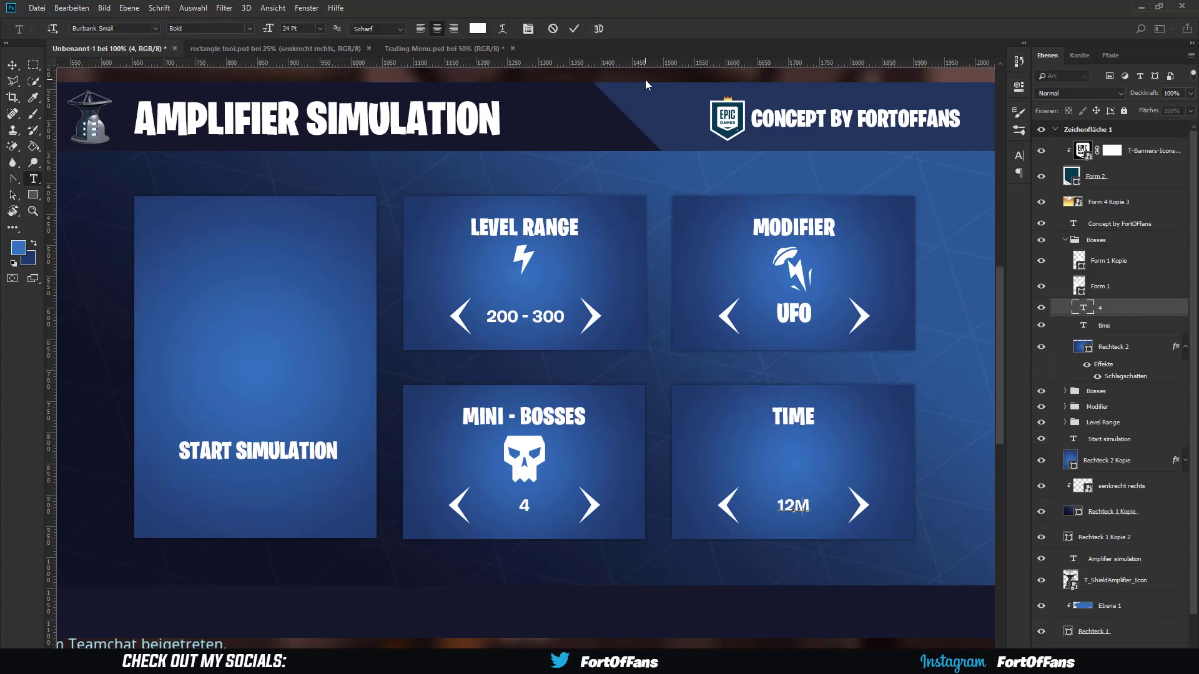
{"action": "key", "text": "ctrl+a"}
{"action": "left_click", "coordinate": [1019, 155]}
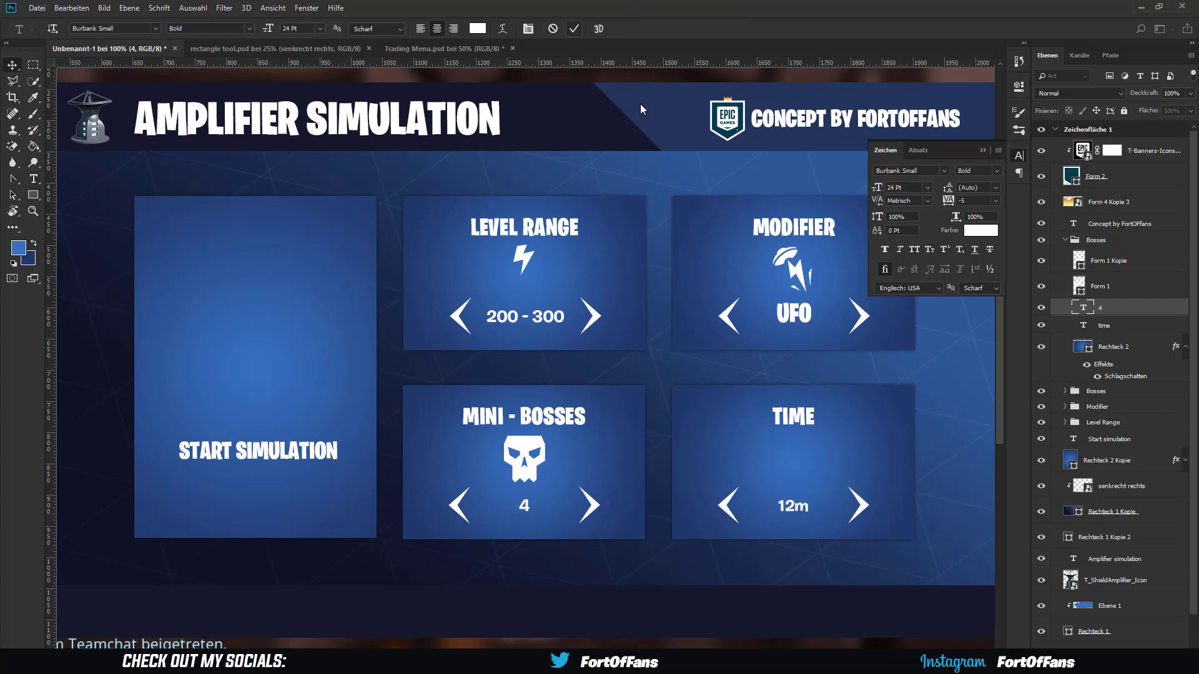
{"action": "left_click", "coordinate": [12, 64]}
- Place the clock icon into the document
{"action": "left_click", "coordinate": [1065, 240]}
{"action": "left_click", "coordinate": [1065, 271]}
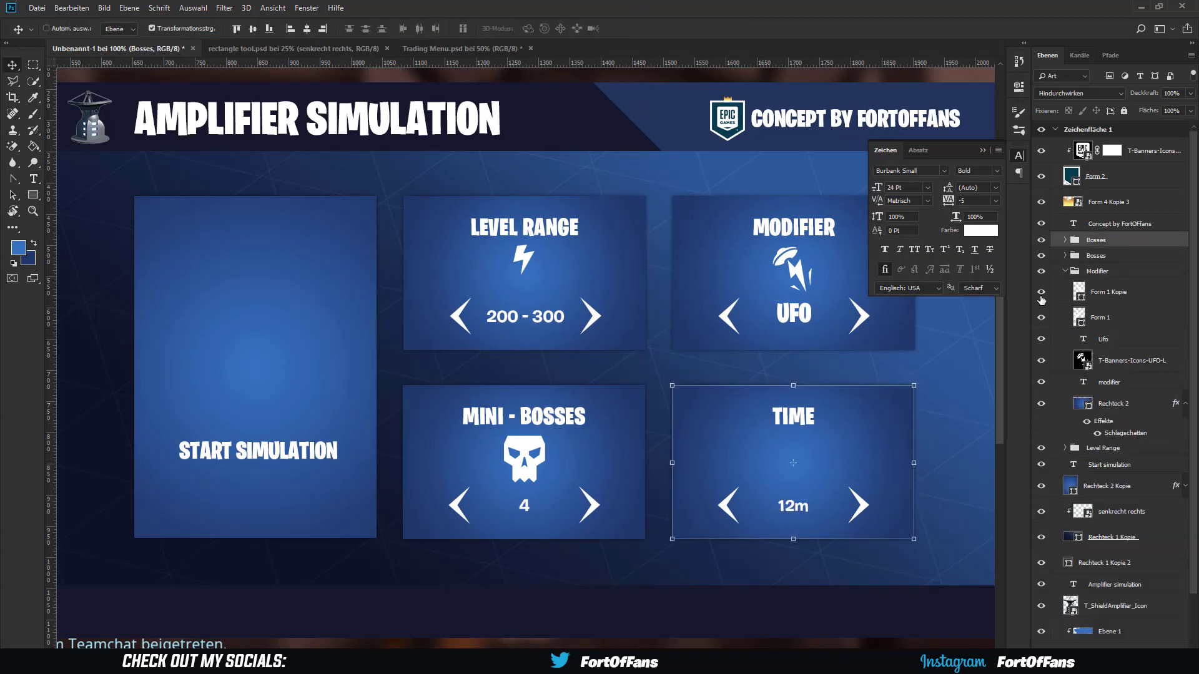
{"action": "left_click", "coordinate": [793, 312], "text": "ctrl"}
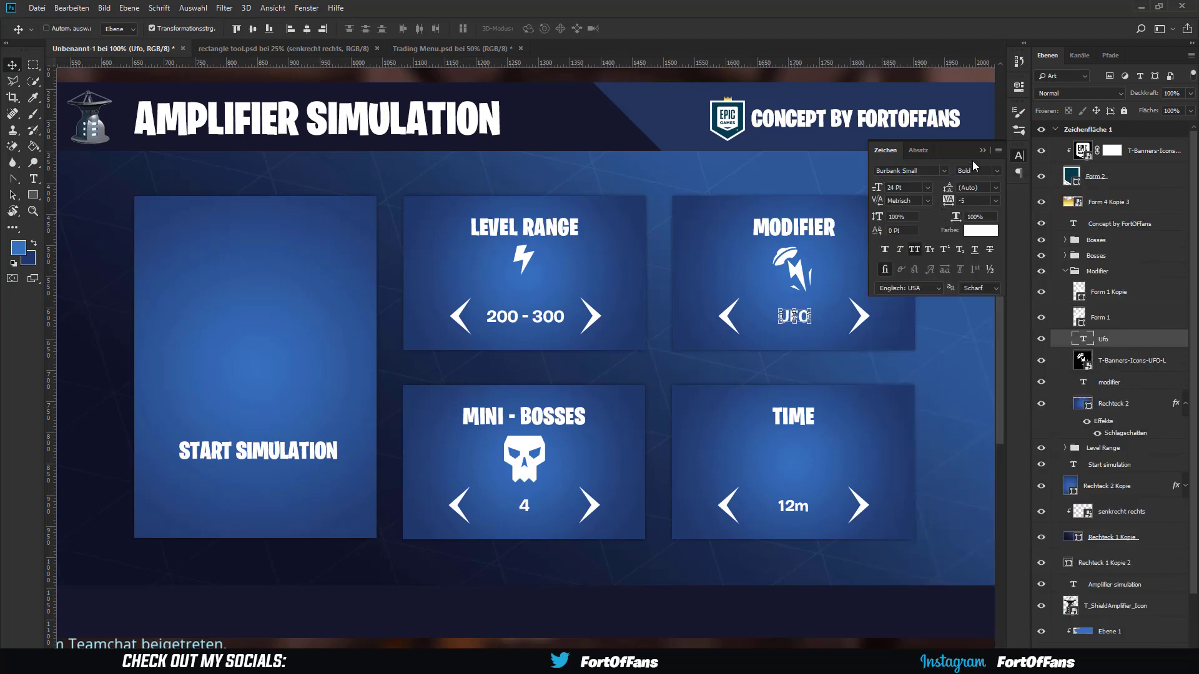
{"action": "left_click", "coordinate": [963, 225]}
{"action": "left_click", "coordinate": [1066, 271]}
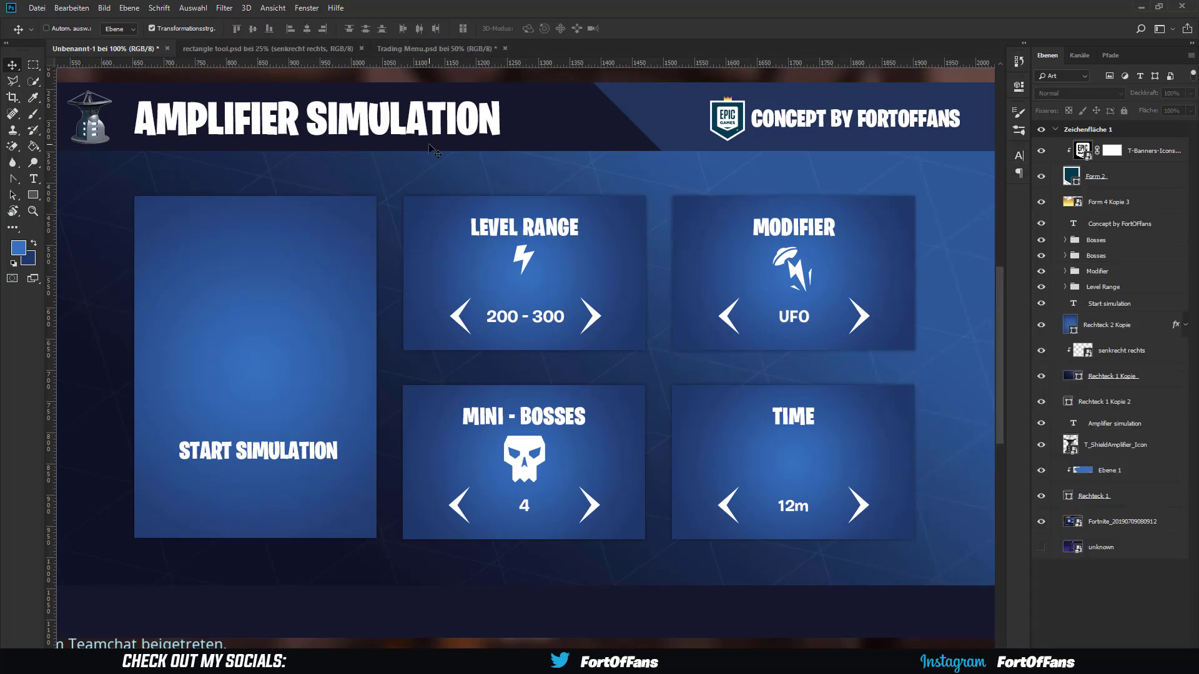
{"action": "left_click", "coordinate": [525, 366]}
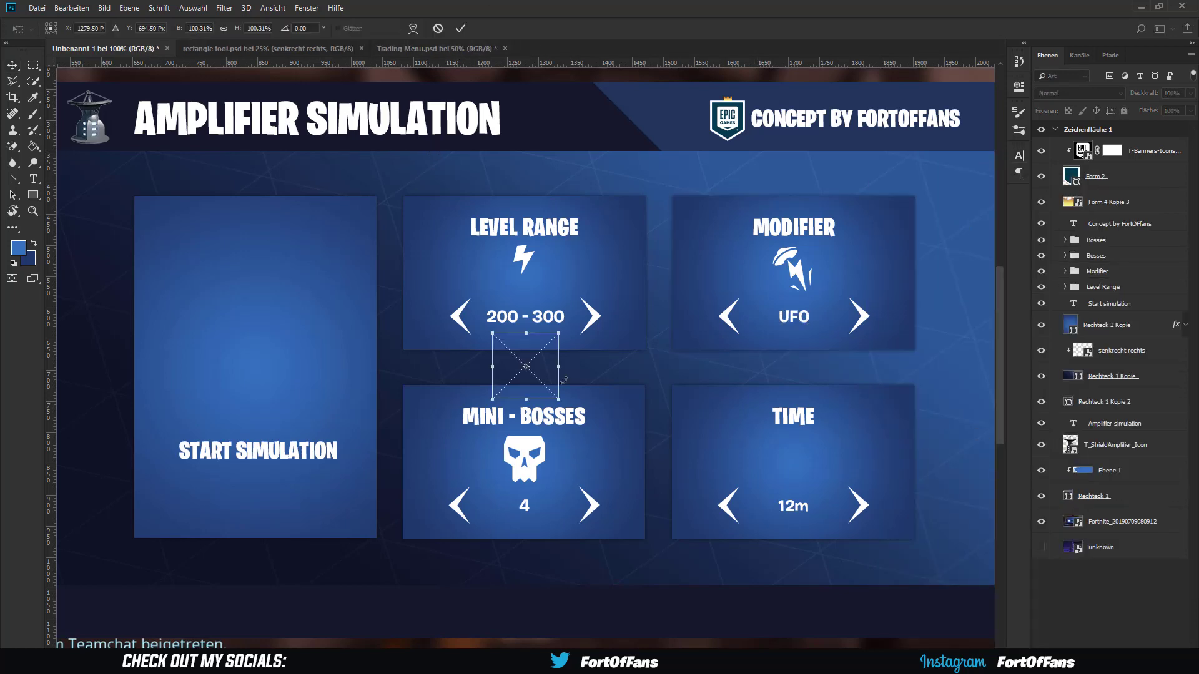
- Scale the placed clock to 75% and move it into the TIME box
{"action": "left_click", "coordinate": [224, 28]}
{"action": "left_click", "coordinate": [199, 28]}
{"action": "type", "text": "75"}
{"action": "key", "text": "Tab"}
{"action": "left_click_drag", "start_coordinate": [537, 385], "coordinate": [805, 472]}
{"action": "key", "text": "Return"}
{"action": "left_click", "coordinate": [214, 507]}
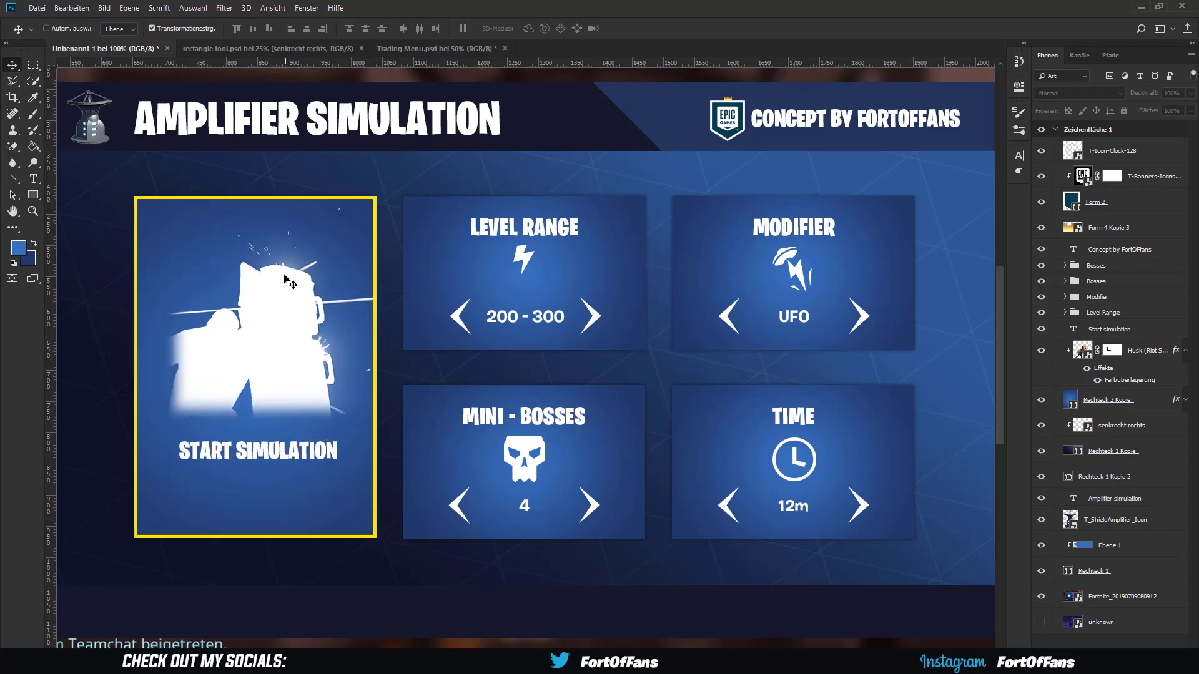
{"action": "key", "text": "ctrl+minus"}
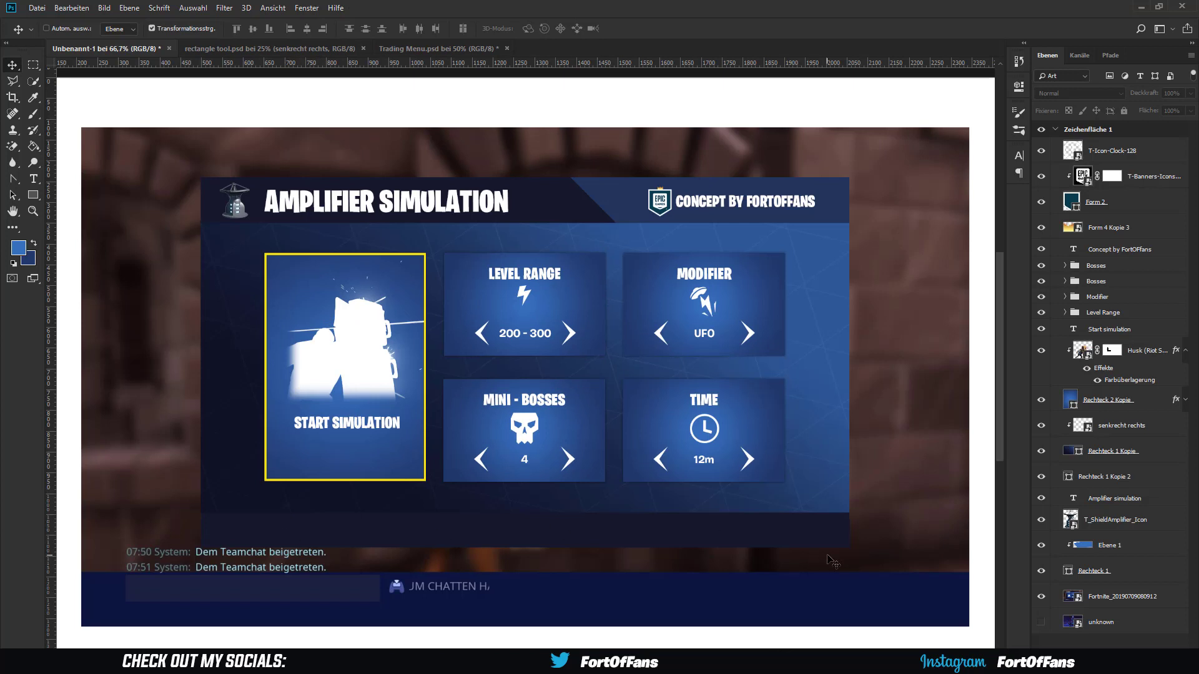
- Hide the Fortnite background and stretch the dark bottom bar up to fill the gap
{"action": "left_click", "coordinate": [1040, 596]}
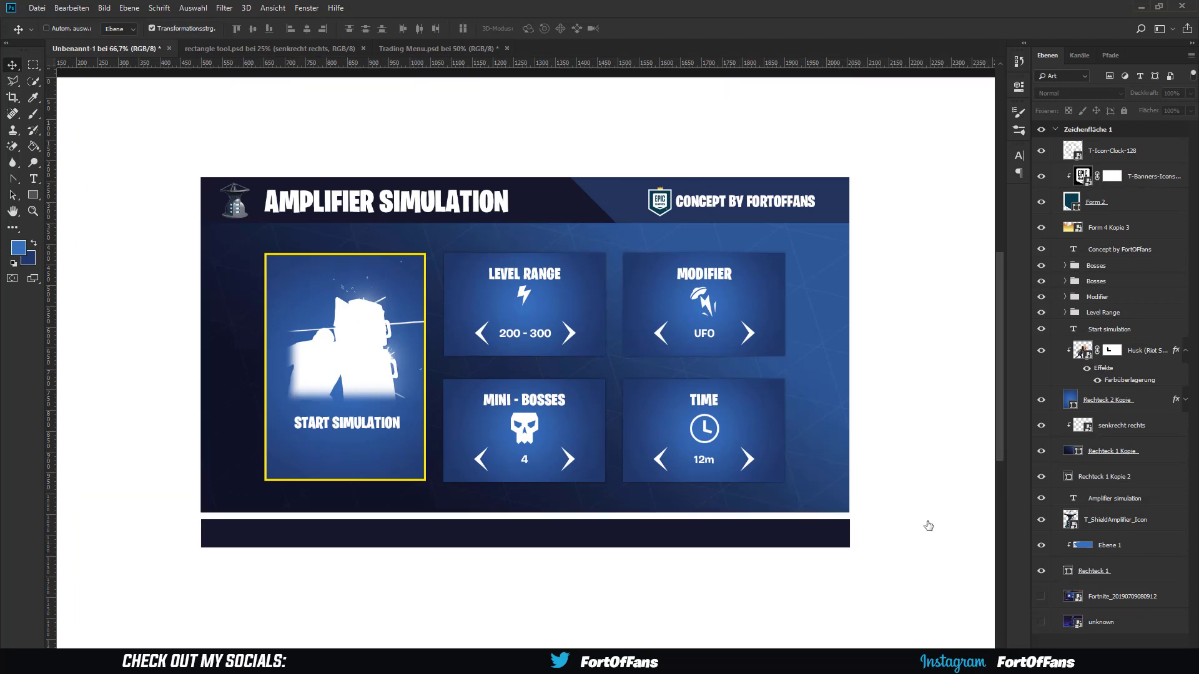
{"action": "left_click", "coordinate": [1105, 476]}
{"action": "key", "text": "ctrl+t"}
{"action": "left_click_drag", "start_coordinate": [525, 514], "coordinate": [524, 511]}
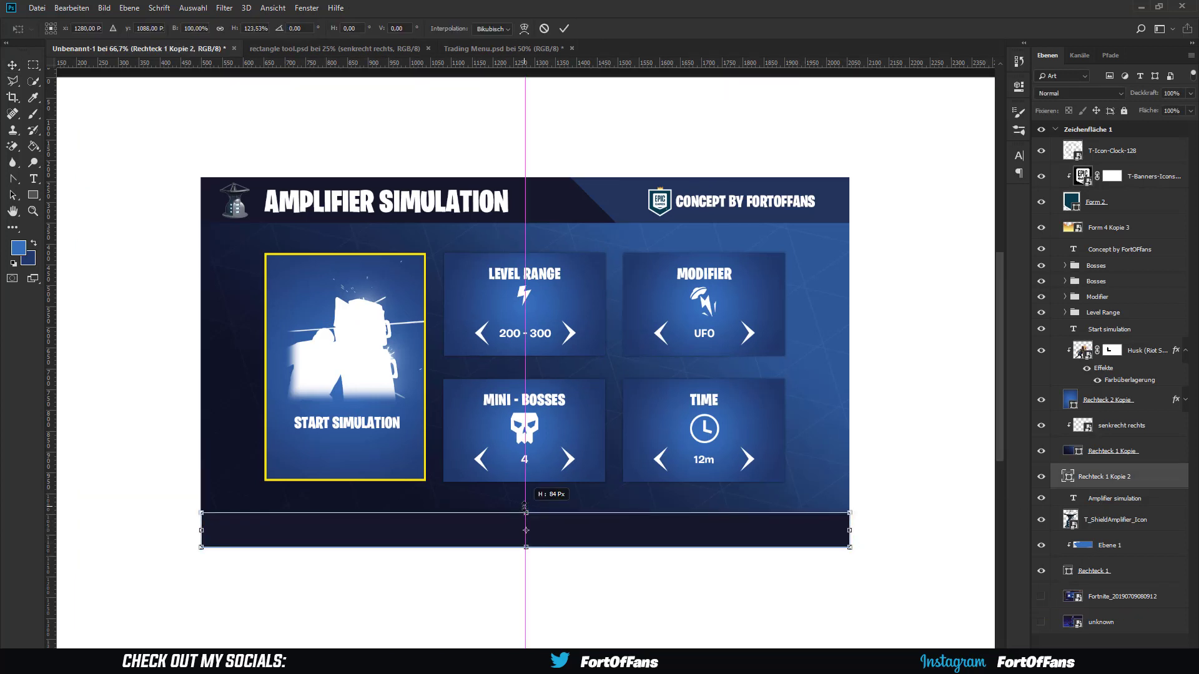
{"action": "key", "text": "ctrl+plus"}
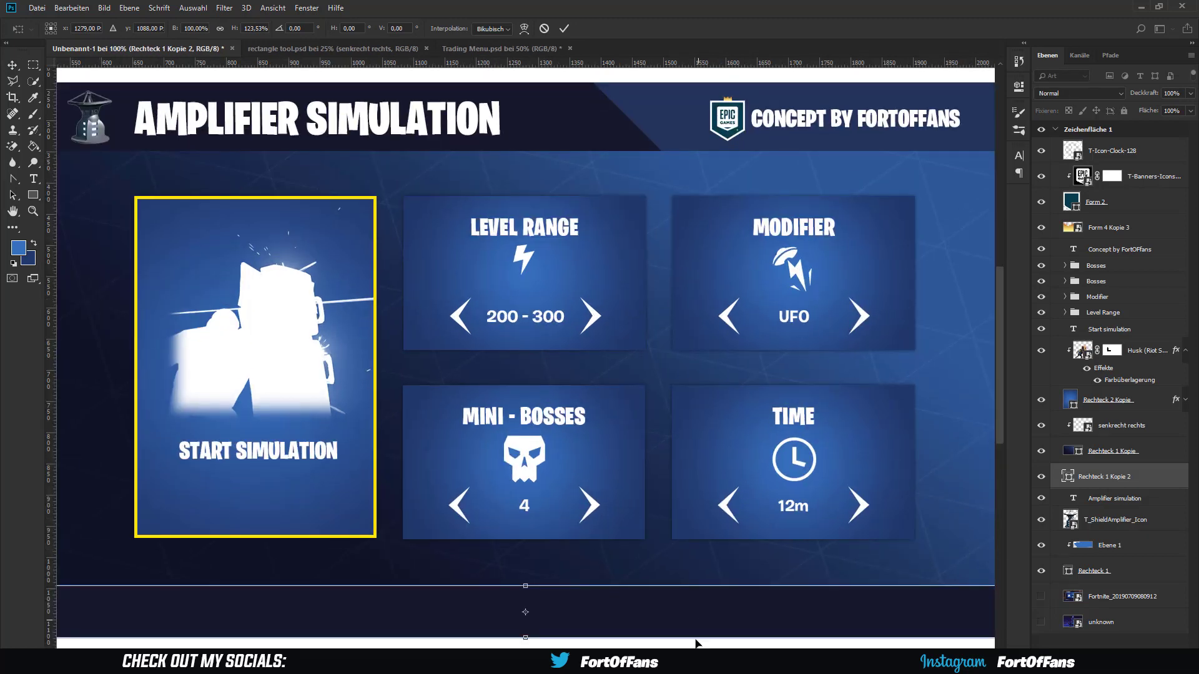
{"action": "scroll", "coordinate": [697, 643], "scroll_direction": "left", "scroll_amount": 5}
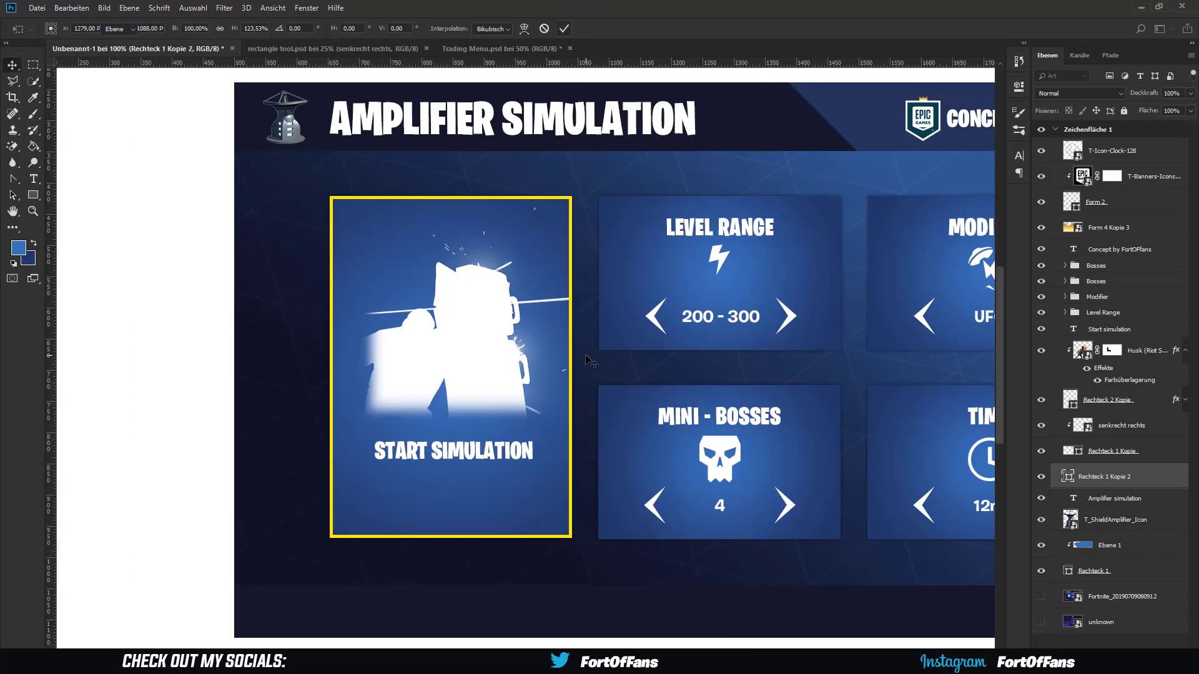
{"action": "key", "text": "Return"}
{"action": "key", "text": "ctrl+minus"}
{"action": "key", "text": "ctrl+minus"}
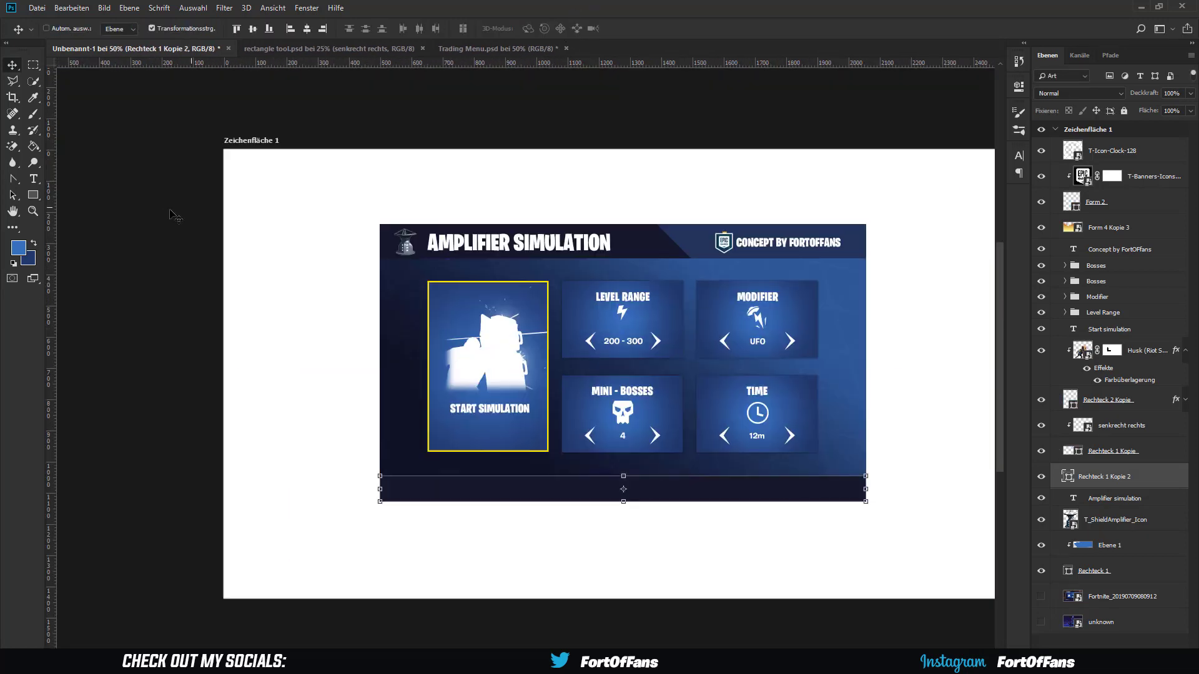
{"action": "left_click", "coordinate": [1100, 571]}
- Group all menu layers into a group named Menu Screen
{"action": "left_click", "coordinate": [1112, 151], "text": "shift"}
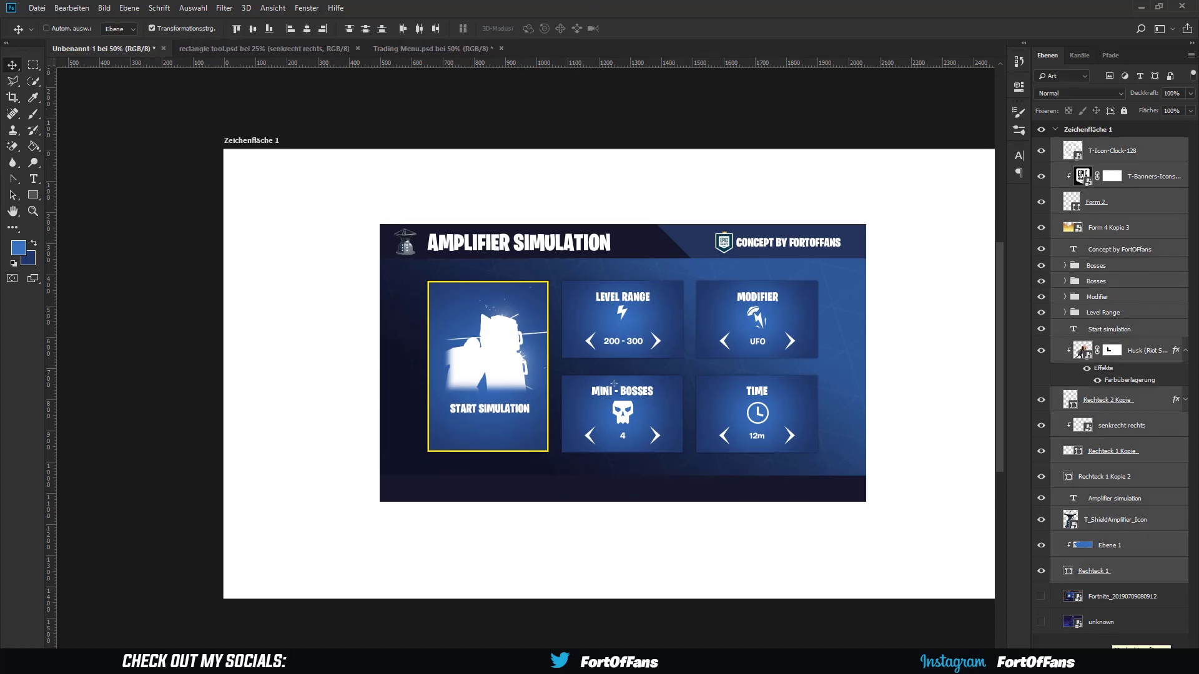
{"action": "left_click", "coordinate": [1186, 350]}
{"action": "key", "text": "ctrl+g"}
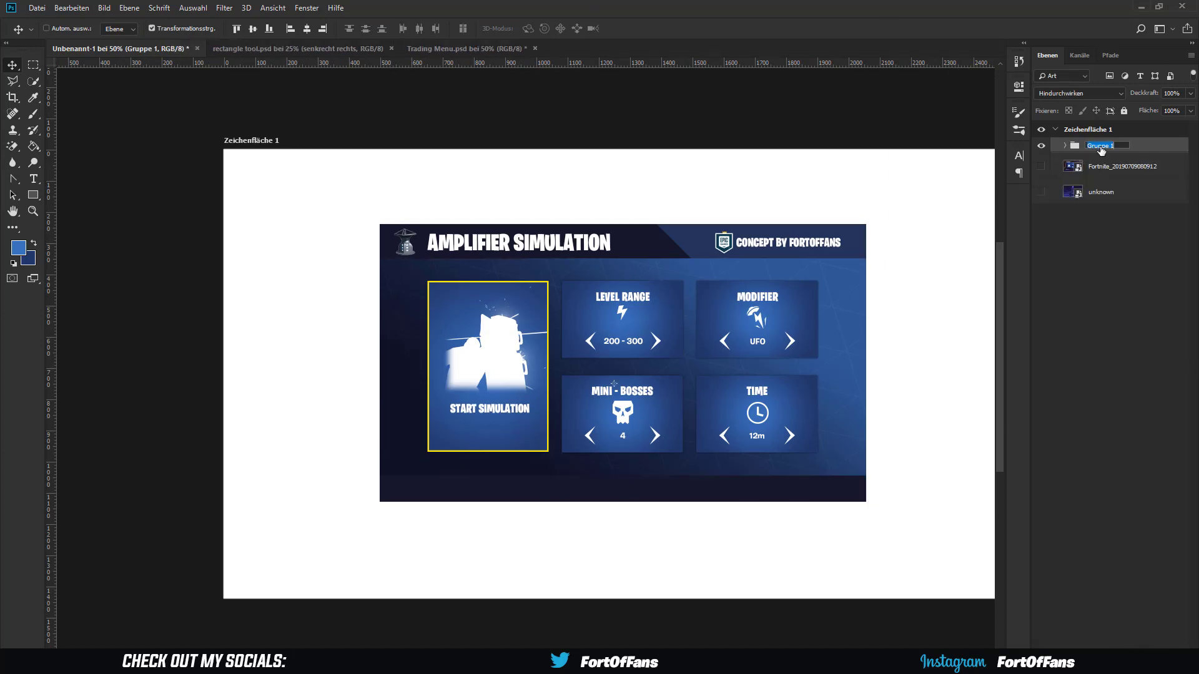
{"action": "type", "text": "Menu <Screen"}
{"action": "key", "text": "Return"}
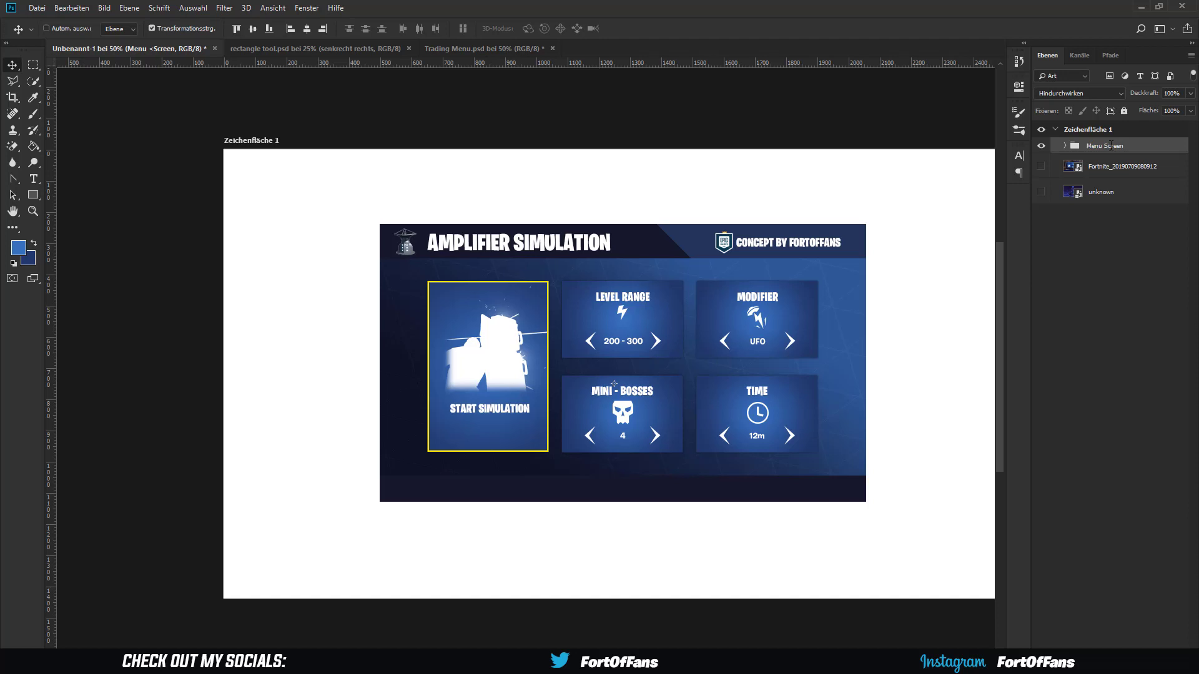
- Hide Menu Screen, close the rectangle tool and Trading Menu documents, and open unknown.png separately
{"action": "left_click", "coordinate": [1041, 145]}
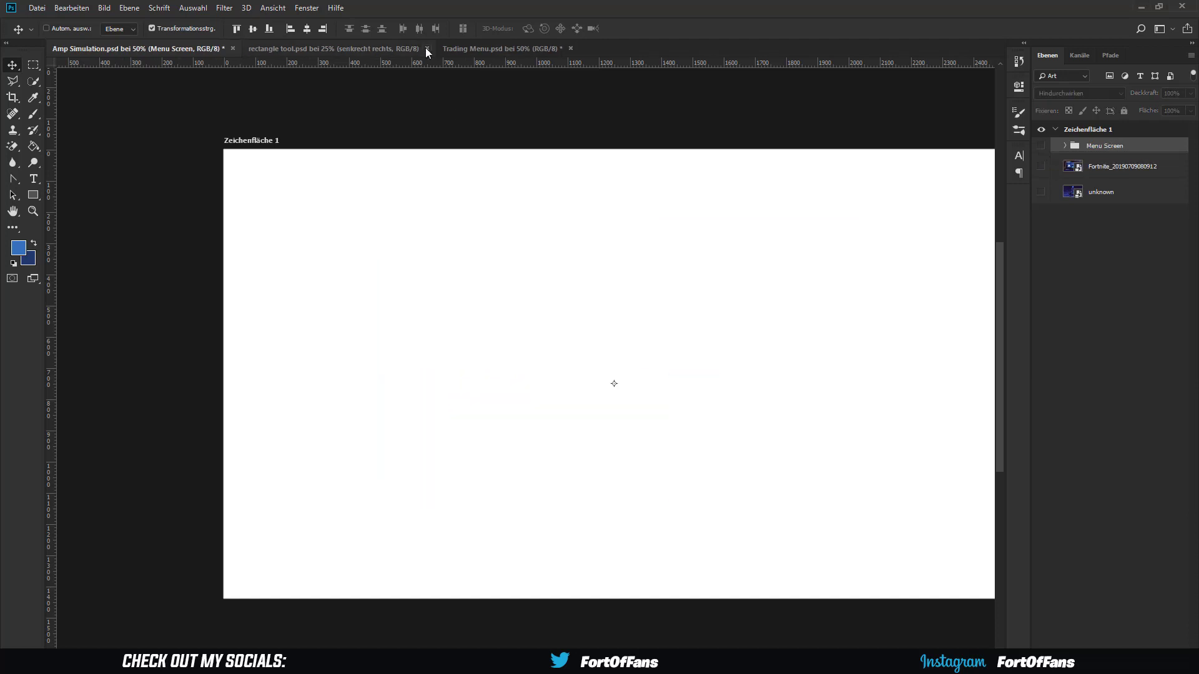
{"action": "left_click", "coordinate": [428, 48]}
{"action": "left_click", "coordinate": [368, 48]}
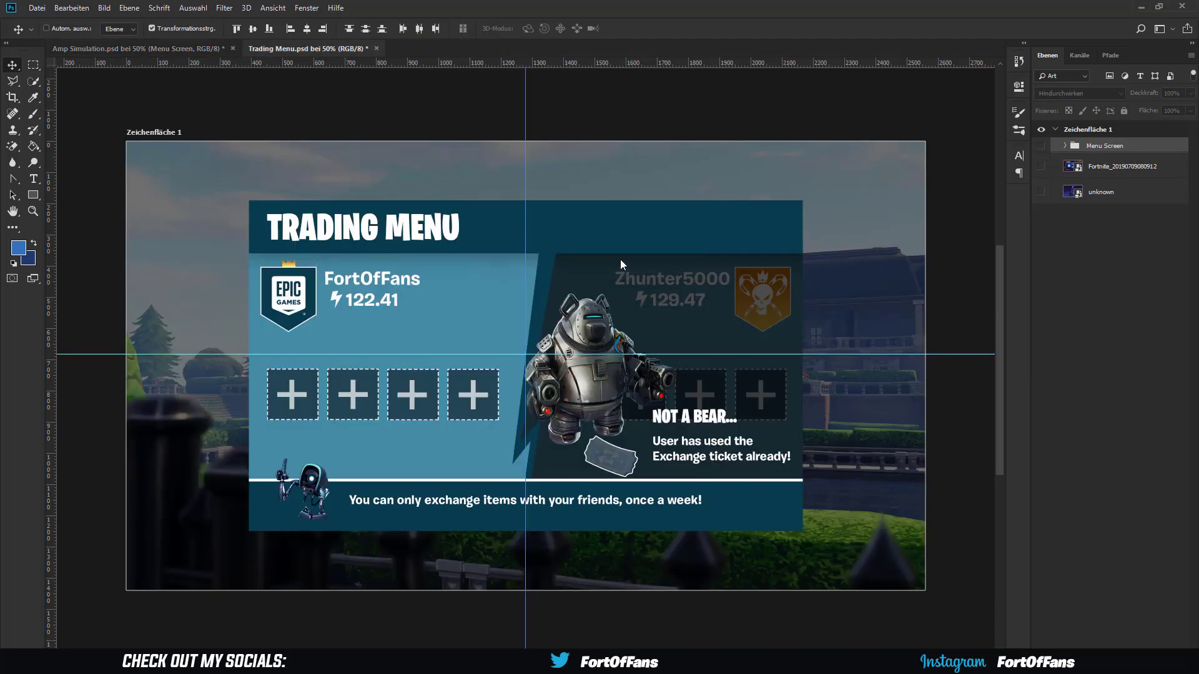
{"action": "key", "text": "ctrl+w"}
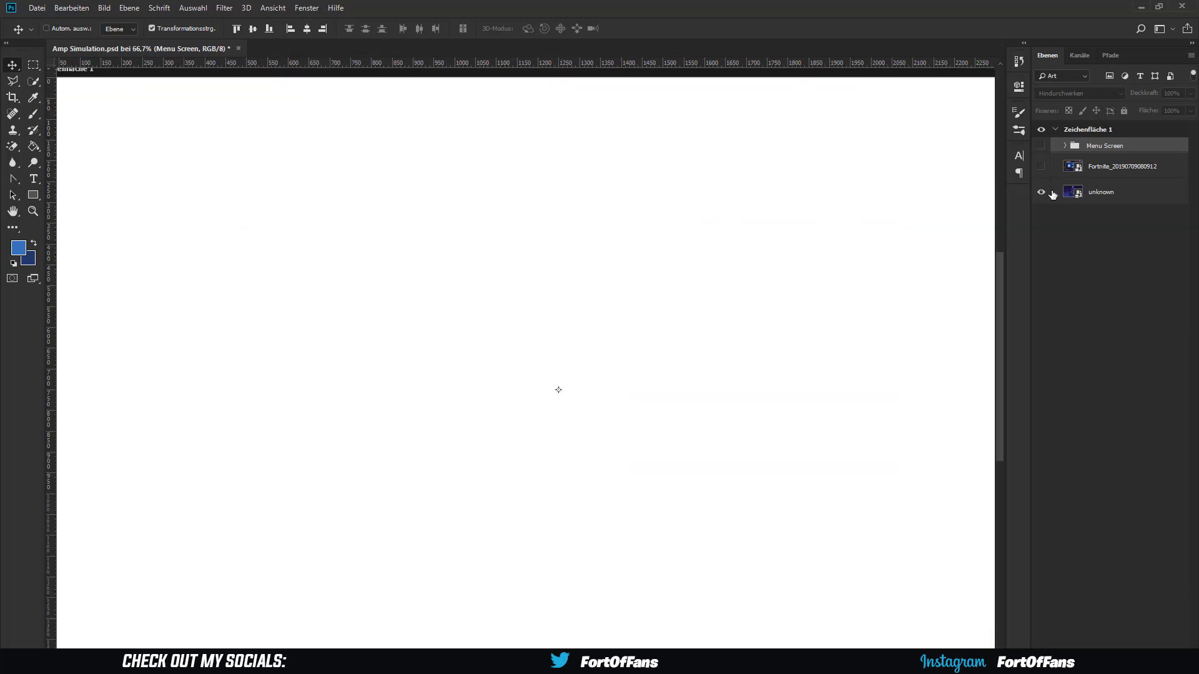
{"action": "left_click", "coordinate": [1041, 192]}
{"action": "left_click", "coordinate": [1171, 198]}
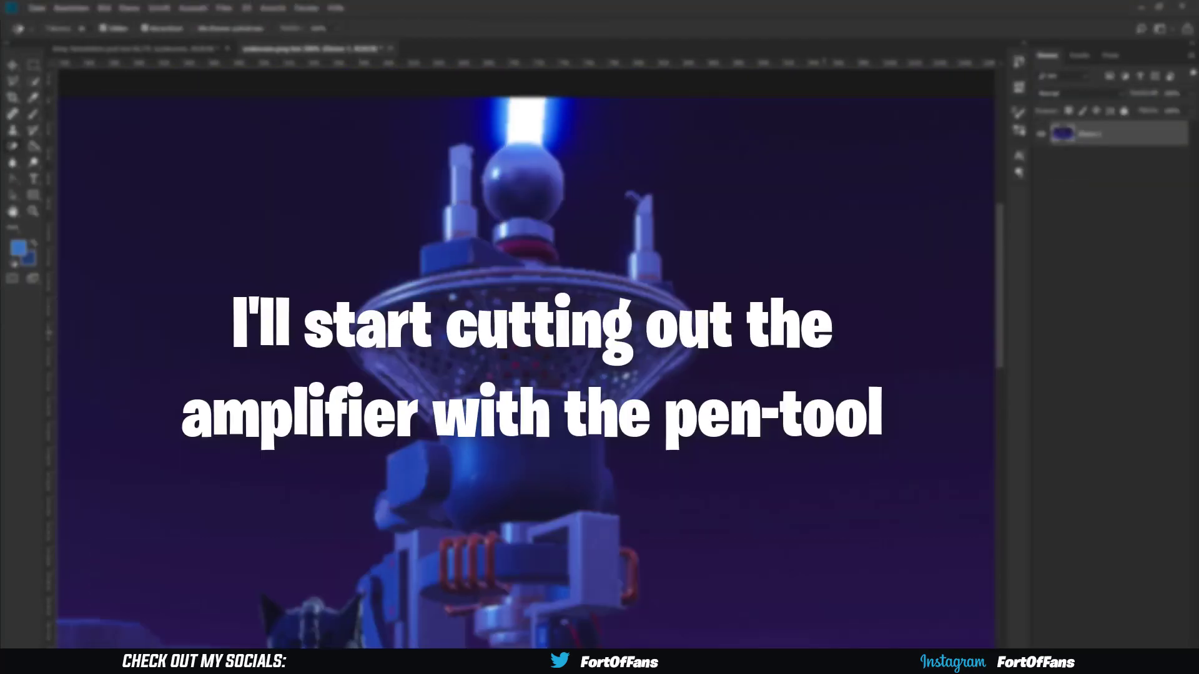
- Start a Pen path on the amplifier and anchor it along the left post's edge
{"action": "left_click", "coordinate": [511, 161]}
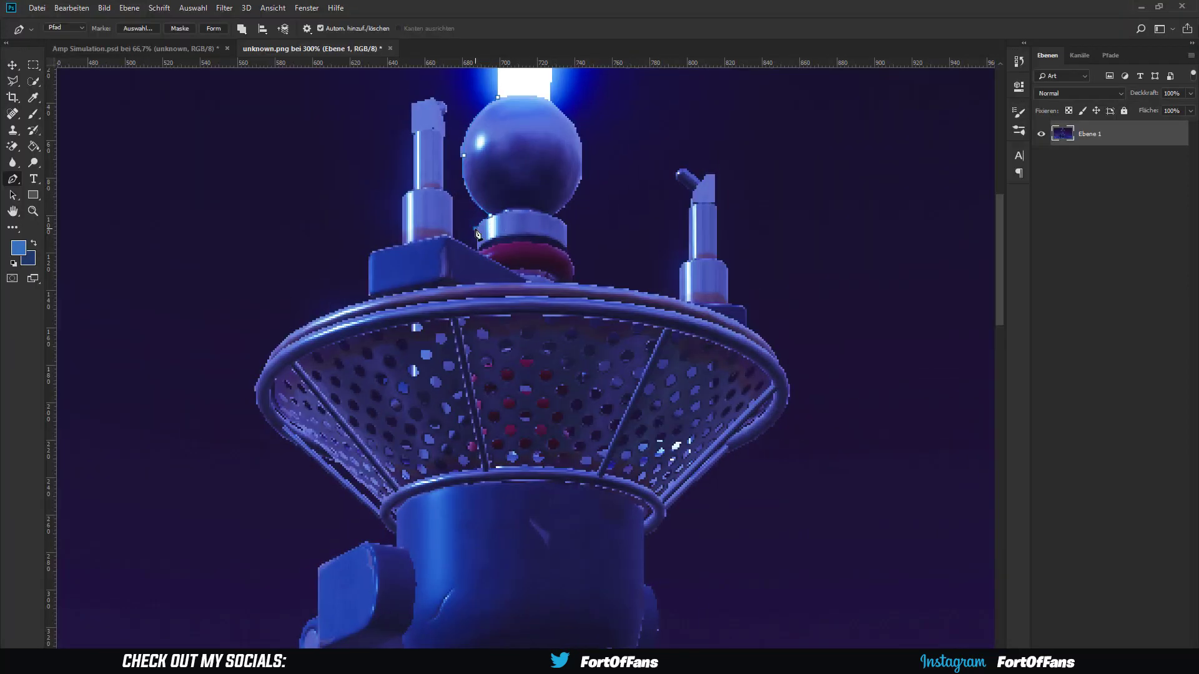
{"action": "scroll", "coordinate": [480, 258], "scroll_direction": "up", "scroll_amount": 1}
{"action": "scroll", "coordinate": [450, 312], "scroll_direction": "up", "scroll_amount": 1}
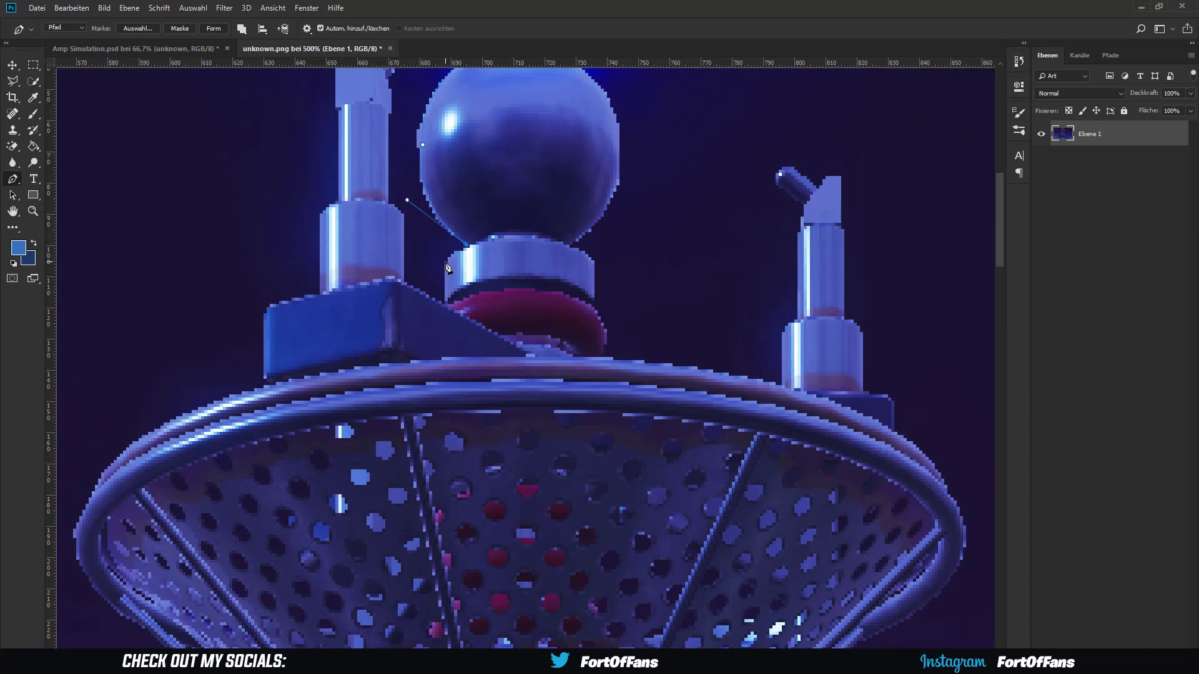
{"action": "left_click", "coordinate": [403, 215]}
{"action": "left_click", "coordinate": [389, 204]}
{"action": "left_click", "coordinate": [390, 113]}
{"action": "scroll", "coordinate": [392, 124], "scroll_direction": "up", "scroll_amount": 2}
{"action": "scroll", "coordinate": [381, 172], "scroll_direction": "up", "scroll_amount": 1}
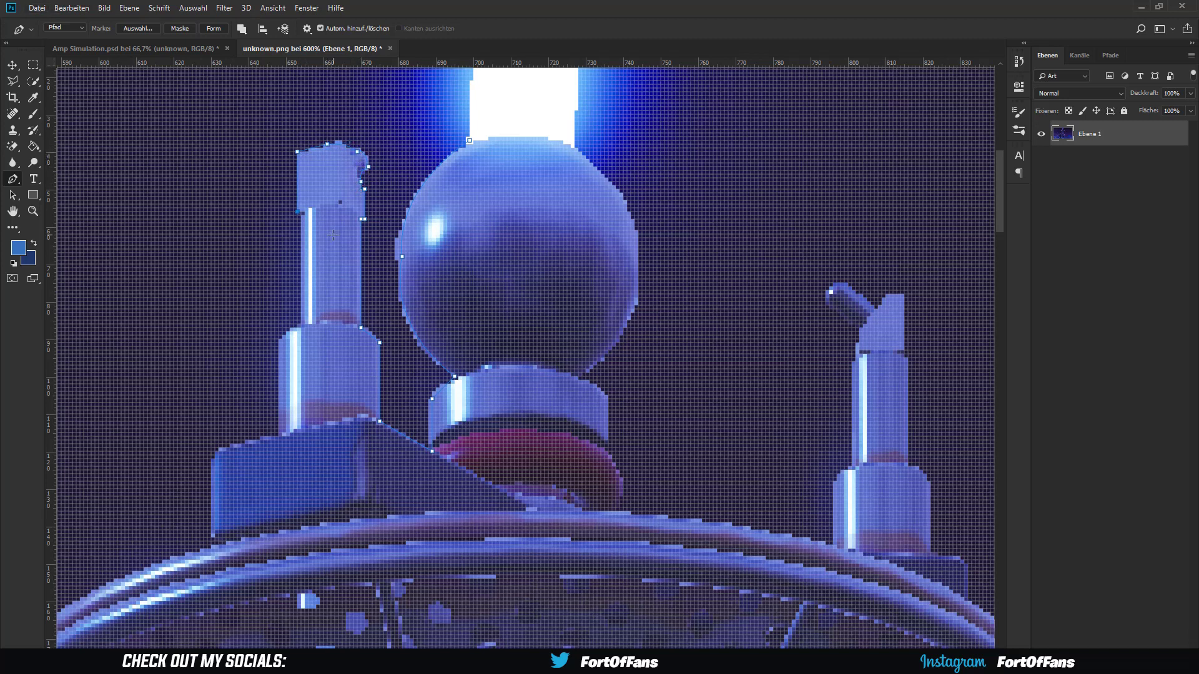
{"action": "key", "text": "ctrl+minus"}
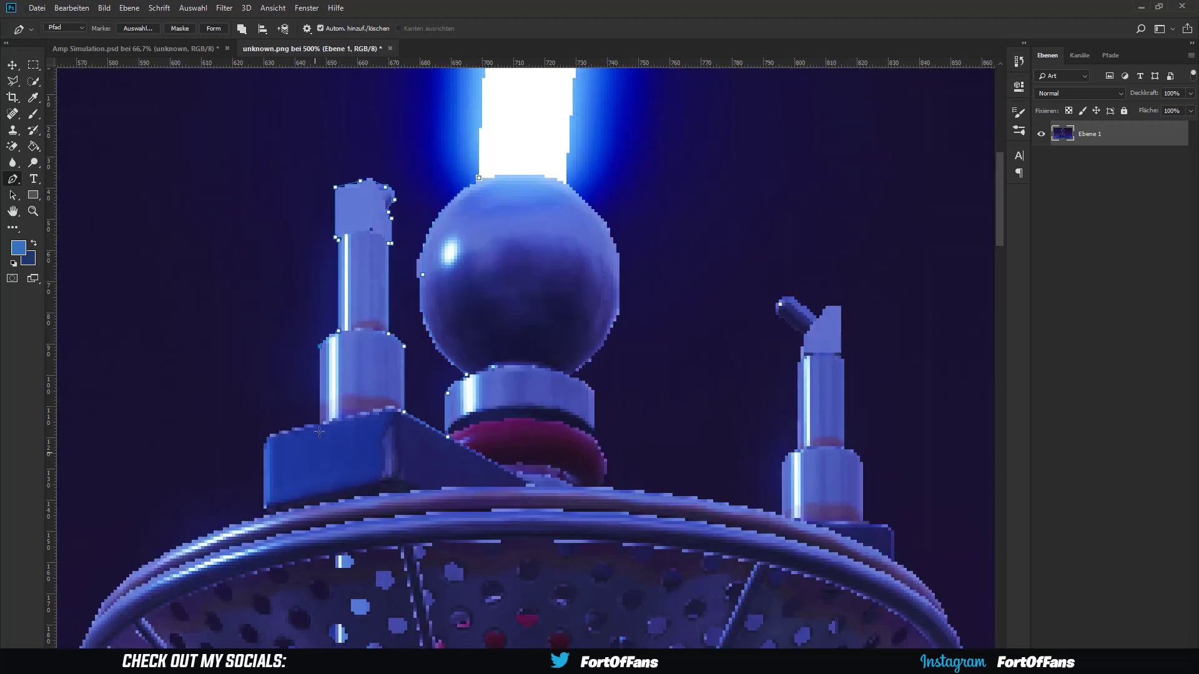
- Trace the outline around the block's left corners and the strainer rim
{"action": "left_click", "coordinate": [263, 444]}
{"action": "left_click", "coordinate": [263, 508]}
{"action": "scroll", "coordinate": [262, 500], "scroll_direction": "down", "scroll_amount": 4}
{"action": "left_click_drag", "start_coordinate": [126, 463], "coordinate": [145, 430]}
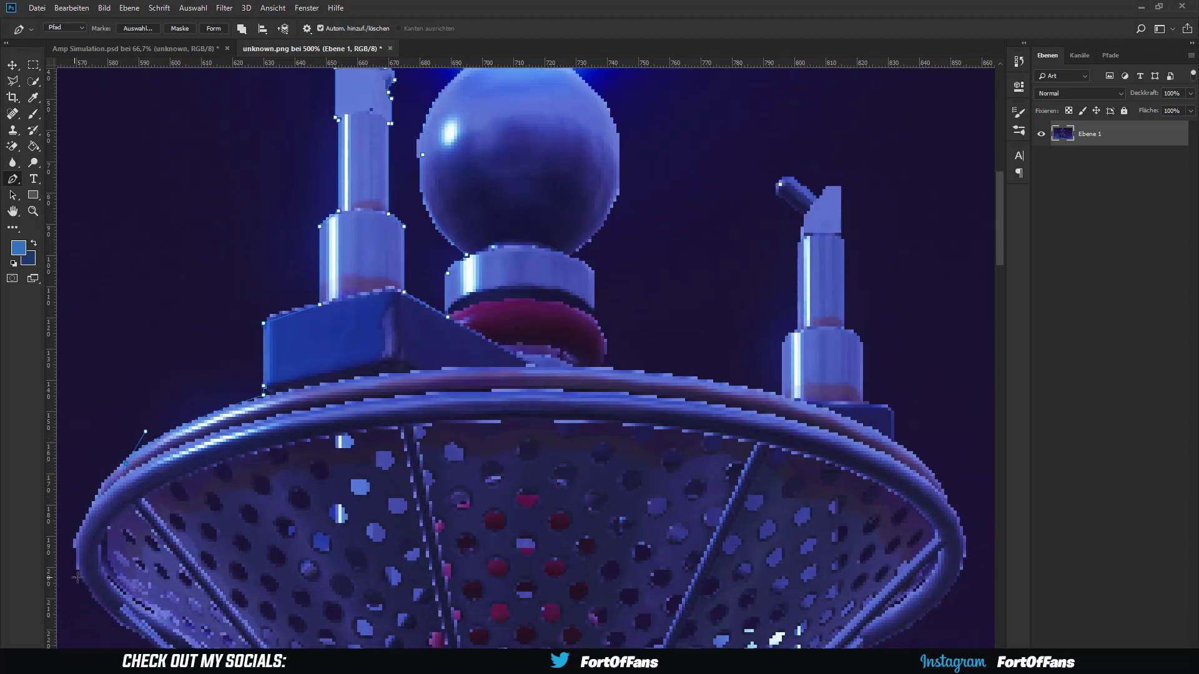
{"action": "left_click_drag", "start_coordinate": [77, 577], "coordinate": [94, 638]}
{"action": "scroll", "coordinate": [194, 474], "scroll_direction": "down", "scroll_amount": 6}
{"action": "left_click", "coordinate": [141, 445]}
{"action": "left_click", "coordinate": [282, 573]}
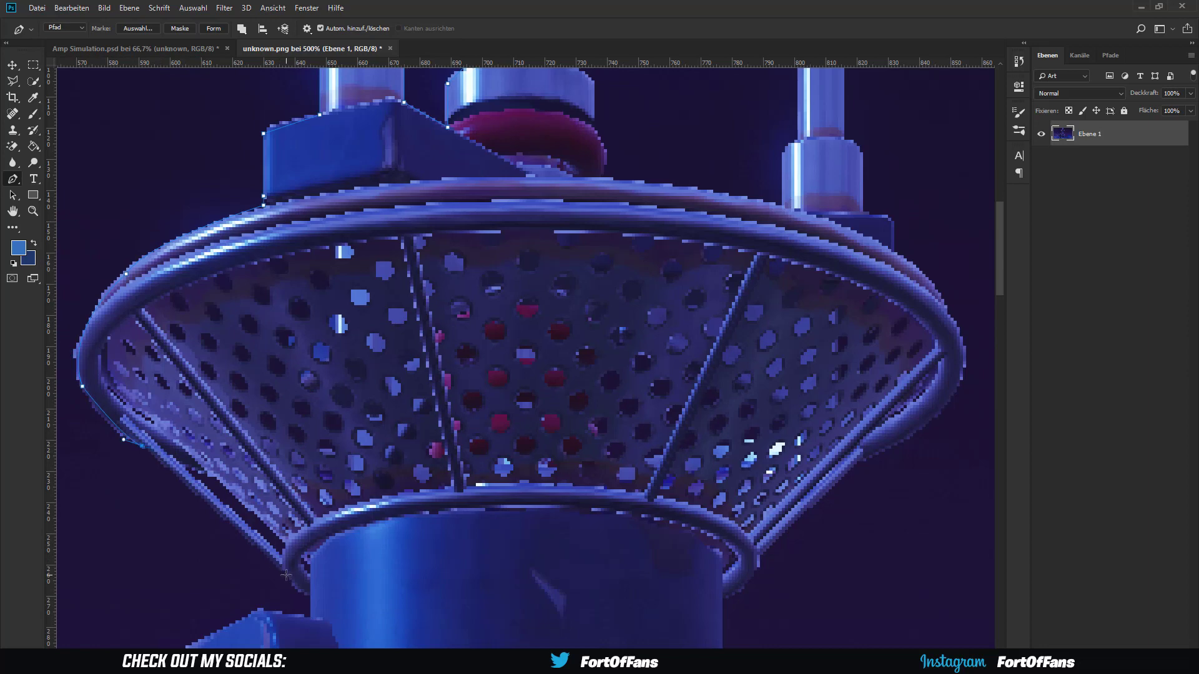
{"action": "scroll", "coordinate": [260, 609], "scroll_direction": "down", "scroll_amount": 7}
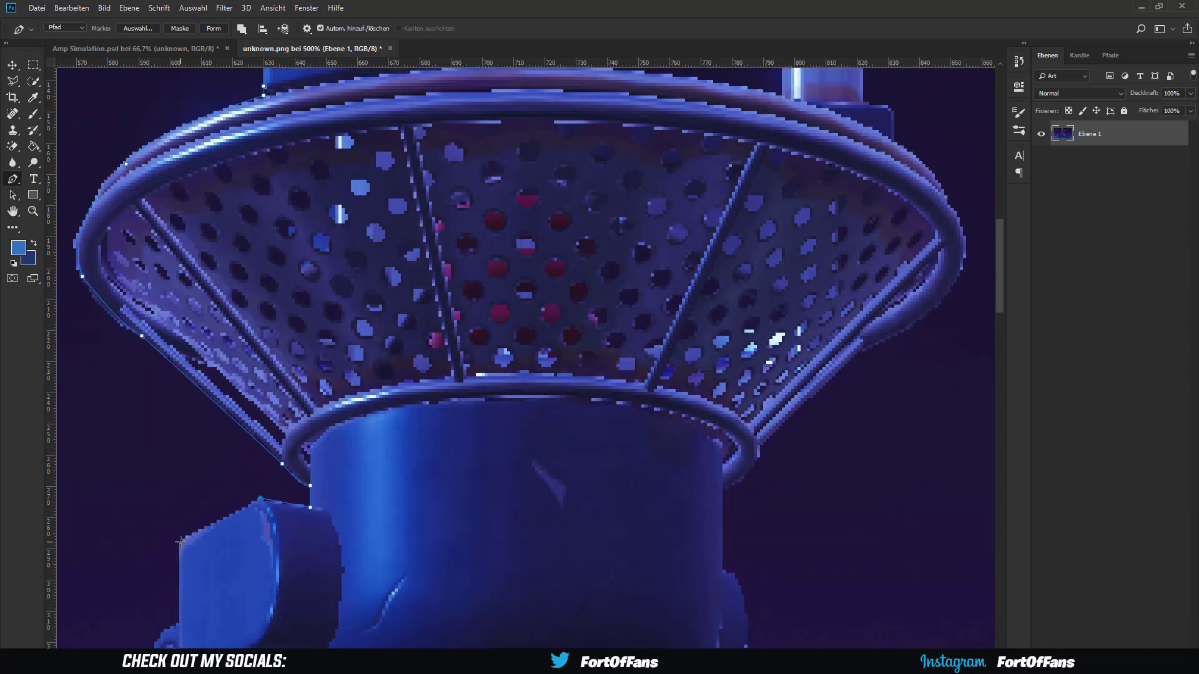
- Extend the outline down the left block
{"action": "left_click", "coordinate": [179, 432]}
{"action": "left_click", "coordinate": [179, 513]}
{"action": "left_click_drag", "start_coordinate": [148, 569], "coordinate": [146, 617]}
{"action": "scroll", "coordinate": [155, 604], "scroll_direction": "down", "scroll_amount": 4}
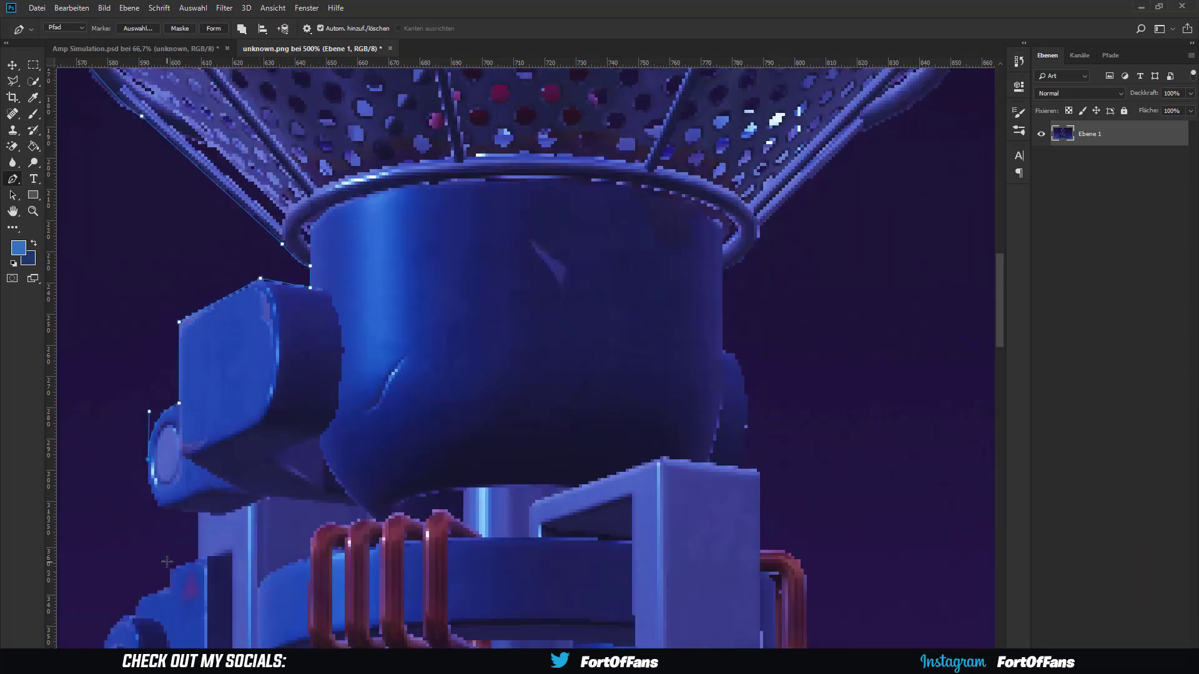
{"action": "left_click_drag", "start_coordinate": [195, 493], "coordinate": [252, 492]}
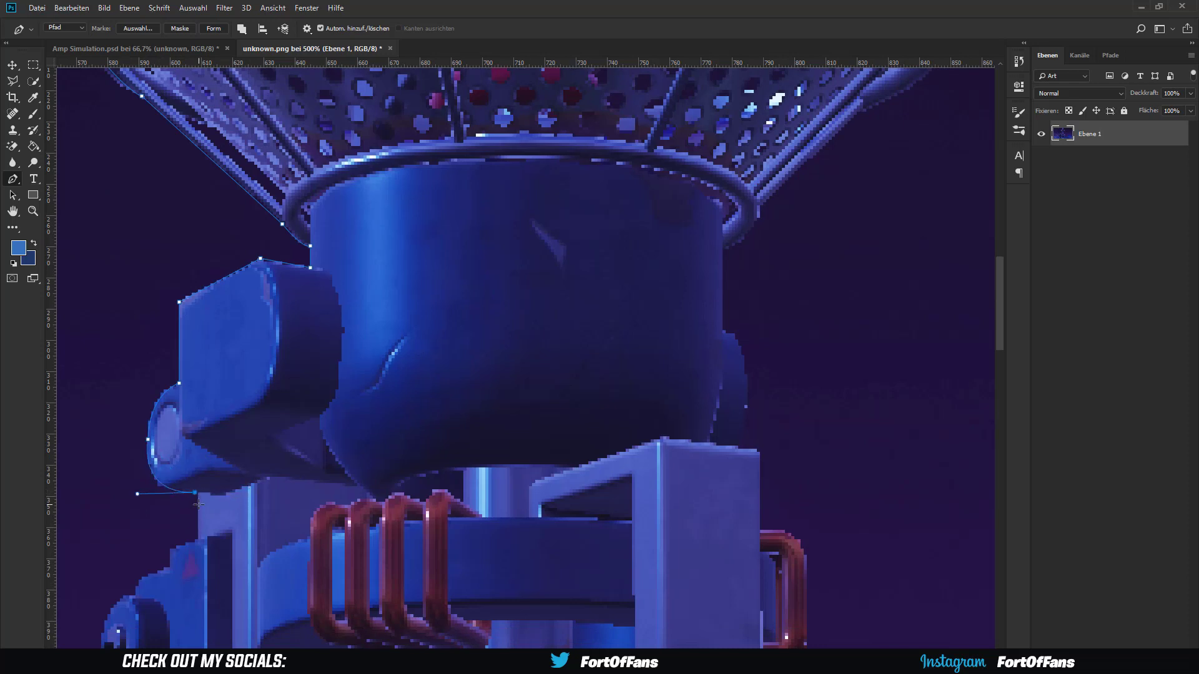
{"action": "scroll", "coordinate": [199, 538], "scroll_direction": "down", "scroll_amount": 3}
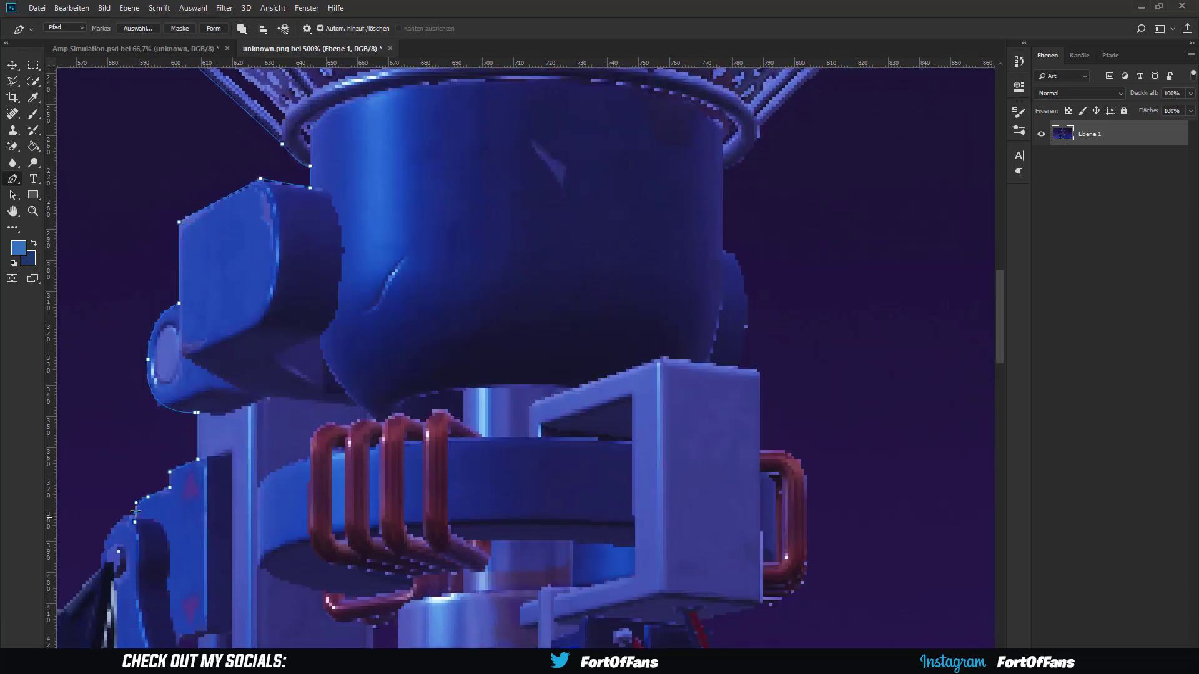
{"action": "scroll", "coordinate": [100, 562], "scroll_direction": "left", "scroll_amount": 10}
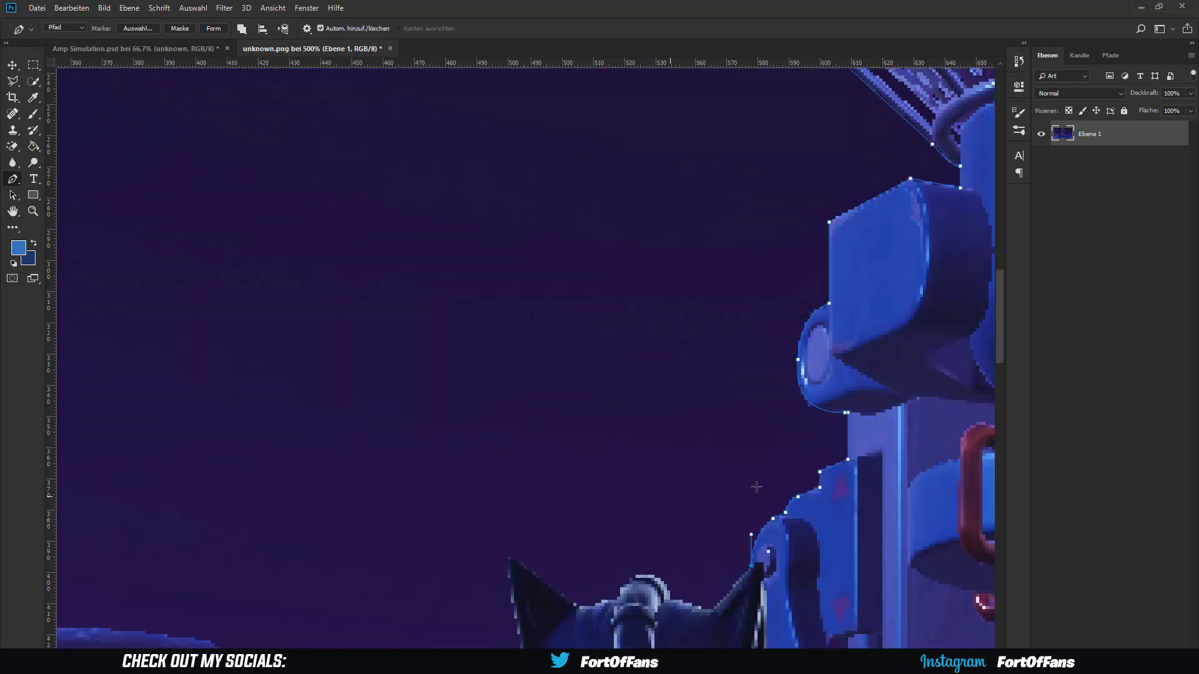
{"action": "scroll", "coordinate": [878, 578], "scroll_direction": "down", "scroll_amount": 8}
- Trace the outline along the machine's side and down the character's back
{"action": "left_click_drag", "start_coordinate": [878, 578], "coordinate": [913, 648]}
{"action": "scroll", "coordinate": [878, 564], "scroll_direction": "down", "scroll_amount": 1}
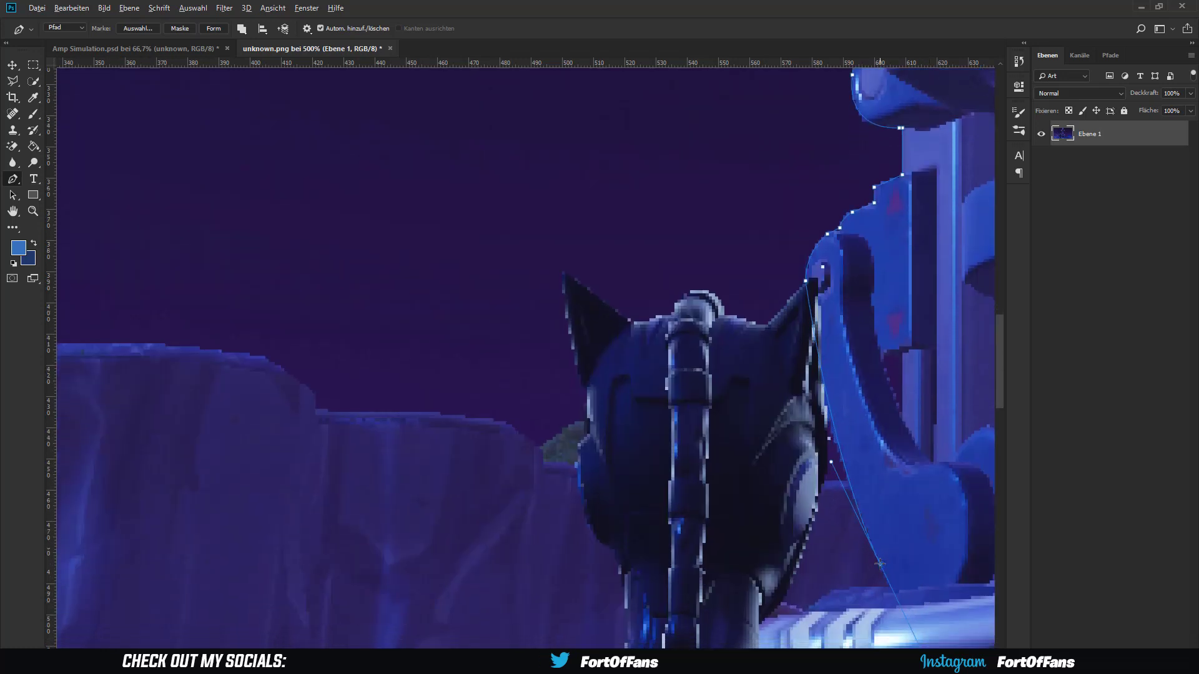
{"action": "scroll", "coordinate": [880, 564], "scroll_direction": "down", "scroll_amount": 3}
{"action": "scroll", "coordinate": [817, 535], "scroll_direction": "down", "scroll_amount": 3}
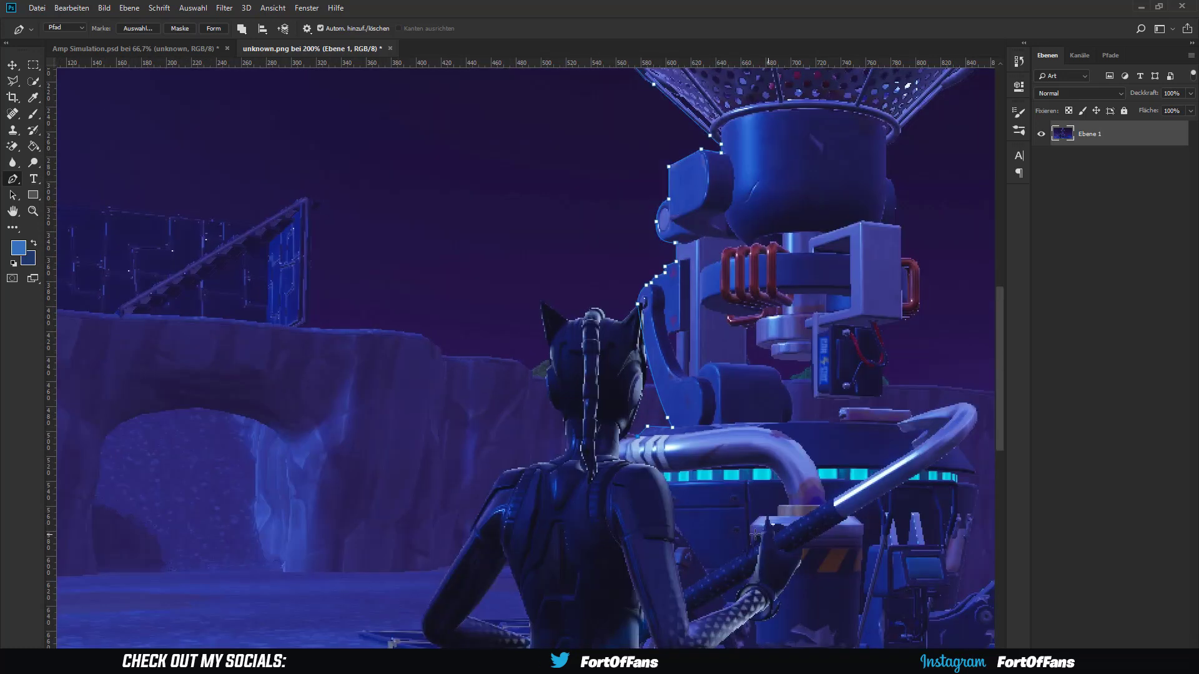
{"action": "scroll", "coordinate": [658, 403], "scroll_direction": "down", "scroll_amount": 2}
{"action": "left_click", "coordinate": [586, 375]}
{"action": "left_click", "coordinate": [585, 451]}
{"action": "left_click", "coordinate": [593, 492]}
{"action": "left_click", "coordinate": [620, 549]}
{"action": "left_click", "coordinate": [623, 580]}
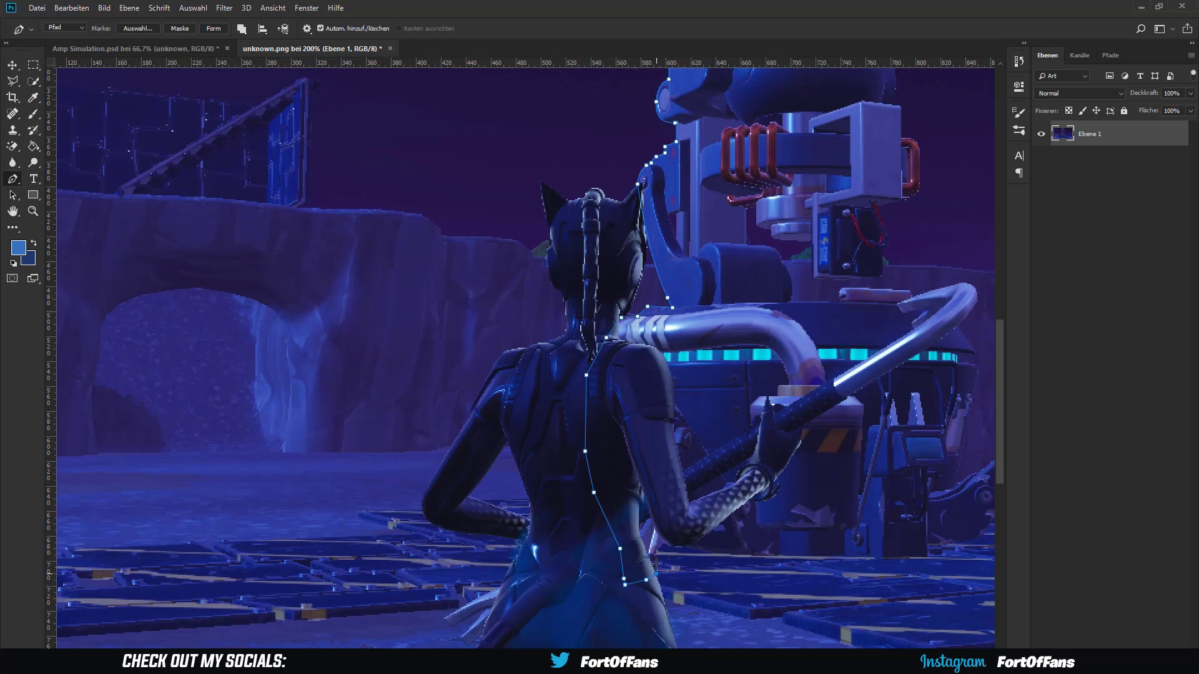
{"action": "scroll", "coordinate": [655, 565], "scroll_direction": "up", "scroll_amount": 1}
{"action": "scroll", "coordinate": [714, 509], "scroll_direction": "down", "scroll_amount": 2}
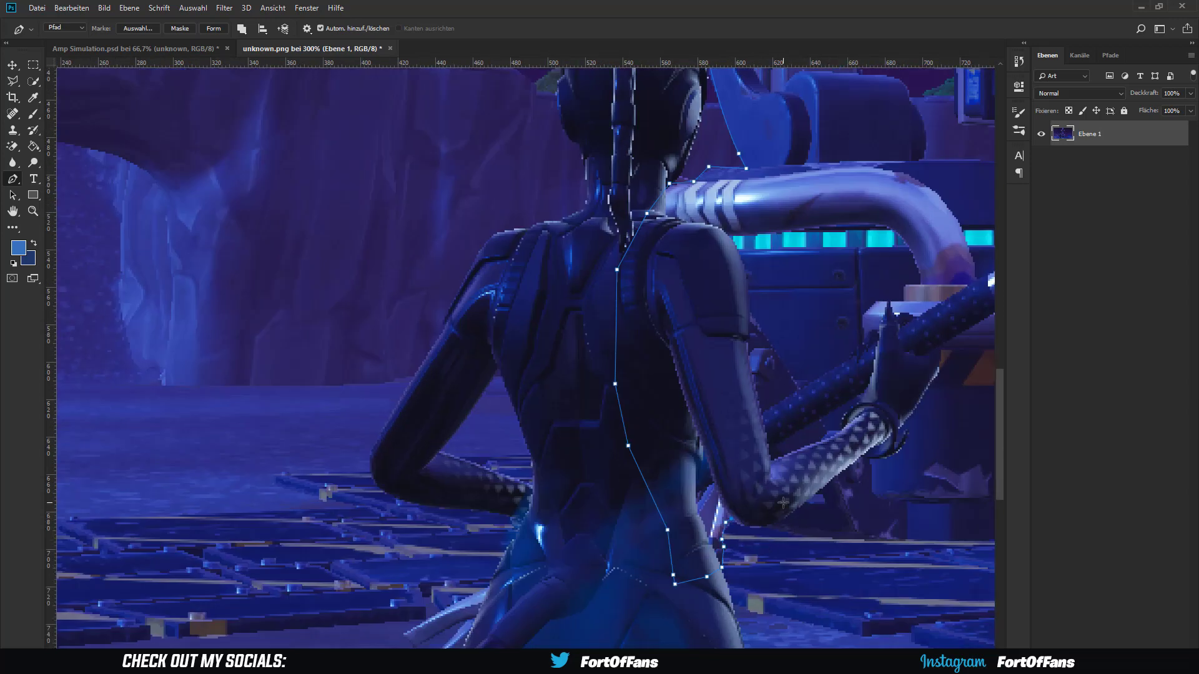
- Continue the outline along the machine's base
{"action": "left_click", "coordinate": [863, 536]}
{"action": "left_click_drag", "start_coordinate": [863, 536], "coordinate": [359, 536]}
{"action": "left_click", "coordinate": [475, 541]}
{"action": "left_click", "coordinate": [576, 546]}
{"action": "left_click", "coordinate": [624, 522]}
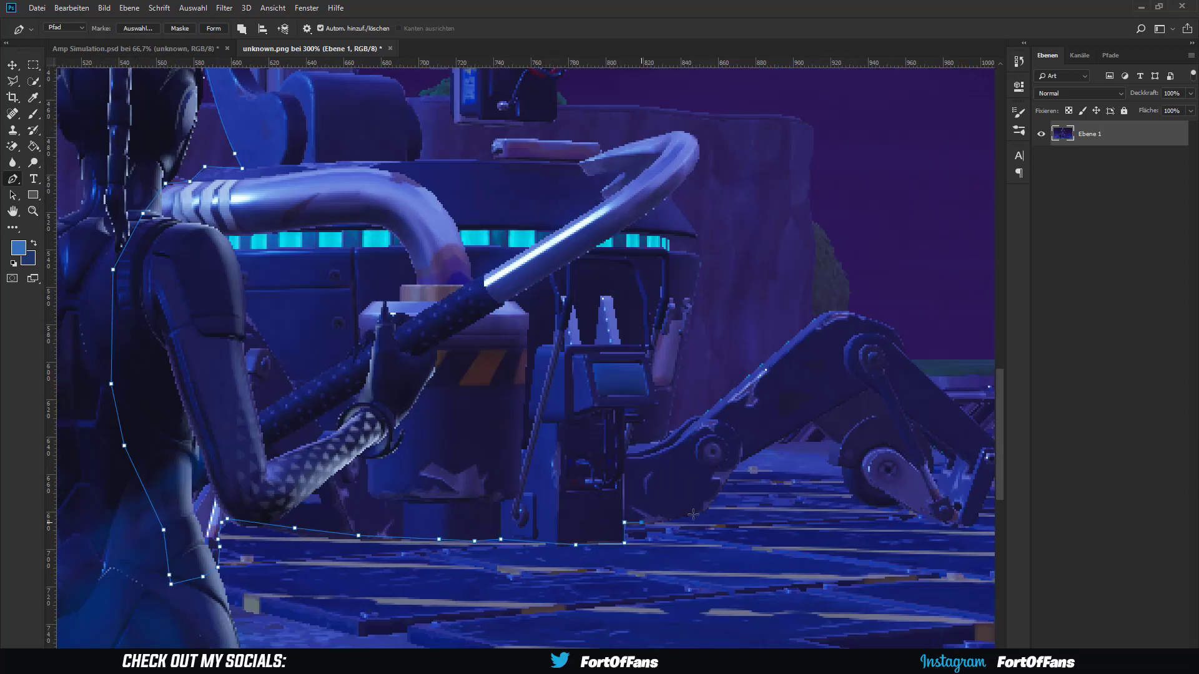
{"action": "left_click", "coordinate": [698, 511]}
- Curve the outline up the mechanical arm and around its wheel, undoing one misplaced anchor
{"action": "mouse_move", "coordinate": [735, 466]}
{"action": "left_mouse_down"}
{"action": "mouse_move", "coordinate": [755, 412]}
{"action": "mouse_move", "coordinate": [832, 444]}
{"action": "left_mouse_up"}
{"action": "left_click", "coordinate": [841, 465]}
{"action": "left_click_drag", "start_coordinate": [883, 507], "coordinate": [899, 505]}
{"action": "left_click_drag", "start_coordinate": [974, 526], "coordinate": [498, 527]}
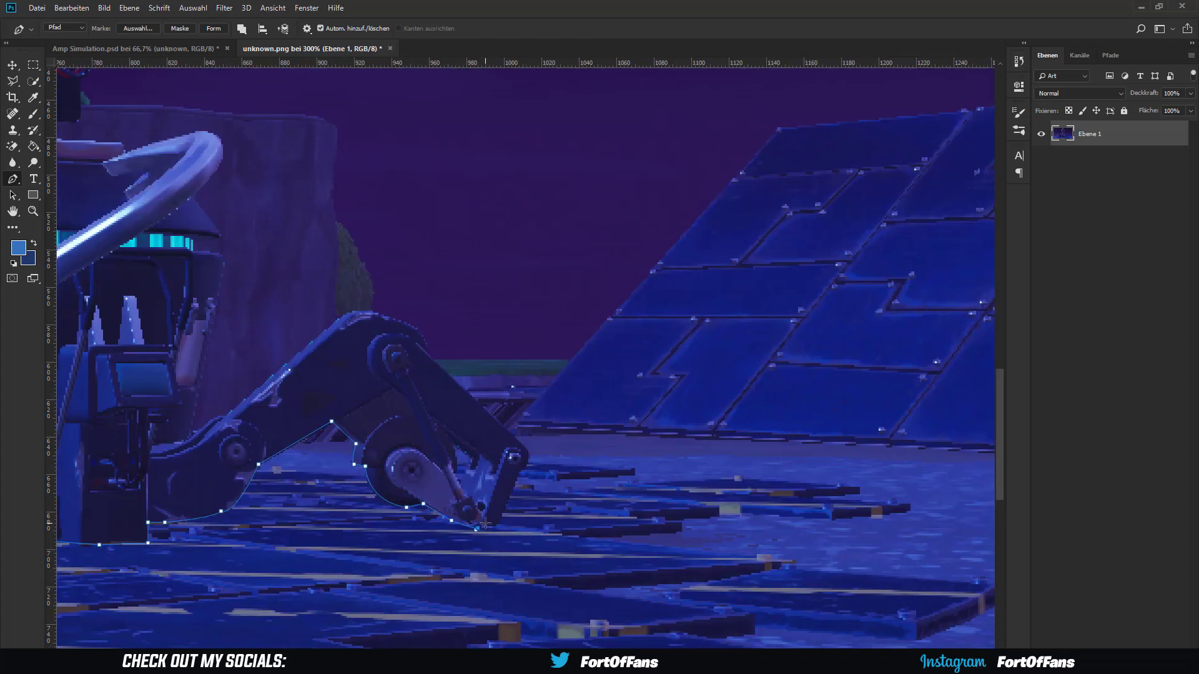
{"action": "left_click_drag", "start_coordinate": [521, 470], "coordinate": [532, 459]}
{"action": "left_click_drag", "start_coordinate": [425, 351], "coordinate": [427, 334]}
{"action": "left_click", "coordinate": [389, 318]}
{"action": "key", "text": "ctrl+z"}
{"action": "left_click_drag", "start_coordinate": [216, 412], "coordinate": [753, 454]}
{"action": "scroll", "coordinate": [753, 454], "scroll_direction": "up", "scroll_amount": 1}
- Trace the outline along the arm's top toward the machine body
{"action": "left_click", "coordinate": [798, 225]}
{"action": "left_click", "coordinate": [745, 217]}
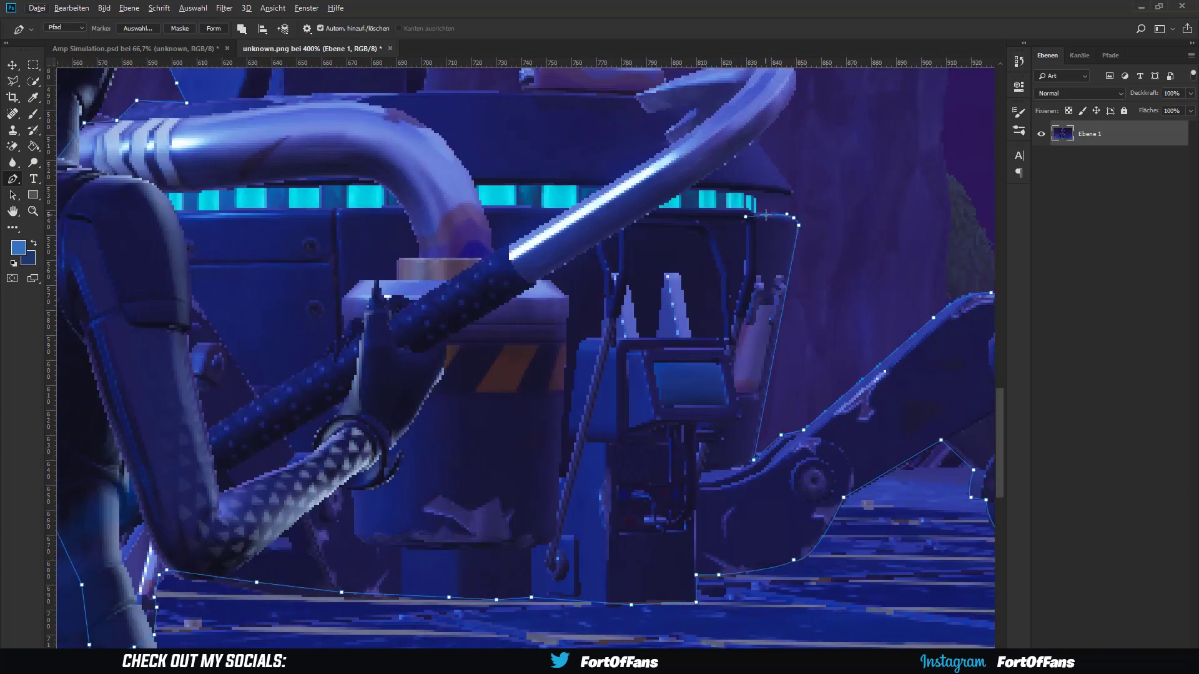
{"action": "left_click", "coordinate": [796, 192]}
{"action": "left_click", "coordinate": [759, 141]}
{"action": "scroll", "coordinate": [790, 178], "scroll_direction": "up", "scroll_amount": 2}
{"action": "scroll", "coordinate": [788, 169], "scroll_direction": "up", "scroll_amount": 2}
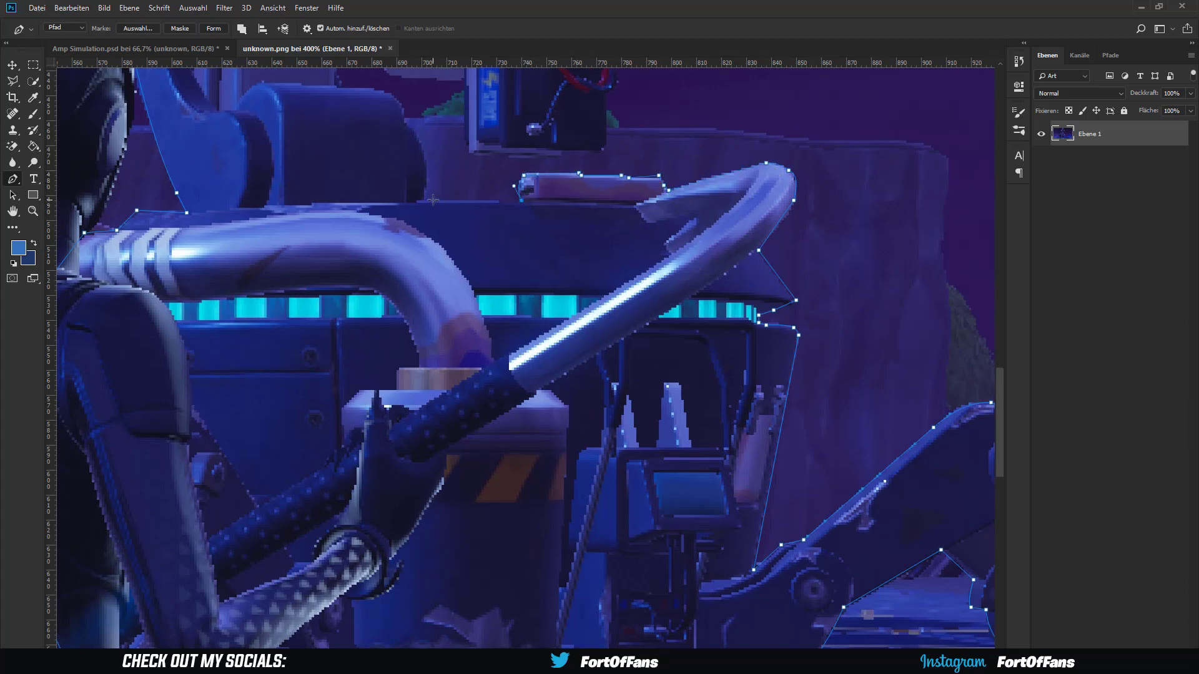
{"action": "scroll", "coordinate": [432, 200], "scroll_direction": "up", "scroll_amount": 2}
- Trace the bent pipe, reshape its tip, and outline under the battery box
{"action": "left_click", "coordinate": [424, 260]}
{"action": "left_click", "coordinate": [401, 183]}
{"action": "left_click", "coordinate": [383, 151]}
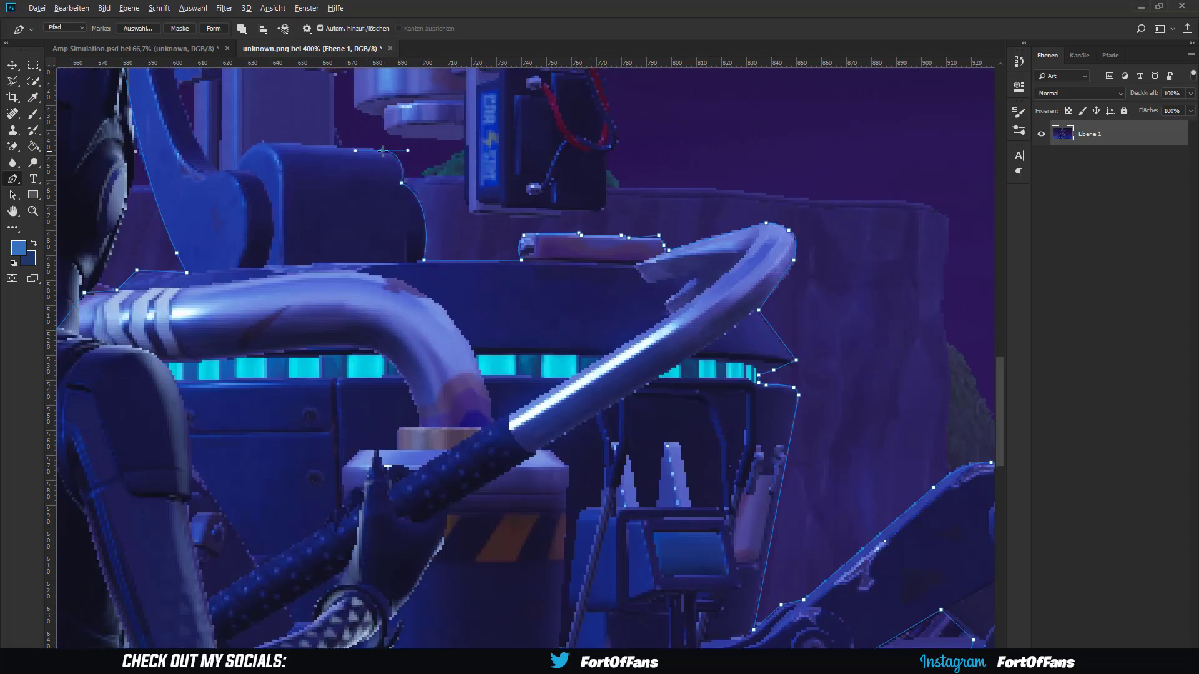
{"action": "scroll", "coordinate": [375, 151], "scroll_direction": "up", "scroll_amount": 3}
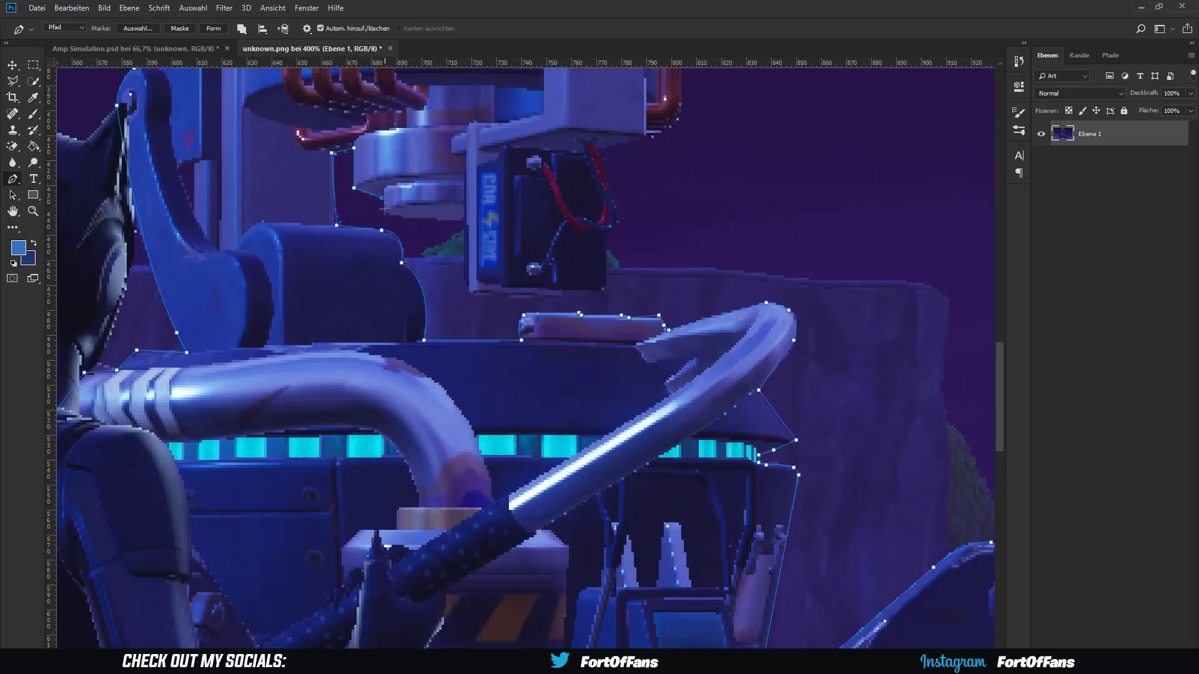
{"action": "left_click_drag", "start_coordinate": [506, 227], "coordinate": [467, 219]}
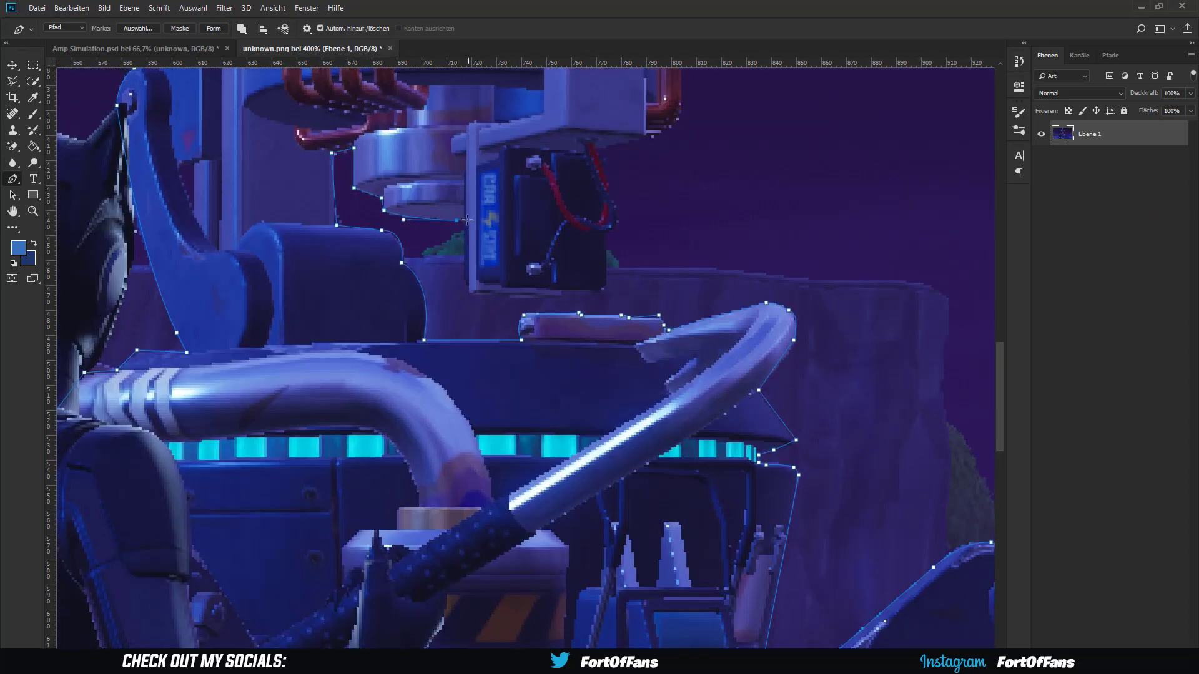
{"action": "left_click", "coordinate": [525, 297]}
{"action": "left_click", "coordinate": [559, 294]}
{"action": "left_click", "coordinate": [564, 291]}
{"action": "left_click", "coordinate": [603, 288]}
- Add anchors above the battery box and up its side
{"action": "left_click", "coordinate": [601, 150]}
{"action": "left_click", "coordinate": [646, 138]}
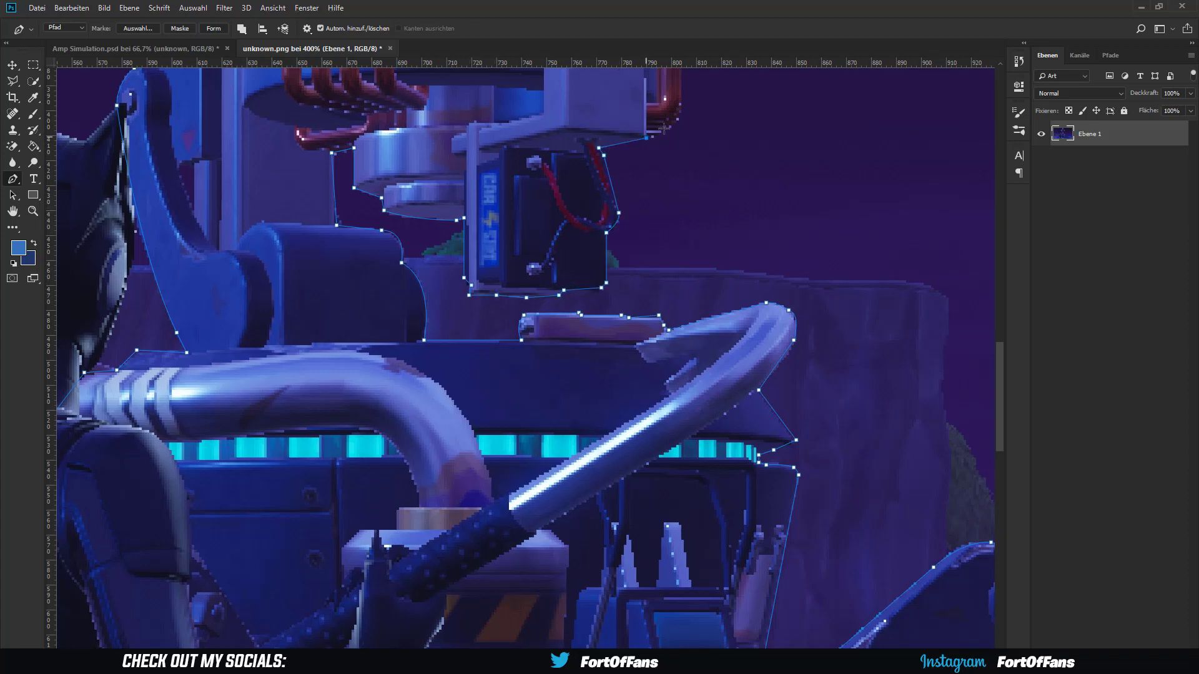
{"action": "scroll", "coordinate": [674, 131], "scroll_direction": "up", "scroll_amount": 5}
{"action": "scroll", "coordinate": [677, 249], "scroll_direction": "up", "scroll_amount": 1}
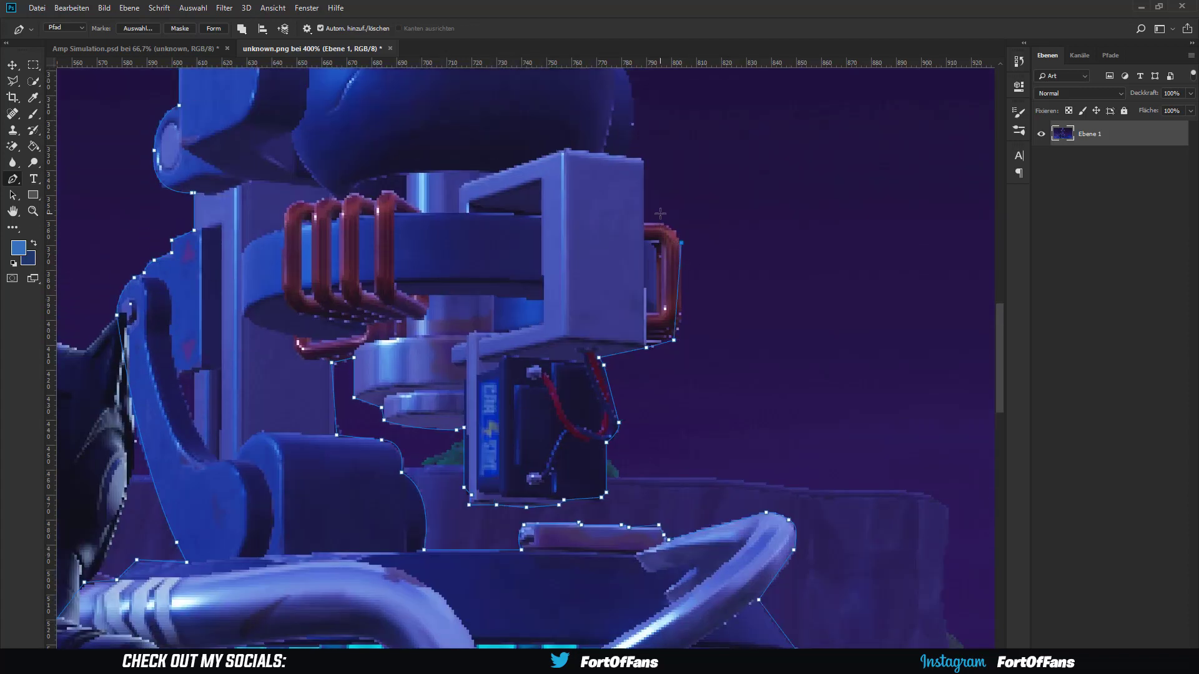
{"action": "left_click", "coordinate": [679, 241]}
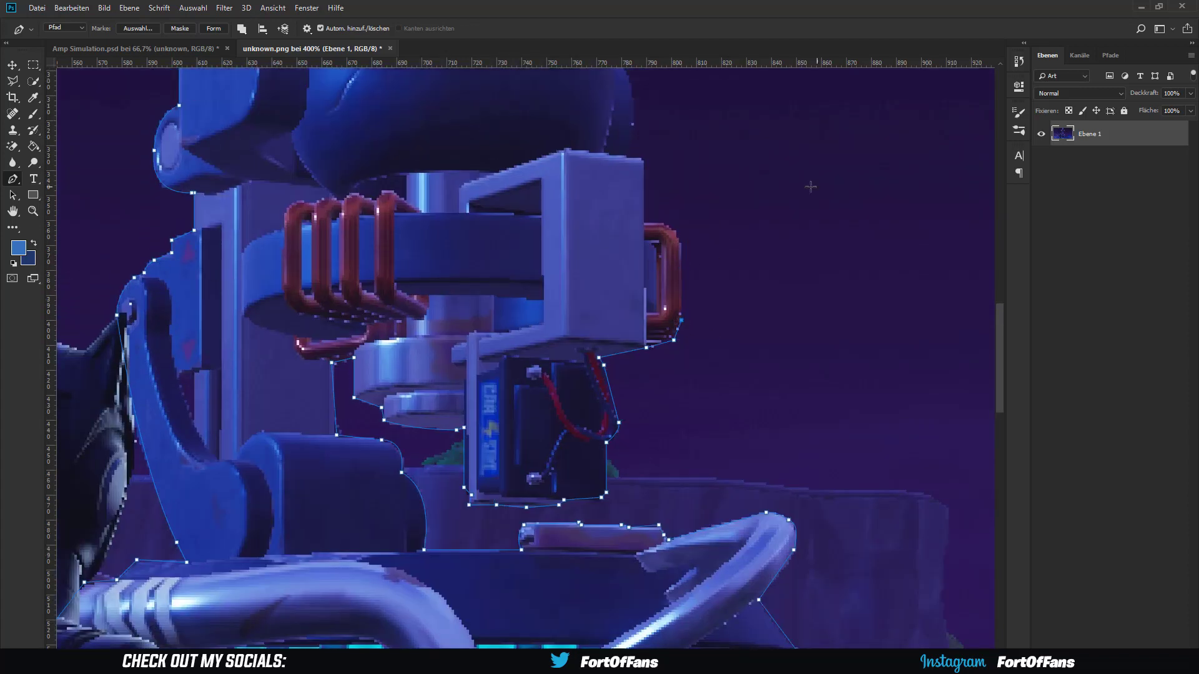
{"action": "left_click", "coordinate": [627, 158]}
{"action": "scroll", "coordinate": [627, 158], "scroll_direction": "up", "scroll_amount": 3}
{"action": "left_click", "coordinate": [634, 187]}
{"action": "scroll", "coordinate": [612, 162], "scroll_direction": "up", "scroll_amount": 1}
- Trace around the pot rim and curve up to the strainer edge
{"action": "left_click", "coordinate": [614, 135]}
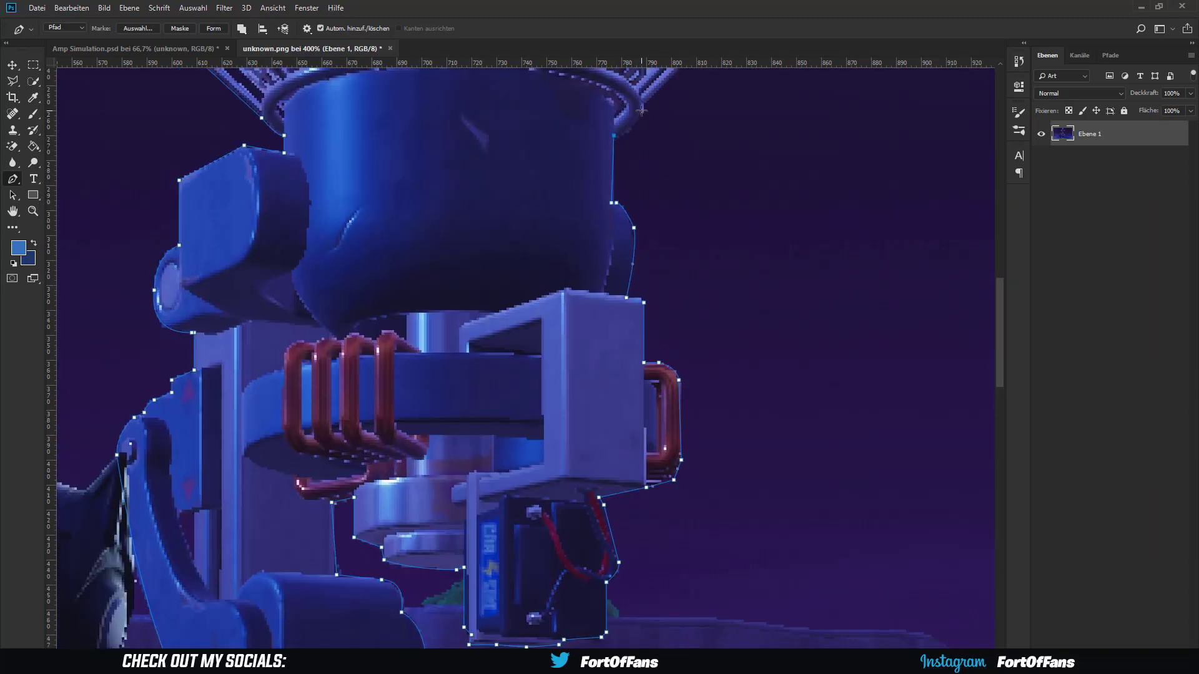
{"action": "left_click", "coordinate": [641, 111]}
{"action": "scroll", "coordinate": [641, 111], "scroll_direction": "up", "scroll_amount": 4}
{"action": "left_click", "coordinate": [726, 174]}
{"action": "left_click_drag", "start_coordinate": [806, 100], "coordinate": [801, 63]}
{"action": "scroll", "coordinate": [801, 62], "scroll_direction": "up", "scroll_amount": 1}
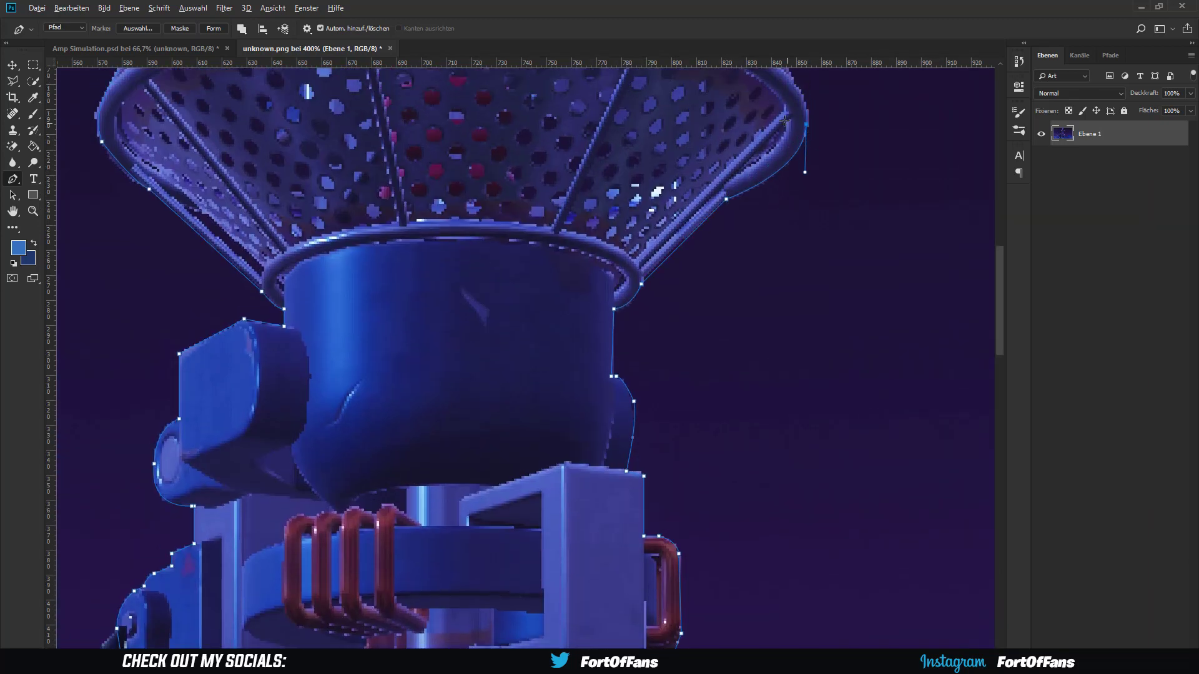
{"action": "scroll", "coordinate": [722, 164], "scroll_direction": "up", "scroll_amount": 4}
- Trace up the right-hand pipe and along its top
{"action": "left_click", "coordinate": [730, 153]}
{"action": "scroll", "coordinate": [730, 153], "scroll_direction": "up", "scroll_amount": 1}
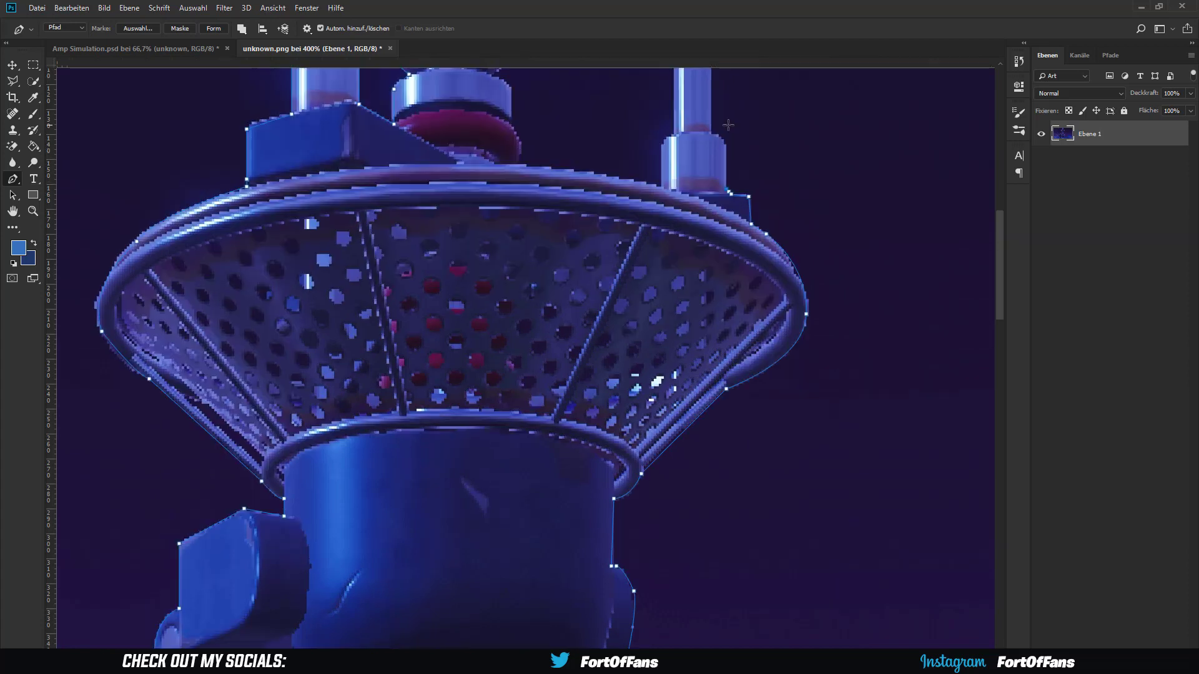
{"action": "left_click", "coordinate": [711, 133]}
{"action": "scroll", "coordinate": [712, 133], "scroll_direction": "up", "scroll_amount": 4}
{"action": "left_click", "coordinate": [711, 222]}
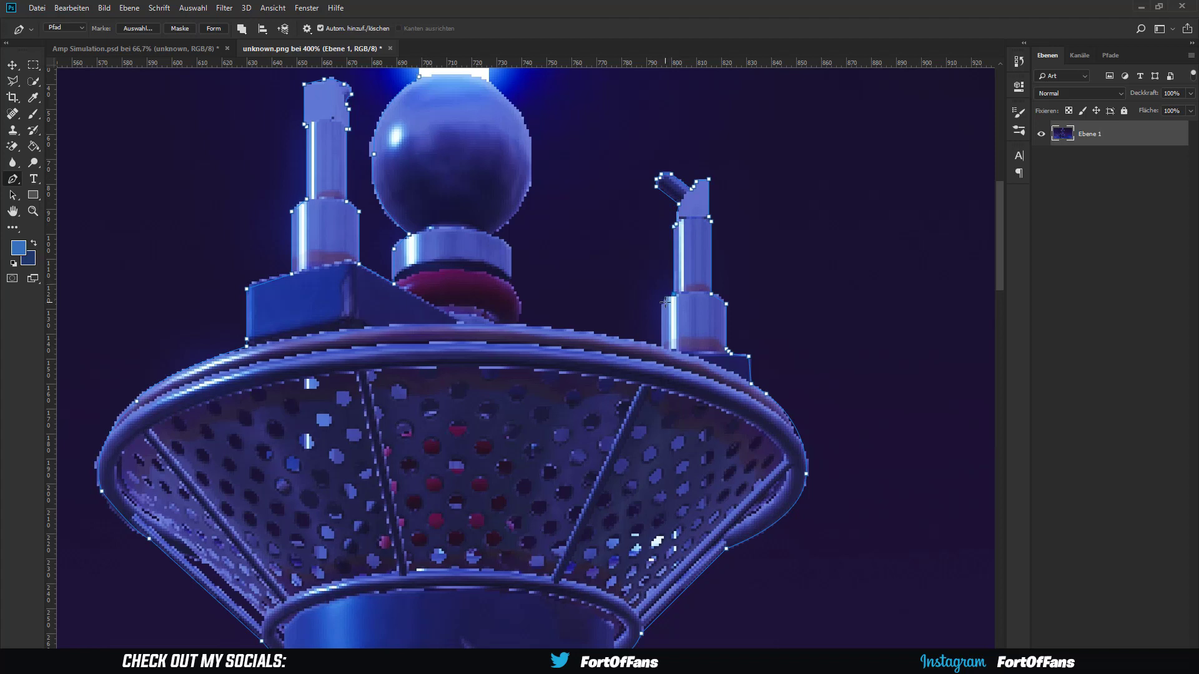
{"action": "left_click", "coordinate": [516, 321]}
- Trace up the sphere's right side and close the path at the top
{"action": "left_click", "coordinate": [510, 247]}
{"action": "left_click", "coordinate": [494, 237]}
{"action": "left_click", "coordinate": [529, 184]}
{"action": "left_click", "coordinate": [530, 138]}
{"action": "scroll", "coordinate": [531, 139], "scroll_direction": "up", "scroll_amount": 3}
{"action": "left_click", "coordinate": [514, 211]}
{"action": "left_click", "coordinate": [419, 197]}
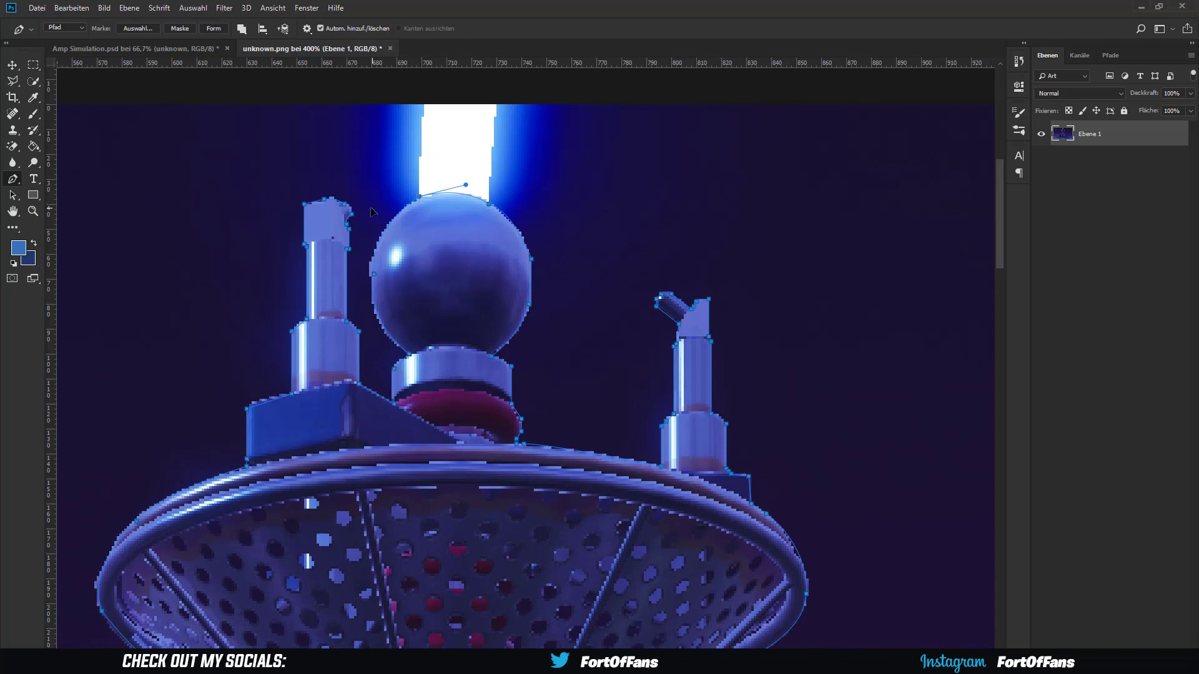
{"action": "right_click", "coordinate": [487, 274]}
- Save the work path as 'amp' and return to the Layers panel
{"action": "type", "text": "amp"}
{"action": "key", "text": "Return"}
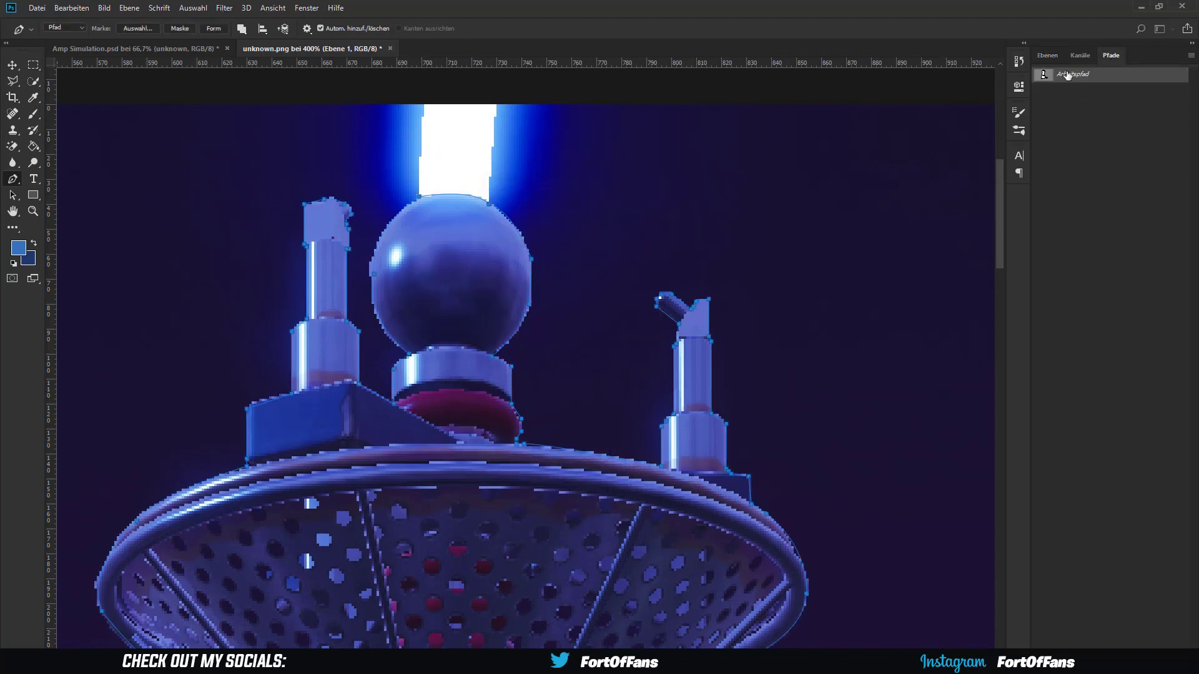
{"action": "left_click", "coordinate": [1048, 55]}
- Duplicate the screenshot layer twice, hide both copies, and select the original
{"action": "key", "text": "ctrl+1"}
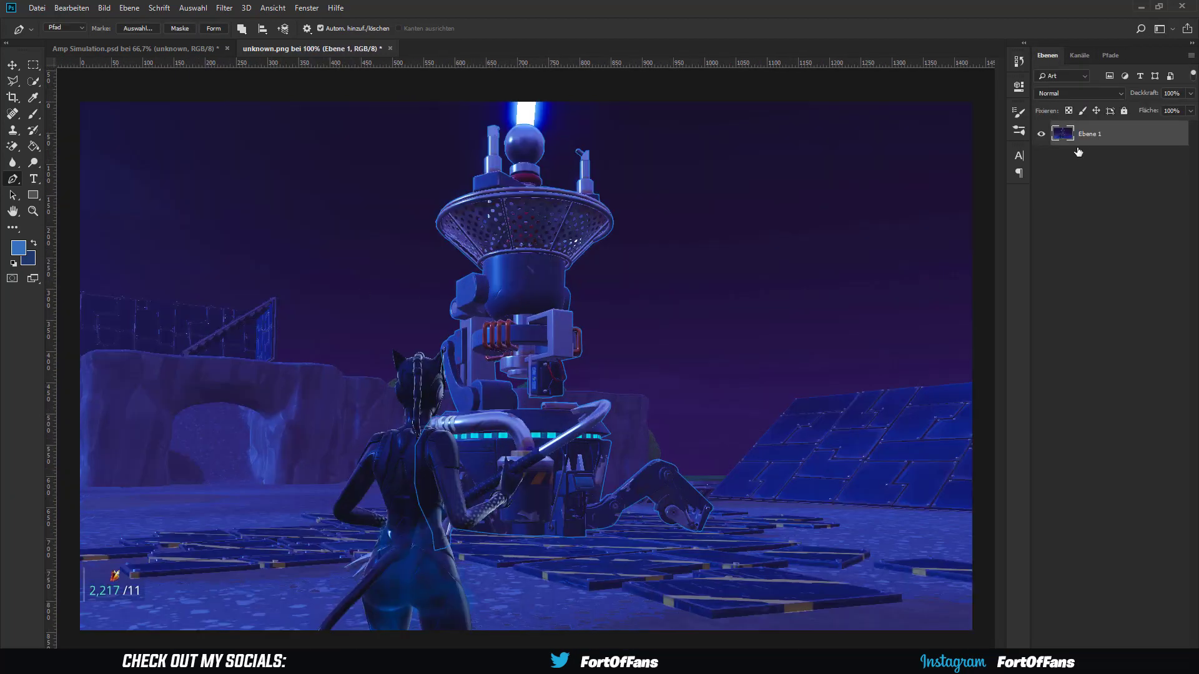
{"action": "key", "text": "ctrl+j"}
{"action": "key", "text": "ctrl+j"}
{"action": "left_click", "coordinate": [1040, 134]}
{"action": "left_click", "coordinate": [1041, 159]}
{"action": "left_click", "coordinate": [1089, 185]}
- Make a selection from the amp path and copy the amplifier onto new layer Ebene 2
{"action": "right_click", "coordinate": [532, 268]}
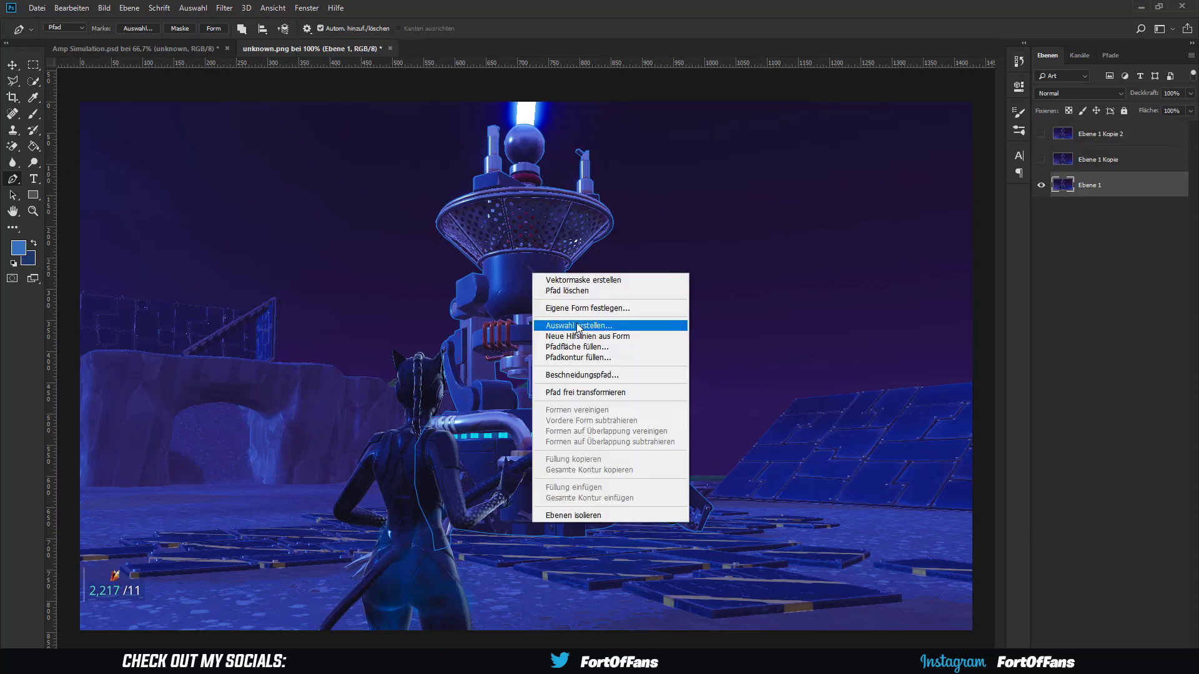
{"action": "key", "text": "Escape"}
{"action": "right_click", "coordinate": [524, 258]}
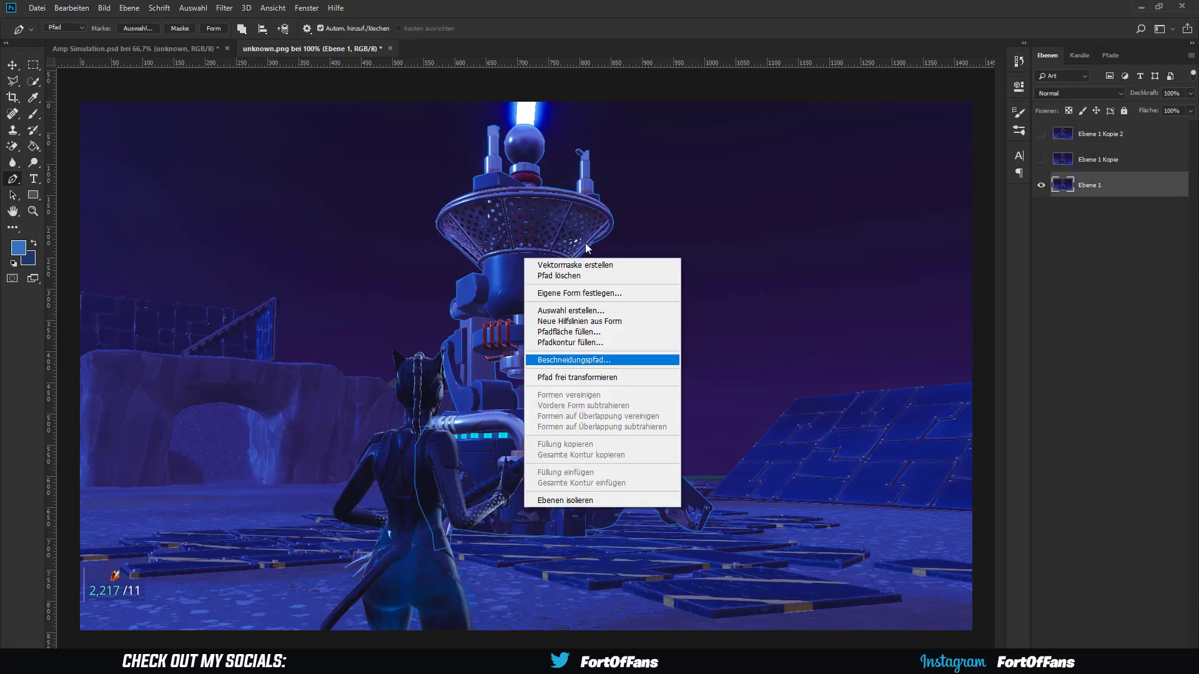
{"action": "left_click", "coordinate": [571, 310]}
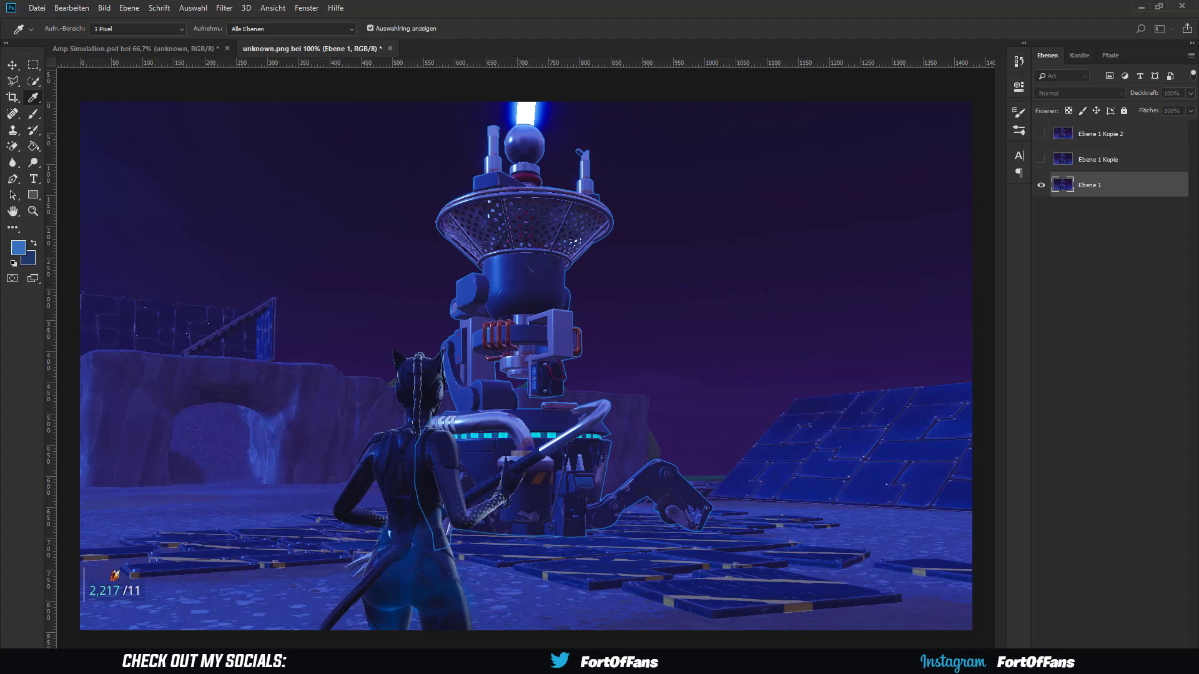
{"action": "key", "text": "p"}
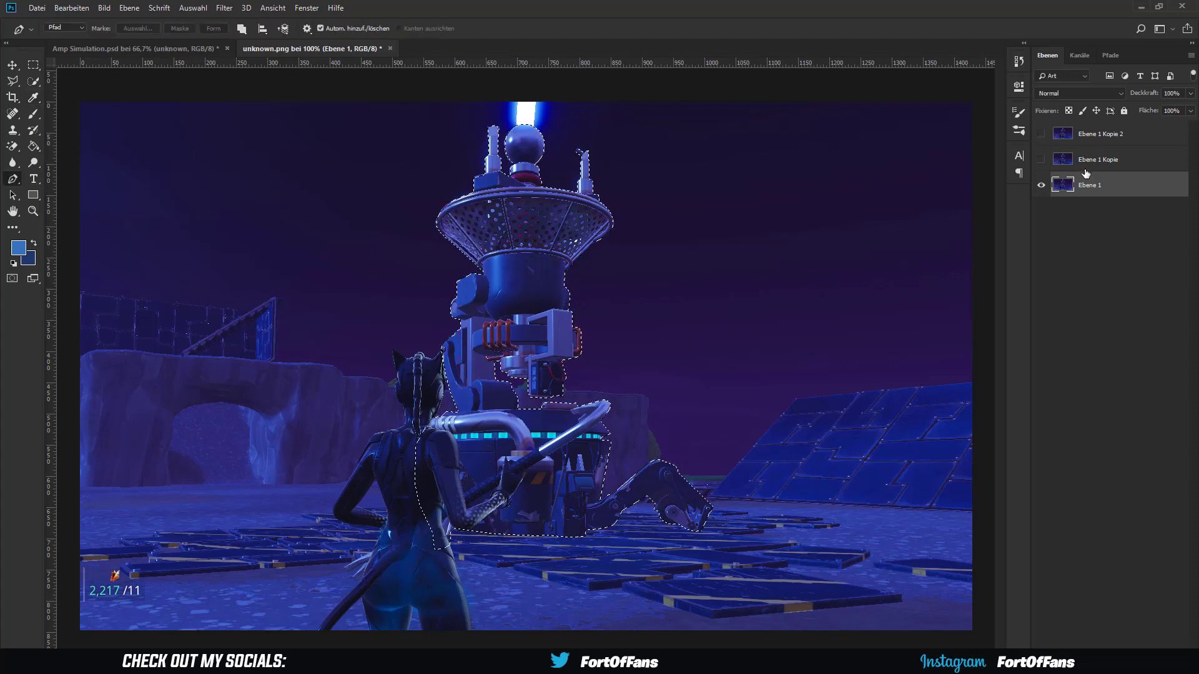
{"action": "key", "text": "ctrl+j"}
{"action": "left_click", "coordinate": [1042, 213]}
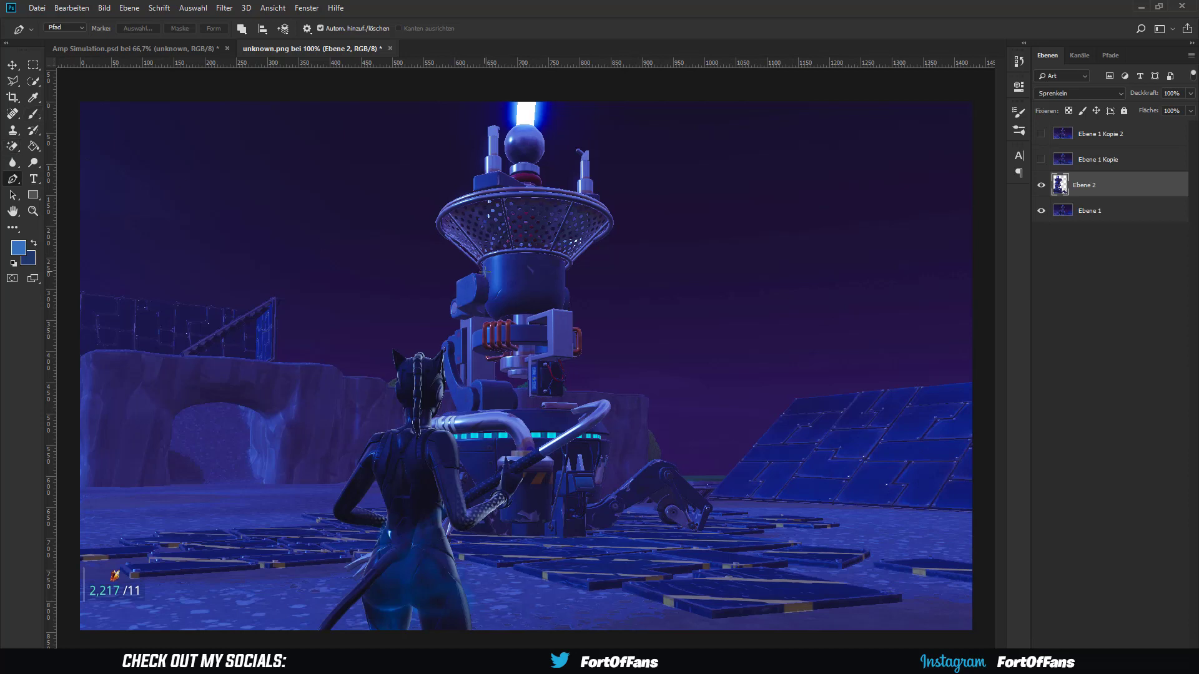
- Zoom in and start a Polygonal Lasso outline near the battery box
{"action": "key", "text": "ctrl+plus"}
{"action": "key", "text": "l"}
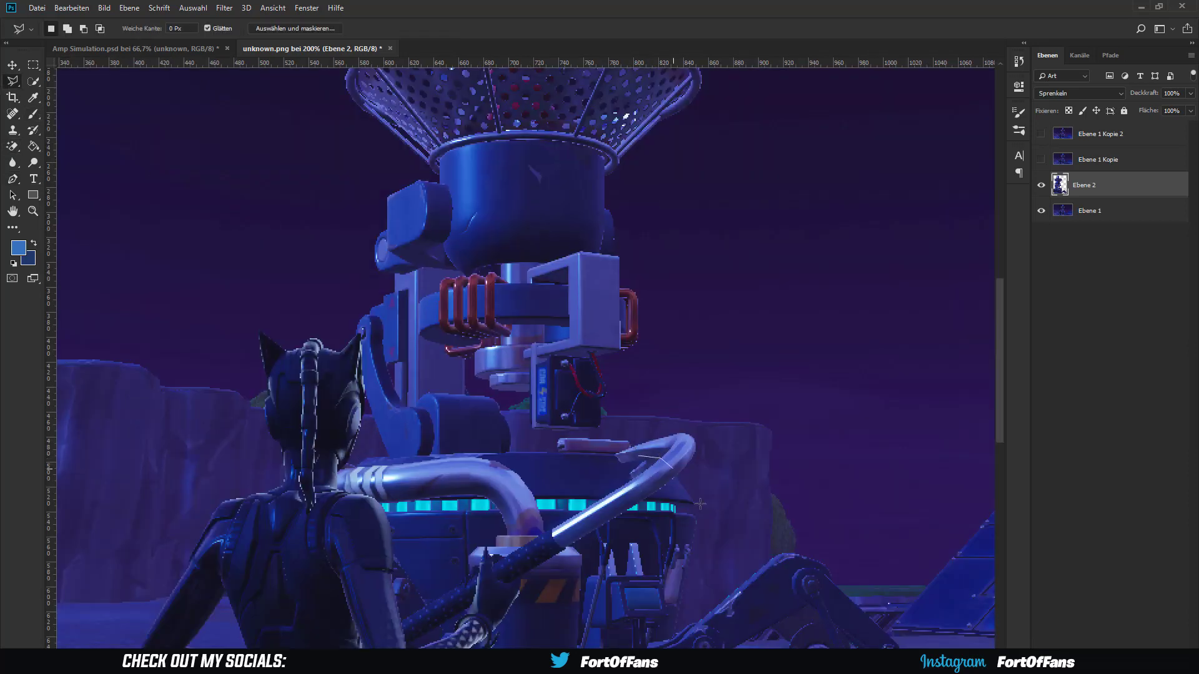
{"action": "left_click", "coordinate": [696, 504]}
{"action": "left_click", "coordinate": [723, 410]}
{"action": "left_click", "coordinate": [632, 413]}
- Close the lasso selection, then try a size 2 Kontur stroke on Ebene 2 and disable it
{"action": "double_click", "coordinate": [637, 454]}
{"action": "left_click", "coordinate": [1080, 652]}
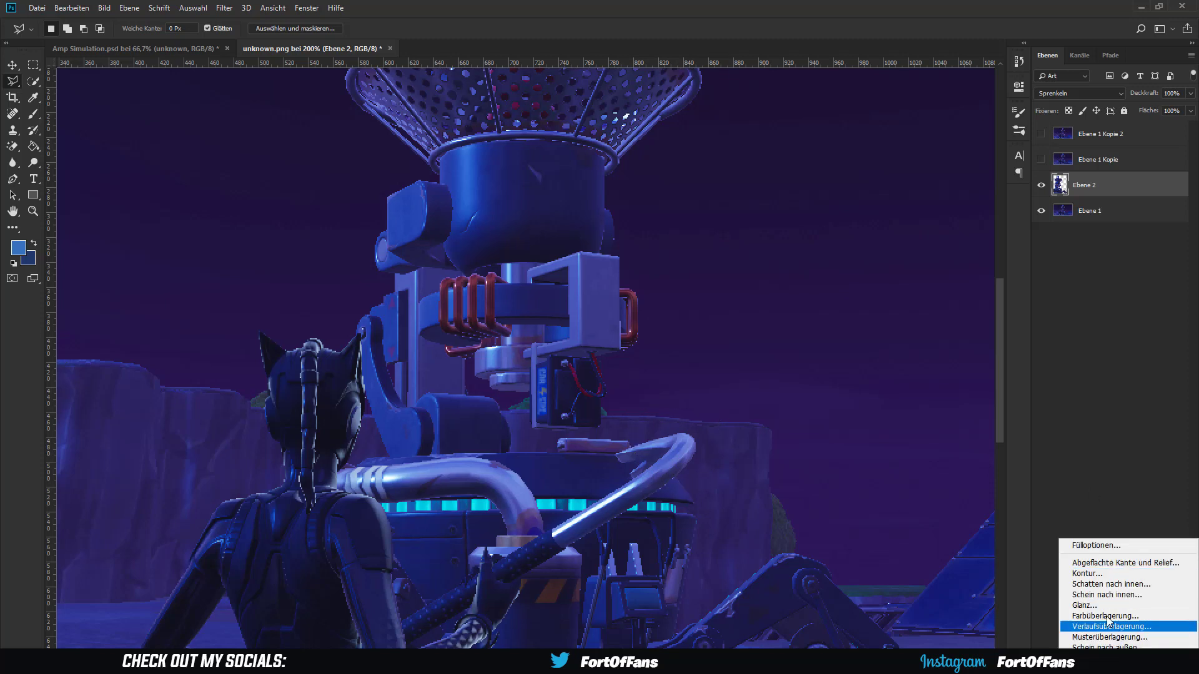
{"action": "left_click", "coordinate": [1079, 541]}
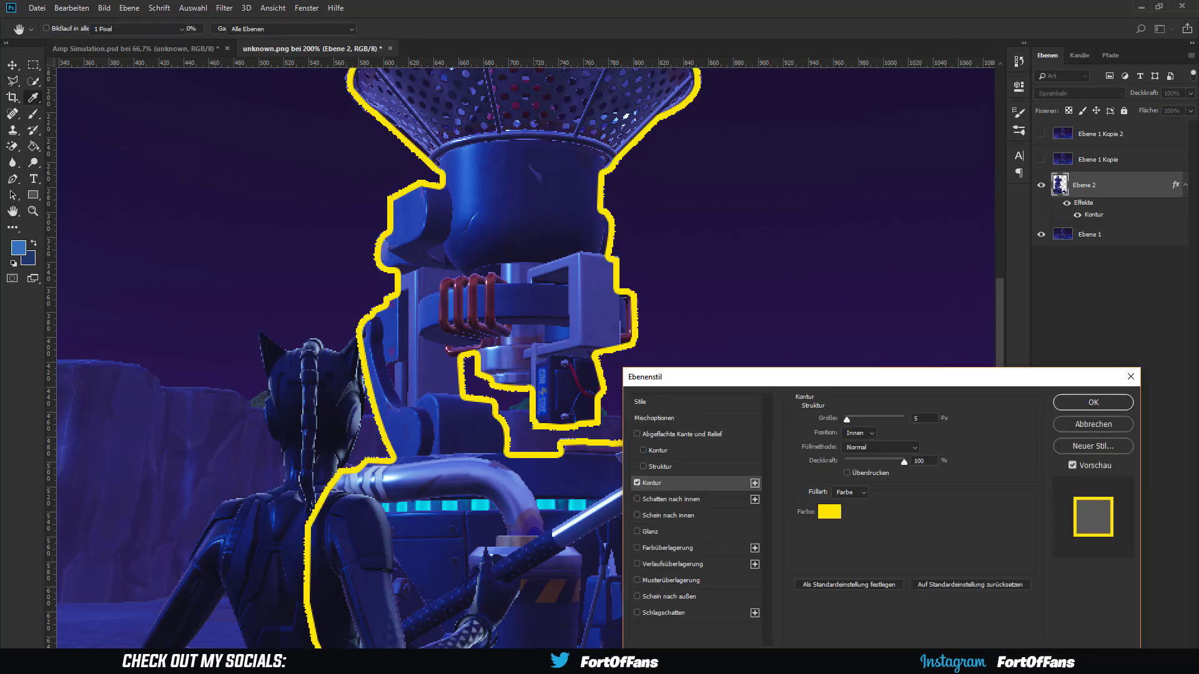
{"action": "type", "text": "2"}
{"action": "left_click", "coordinate": [873, 435]}
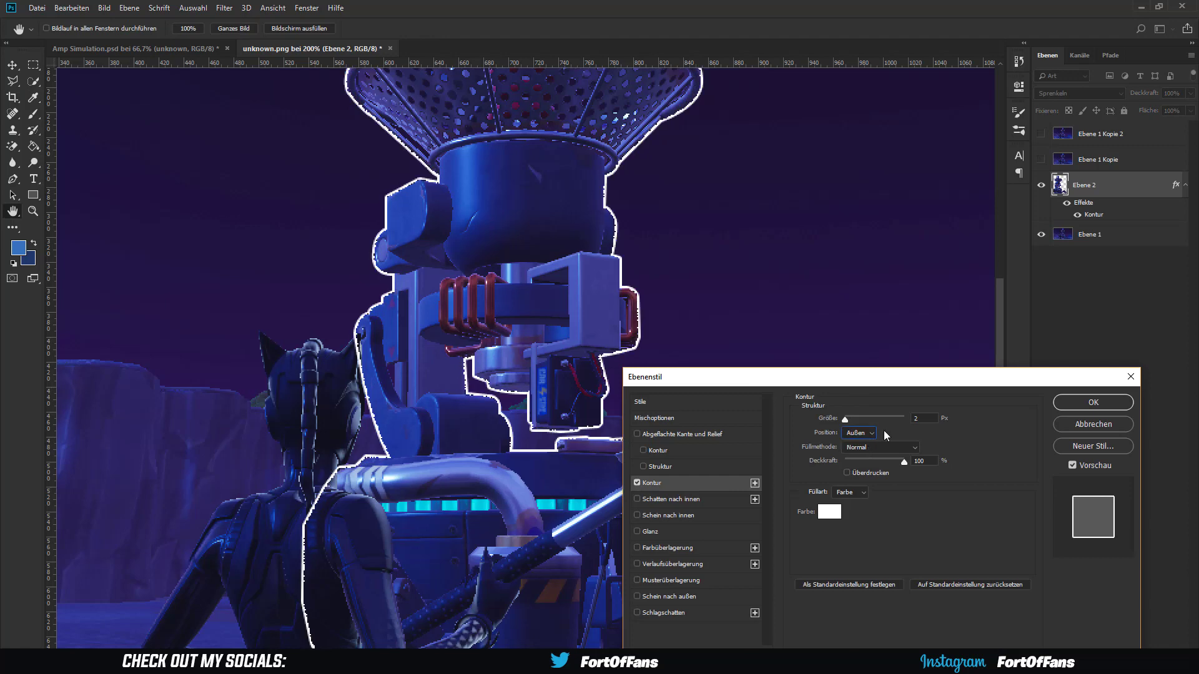
{"action": "key", "text": "ctrl+minus"}
{"action": "key", "text": "ctrl+minus"}
{"action": "key", "text": "ctrl+plus"}
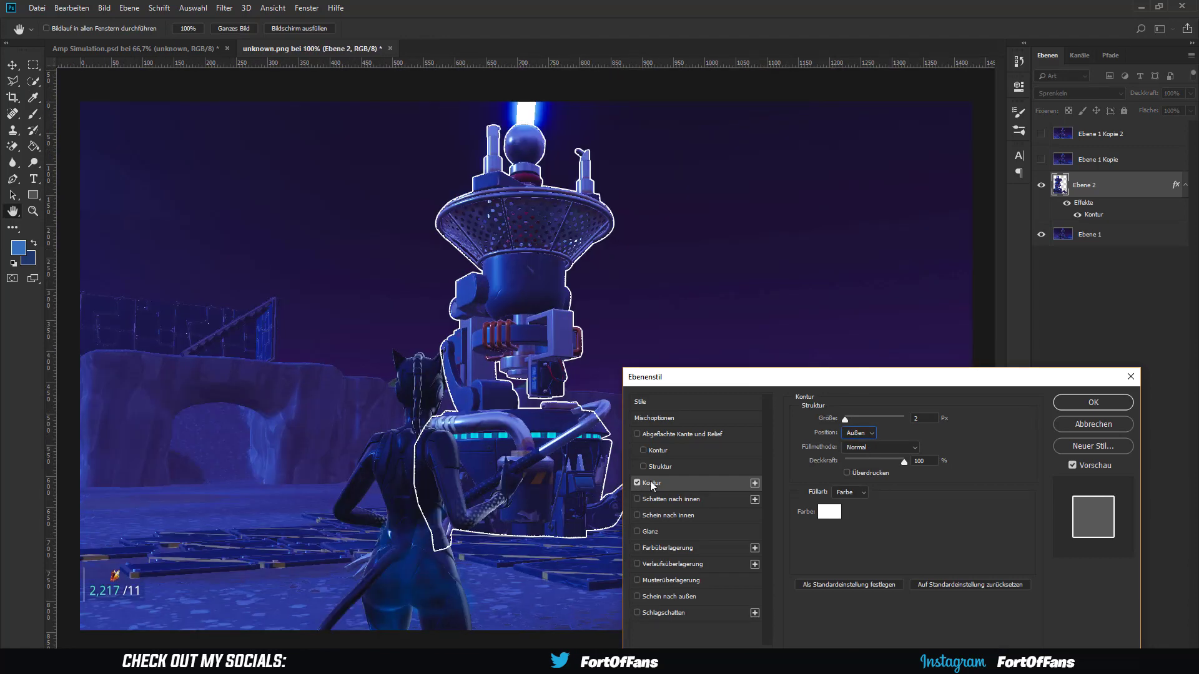
{"action": "left_click", "coordinate": [637, 483]}
- Apply a white Schein nach außen outer glow, show the upper copy, and deselect
{"action": "left_click", "coordinate": [637, 596]}
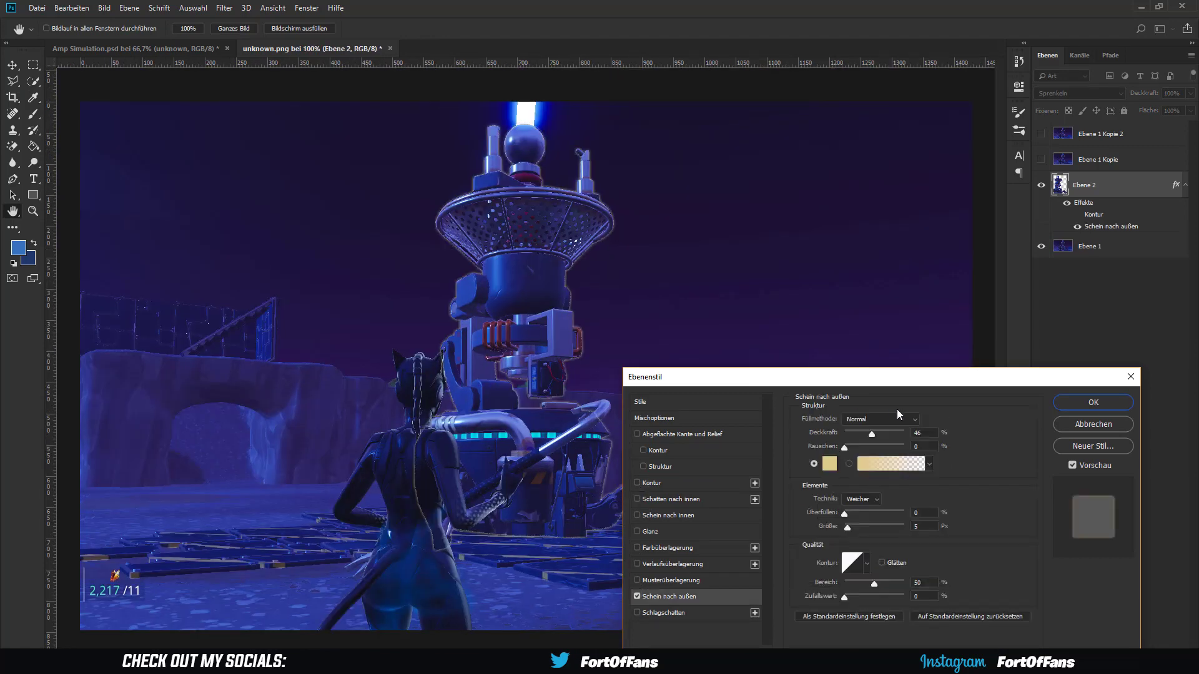
{"action": "left_click", "coordinate": [828, 466]}
{"action": "type", "text": "80"}
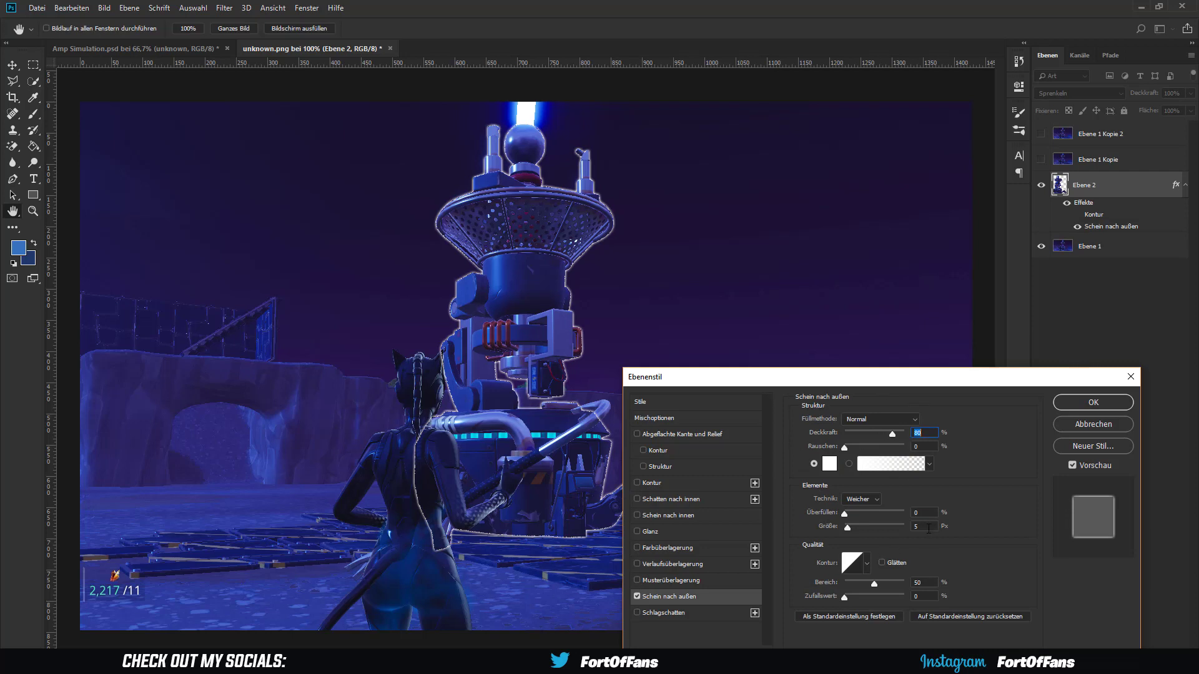
{"action": "key", "text": "l"}
{"action": "left_click", "coordinate": [1093, 402]}
{"action": "left_click", "coordinate": [1041, 159]}
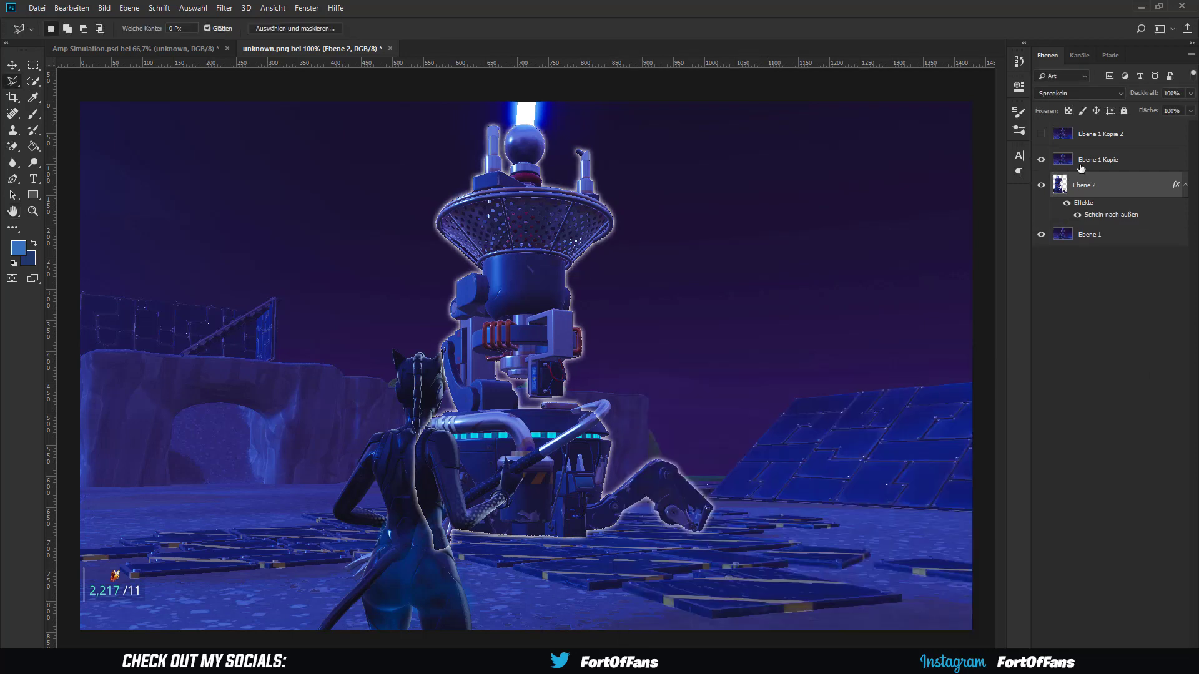
{"action": "key", "text": "ctrl+d"}
- Add a black hiding mask to Ebene 1 Kopie and set up a white hard round brush
{"action": "left_click", "coordinate": [34, 148]}
{"action": "key", "text": "d"}
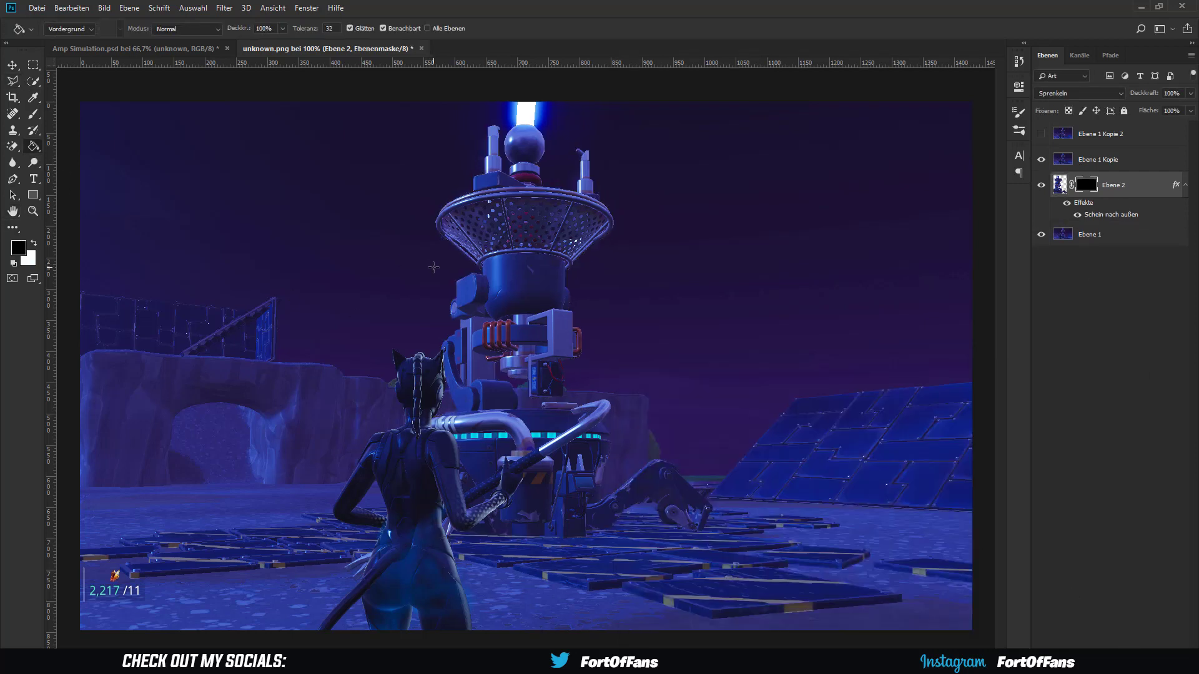
{"action": "key", "text": "ctrl+alt+z"}
{"action": "key", "text": "ctrl+alt+z"}
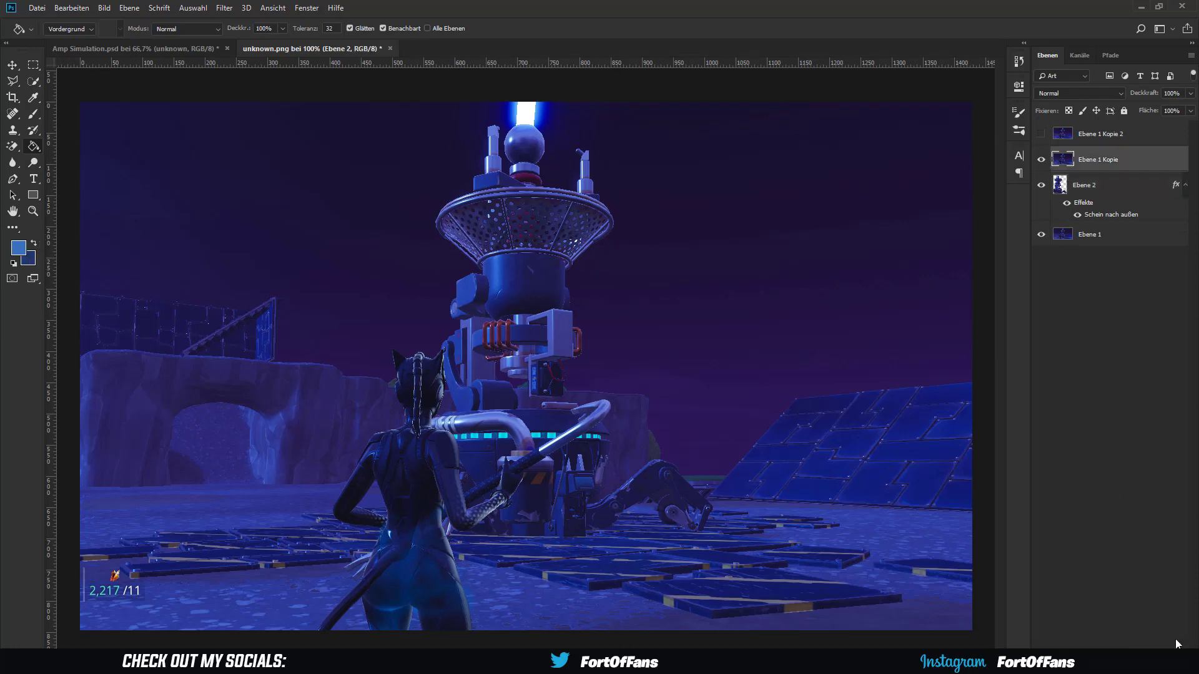
{"action": "key", "text": "d"}
{"action": "key", "text": "b"}
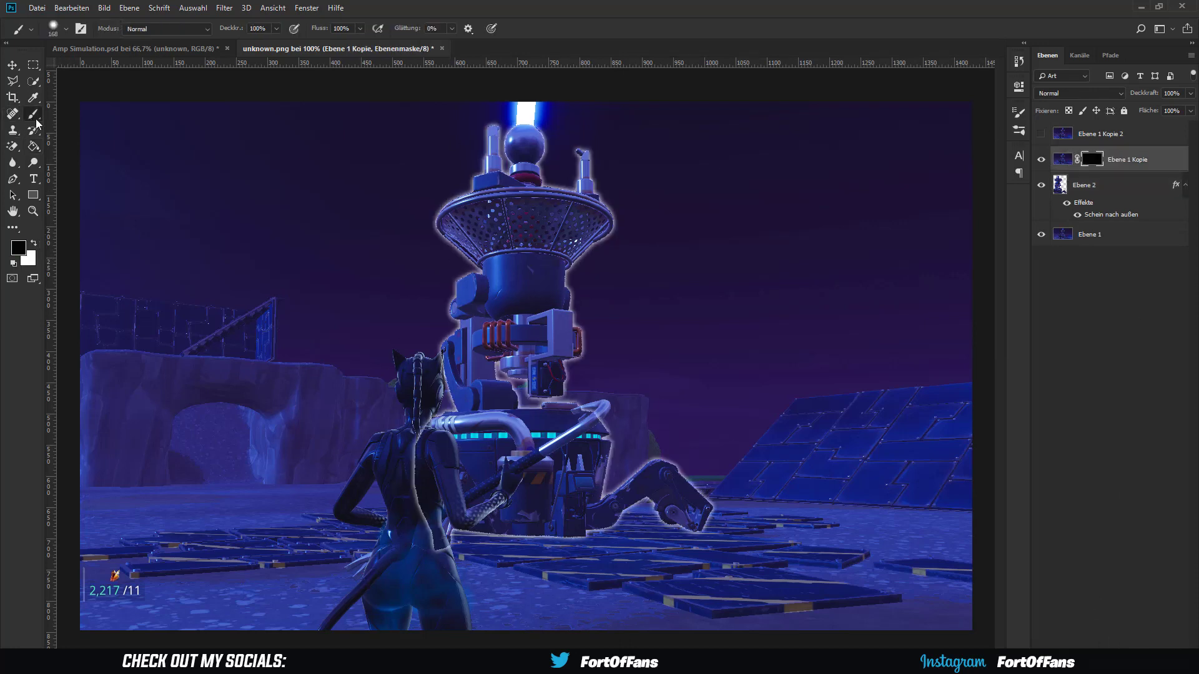
{"action": "key", "text": "x"}
{"action": "left_click", "coordinate": [66, 29]}
{"action": "left_click", "coordinate": [132, 99]}
{"action": "key", "text": "Return"}
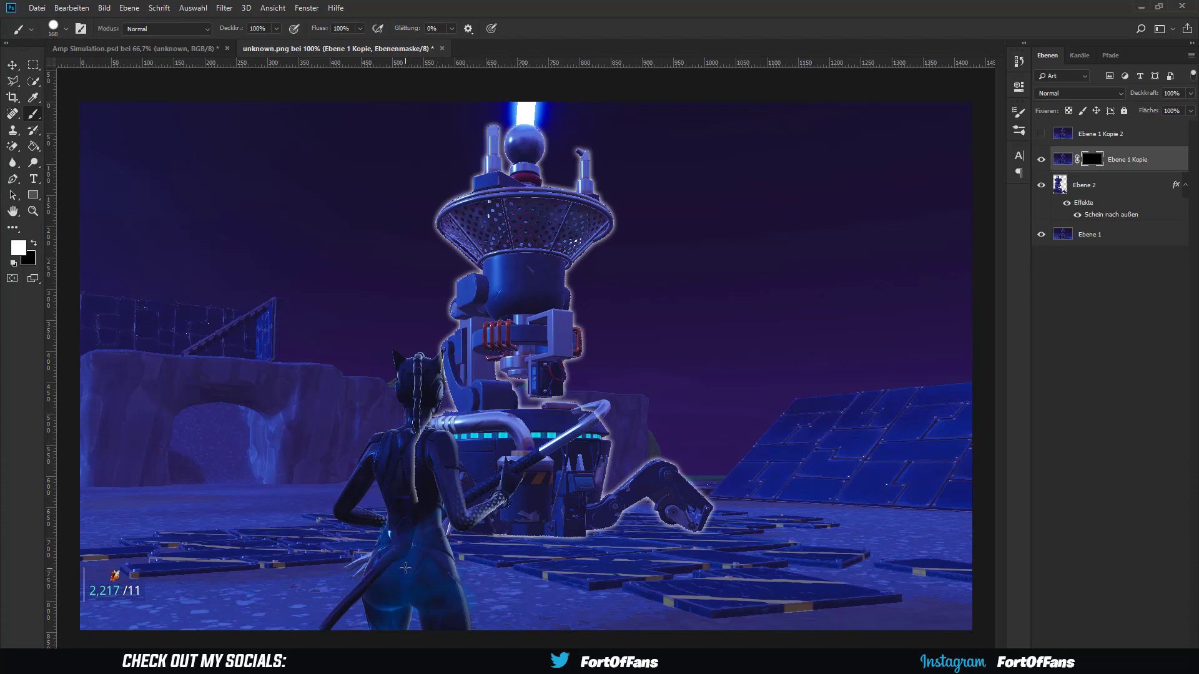
- Paint the mask white over the character so it sits in front of the glow
{"action": "left_click_drag", "start_coordinate": [405, 568], "coordinate": [380, 431]}
{"action": "double_click", "coordinate": [520, 7]}
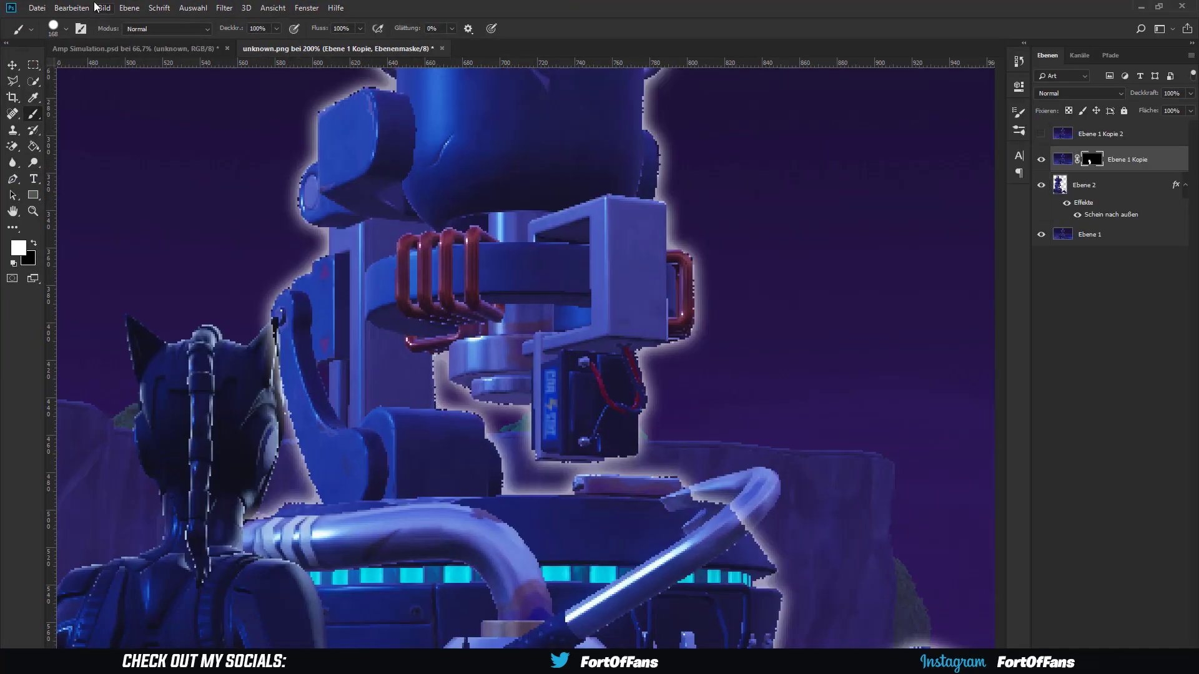
{"action": "left_click", "coordinate": [66, 29]}
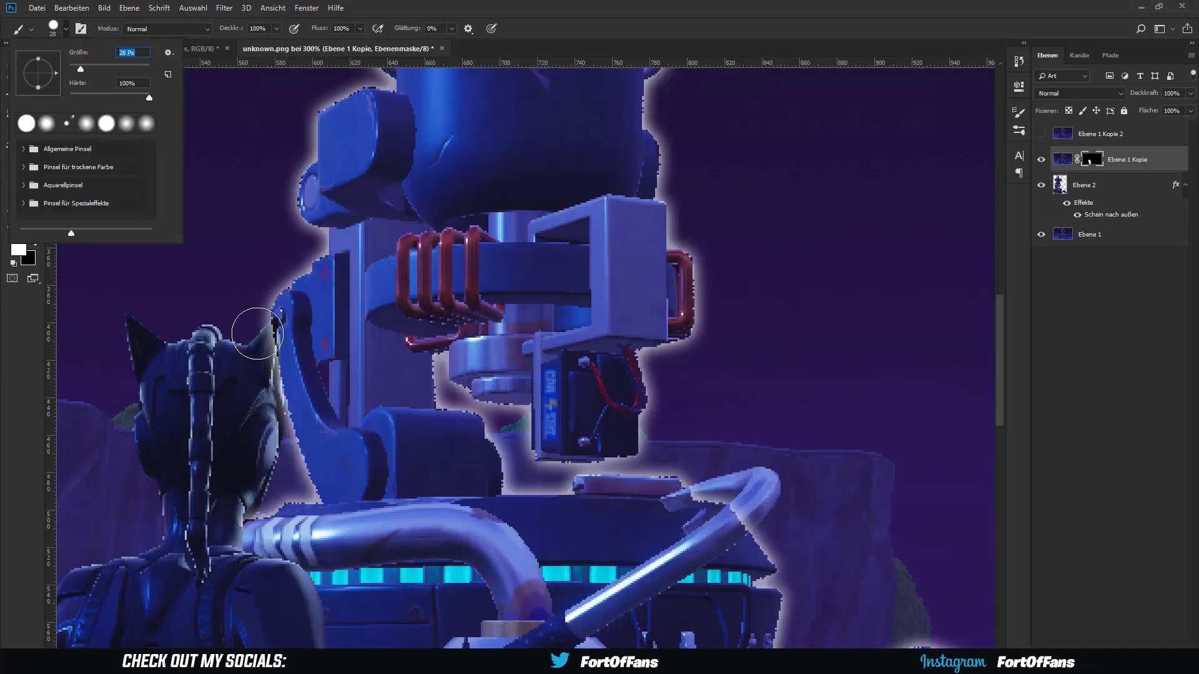
{"action": "key", "text": "Return"}
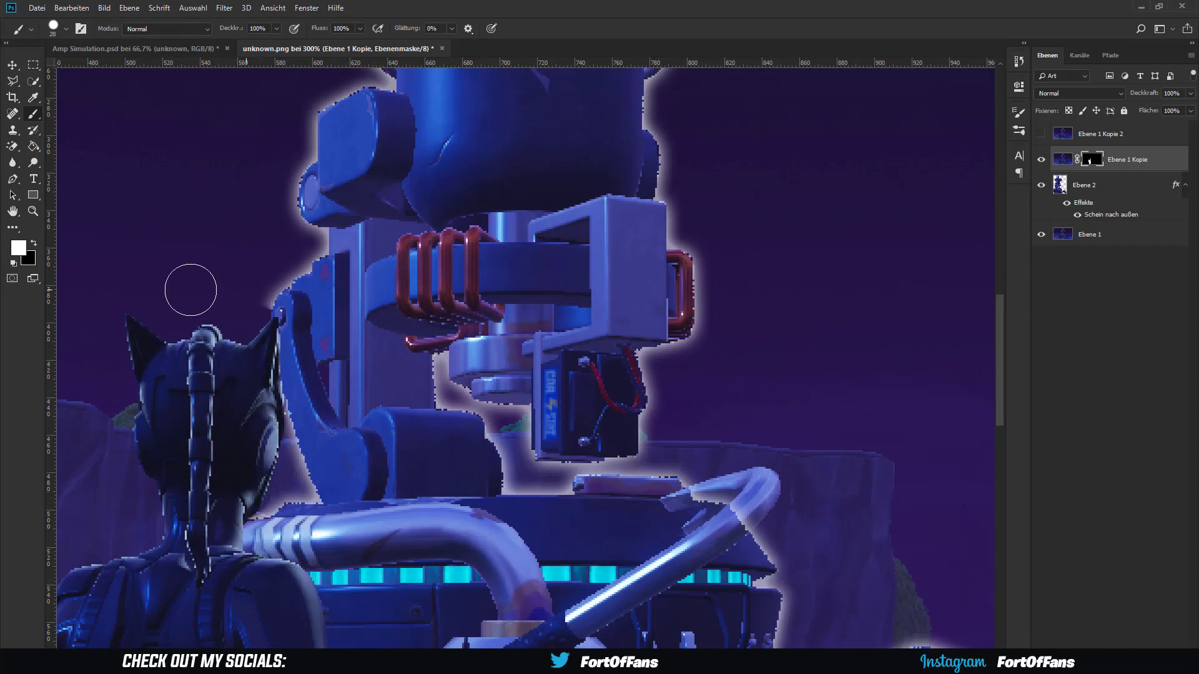
{"action": "key", "text": "ctrl+minus"}
{"action": "key", "text": "ctrl+minus"}
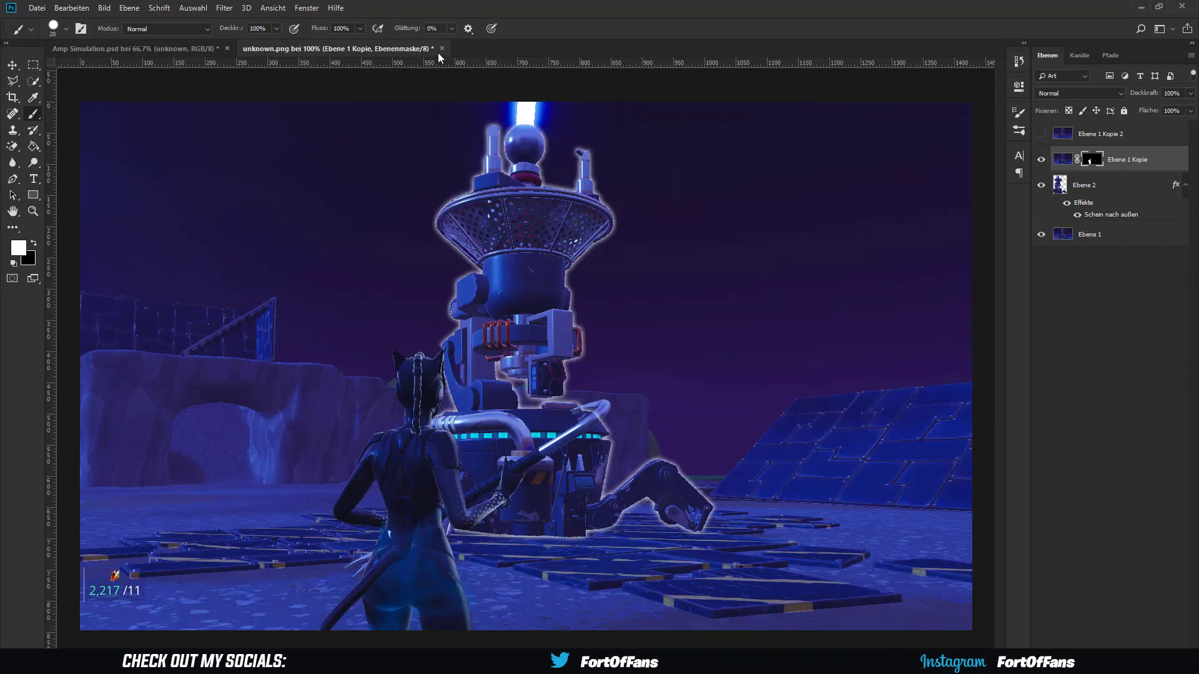
- Delete the hidden Ebene 1 Kopie 2 layer and target the top layer's mask again
{"action": "left_click", "coordinate": [1117, 139]}
{"action": "key", "text": "Delete"}
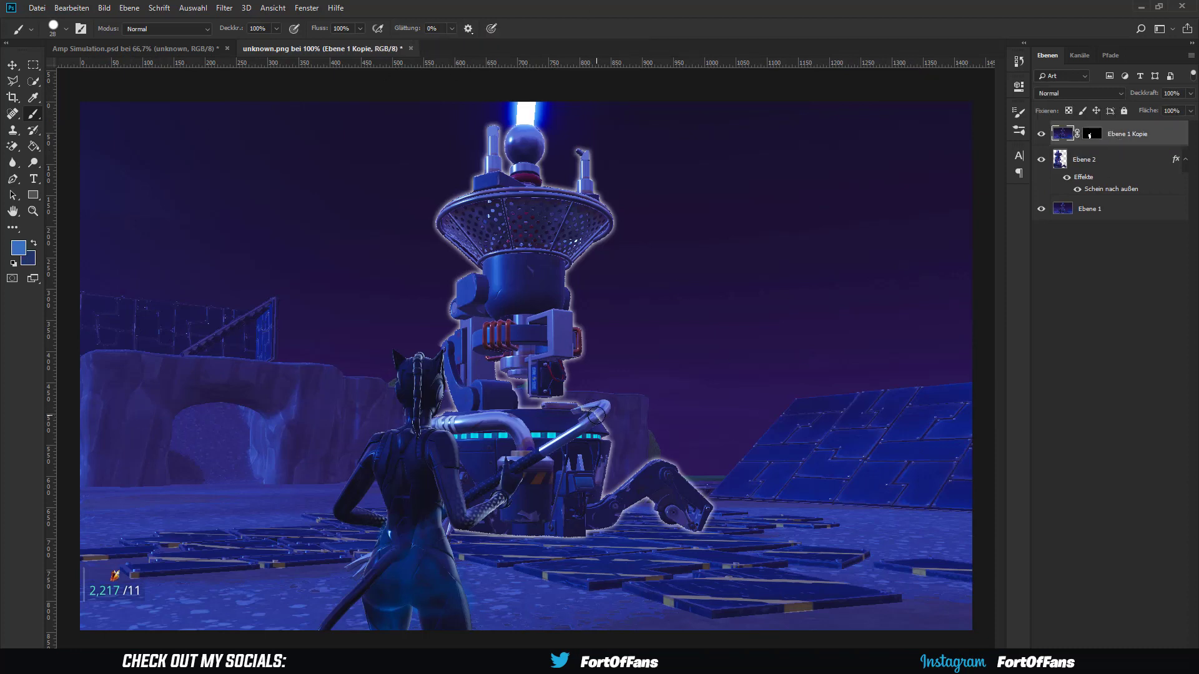
{"action": "key", "text": "ctrl+backslash"}
{"action": "key", "text": "d"}
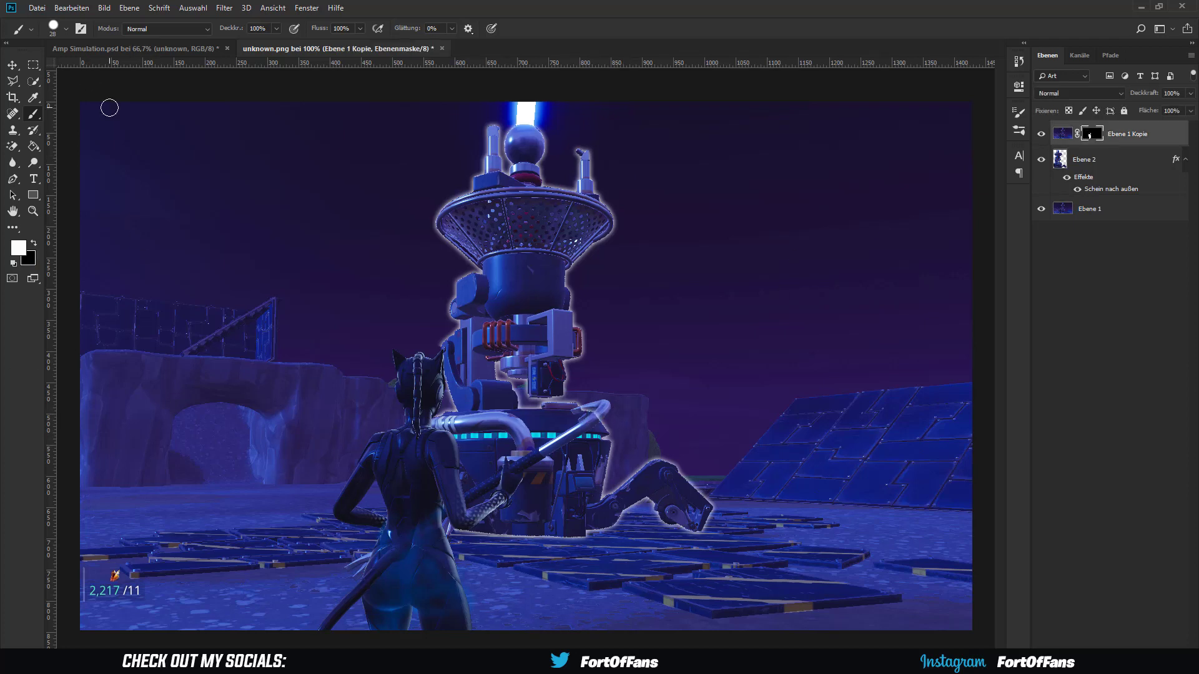
{"action": "key", "text": "ctrl+j"}
{"action": "key", "text": "ctrl+z"}
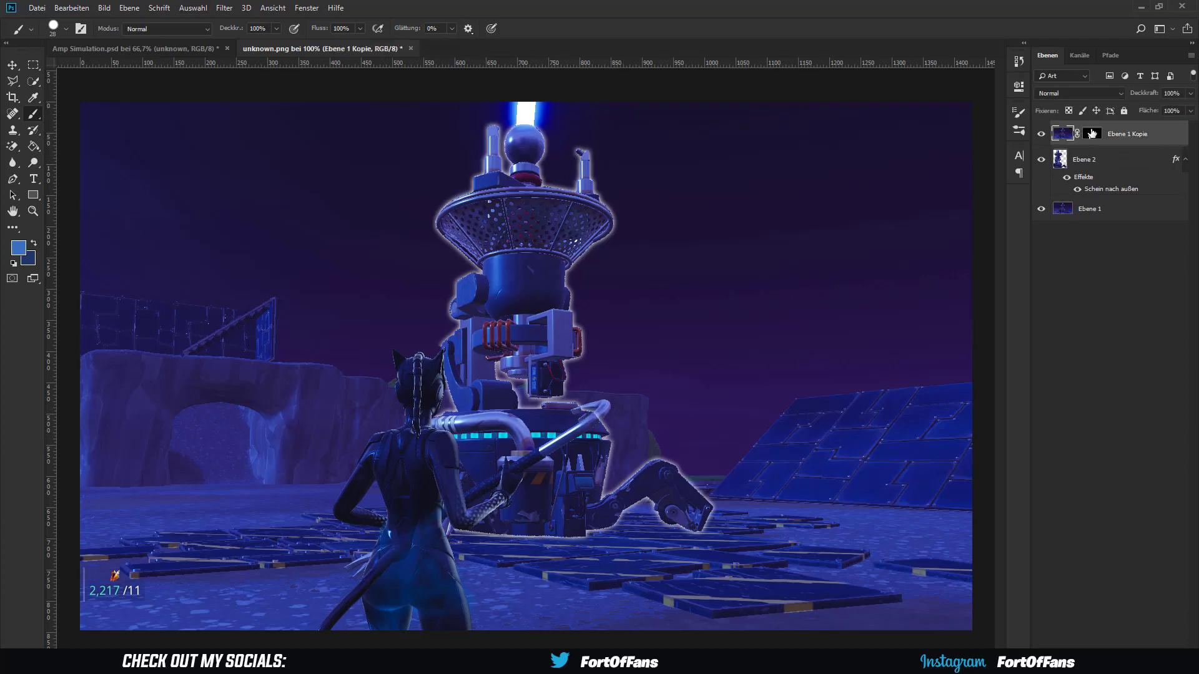
- Refine the mask in black, switching the brush from 10 px to 39 px
{"action": "key", "text": "ctrl+plus"}
{"action": "key", "text": "ctrl+plus"}
{"action": "left_click", "coordinate": [66, 29]}
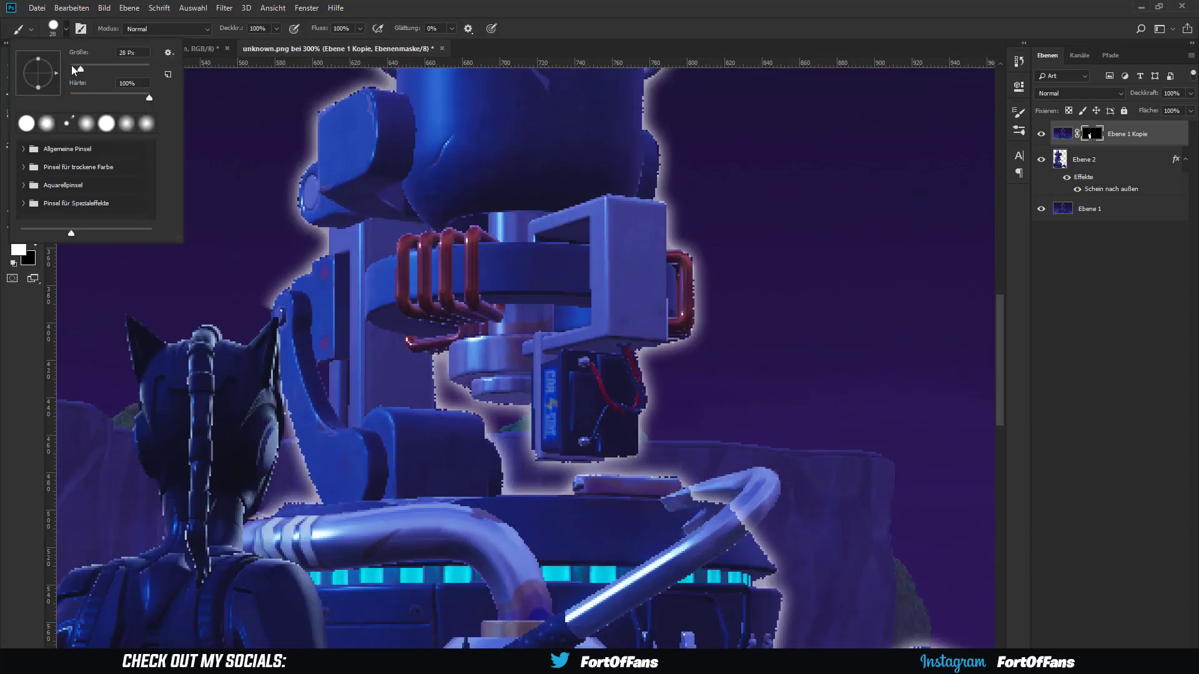
{"action": "left_click", "coordinate": [74, 67]}
{"action": "left_click", "coordinate": [744, 526]}
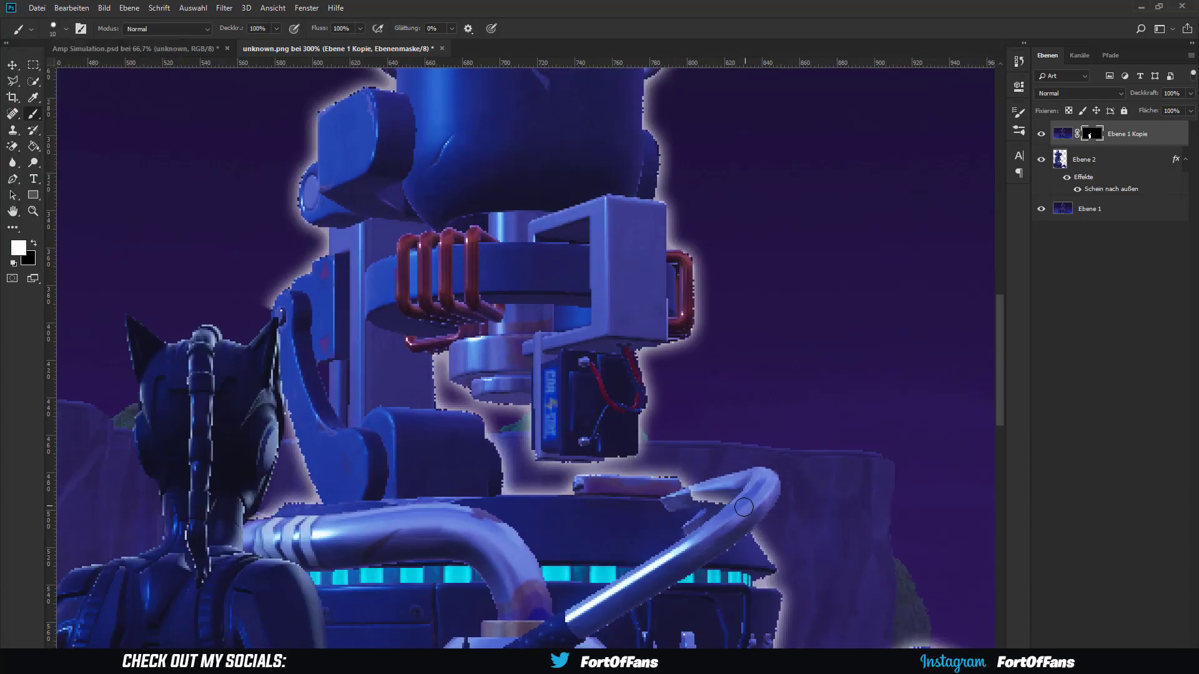
{"action": "key", "text": "x"}
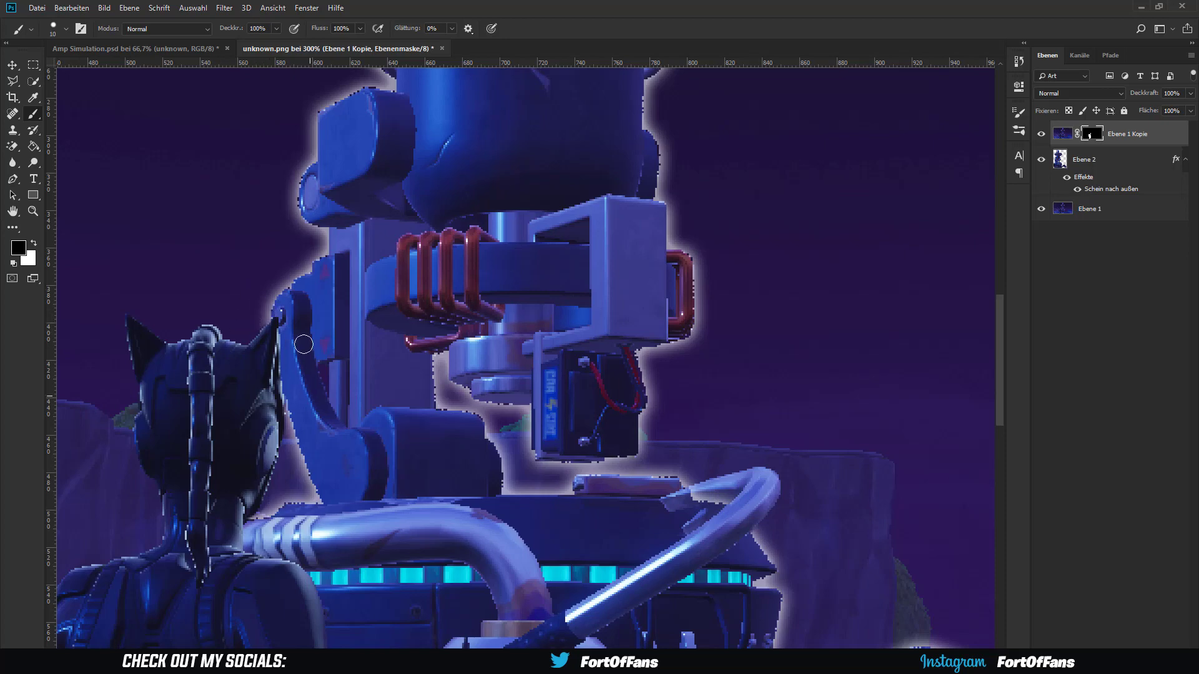
{"action": "scroll", "coordinate": [304, 344], "scroll_direction": "down", "scroll_amount": 5}
{"action": "scroll", "coordinate": [306, 506], "scroll_direction": "down", "scroll_amount": 1}
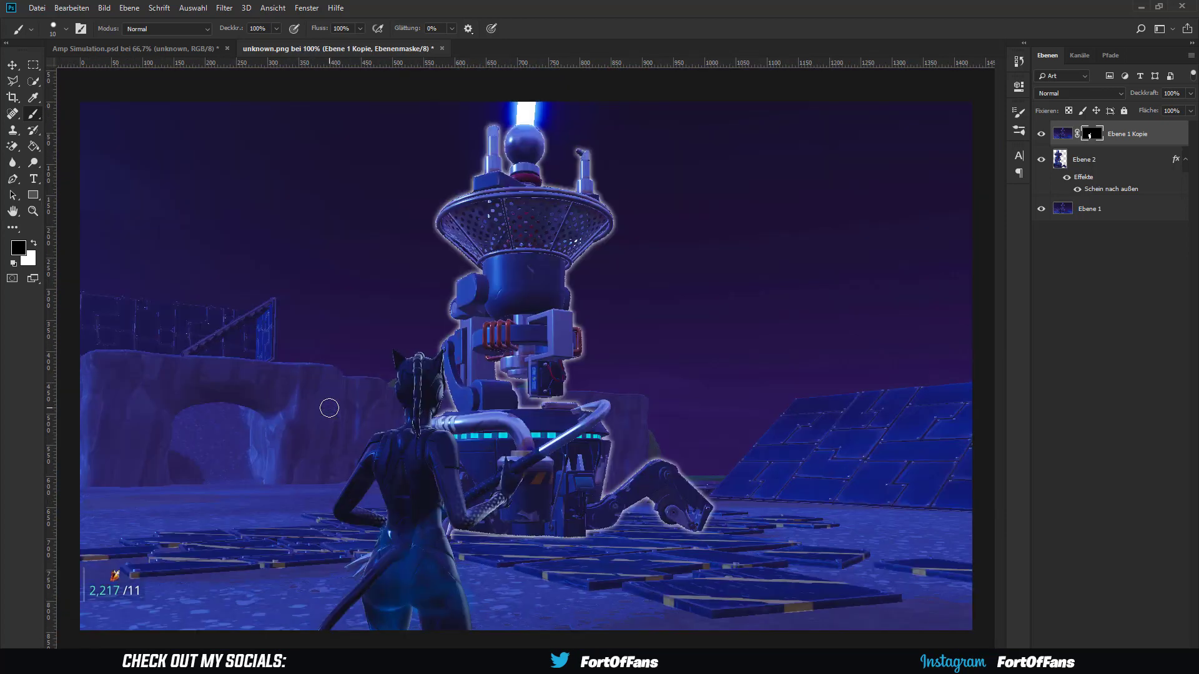
{"action": "left_click_drag", "start_coordinate": [303, 457], "coordinate": [327, 406]}
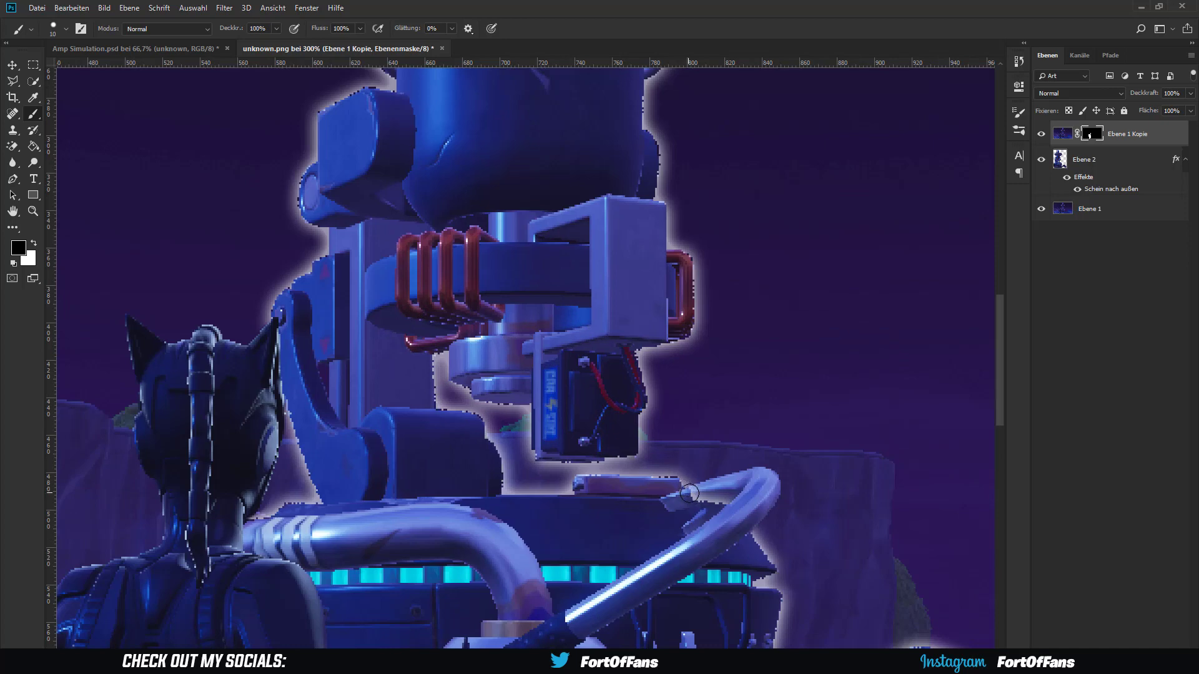
{"action": "left_click", "coordinate": [59, 28]}
{"action": "left_click_drag", "start_coordinate": [87, 65], "coordinate": [94, 65]}
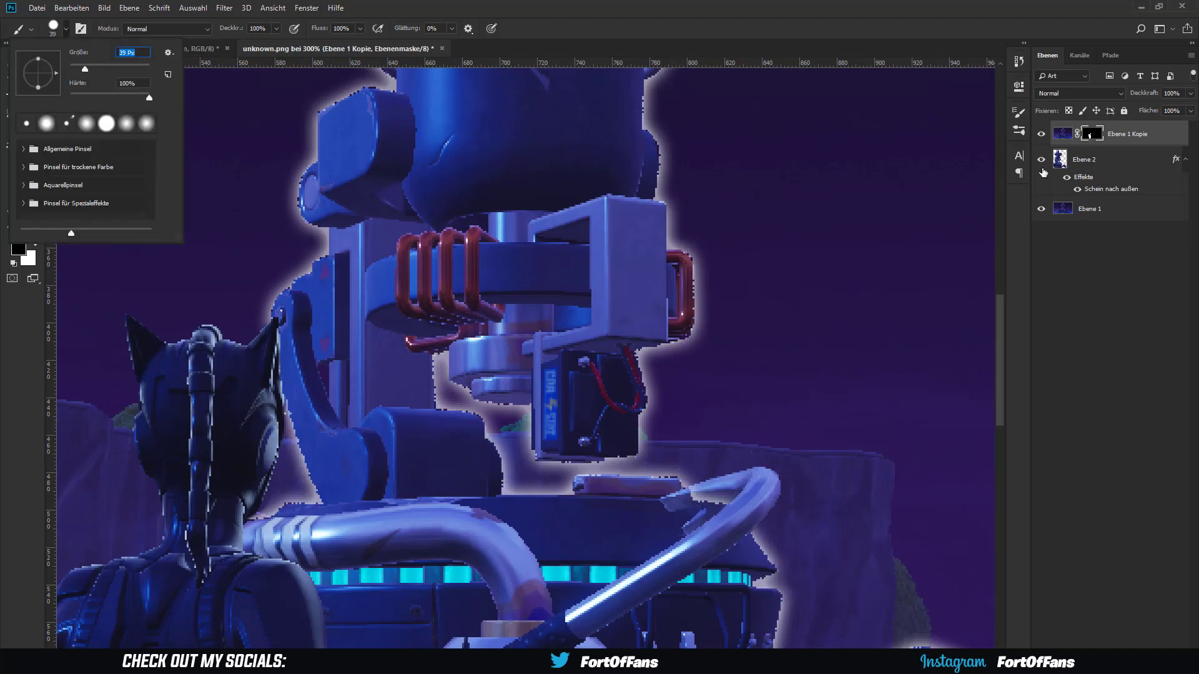
{"action": "key", "text": "Return"}
- Adjust the outer glow size on the glowing amplifier layer
{"action": "left_click", "coordinate": [11, 64]}
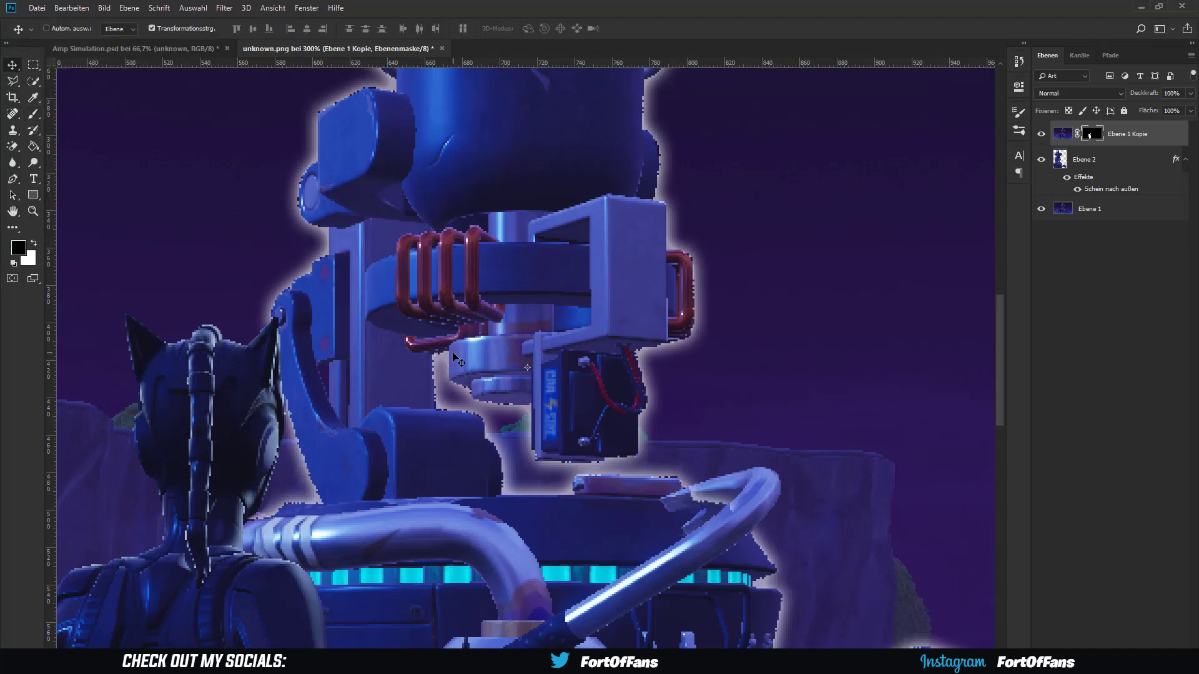
{"action": "scroll", "coordinate": [454, 358], "scroll_direction": "down", "scroll_amount": 4}
{"action": "left_click", "coordinate": [1098, 192]}
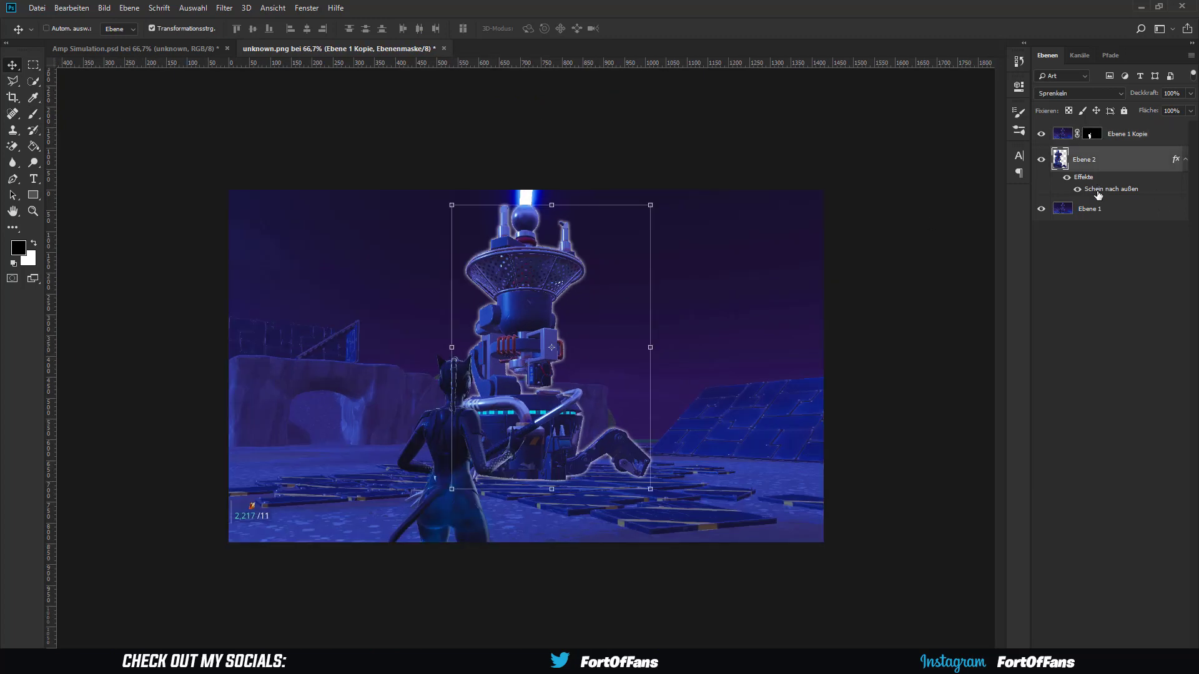
{"action": "double_click", "coordinate": [1098, 192]}
{"action": "double_click", "coordinate": [918, 527]}
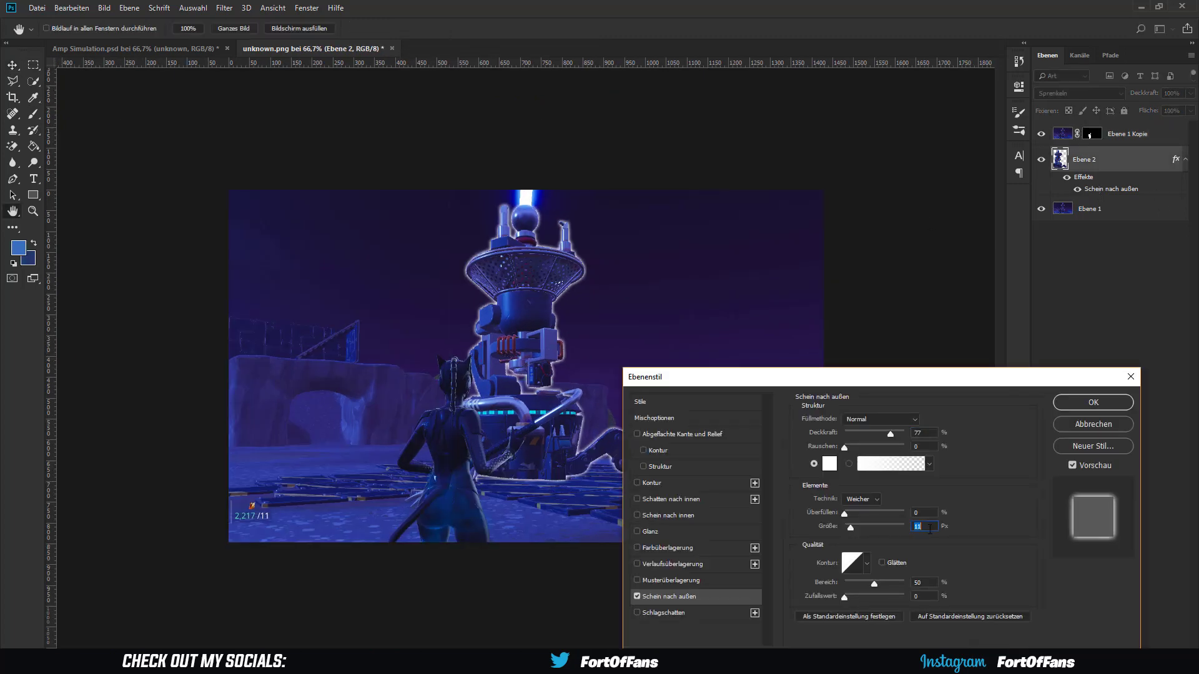
{"action": "left_click", "coordinate": [1092, 403]}
- Cancel the save prompt, merge all layers into one, and bring it into Amp Simulation.psd
{"action": "key", "text": "ctrl+w"}
{"action": "left_click", "coordinate": [545, 263]}
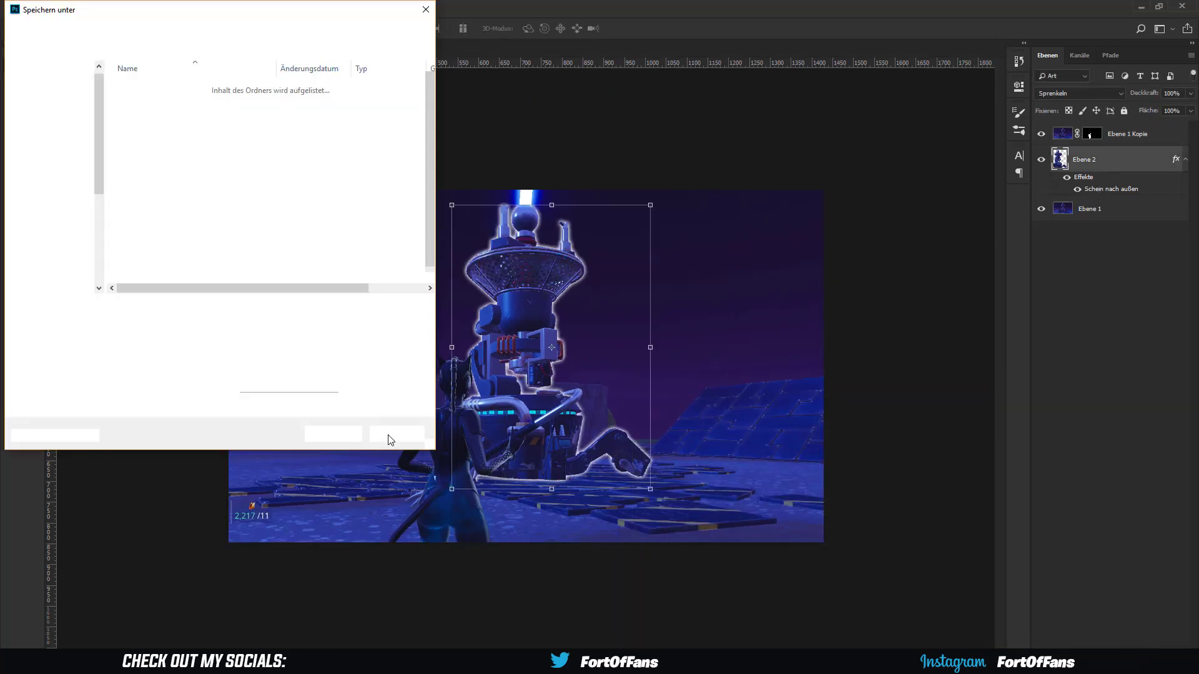
{"action": "left_click", "coordinate": [388, 439]}
{"action": "right_click", "coordinate": [1061, 134]}
{"action": "left_click", "coordinate": [1062, 272]}
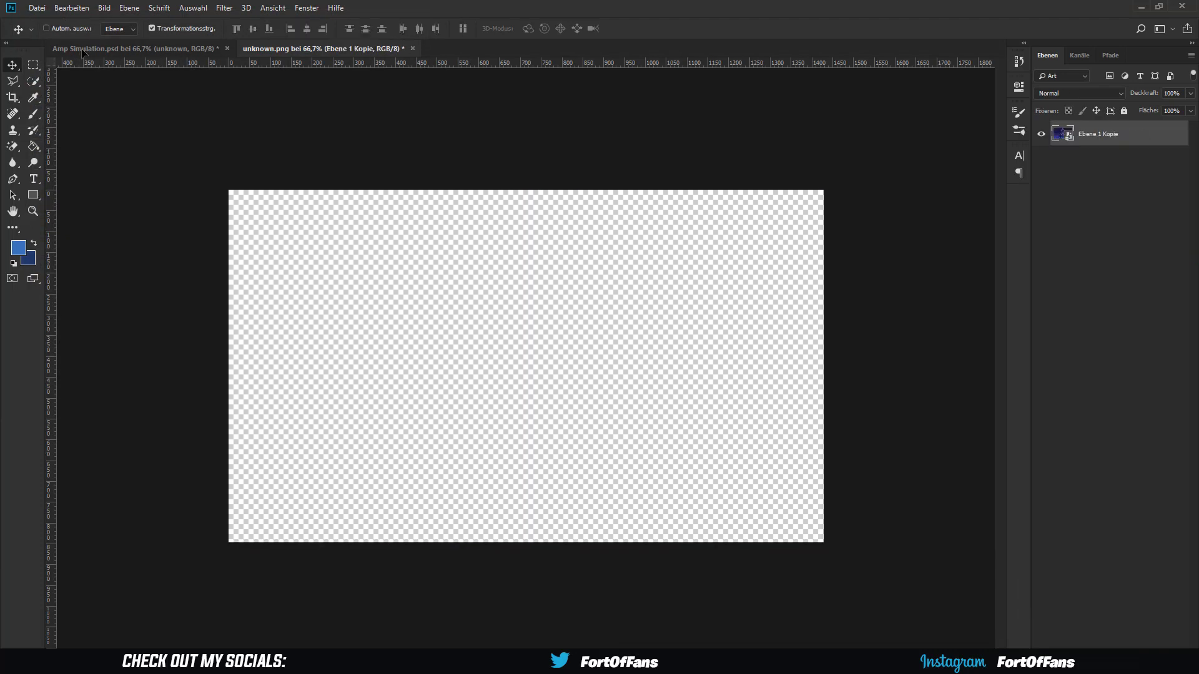
{"action": "left_click", "coordinate": [83, 50]}
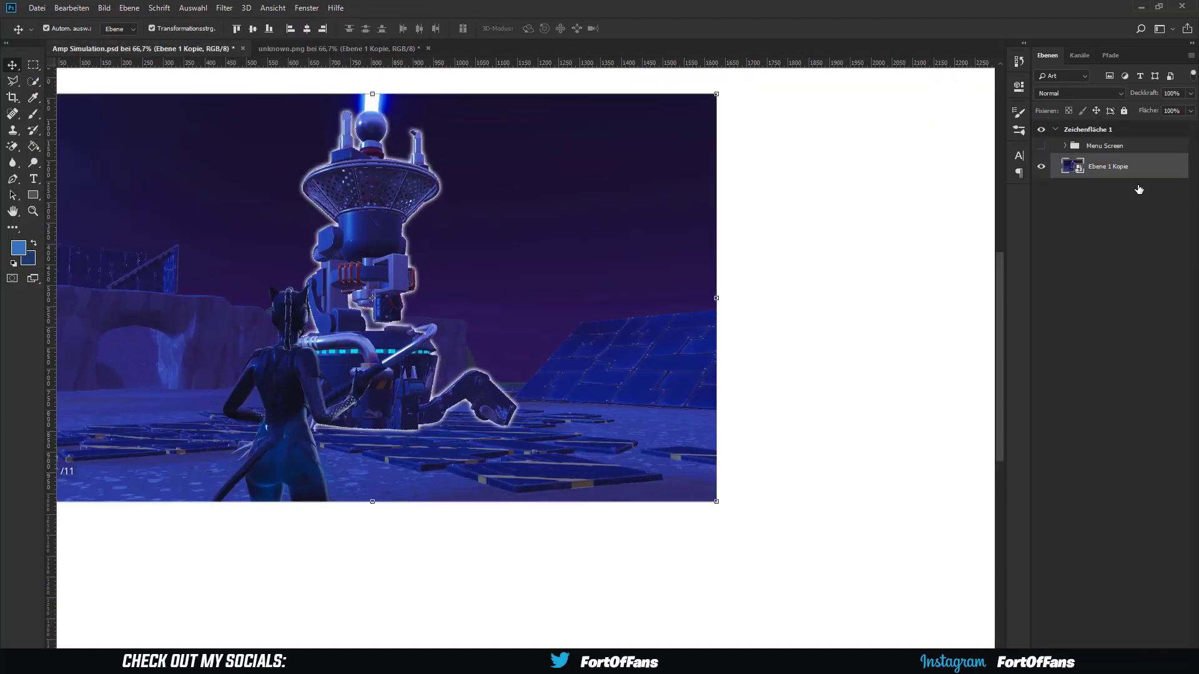
{"action": "key", "text": "ctrl+plus"}
{"action": "key", "text": "u"}
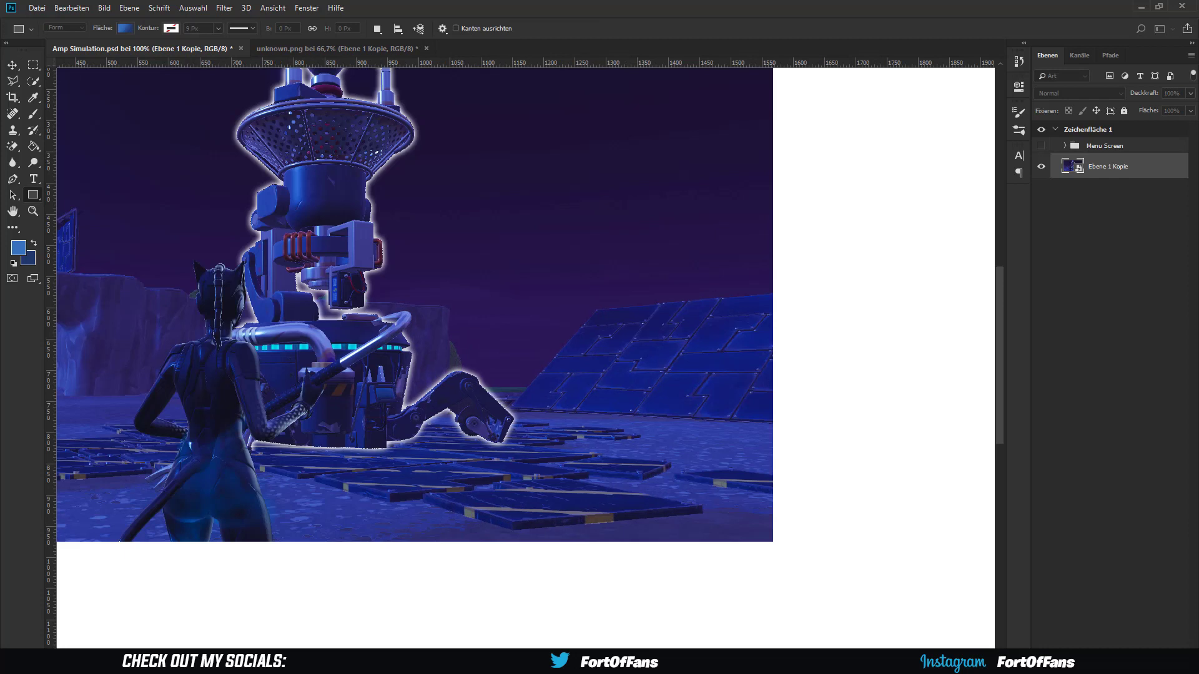
- Draw a 250 by 100 rectangle with no fill and a 2 px white outline
{"action": "left_click_drag", "start_coordinate": [459, 286], "coordinate": [615, 347]}
{"action": "left_click", "coordinate": [125, 28]}
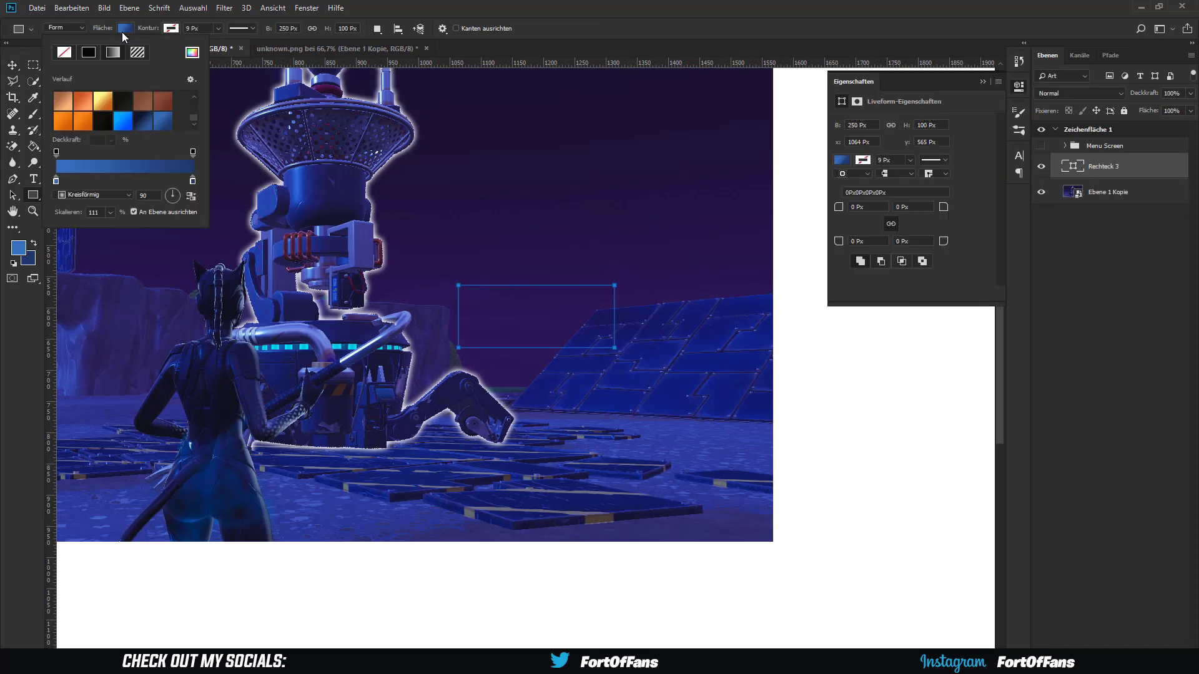
{"action": "left_click", "coordinate": [63, 52]}
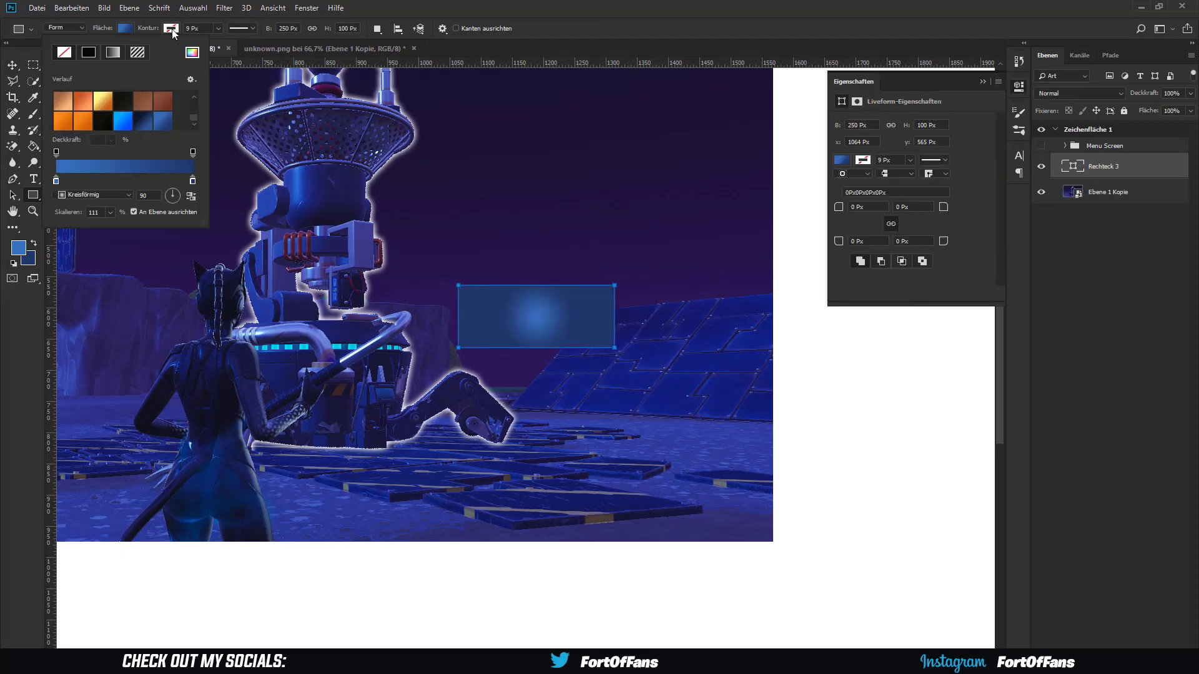
{"action": "left_click", "coordinate": [171, 28]}
{"action": "left_click", "coordinate": [106, 94]}
{"action": "left_click", "coordinate": [201, 30]}
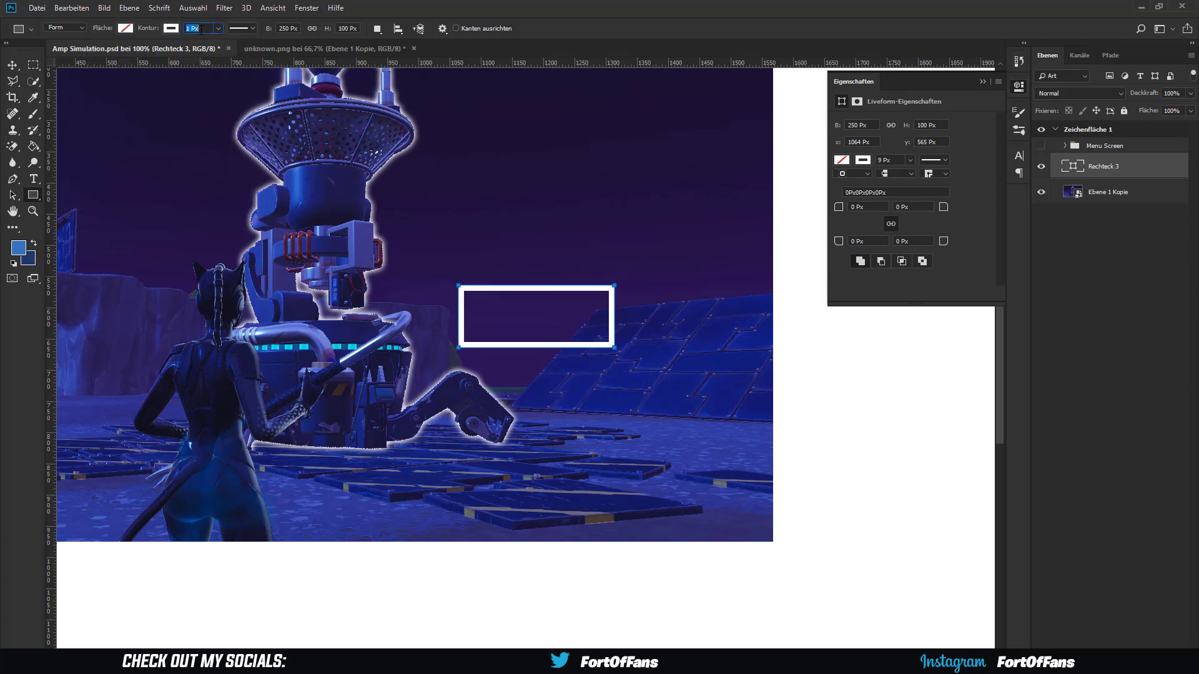
{"action": "key", "text": "Up"}
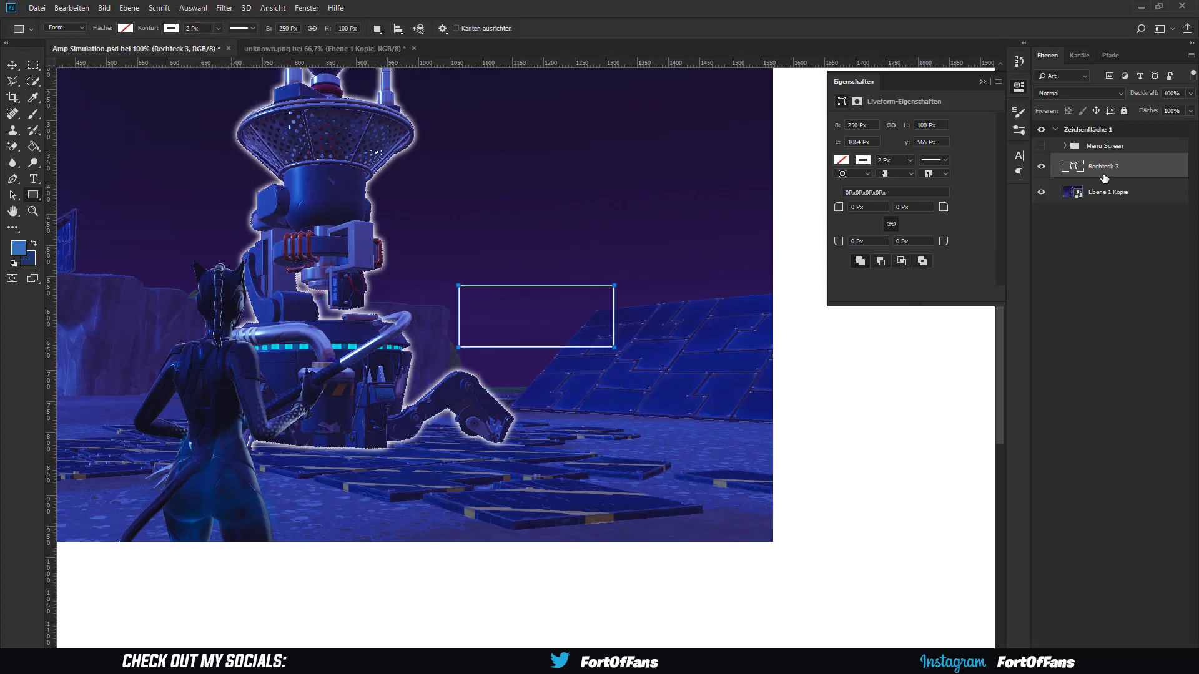
- Give the rectangle black fill at 19% with Stroke and Outer Glow layer styles
{"action": "left_click", "coordinate": [126, 28]}
{"action": "left_click", "coordinate": [102, 94]}
{"action": "left_click", "coordinate": [109, 53]}
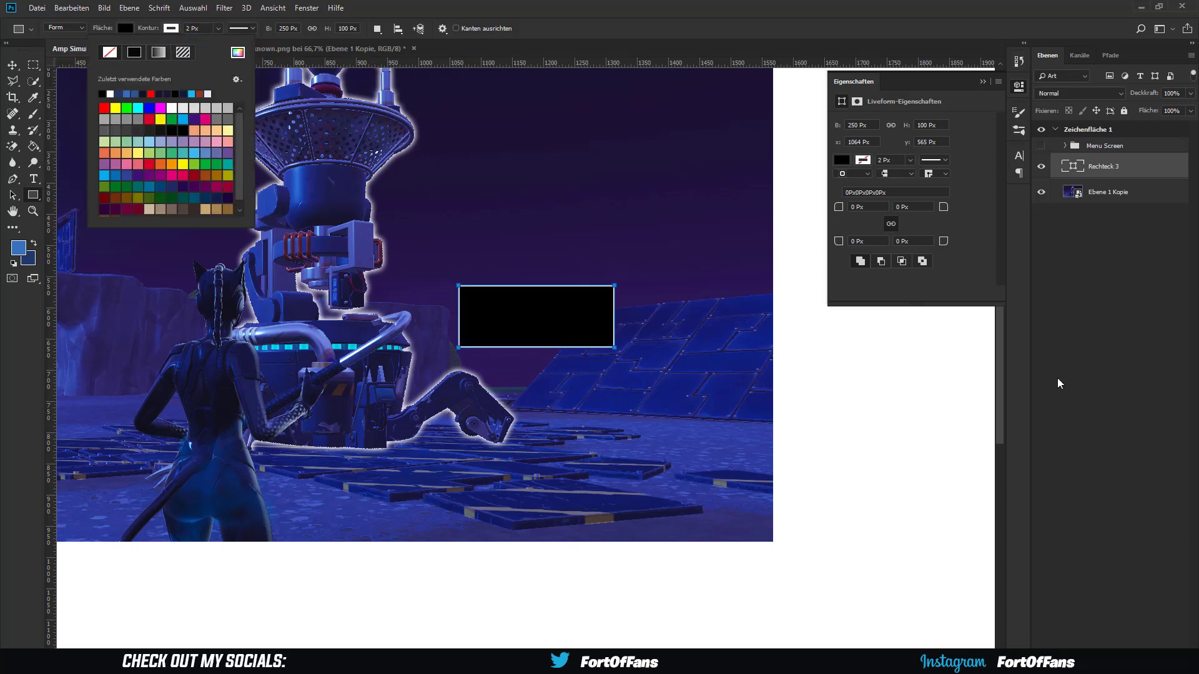
{"action": "left_click_drag", "start_coordinate": [1148, 111], "coordinate": [1099, 110]}
{"action": "left_click", "coordinate": [1065, 657]}
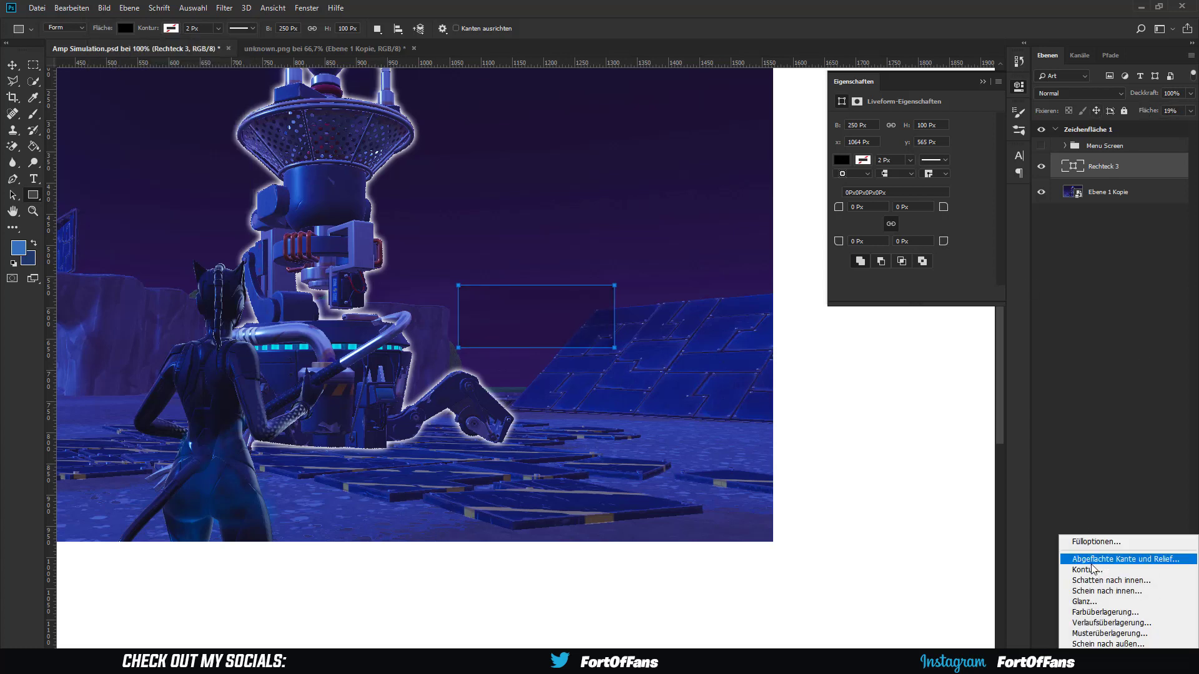
{"action": "left_click", "coordinate": [1093, 570]}
{"action": "left_click", "coordinate": [669, 597]}
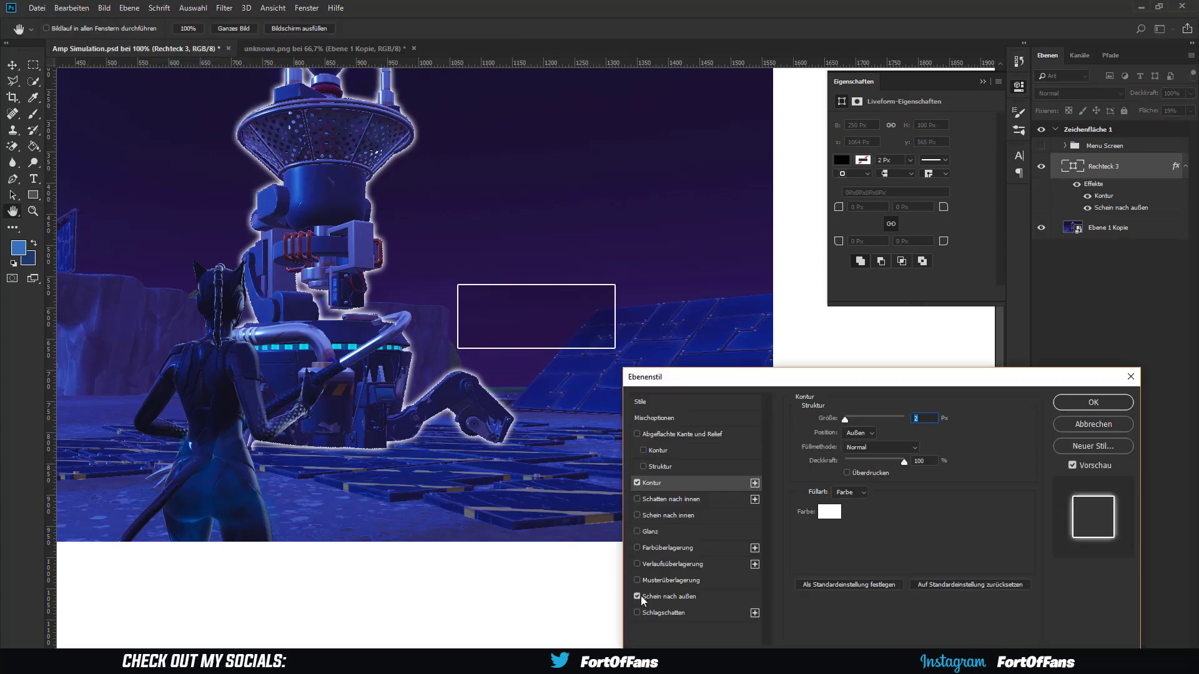
{"action": "left_click", "coordinate": [1092, 402]}
- Shorten the rectangle from its top edge and start an E text layer above it
{"action": "key", "text": "v"}
{"action": "left_click_drag", "start_coordinate": [534, 291], "coordinate": [534, 300]}
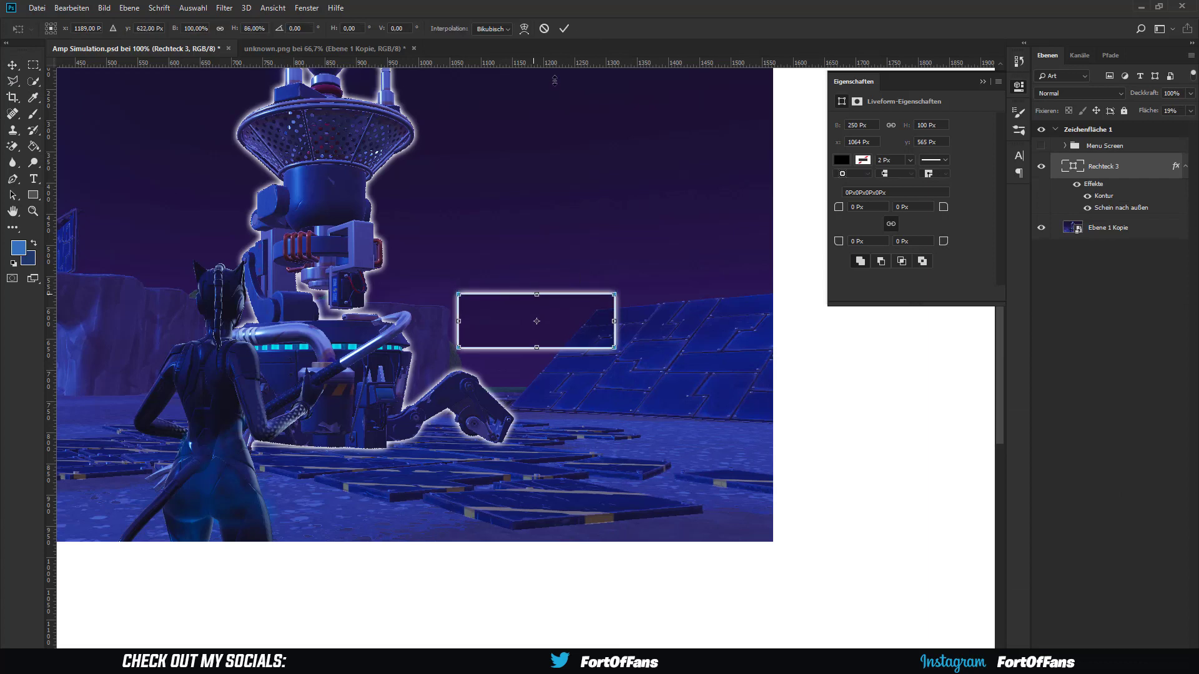
{"action": "key", "text": "t"}
{"action": "left_click", "coordinate": [490, 203]}
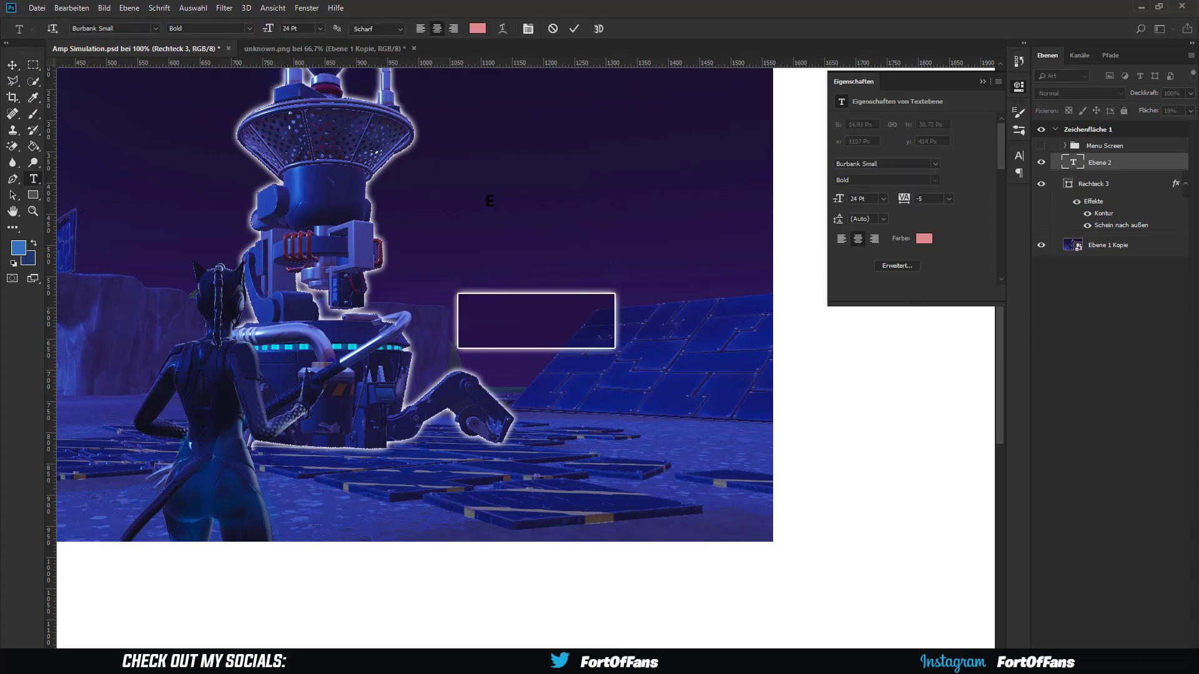
- Make the E white, duplicate it into the box, and retype the copy as Activate
{"action": "left_click", "coordinate": [574, 29]}
{"action": "key", "text": "v"}
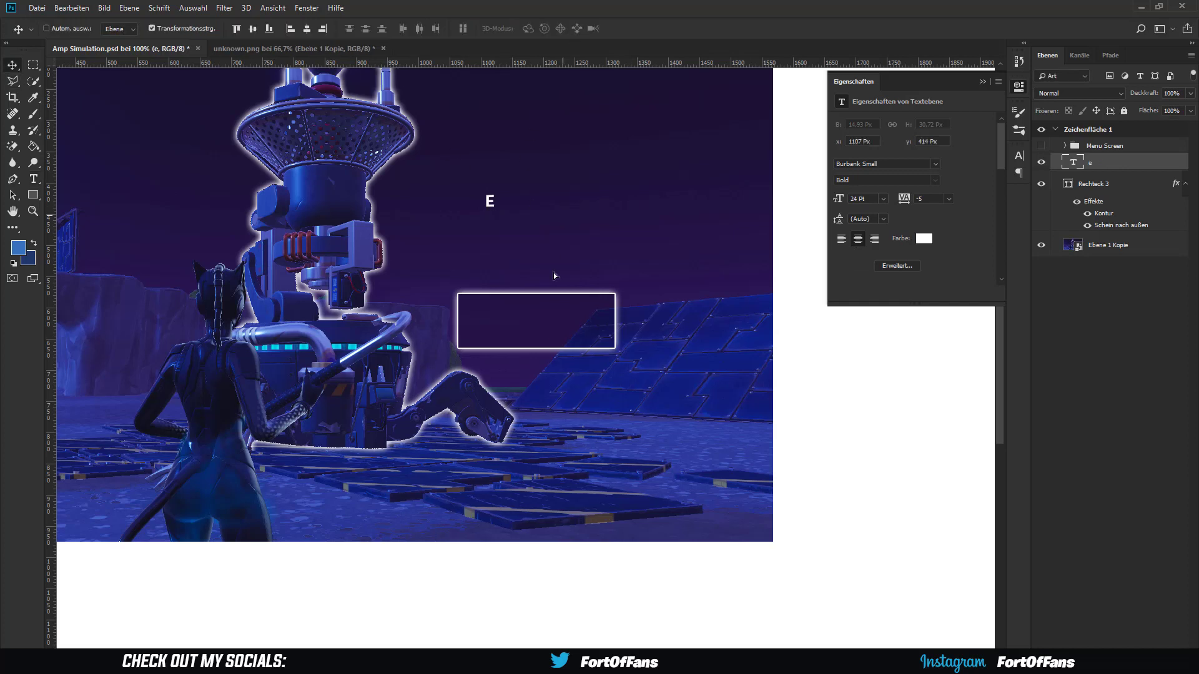
{"action": "left_click_drag", "start_coordinate": [490, 201], "coordinate": [475, 321]}
{"action": "double_click", "coordinate": [1074, 163]}
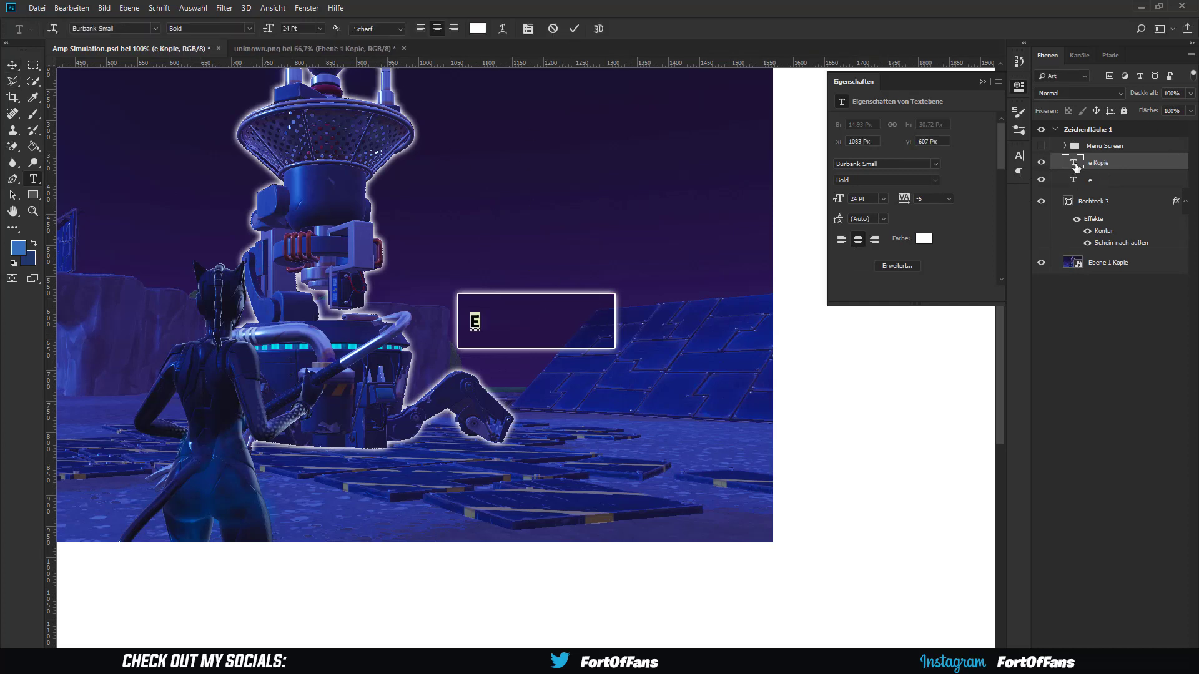
{"action": "type", "text": "ATIVATE"}
{"action": "key", "text": "ctrl+a"}
{"action": "left_click", "coordinate": [1019, 156]}
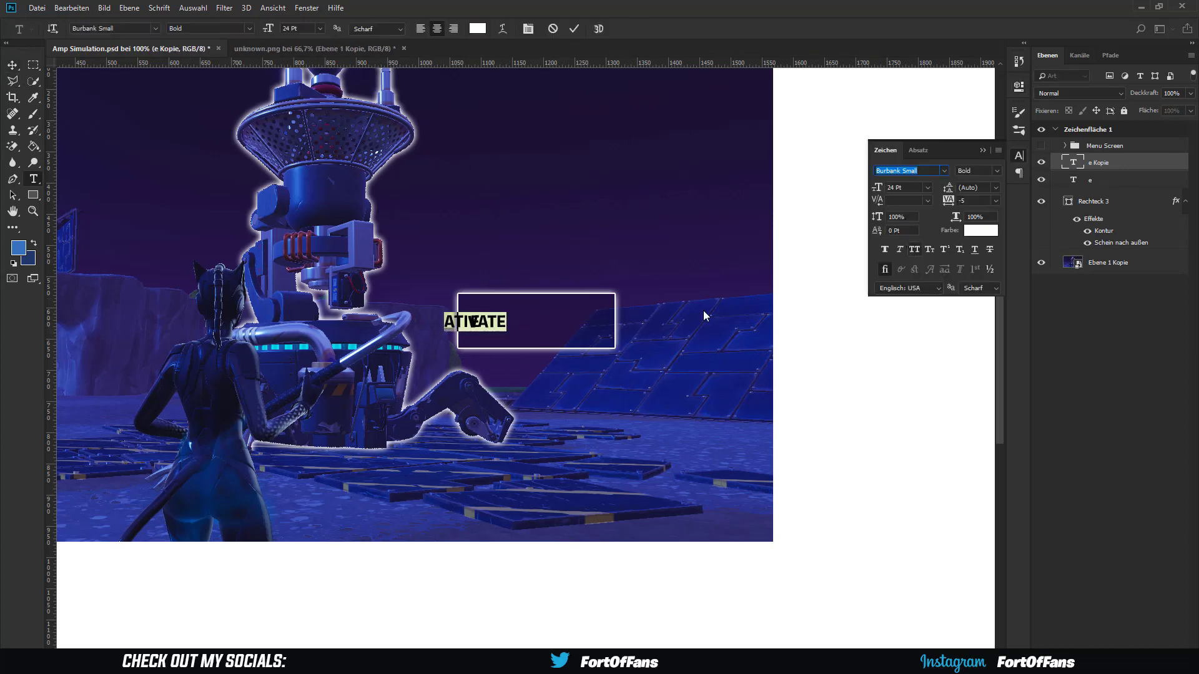
{"action": "type", "text": "Ativatec"}
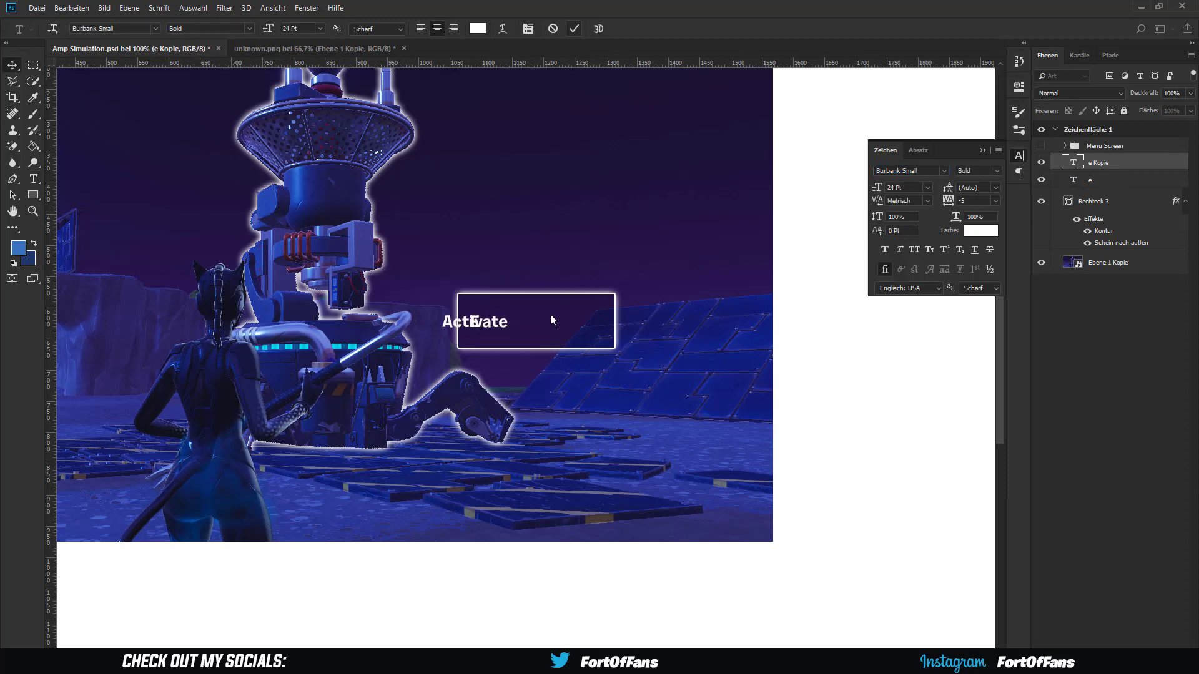
{"action": "key", "text": "ctrl+Return"}
- Place Activate to the right of the E and enlarge it with Free Transform
{"action": "key", "text": "v"}
{"action": "mouse_move", "coordinate": [514, 321]}
{"action": "left_mouse_down"}
{"action": "mouse_move", "coordinate": [586, 329]}
{"action": "mouse_move", "coordinate": [601, 347]}
{"action": "left_mouse_up"}
{"action": "double_click", "coordinate": [198, 28]}
{"action": "type", "text": "10"}
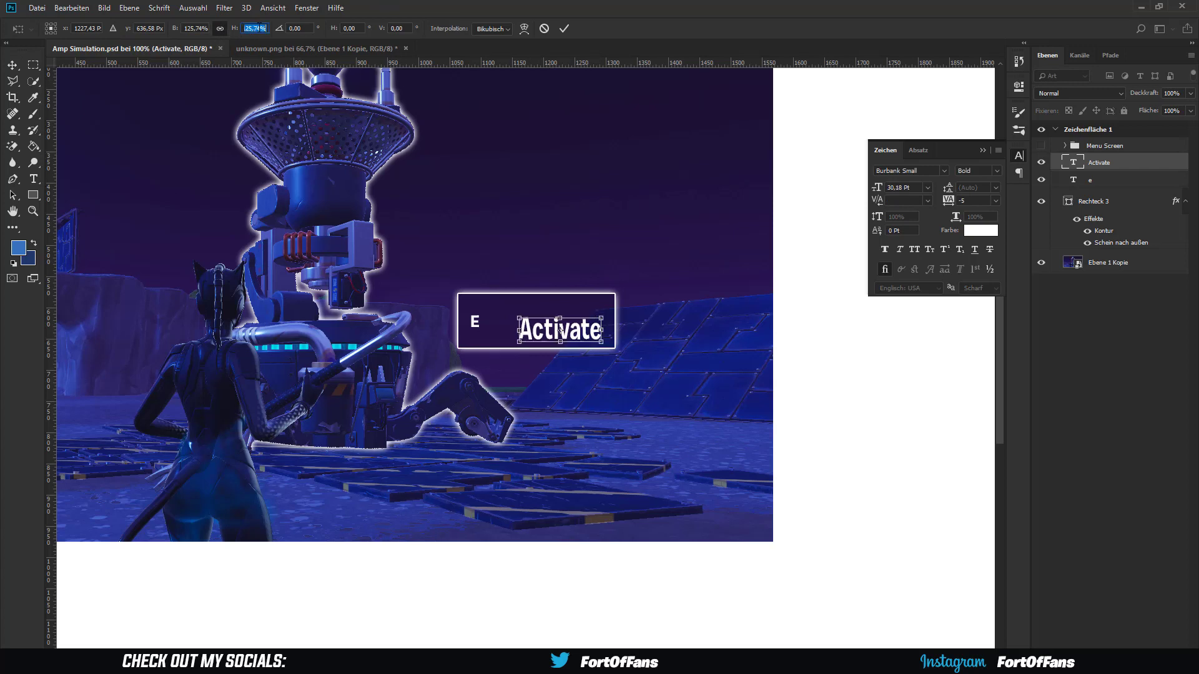
{"action": "key", "text": "Tab"}
{"action": "type", "text": "10"}
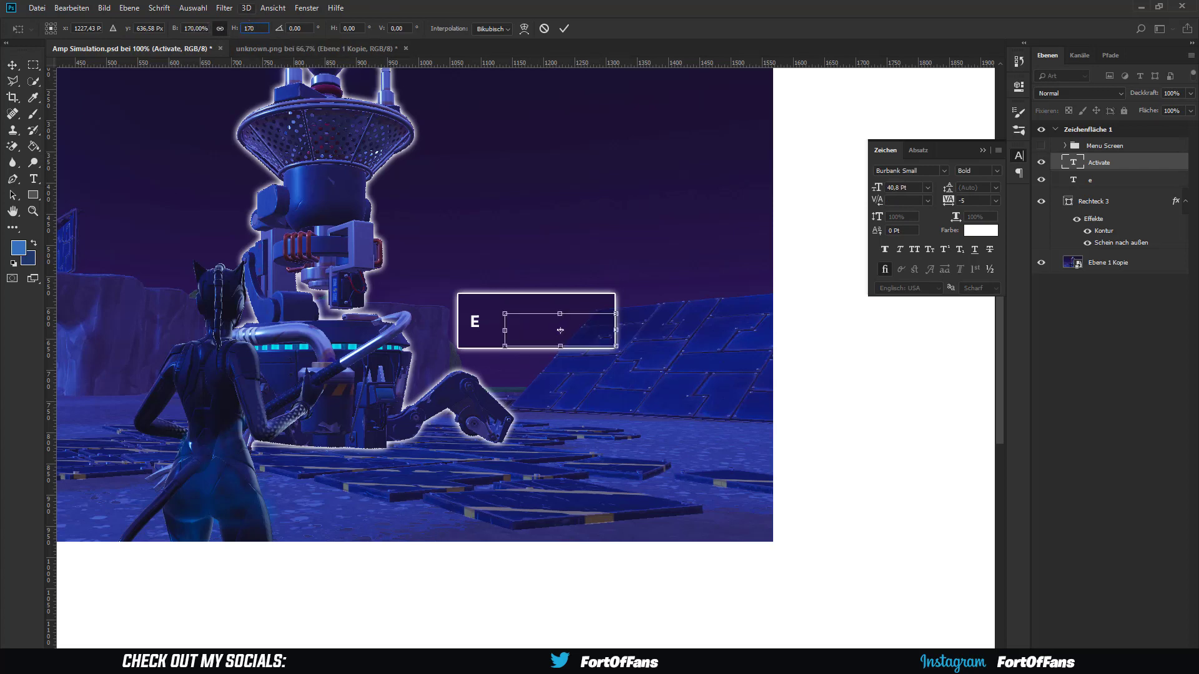
{"action": "left_click", "coordinate": [564, 28]}
{"action": "left_click_drag", "start_coordinate": [593, 330], "coordinate": [577, 324]}
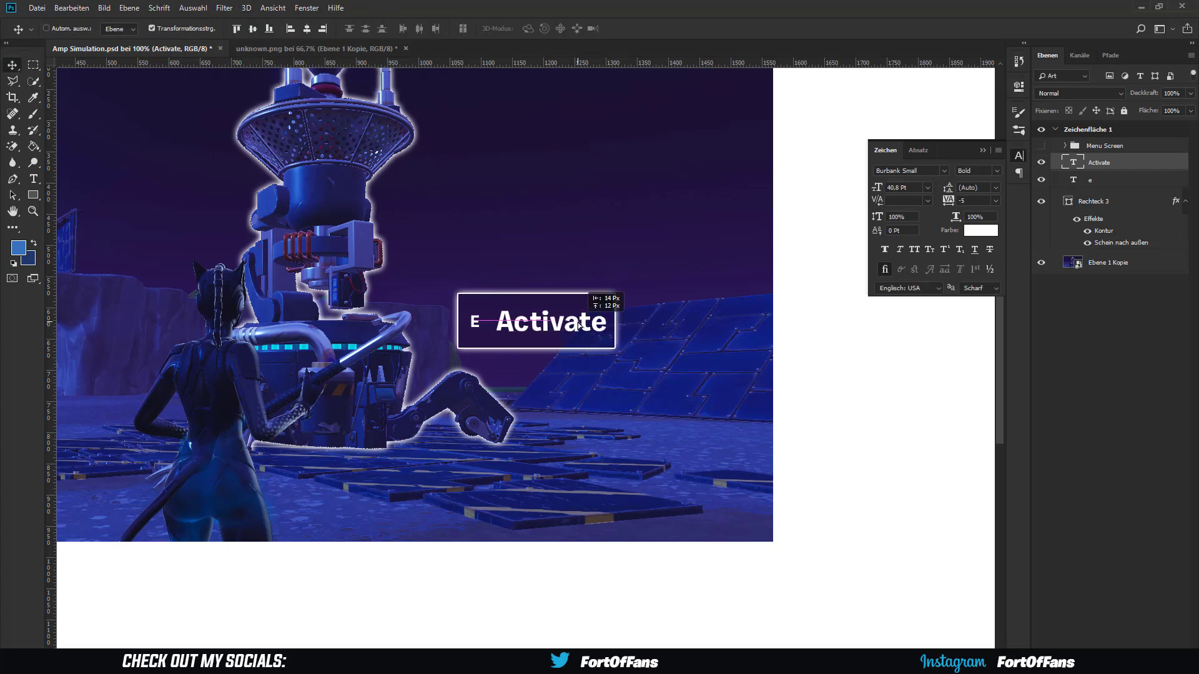
- Draw a no-fill, white-outlined square around the E
{"action": "key", "text": "alt+bracketleft"}
{"action": "key", "text": "u"}
{"action": "left_click", "coordinate": [125, 28]}
{"action": "left_click", "coordinate": [60, 53]}
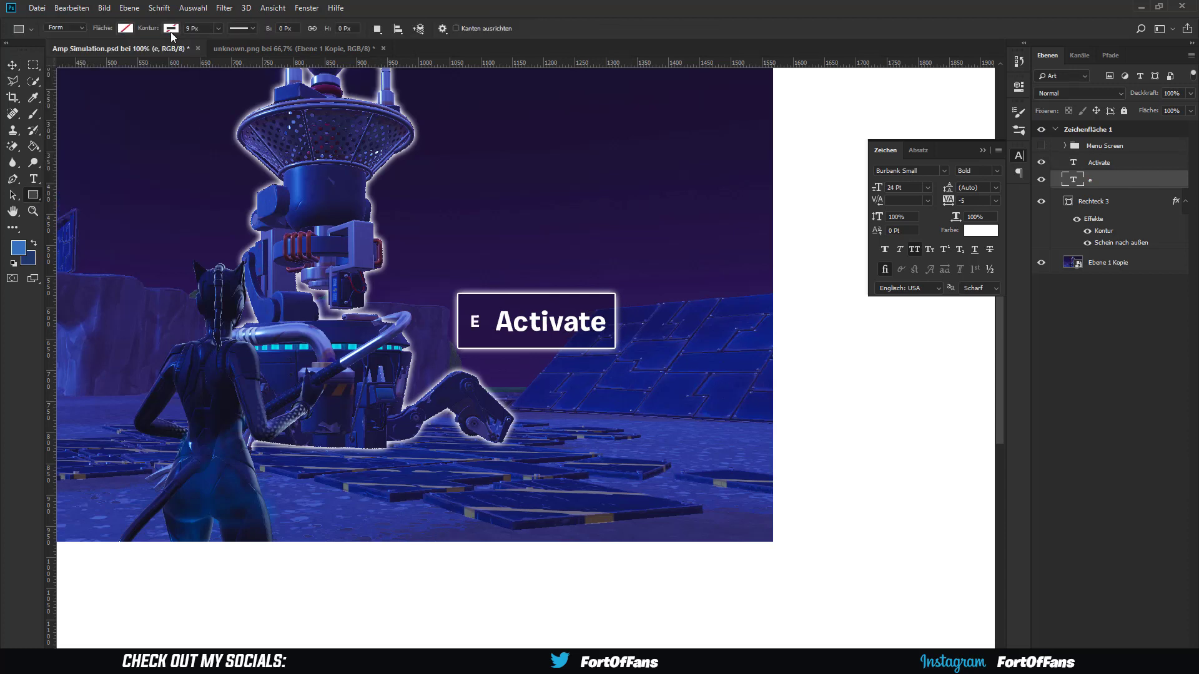
{"action": "left_click", "coordinate": [171, 28]}
{"action": "left_click", "coordinate": [106, 96]}
{"action": "left_click_drag", "start_coordinate": [467, 312], "coordinate": [488, 331]}
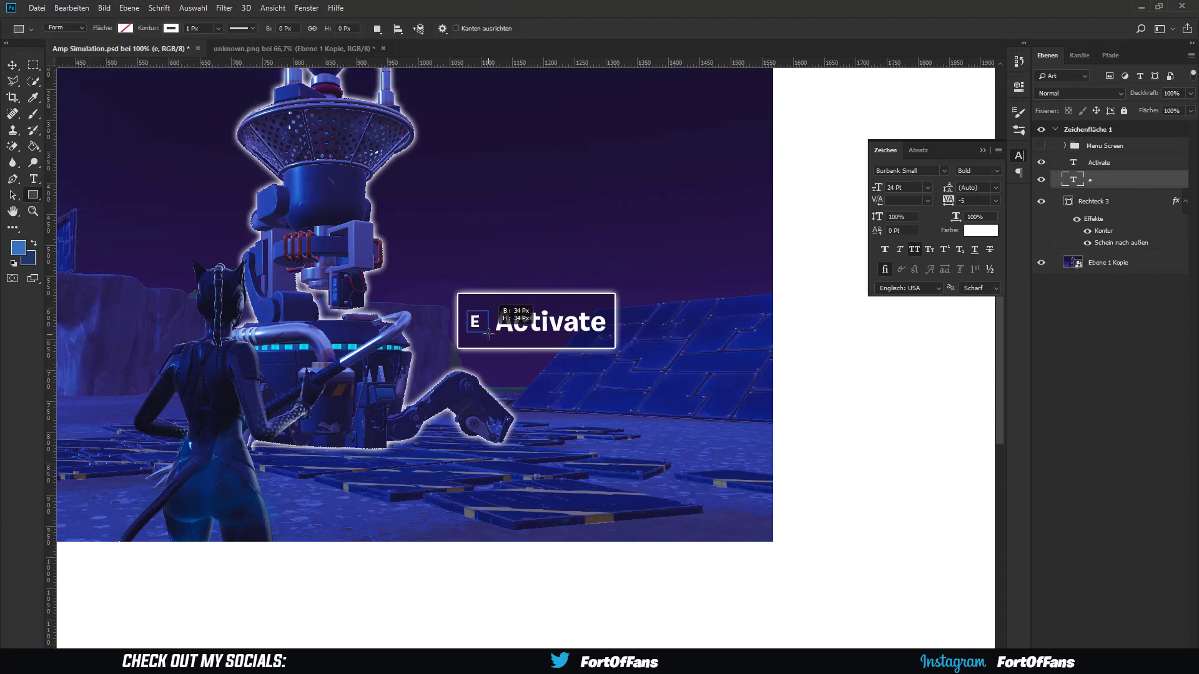
{"action": "key", "text": "v"}
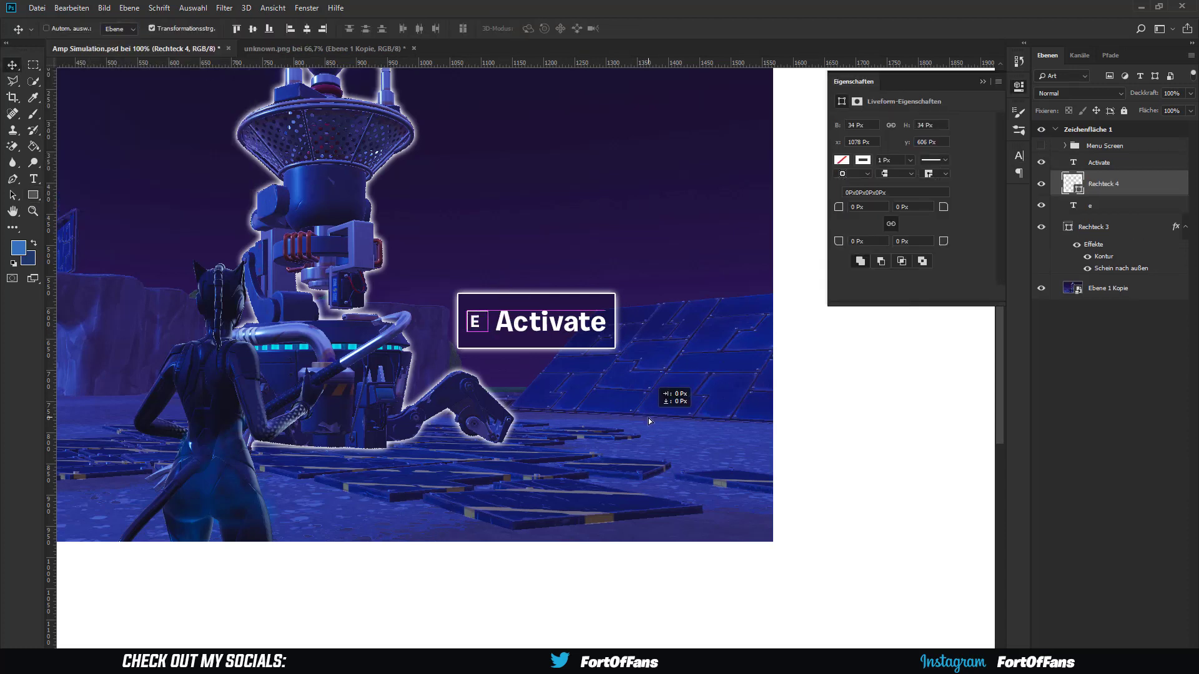
{"action": "left_click", "coordinate": [1118, 164]}
- Combine the prompt layers into a smart object, scale it to 75%, and place it beside the amplifier
{"action": "left_click", "coordinate": [1125, 232], "text": "shift"}
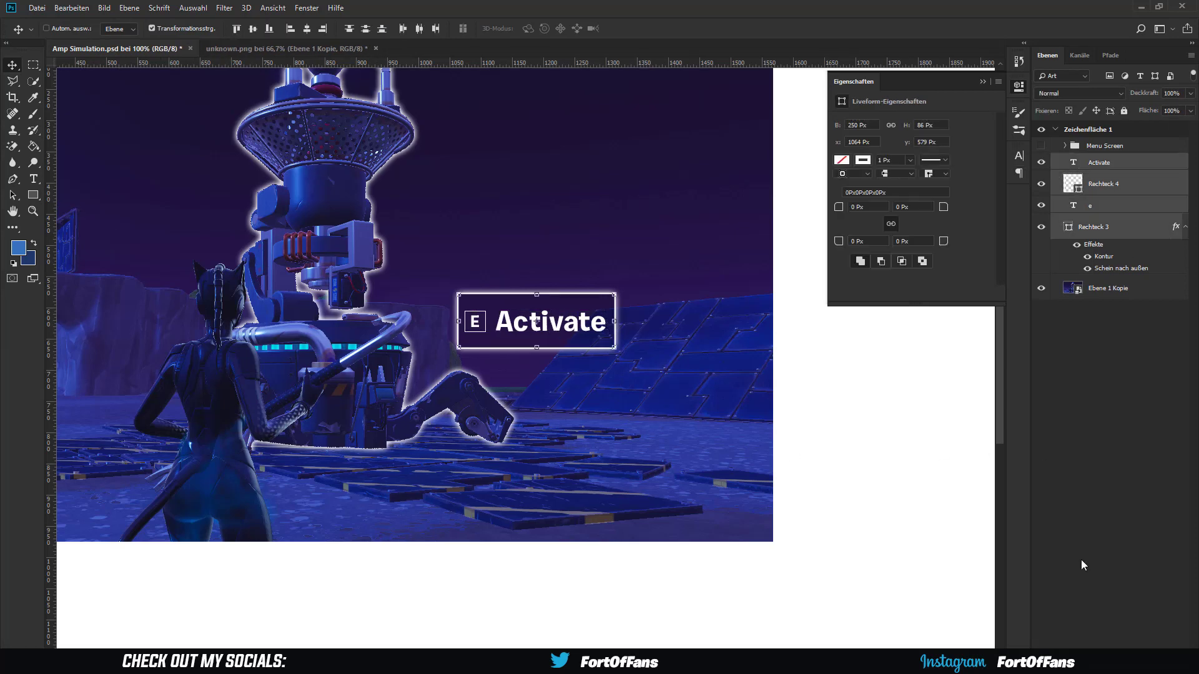
{"action": "right_click", "coordinate": [1123, 206]}
{"action": "left_click", "coordinate": [1121, 314]}
{"action": "left_click_drag", "start_coordinate": [536, 321], "coordinate": [207, 216]}
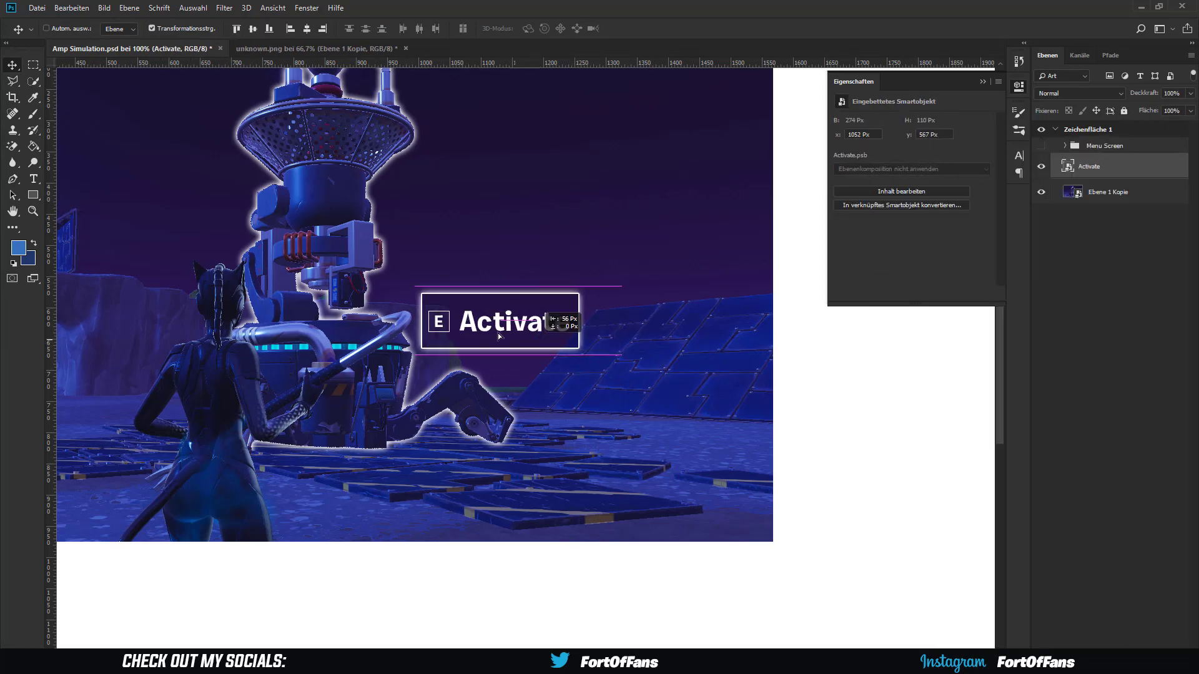
{"action": "key", "text": "ctrl+t"}
{"action": "left_click", "coordinate": [200, 28]}
{"action": "type", "text": "56"}
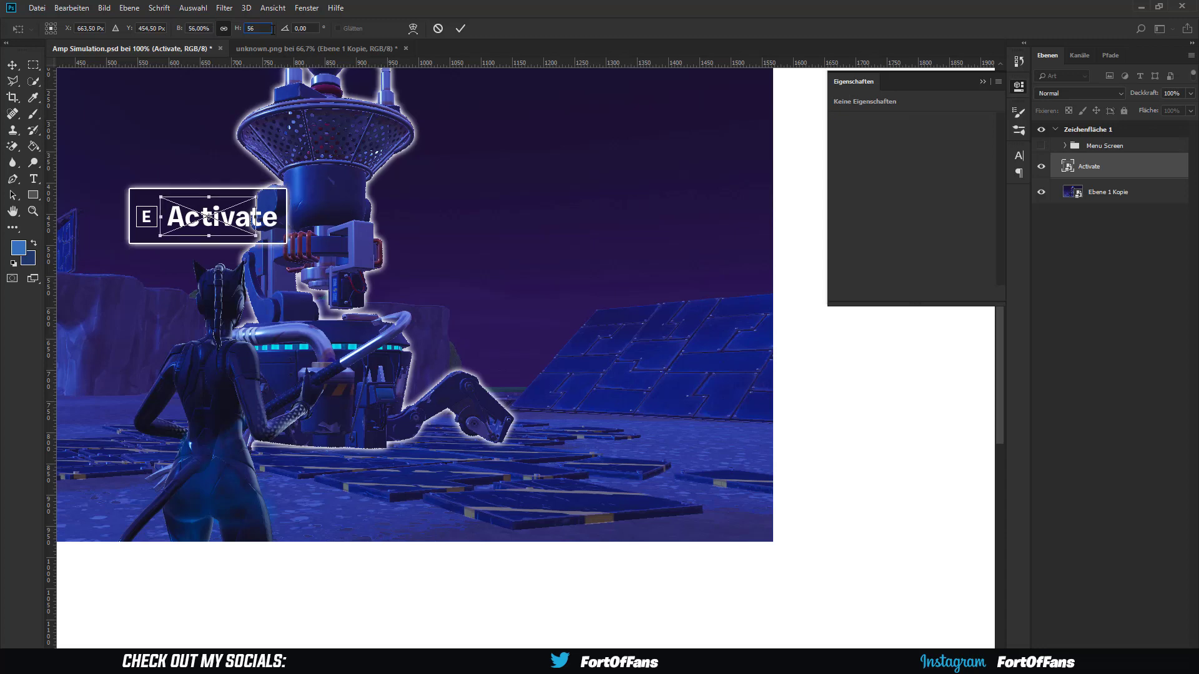
{"action": "type", "text": "75"}
{"action": "key", "text": "Tab"}
{"action": "type", "text": "75"}
{"action": "left_click", "coordinate": [460, 28]}
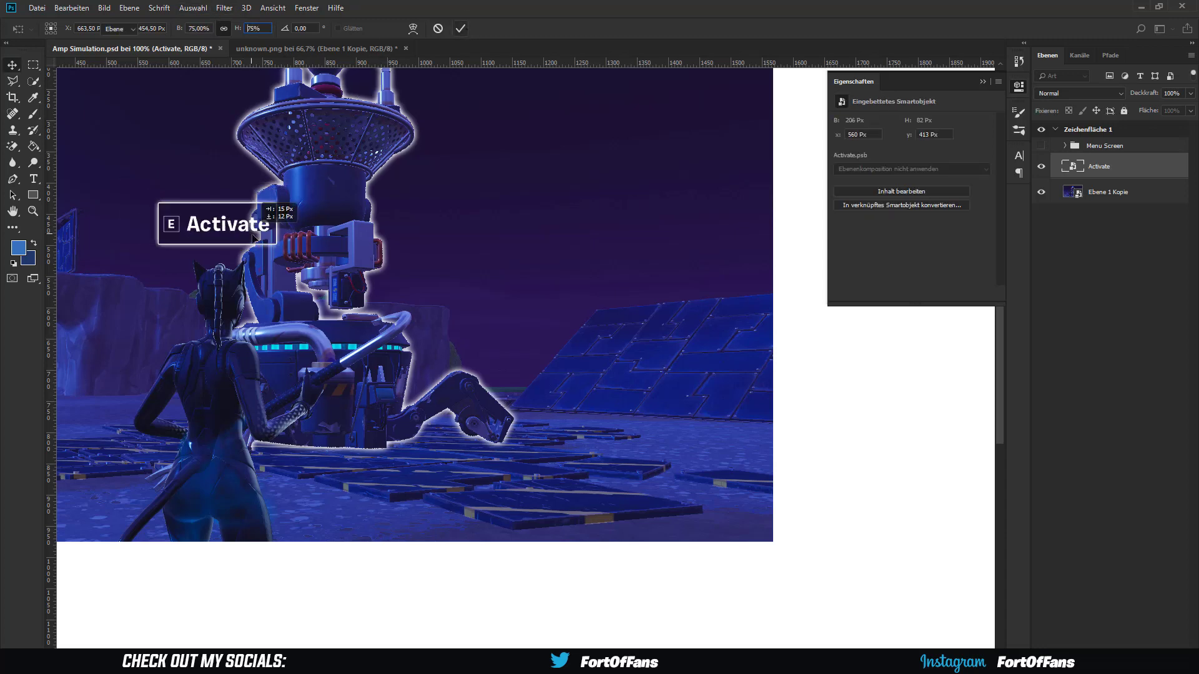
{"action": "mouse_move", "coordinate": [225, 63]}
{"action": "left_mouse_down"}
{"action": "mouse_move", "coordinate": [423, 253]}
{"action": "mouse_move", "coordinate": [253, 45]}
{"action": "left_mouse_up"}
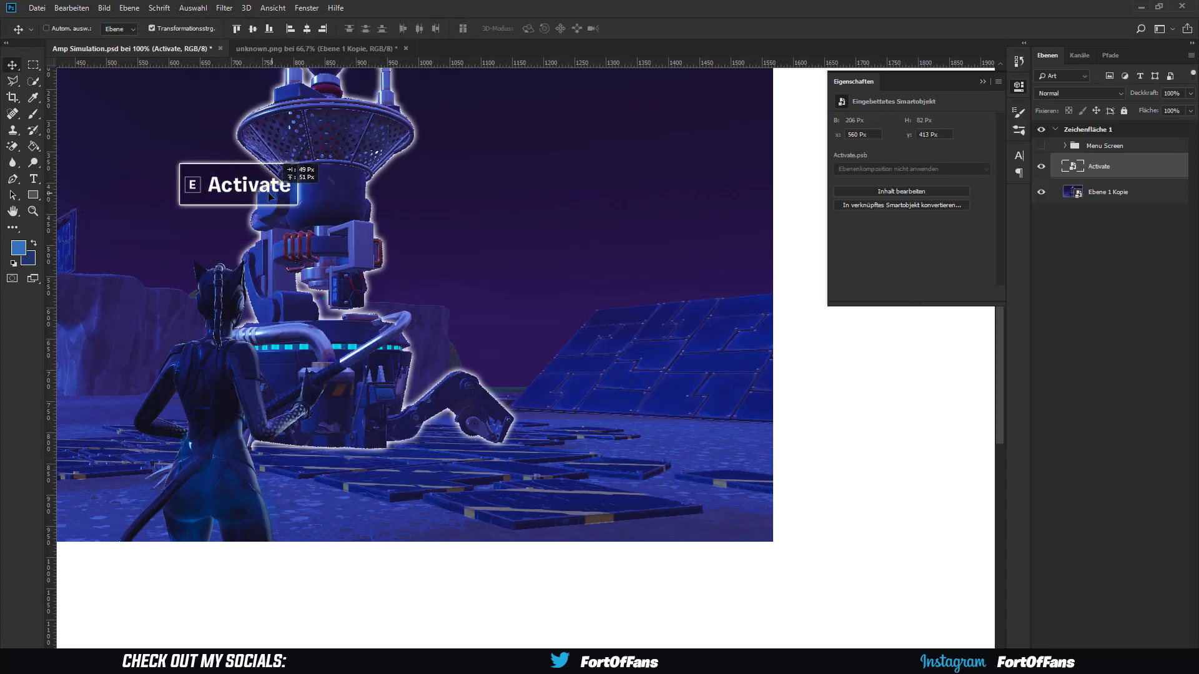
- Show the Menu Screen group and reposition it and the game screenshot on the artboard
{"action": "key", "text": "ctrl+minus"}
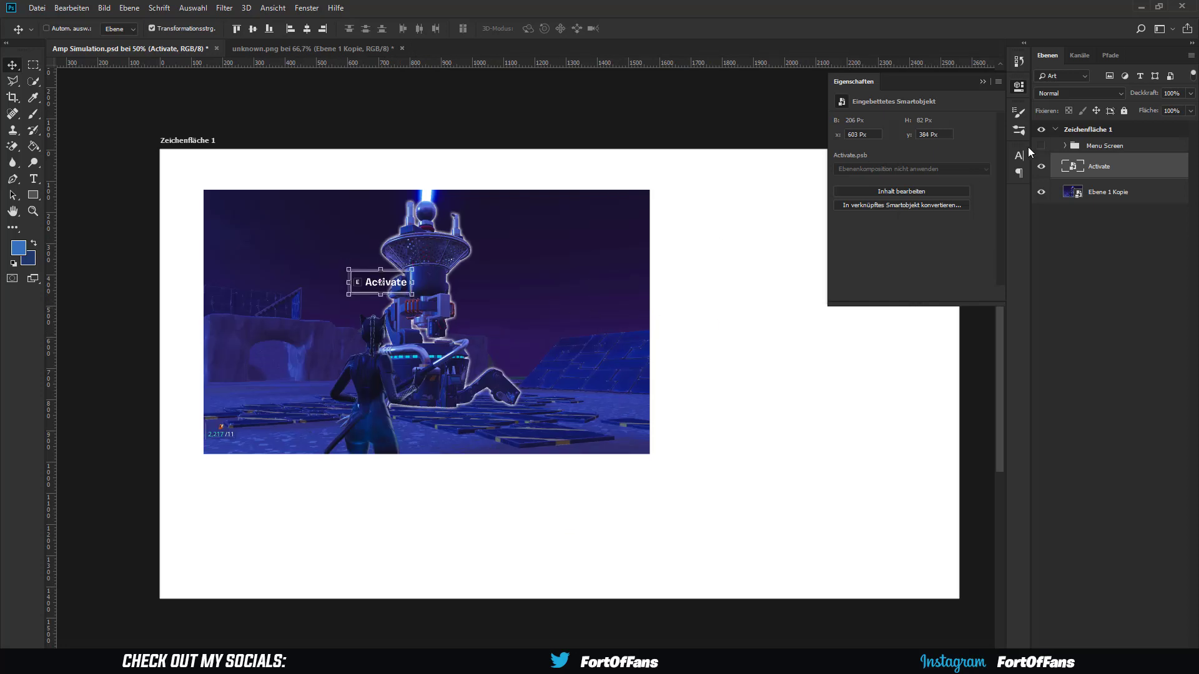
{"action": "left_click", "coordinate": [1041, 146]}
{"action": "left_click", "coordinate": [1105, 145]}
{"action": "left_click_drag", "start_coordinate": [692, 430], "coordinate": [802, 489]}
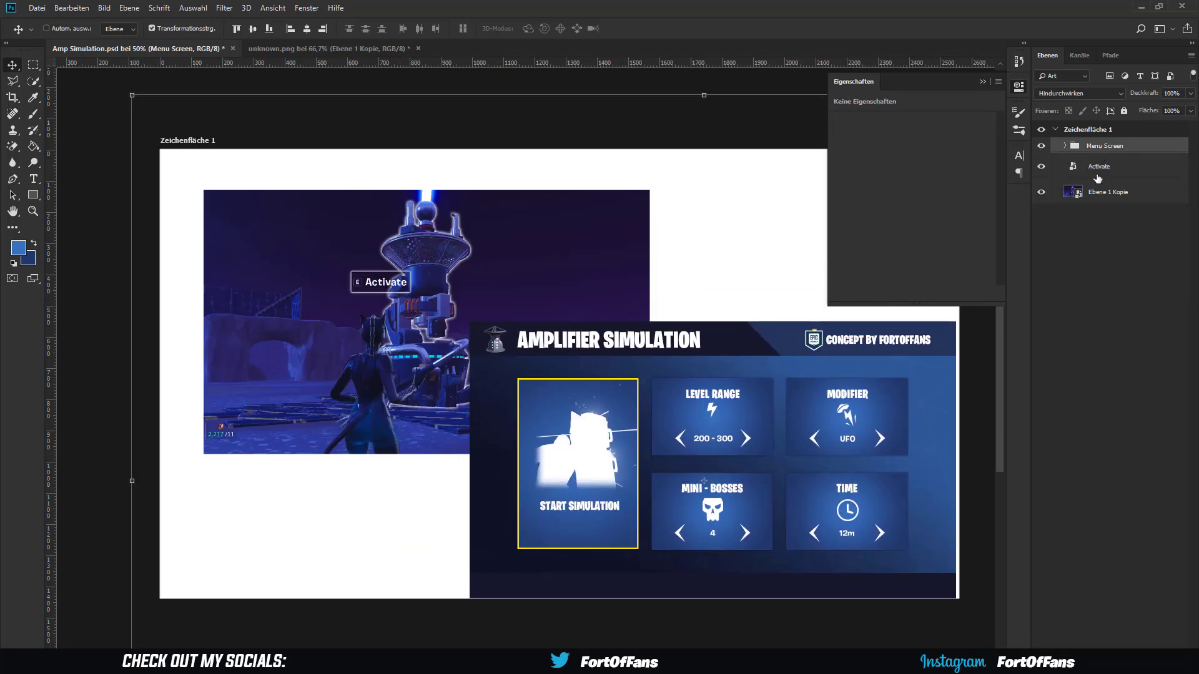
{"action": "left_click_drag", "start_coordinate": [537, 313], "coordinate": [493, 273]}
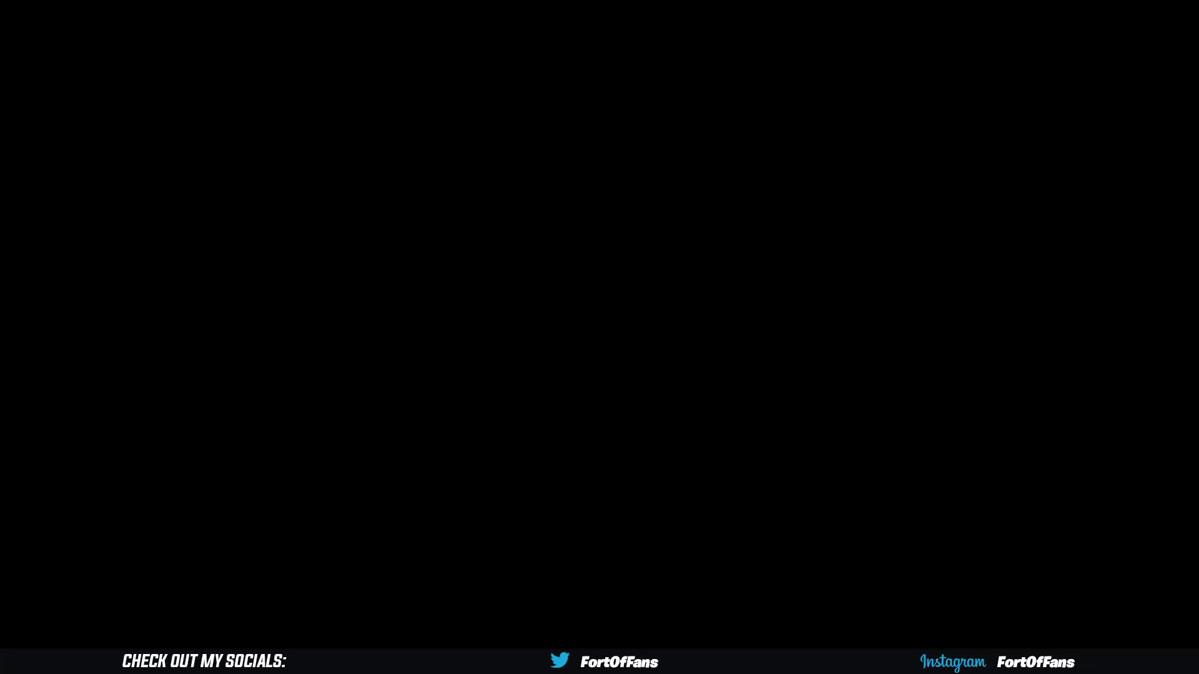